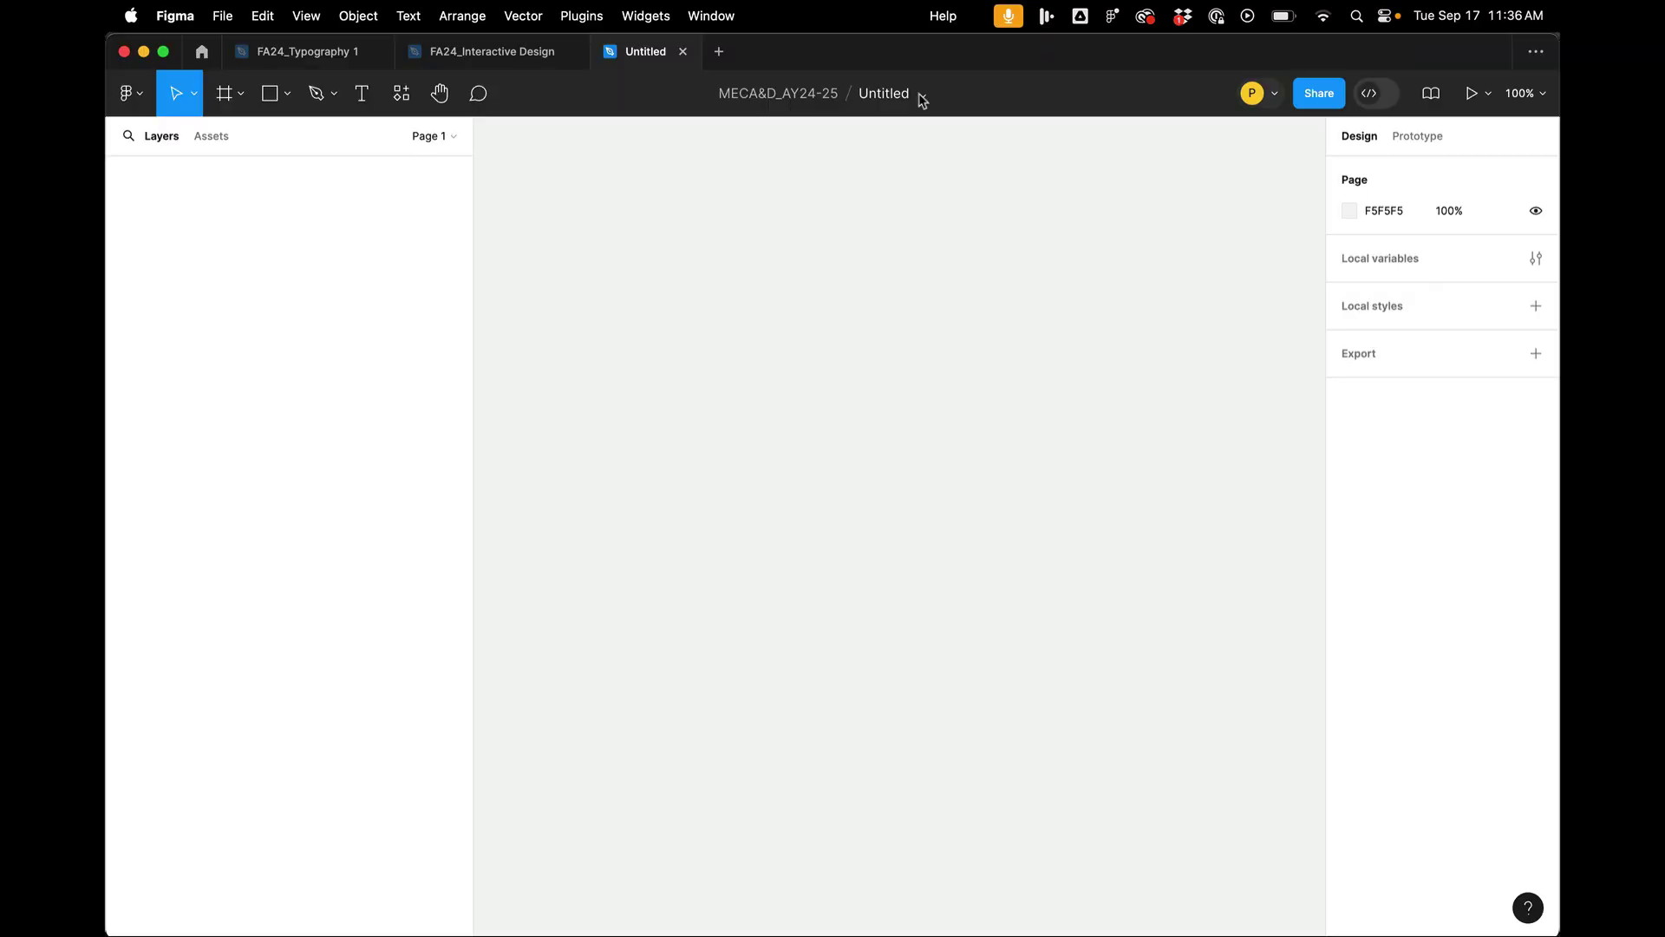
Step: Rename the untitled design file to 'Frames Demo' through the file-name menu
click(922, 95)
click(920, 94)
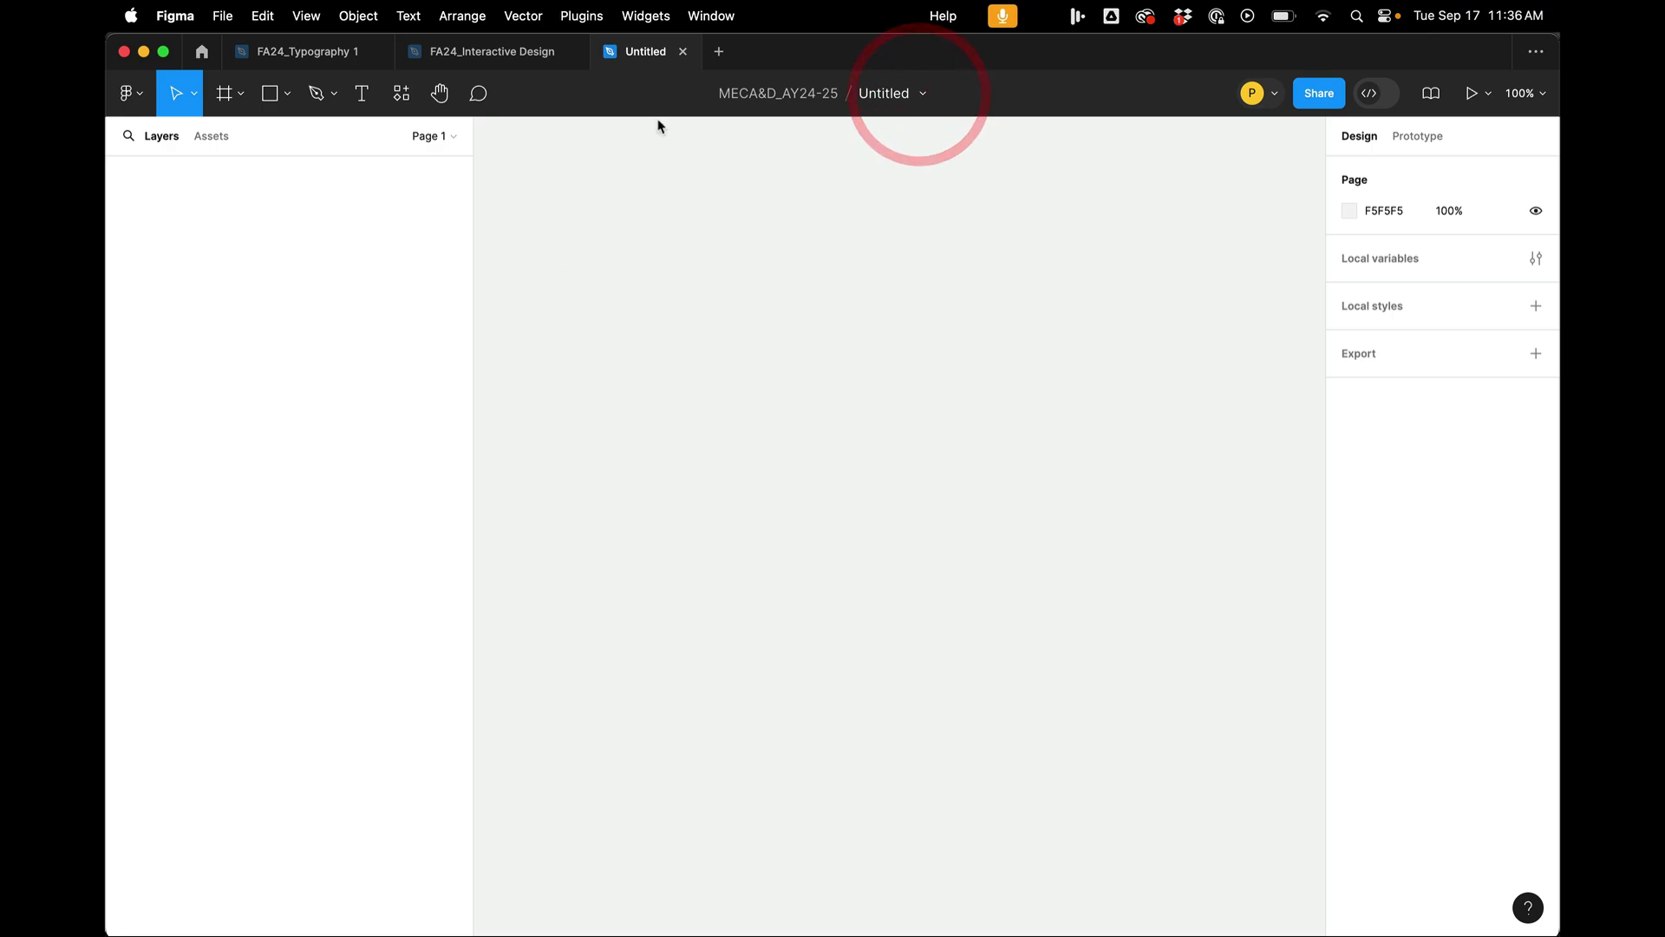
click(923, 92)
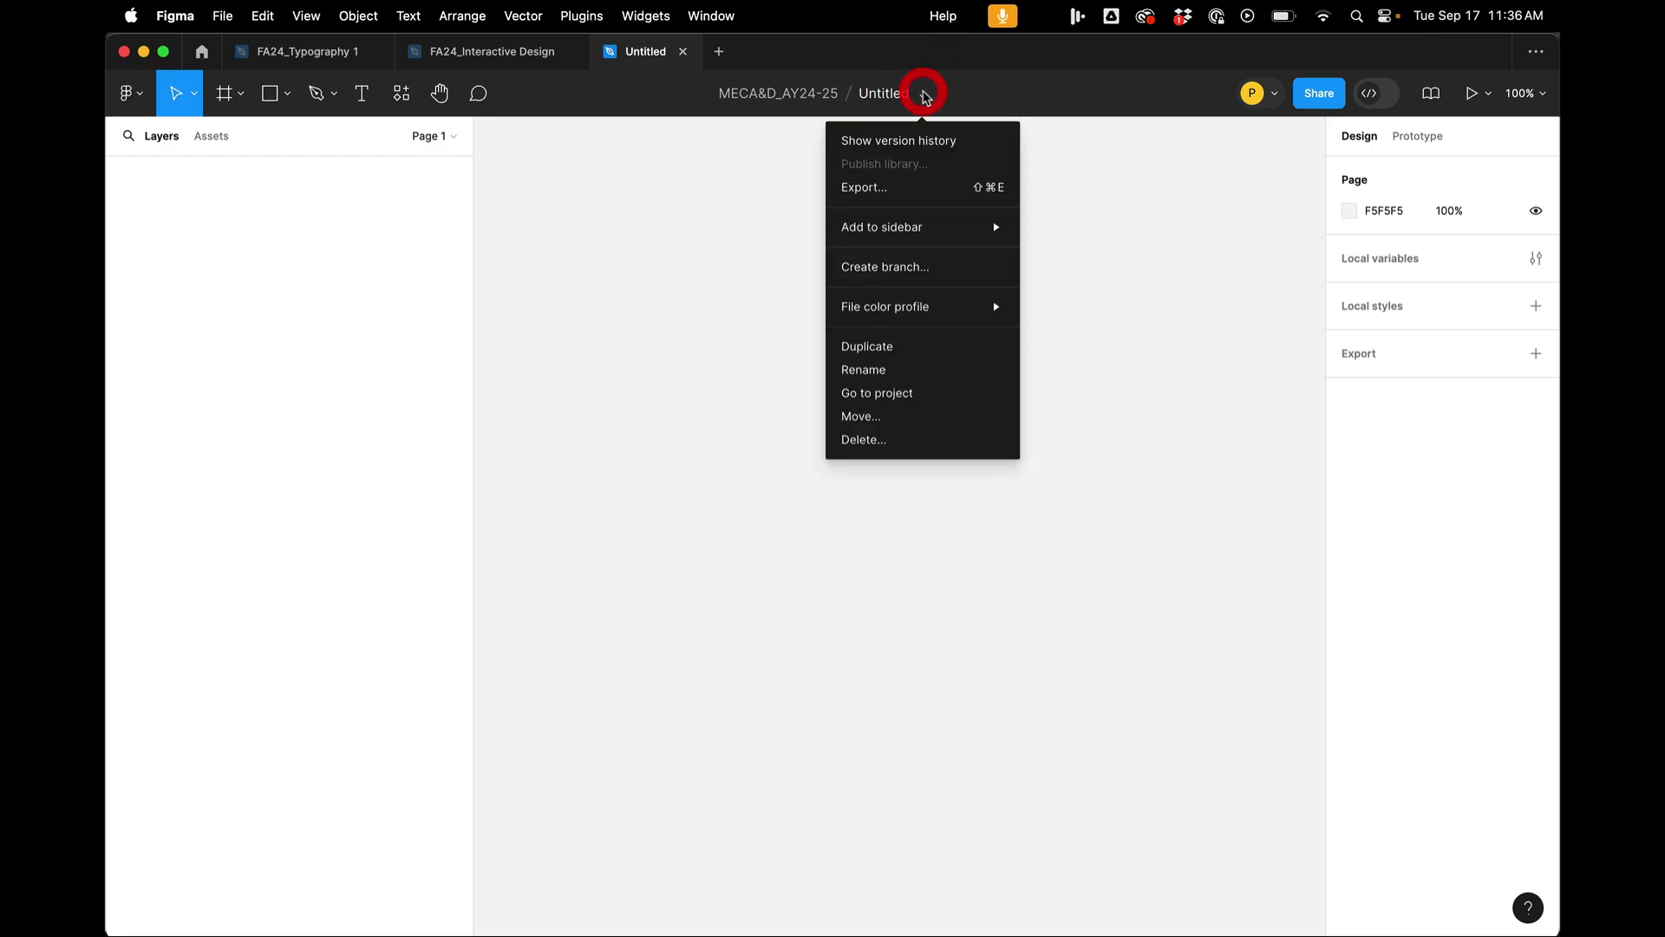
click(880, 369)
text(Fra)
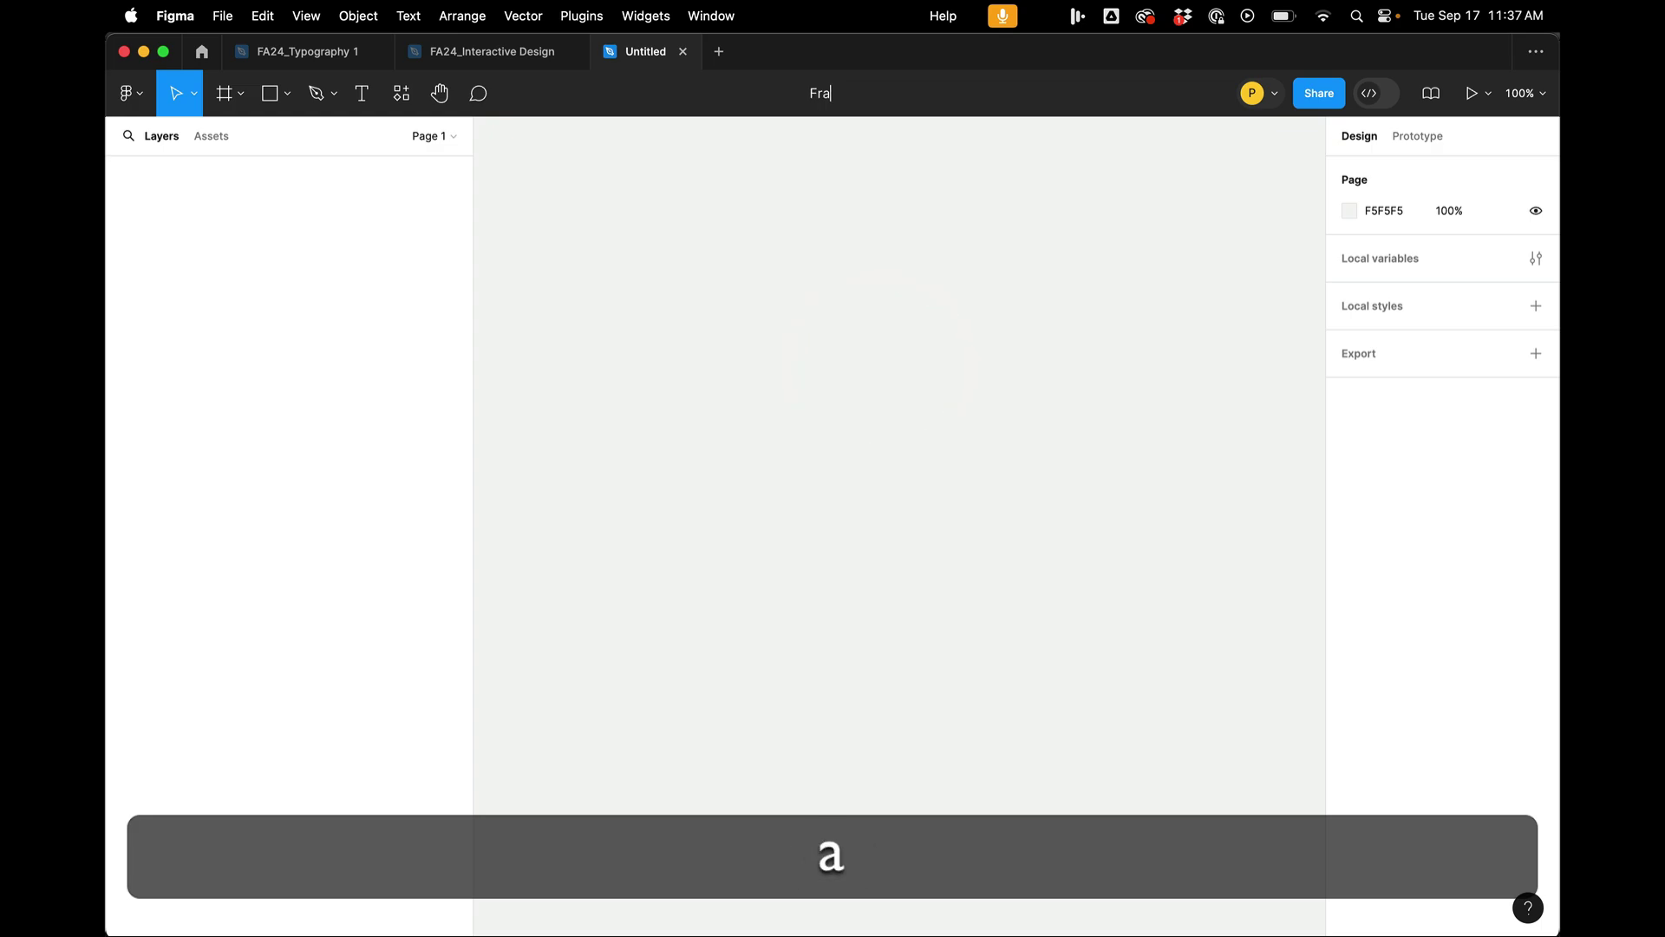
text(mes)
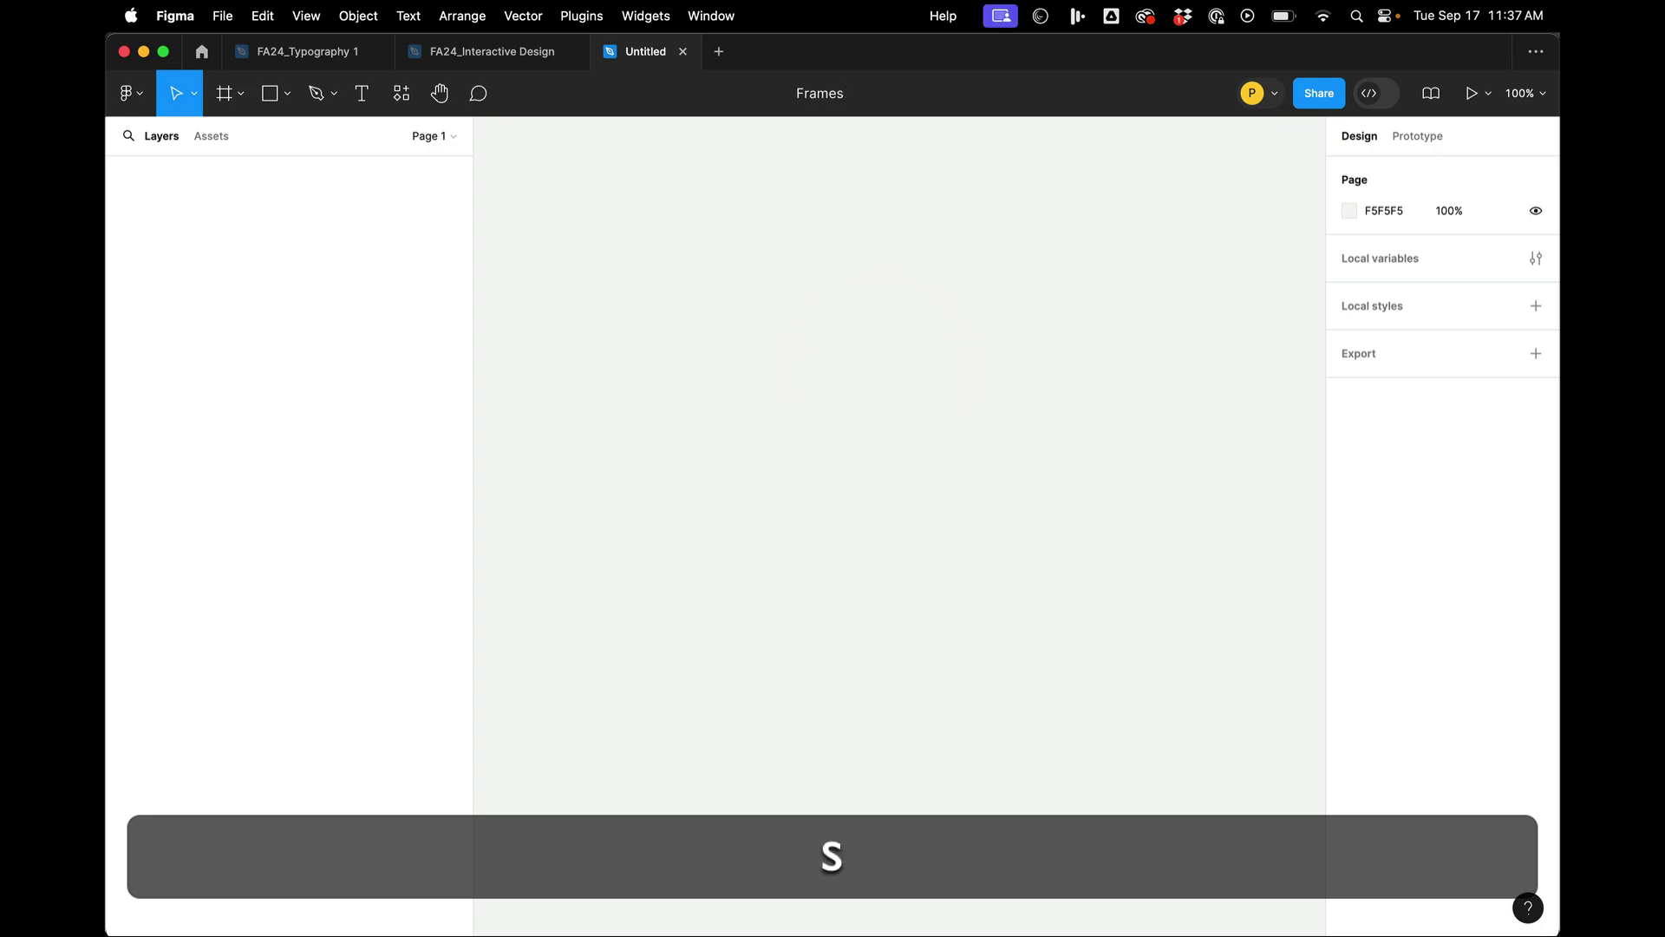
text( Demo)
click(924, 576)
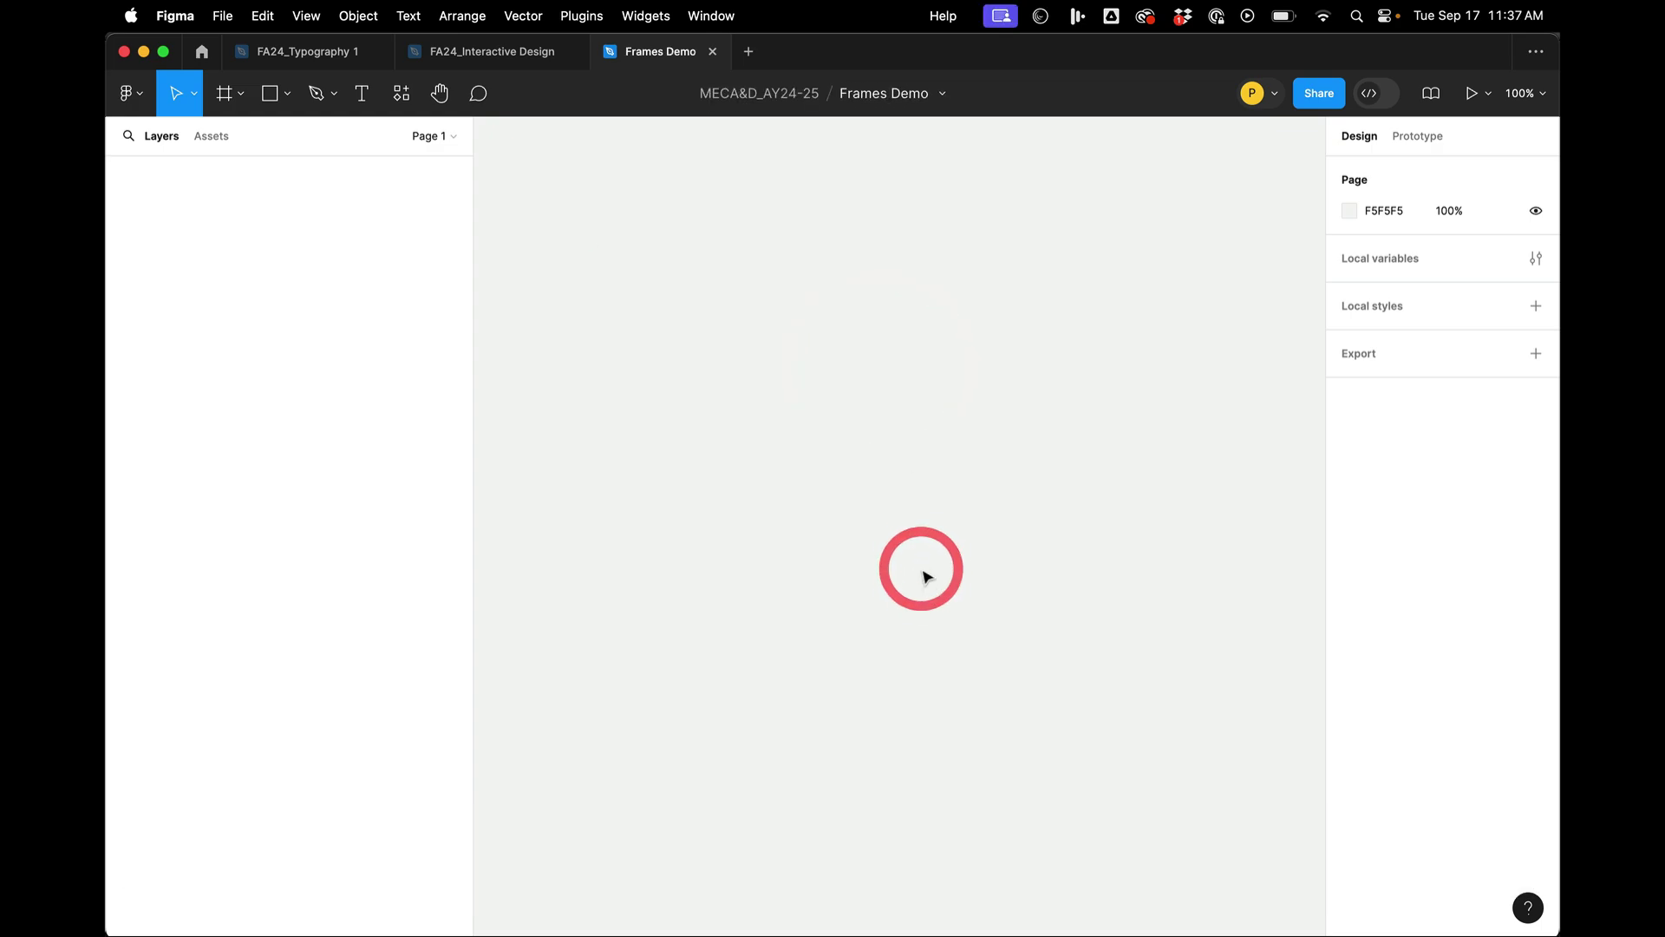
Step: Draw Frame 1 with the Frame tool and duplicate it to the right as Frame 2
click(224, 93)
drag(699, 290, 943, 559)
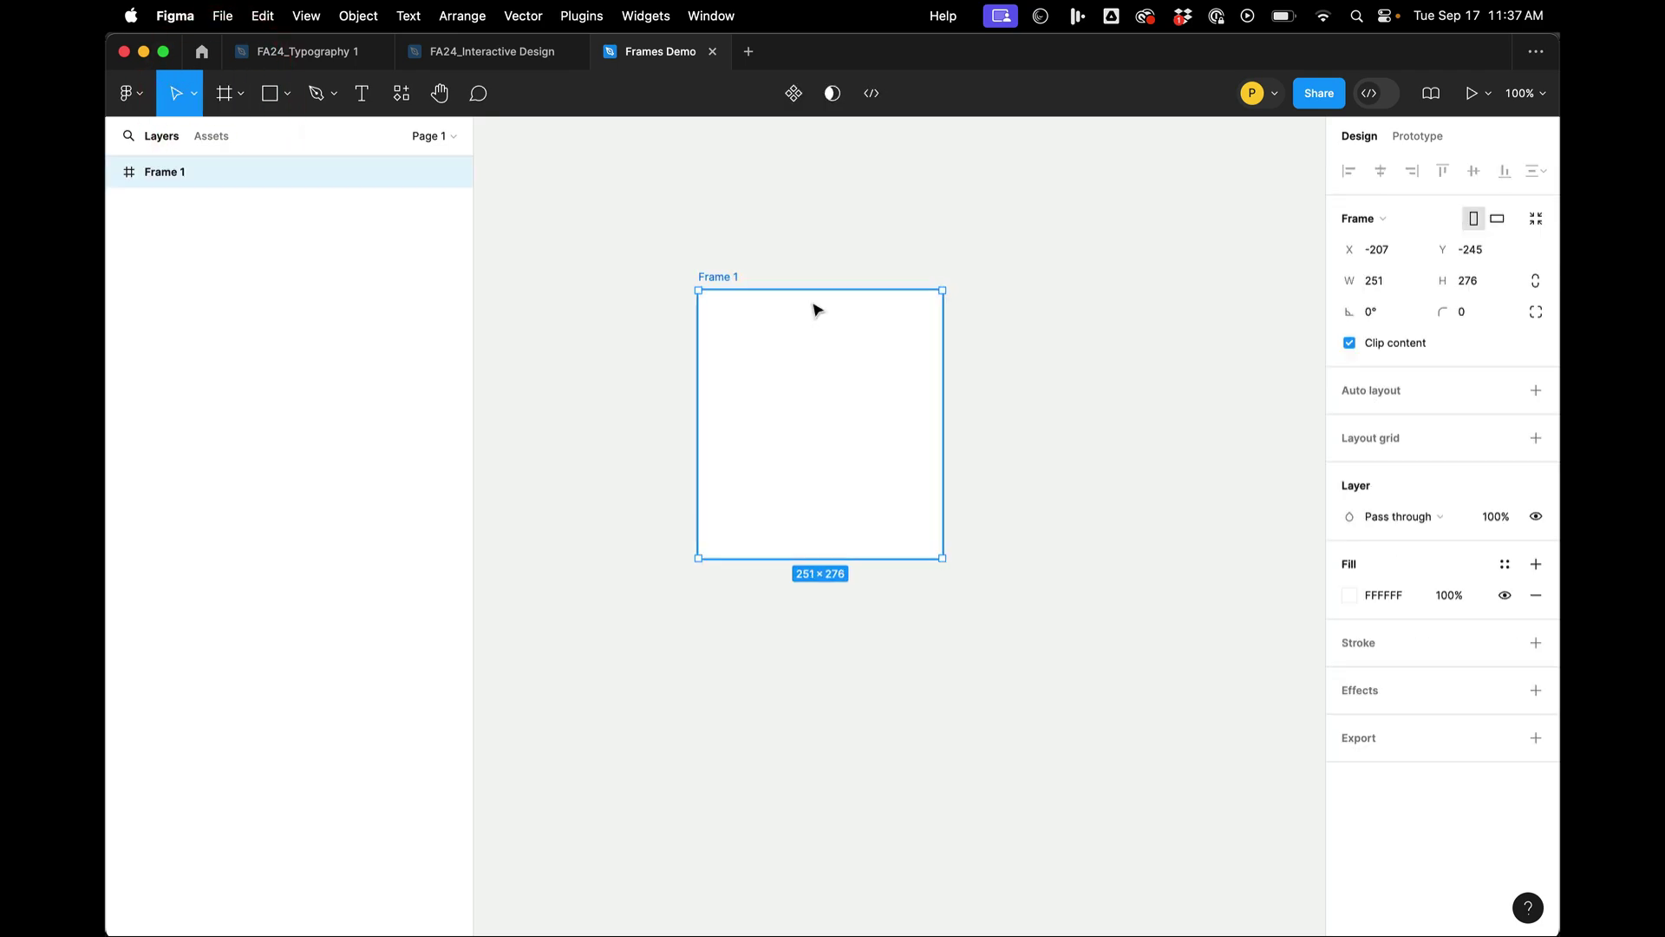
click(1032, 366)
click(826, 376)
scroll(828, 380, down, 3)
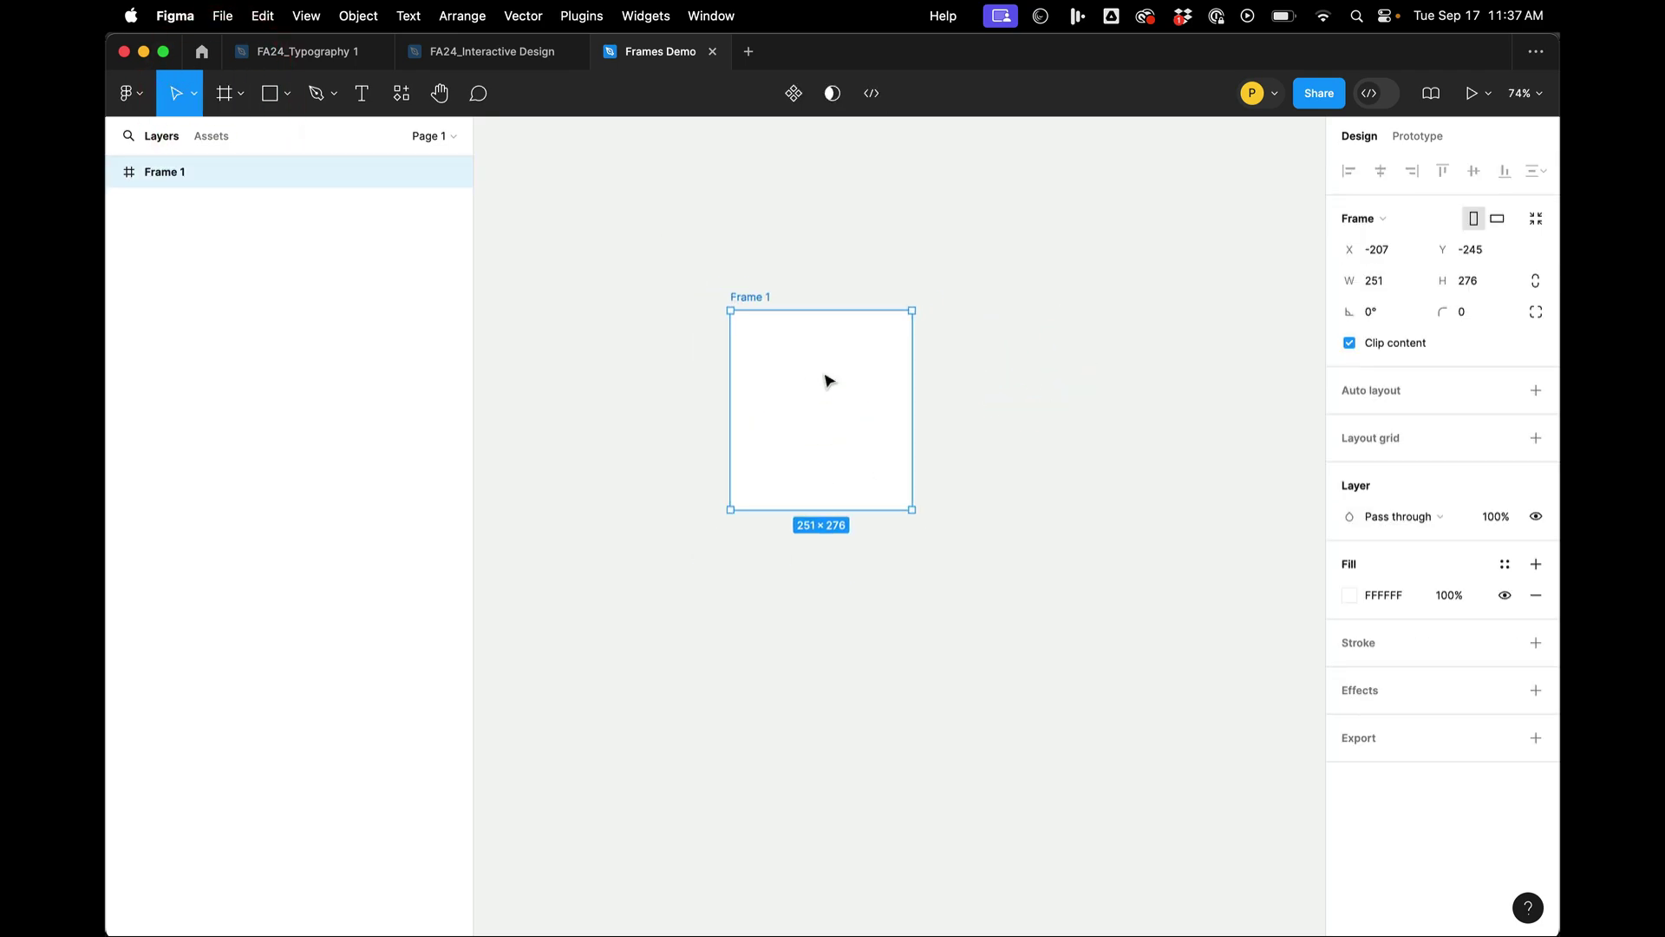
drag(828, 380, 1290, 375)
Step: Shrink Frame 2 to about 104×83 and move Frame 3 left toward it
click(1009, 433)
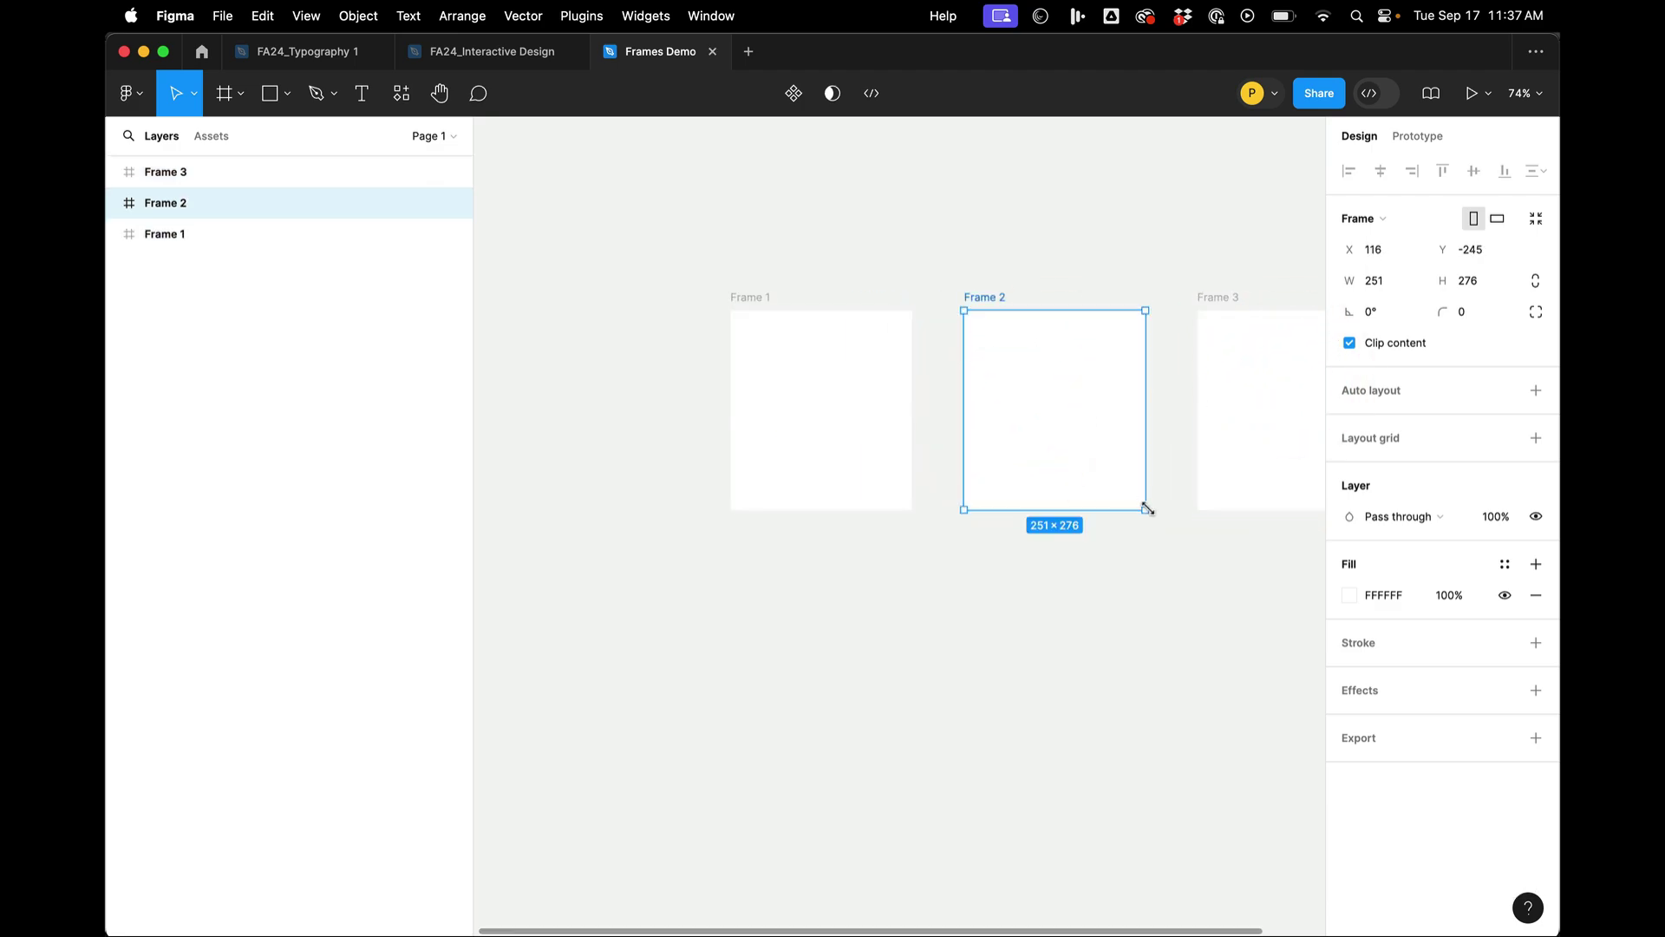
drag(1145, 509, 1059, 399)
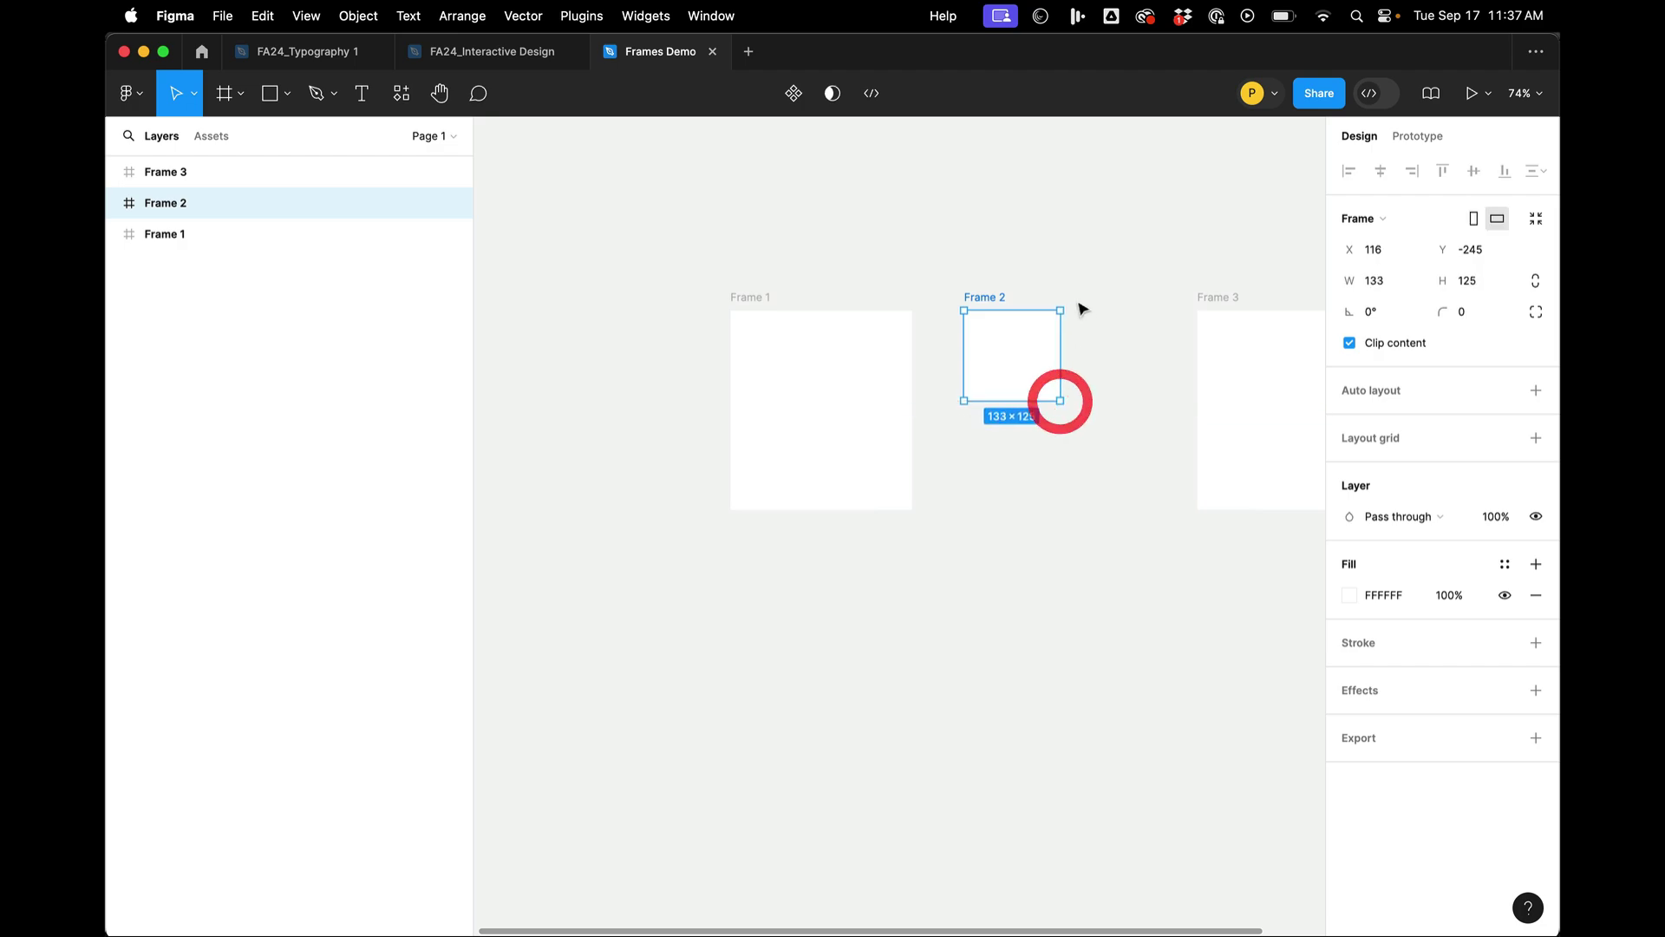
drag(1056, 310, 1037, 342)
key(Tab)
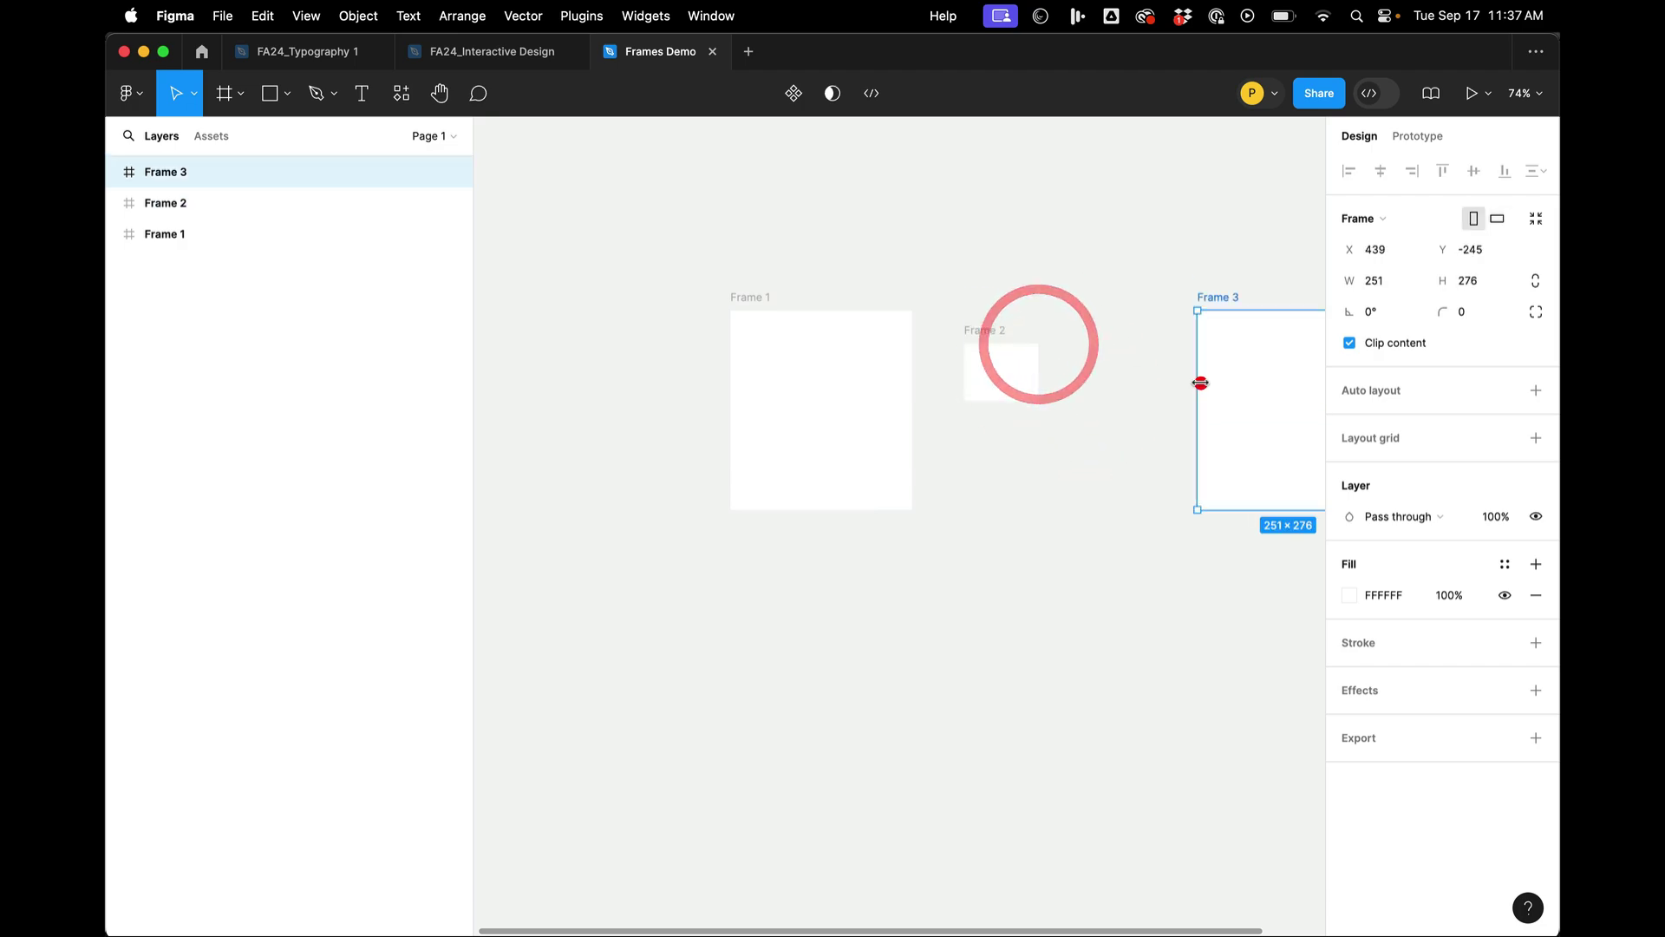
drag(1275, 409, 1171, 409)
key(Escape)
Step: Select Frames 2 and 3 together and delete them, leaving only Frame 1
scroll(1040, 451, right, 5)
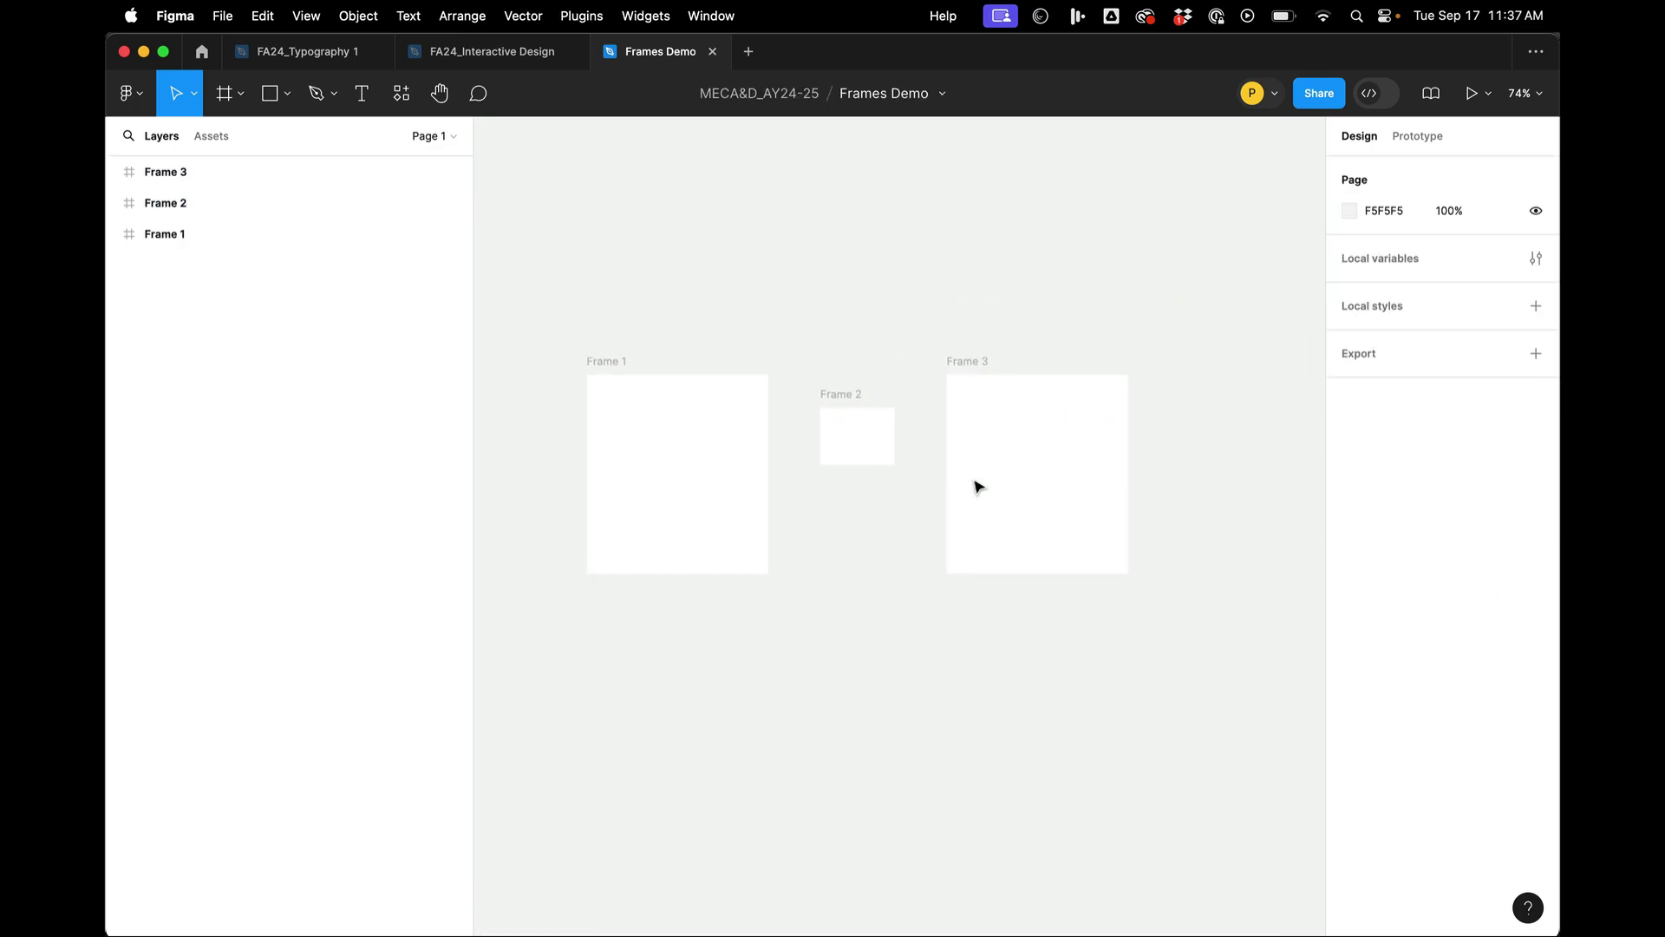
click(933, 387)
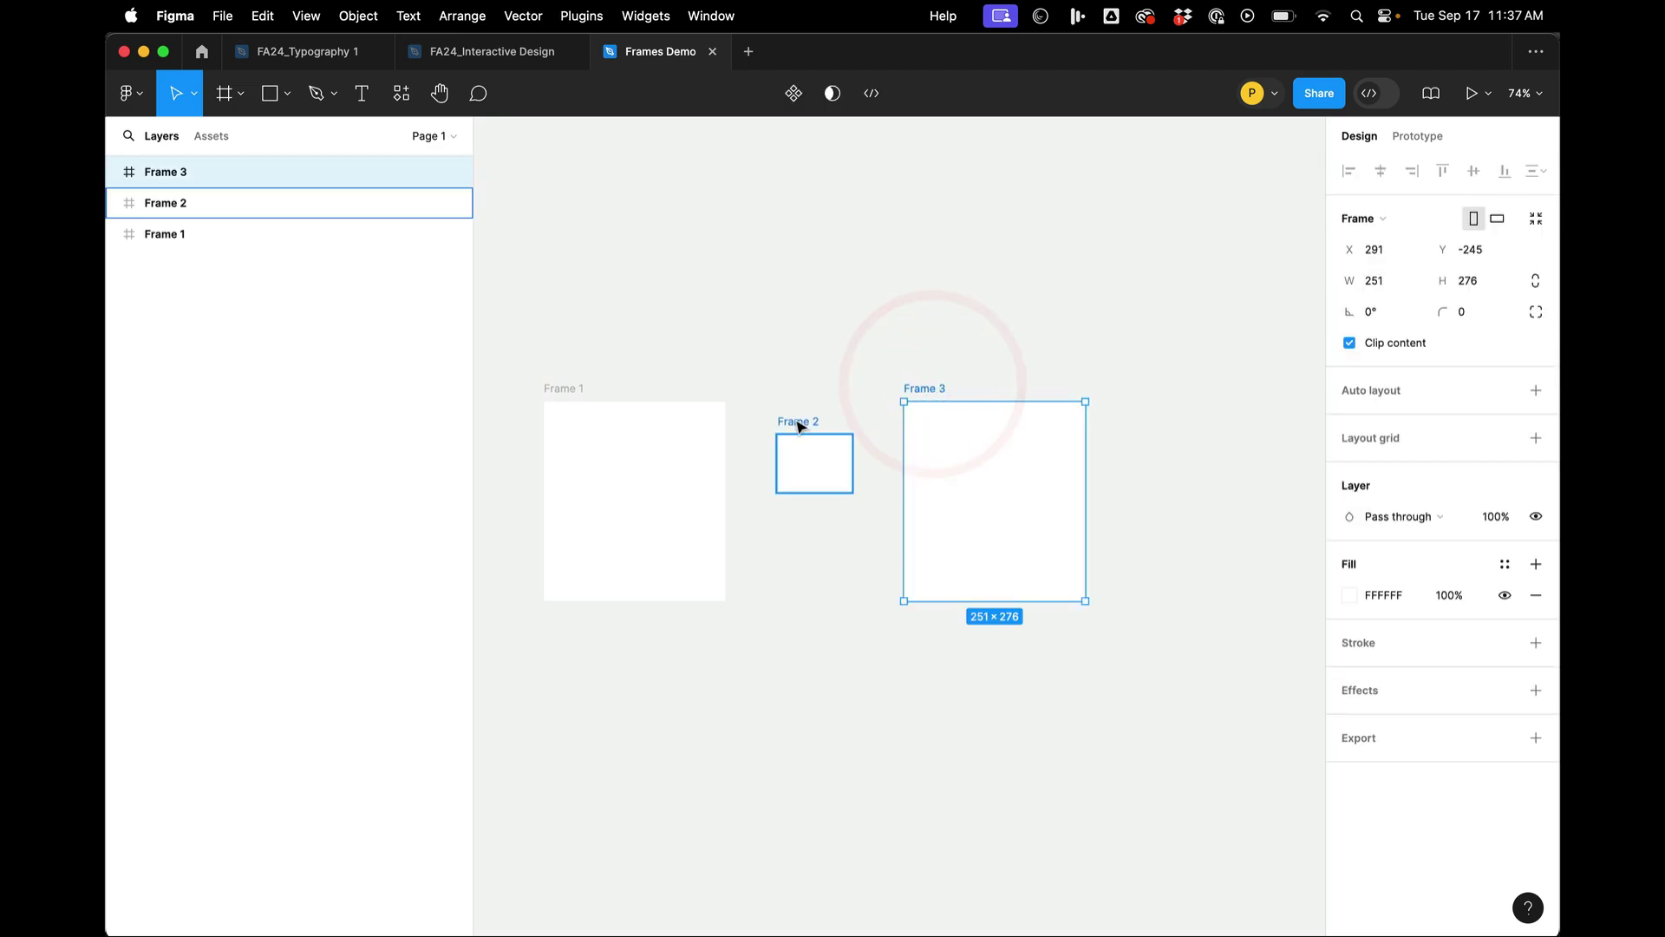
click(793, 421)
click(932, 386)
click(800, 420)
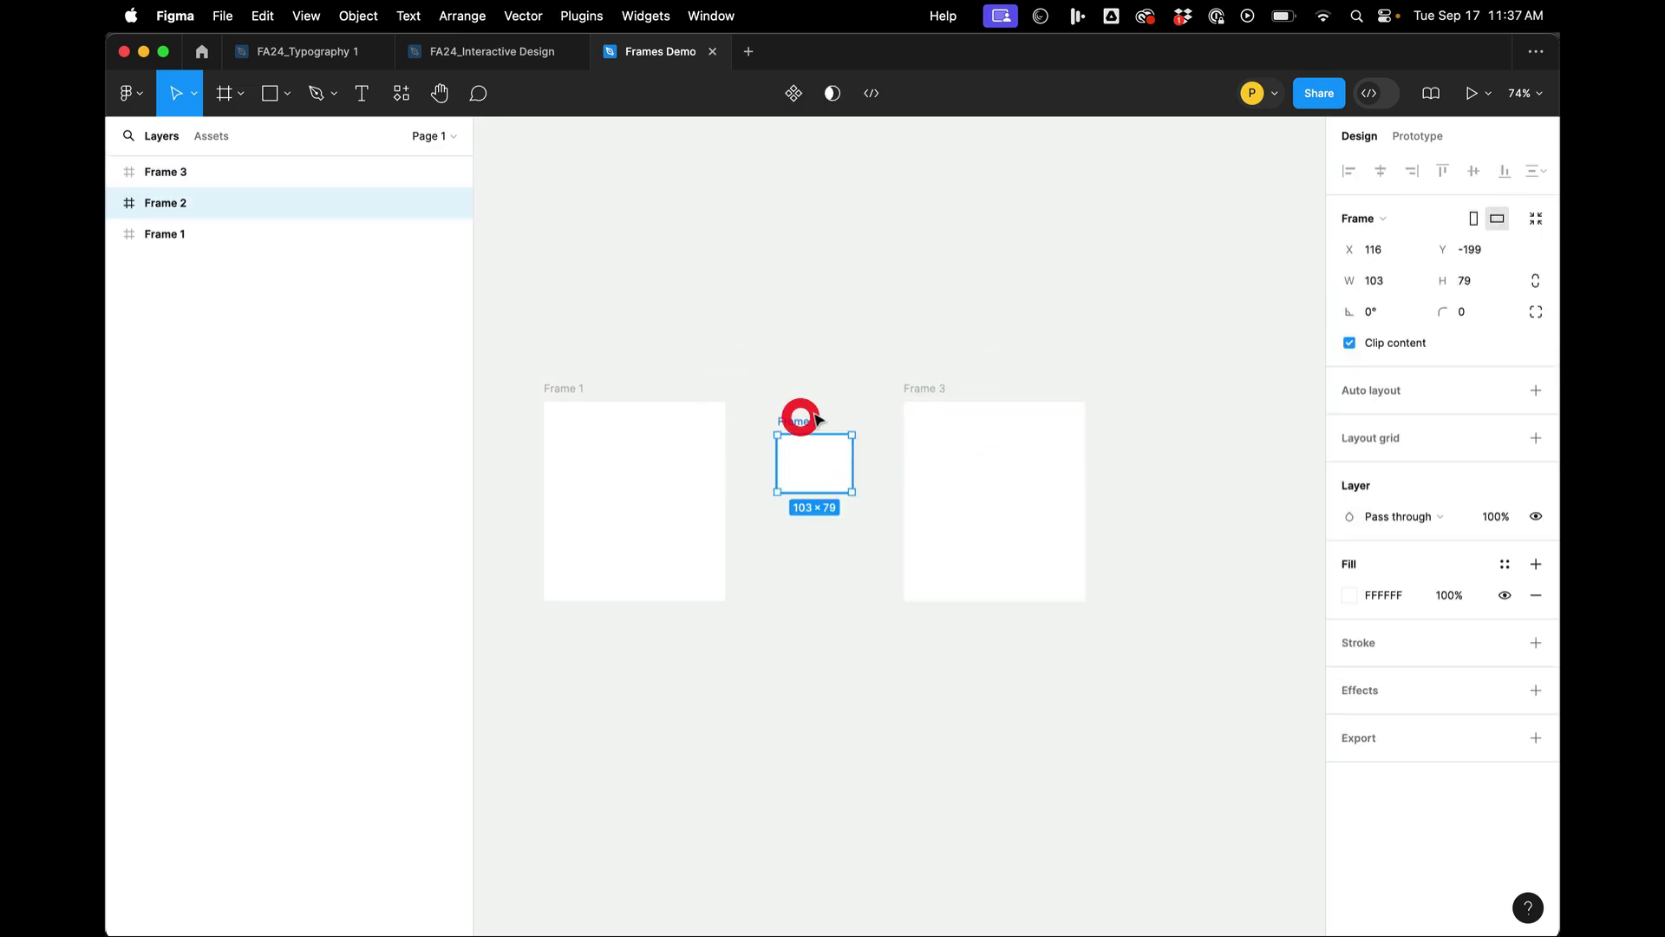
shift+click(928, 387)
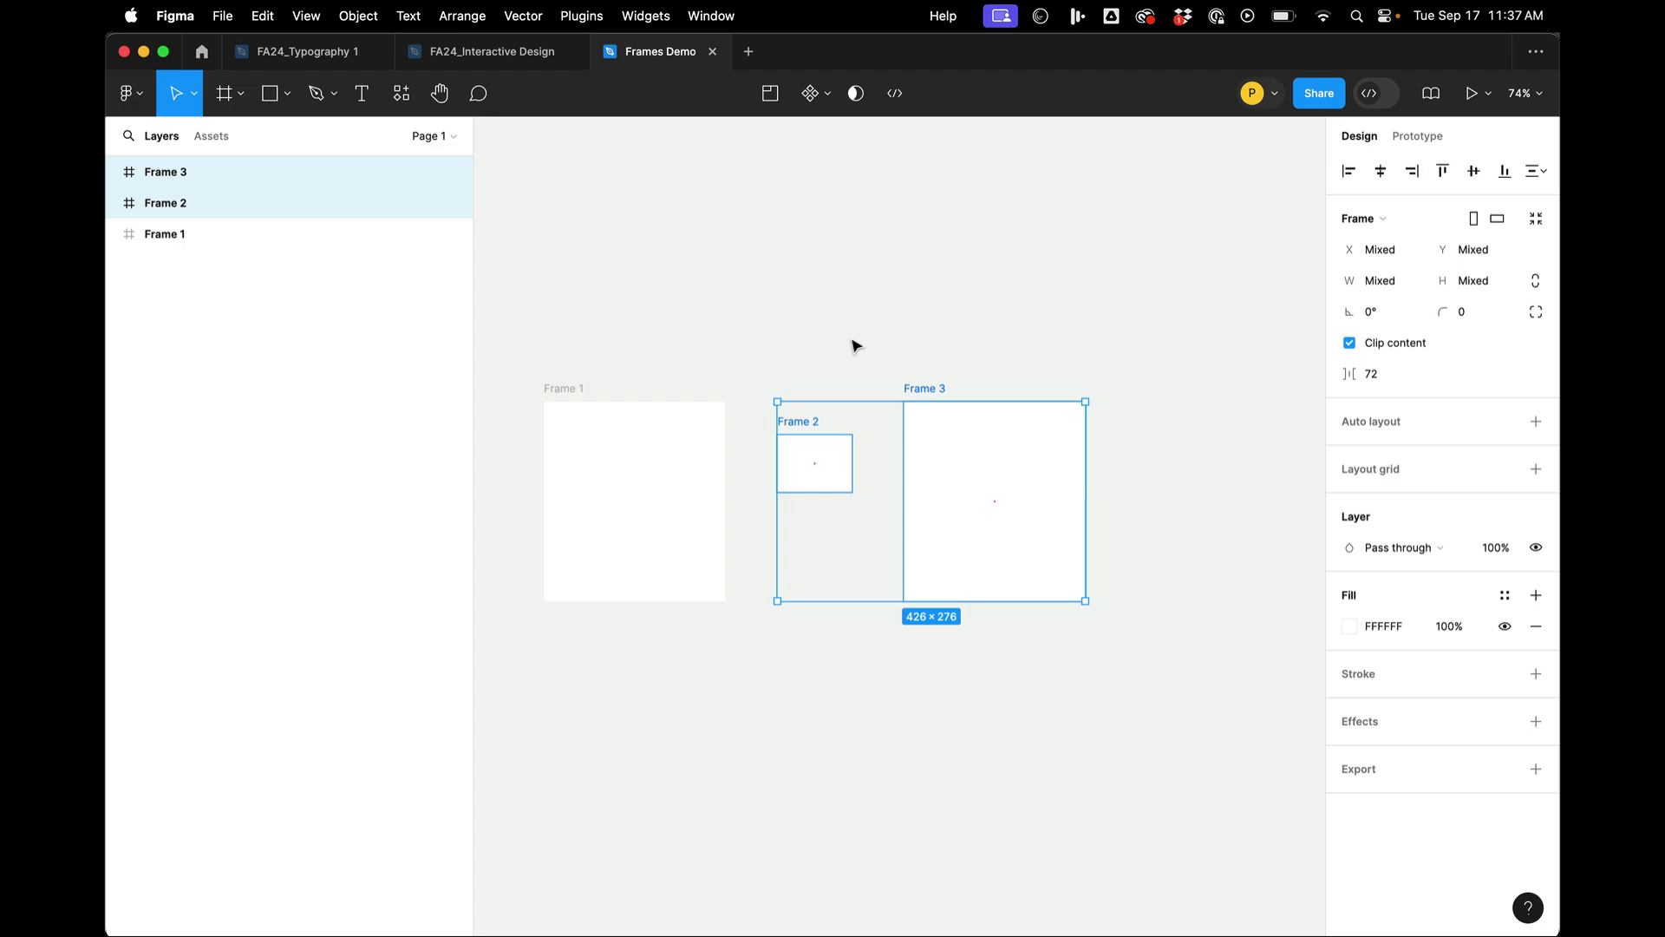
drag(852, 340, 1153, 698)
key(BackSpace)
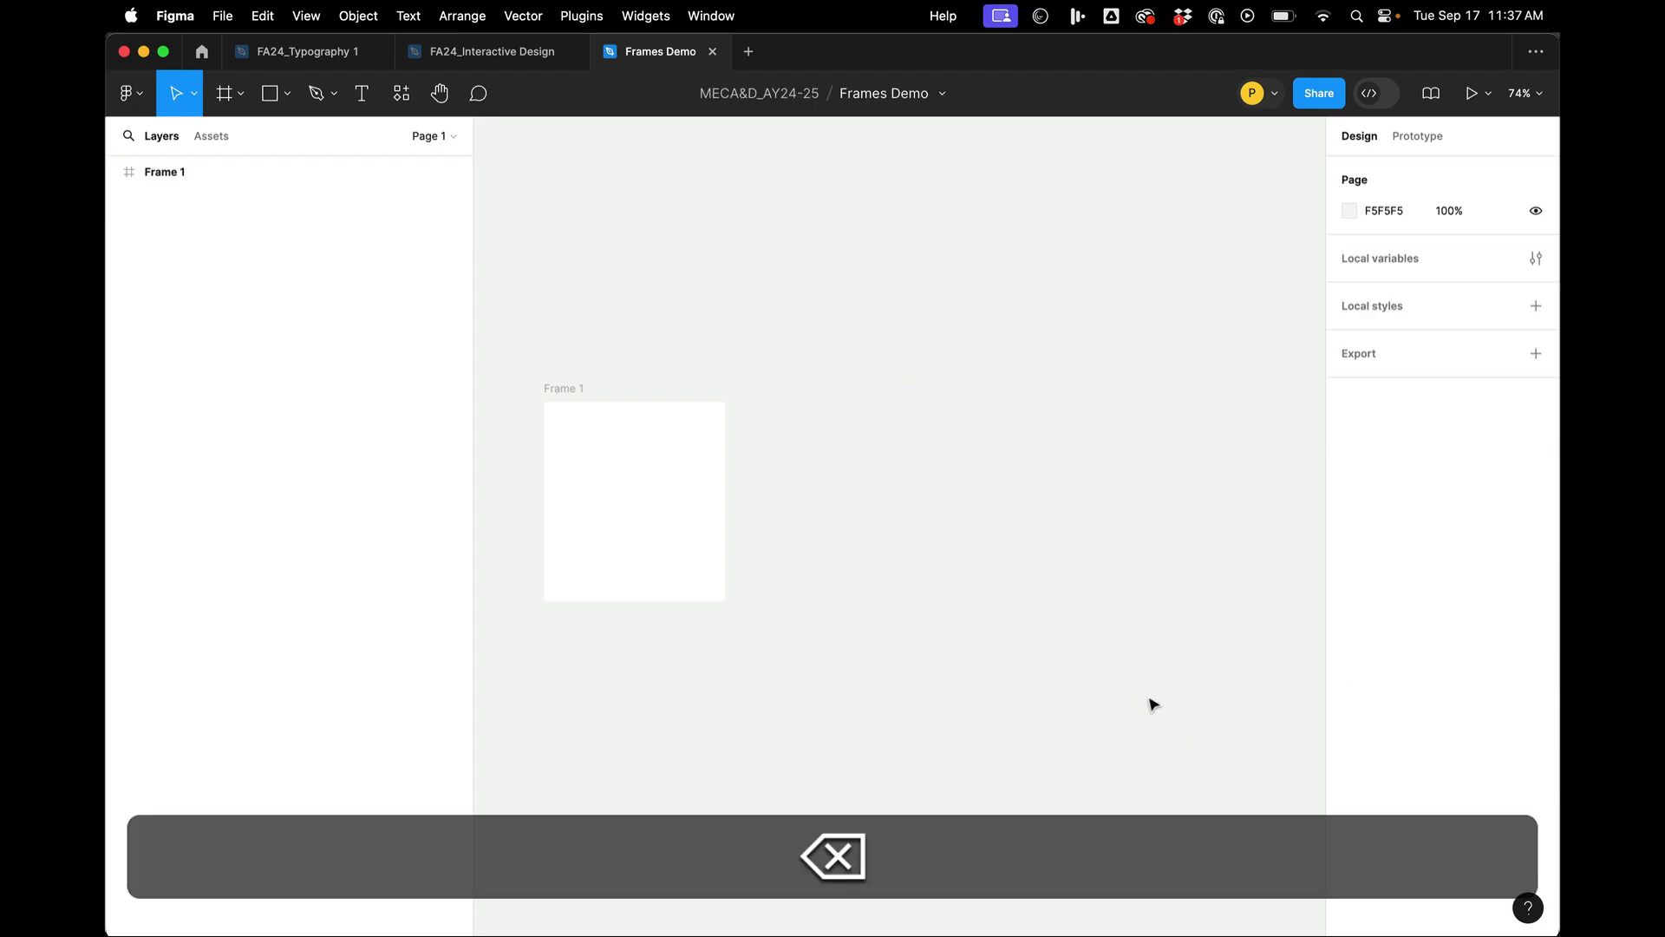
Step: Enlarge Frame 1 to 317×340 from its corner handle
click(577, 397)
drag(725, 601, 773, 647)
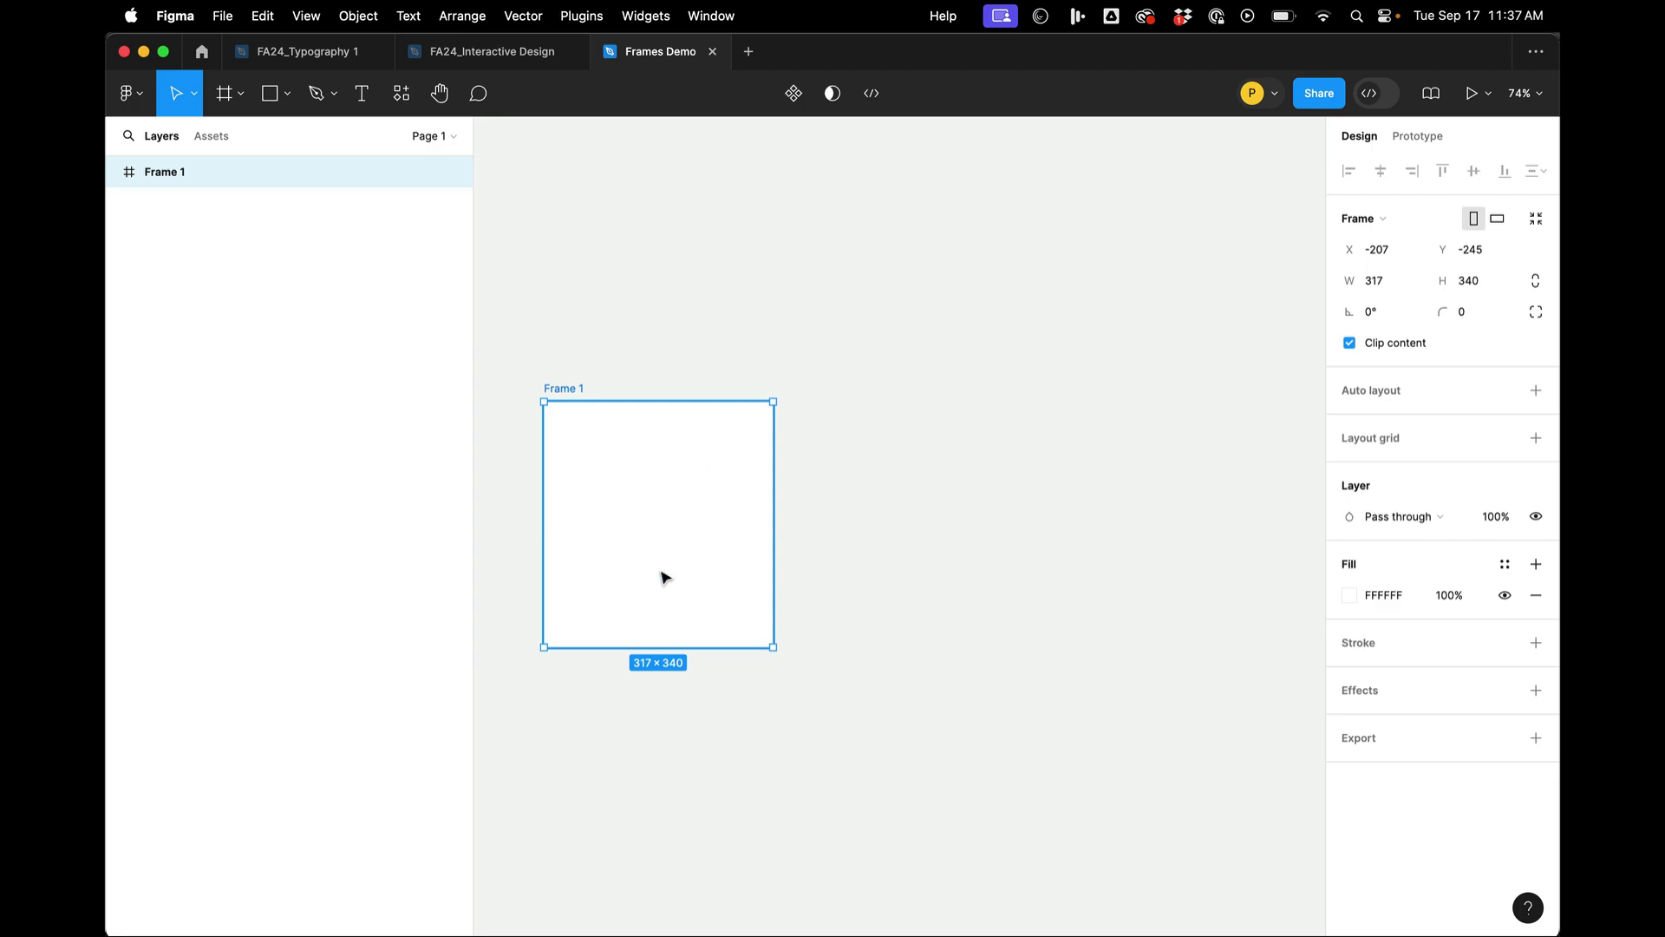
scroll(678, 549, left, 5)
click(731, 317)
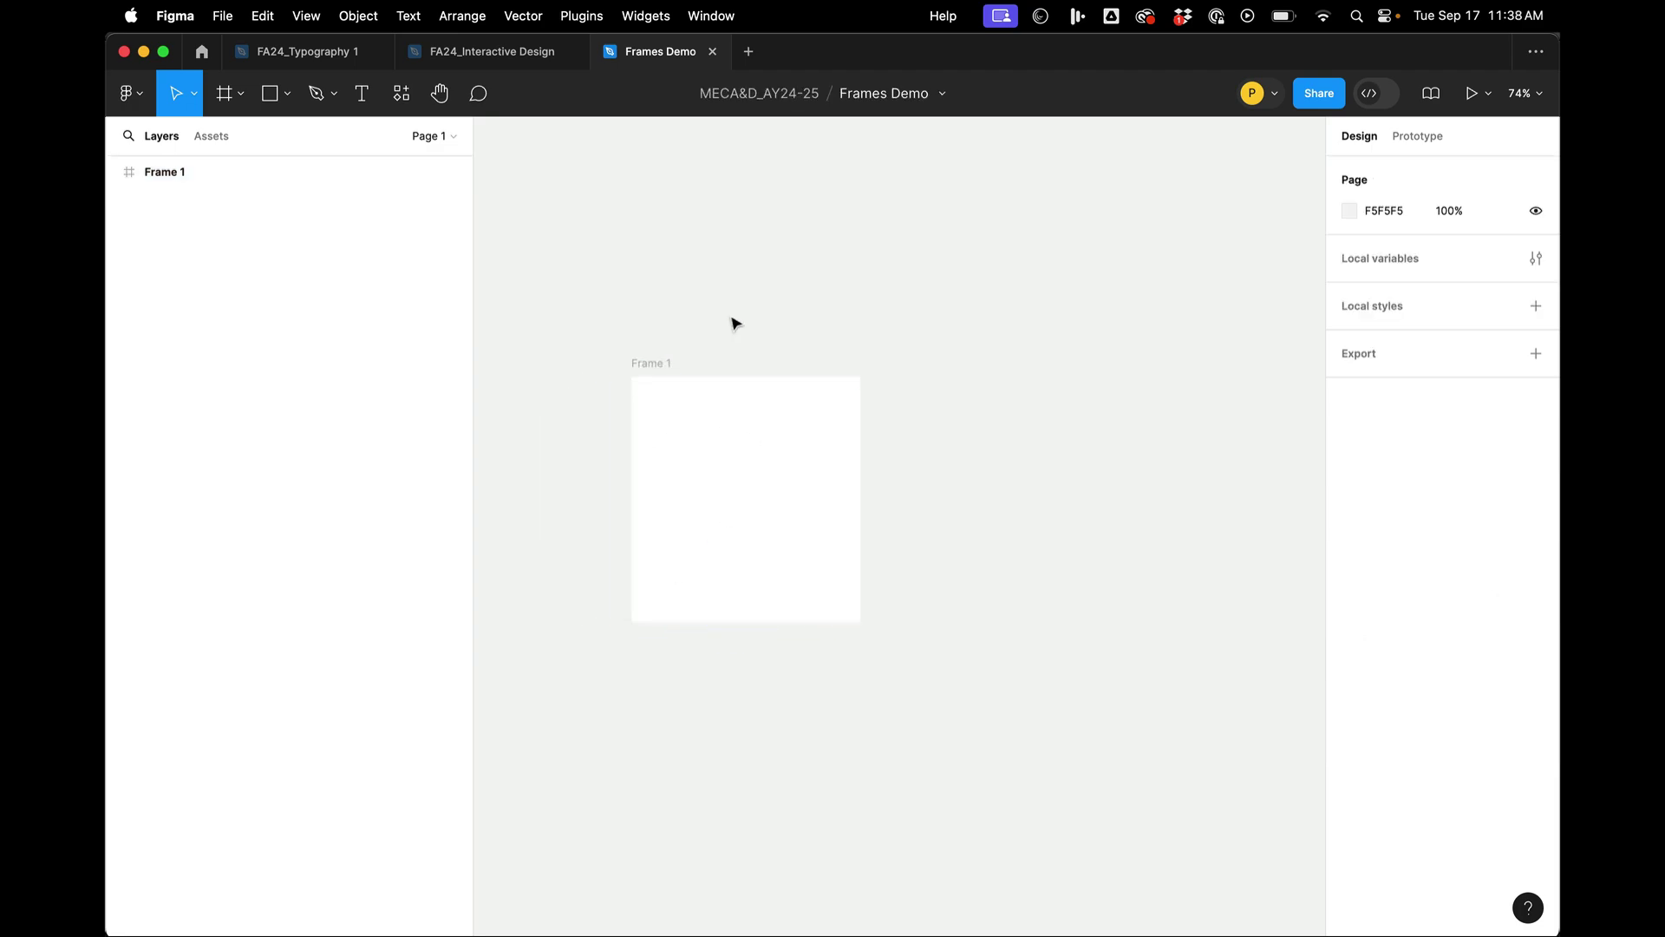
click(668, 364)
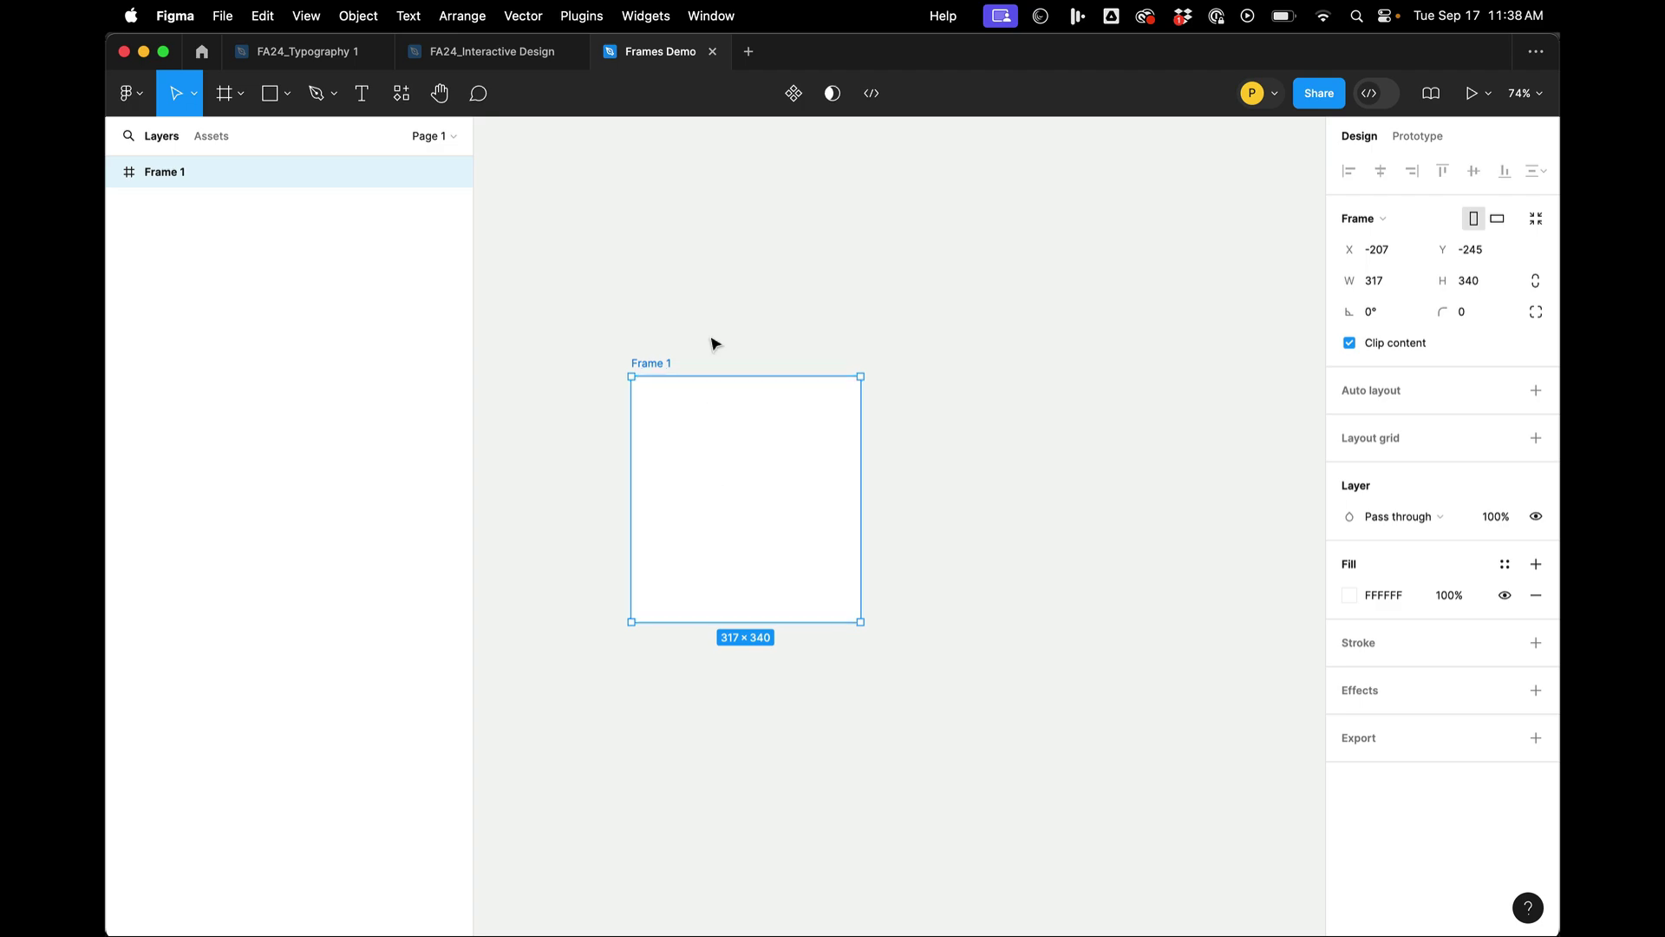
click(707, 305)
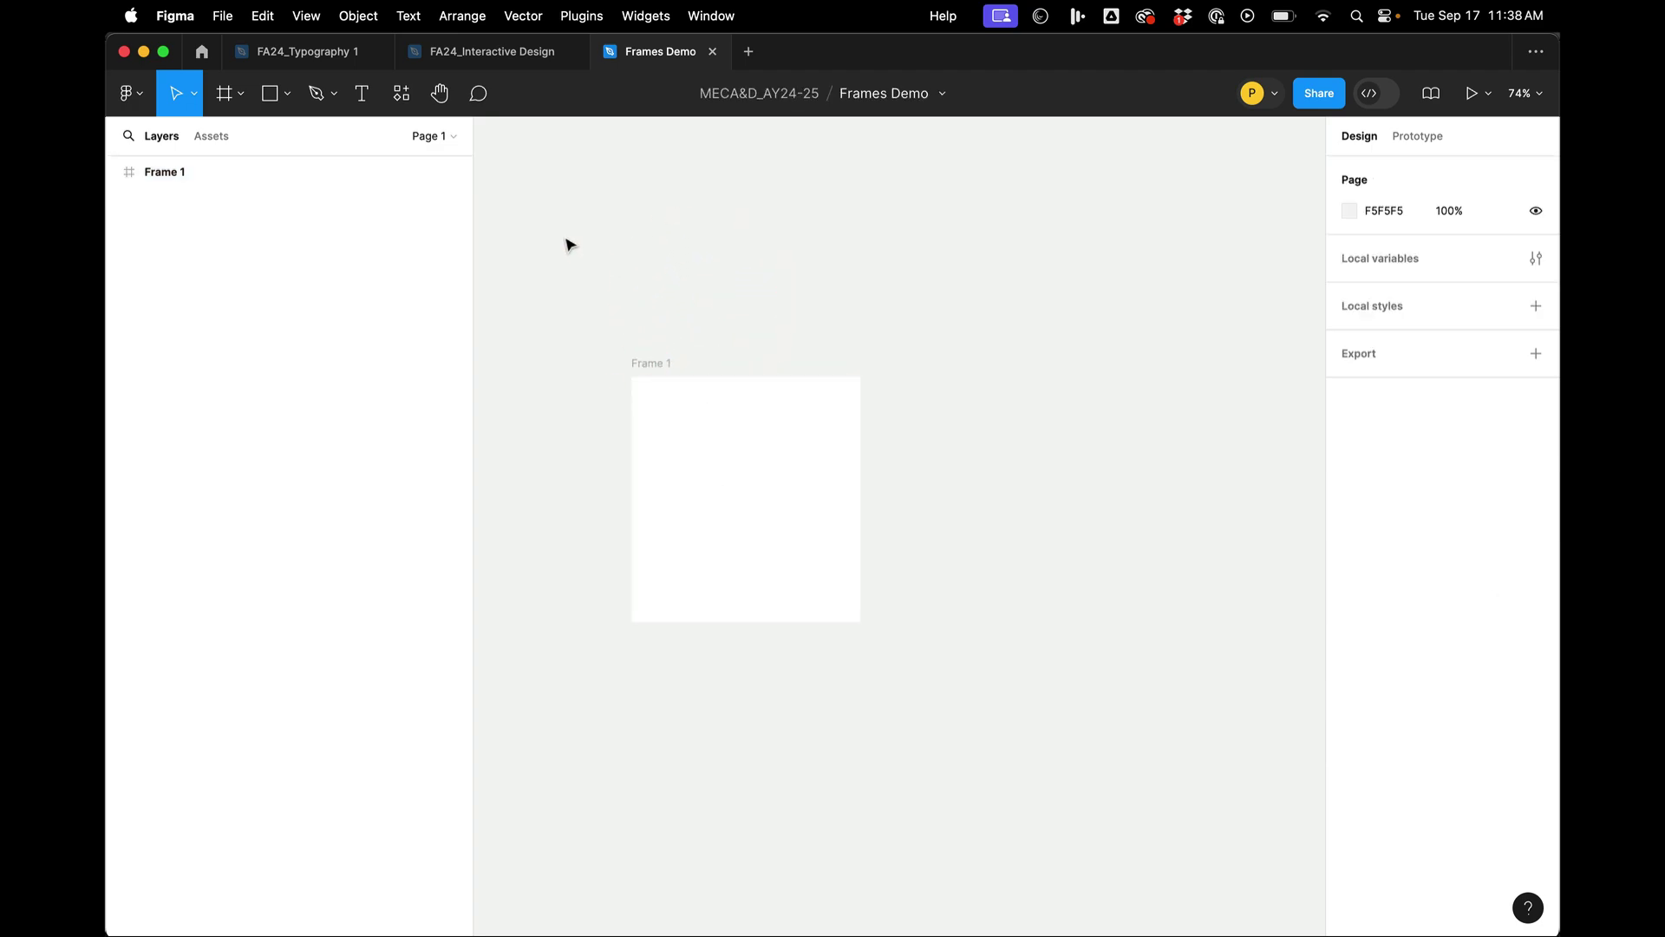
click(639, 359)
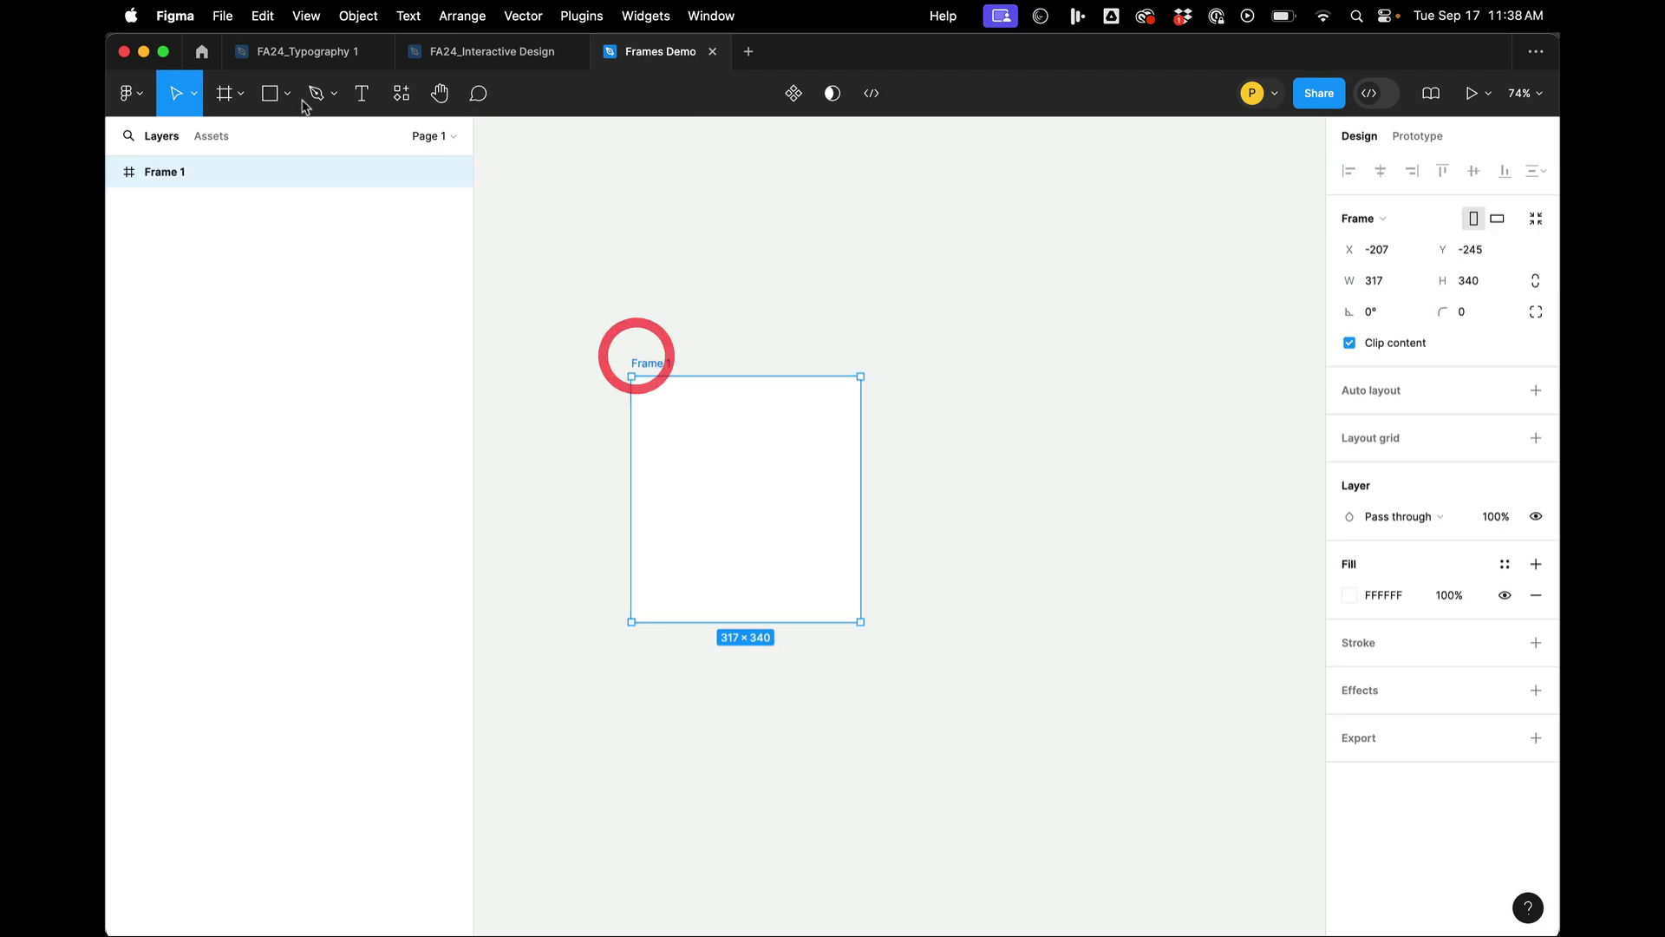
Step: Add a text layer reading 'Text' inside Frame 1 and raise its font size to 32
click(358, 102)
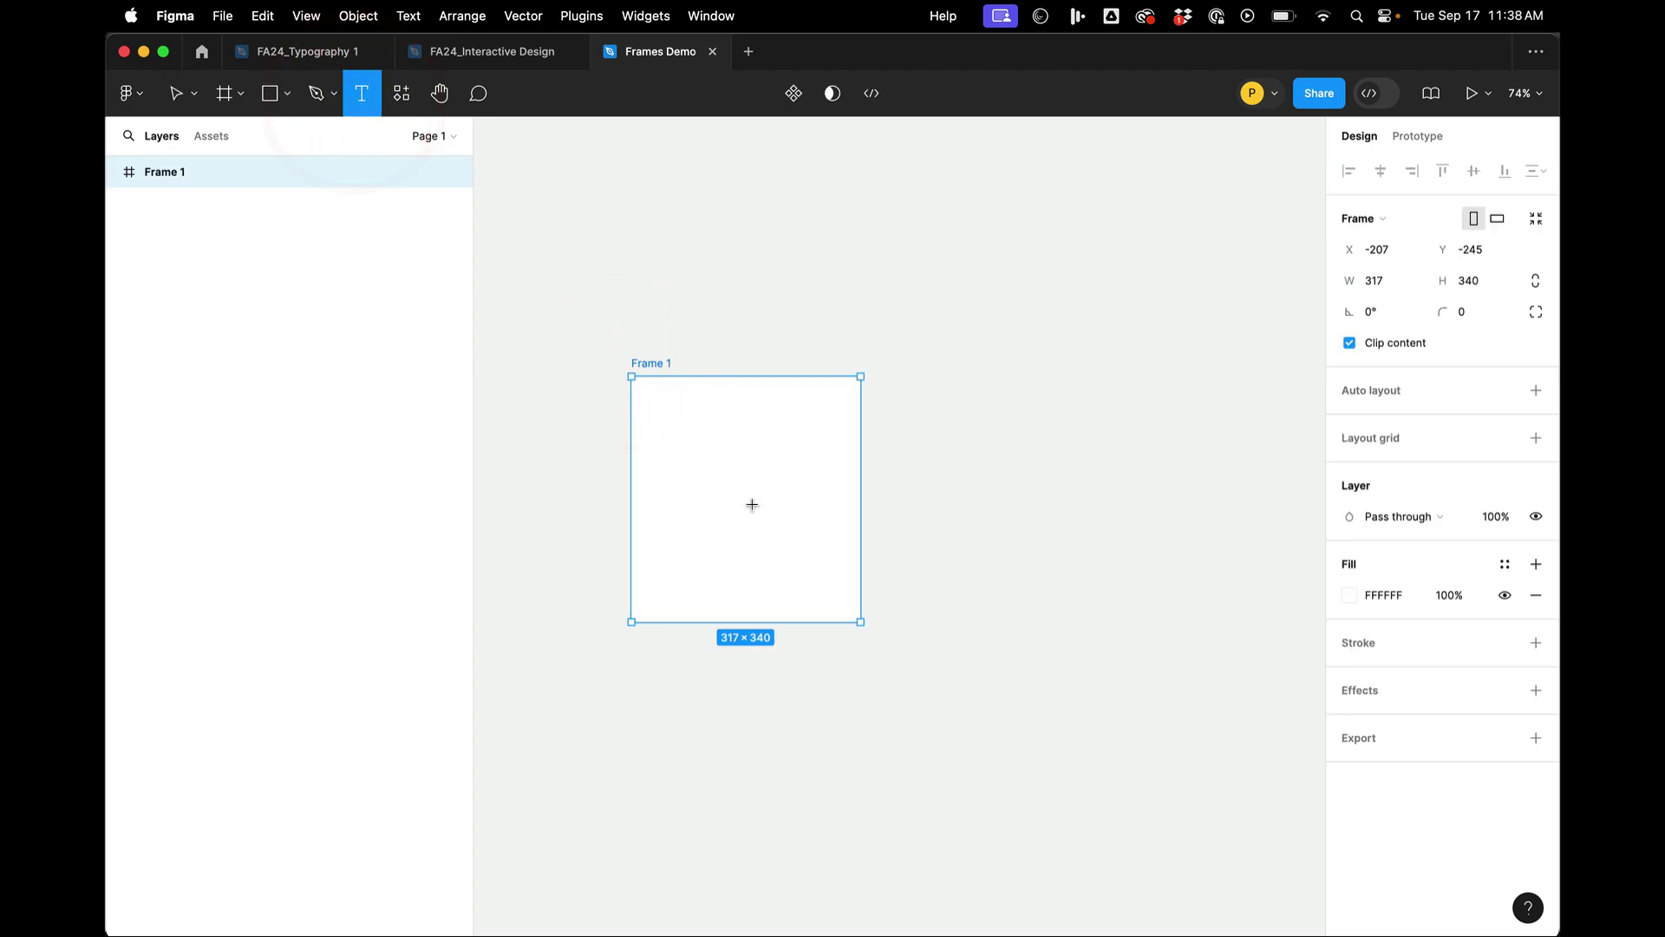
drag(687, 418, 790, 545)
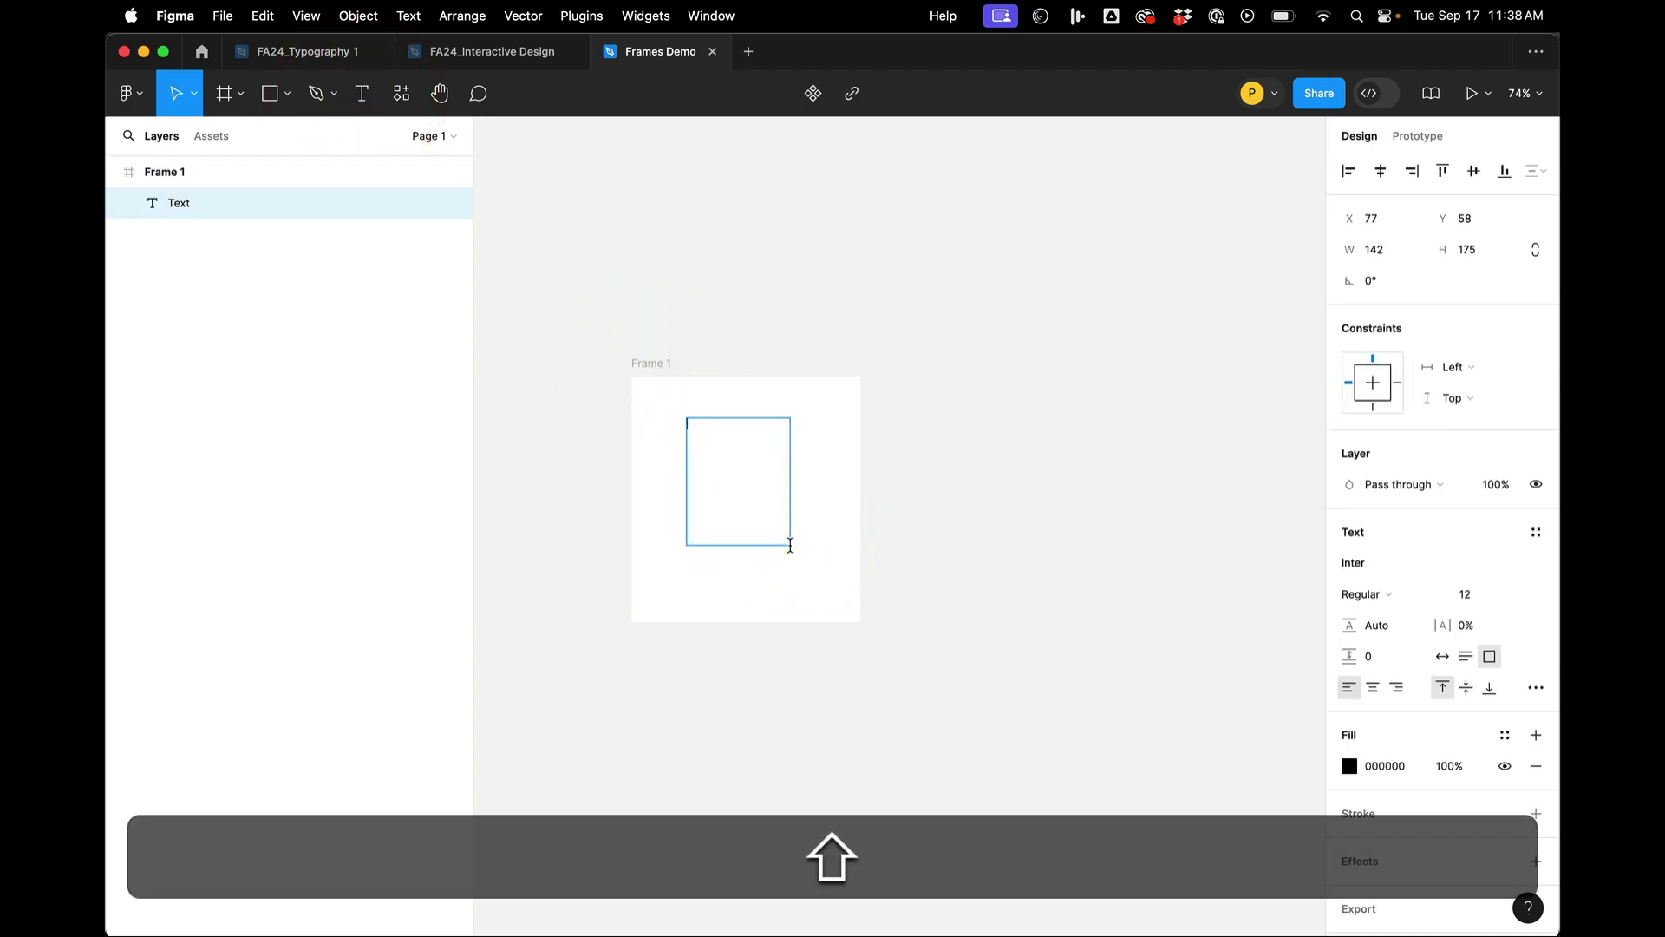
text(Text)
click(857, 292)
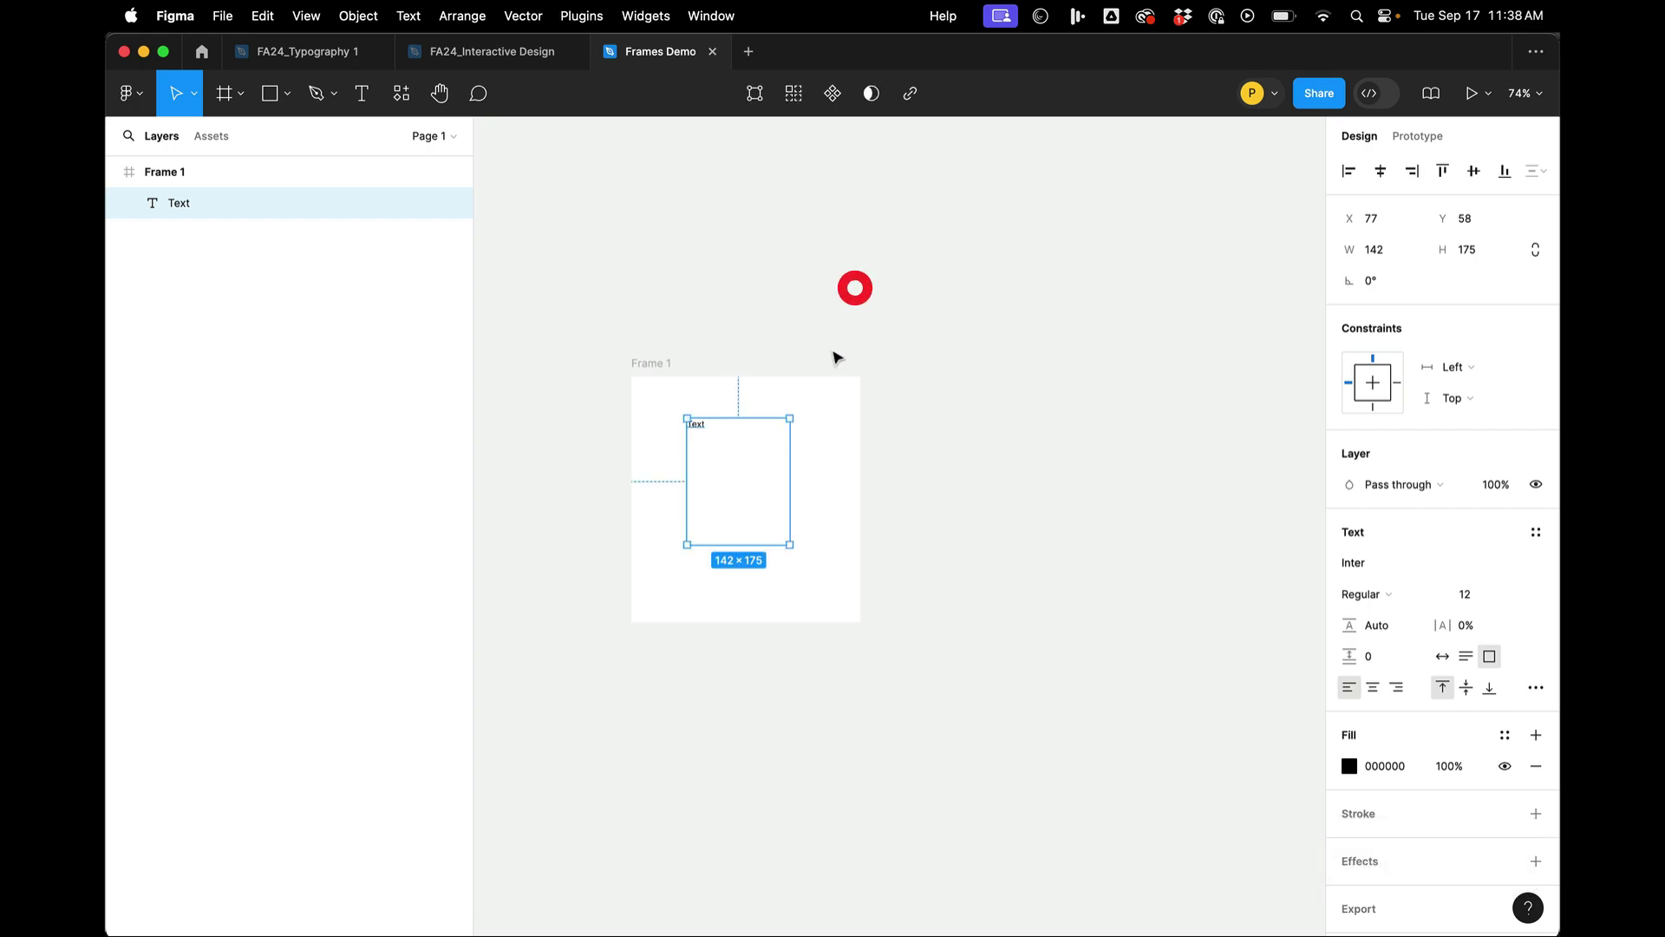
key(shift+Up)
key(shift+Up)
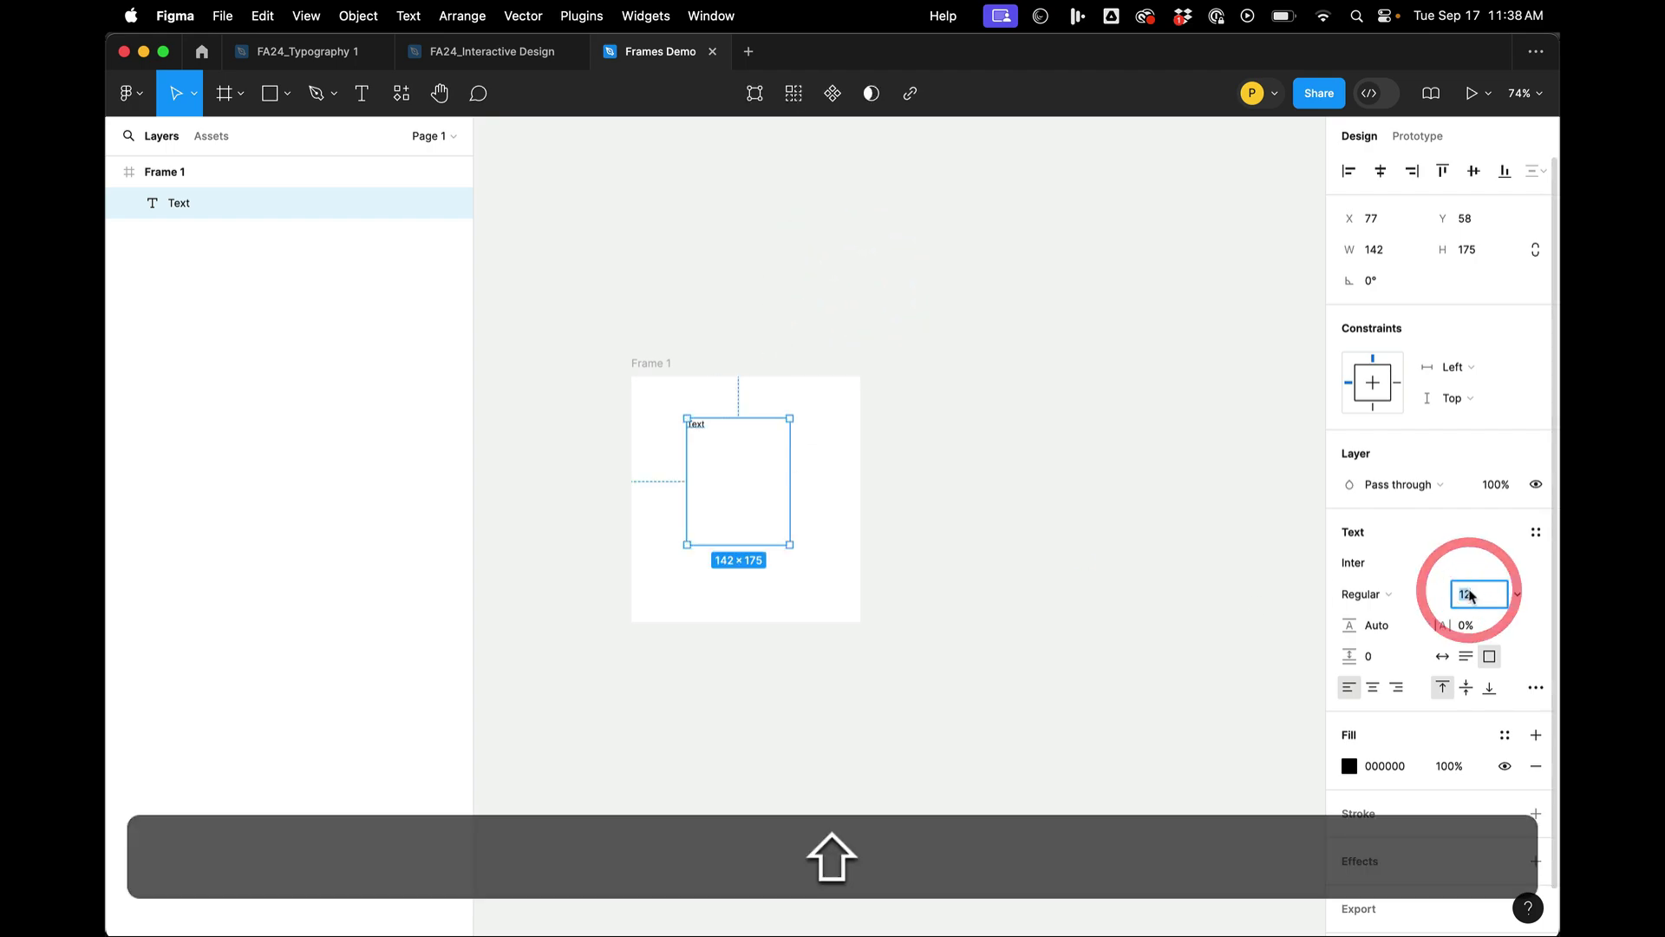
click(966, 525)
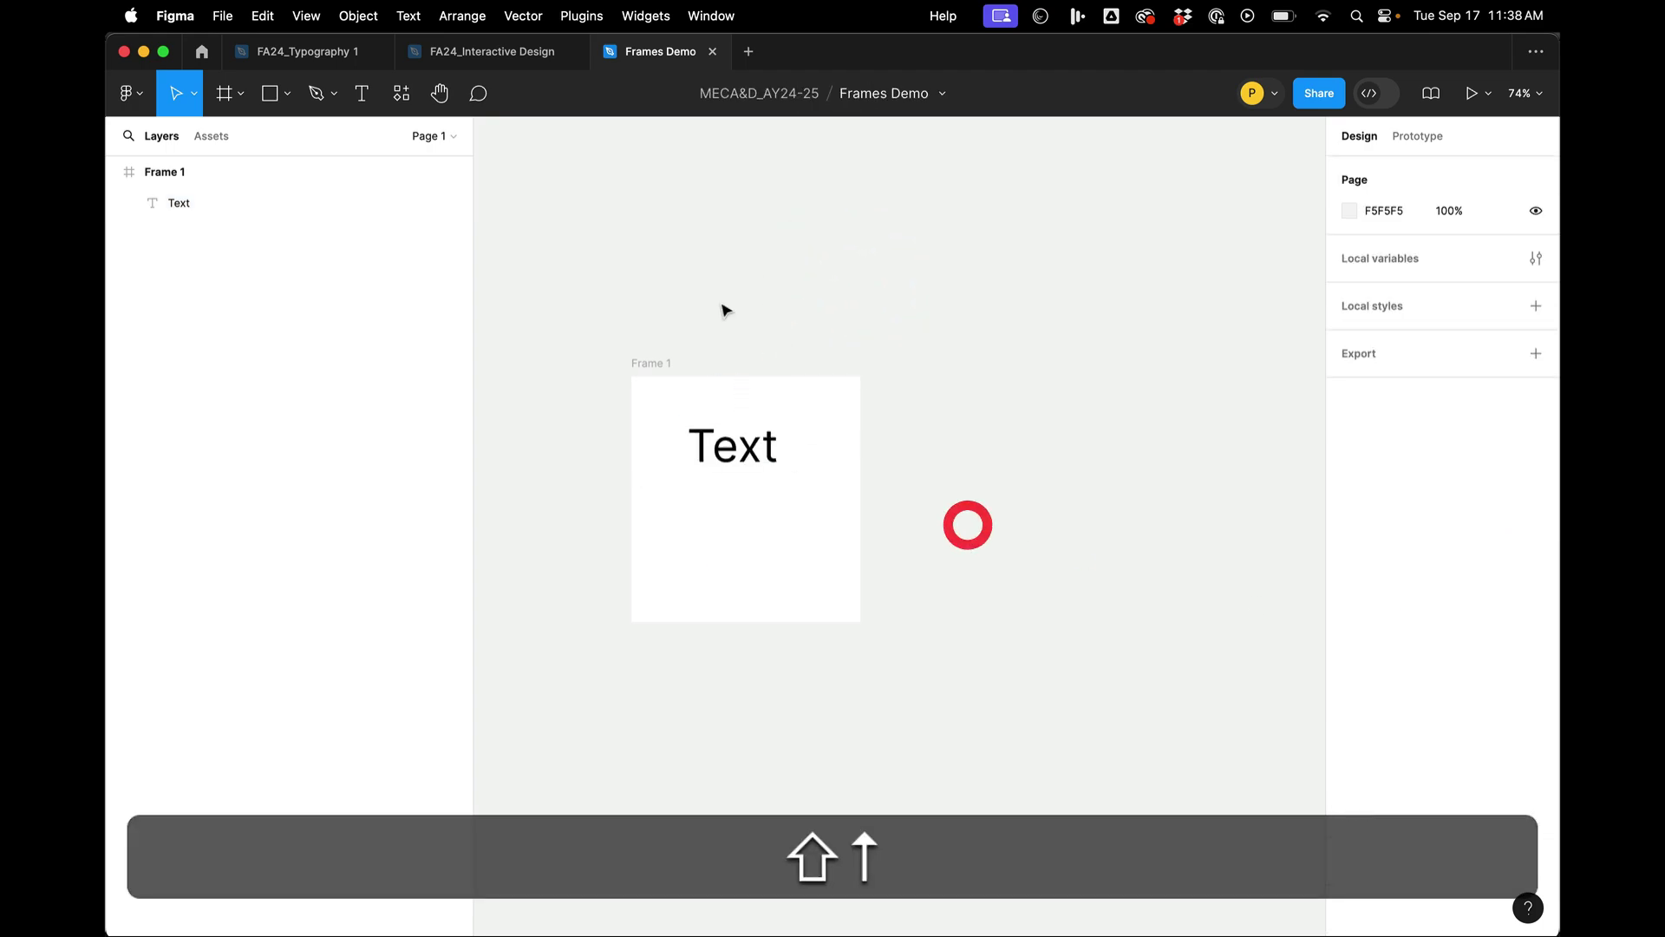
Step: Move Frame 1, then resize it from its left, top and corner until the text clips
click(641, 386)
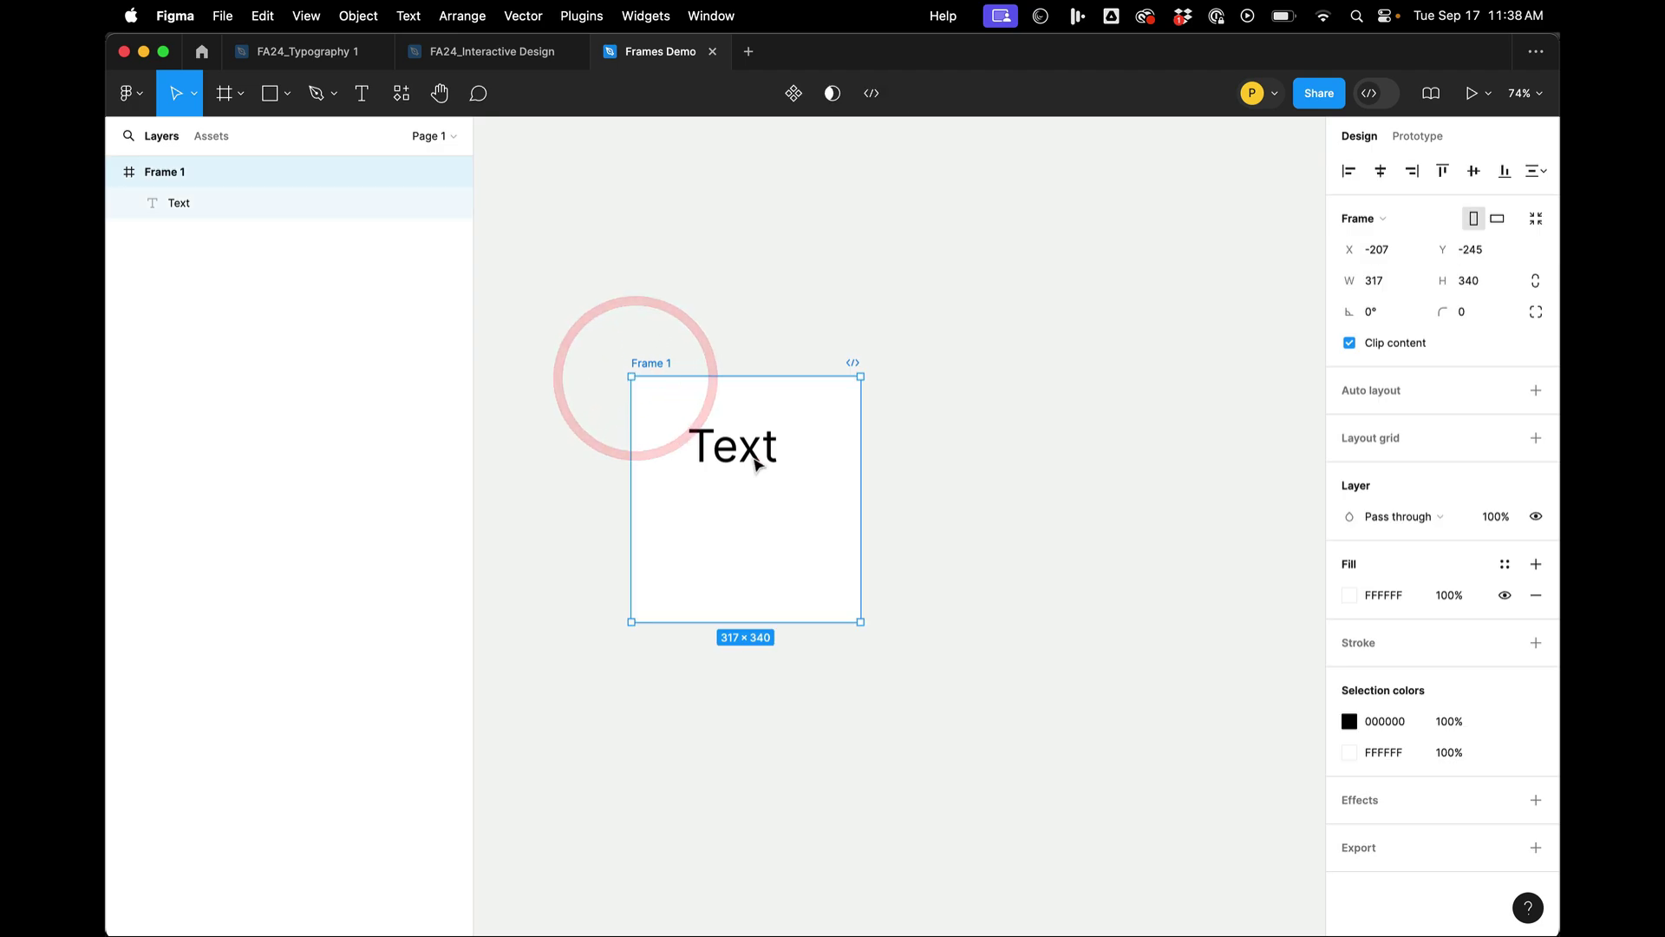
drag(691, 450, 647, 446)
click(644, 440)
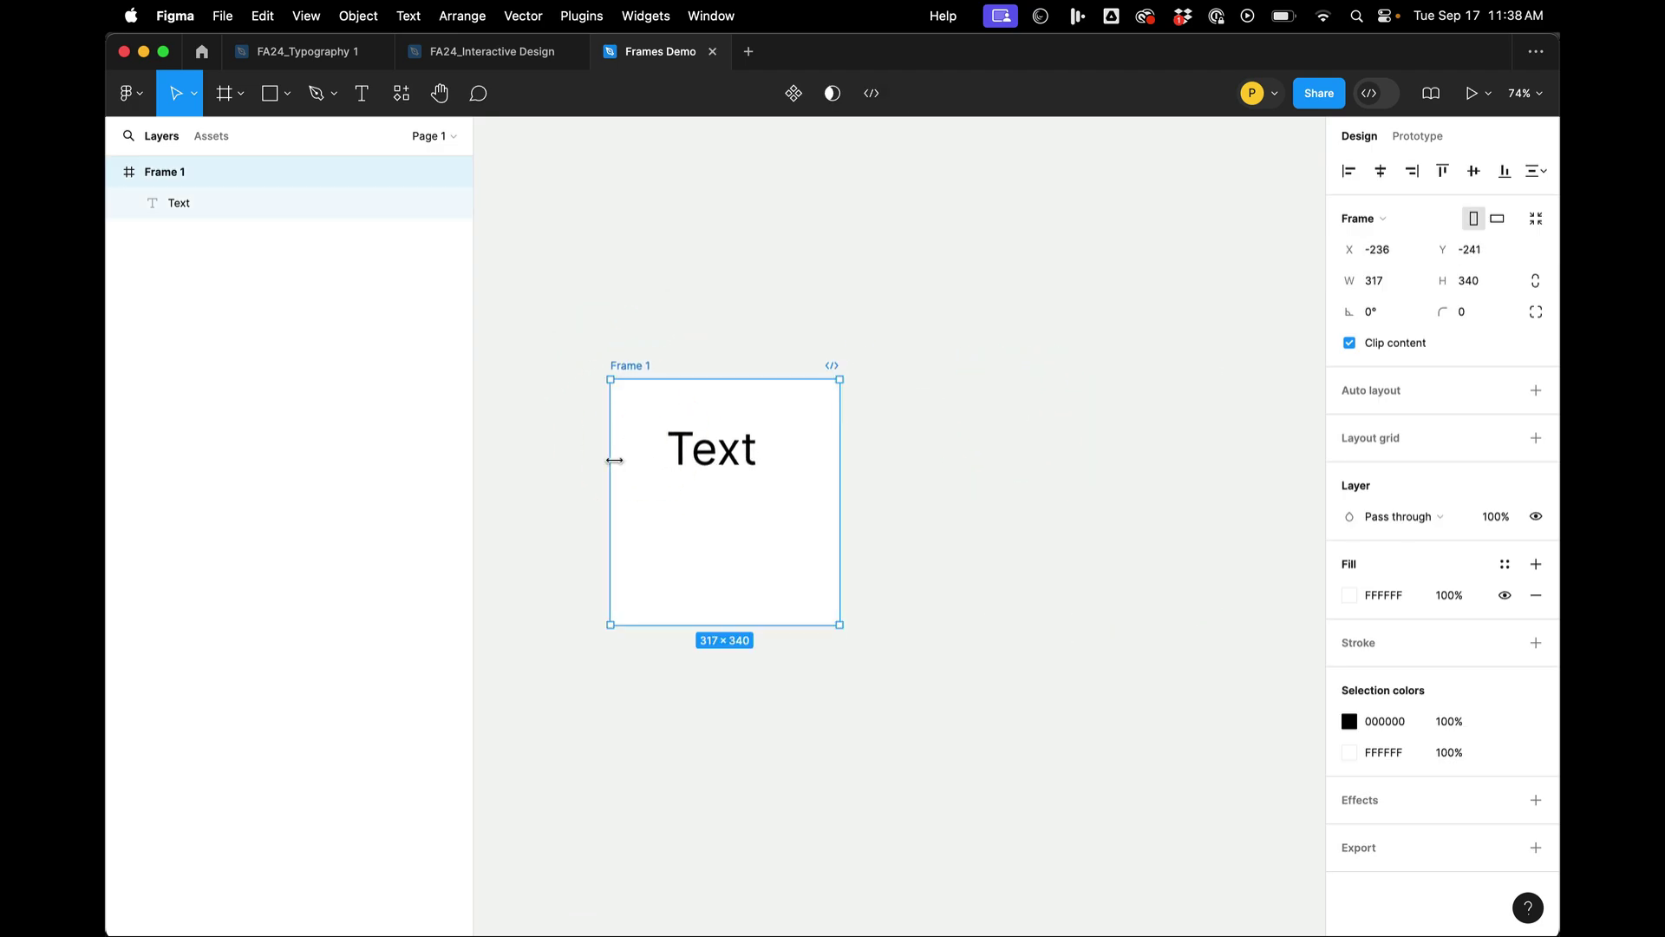
drag(609, 460, 536, 446)
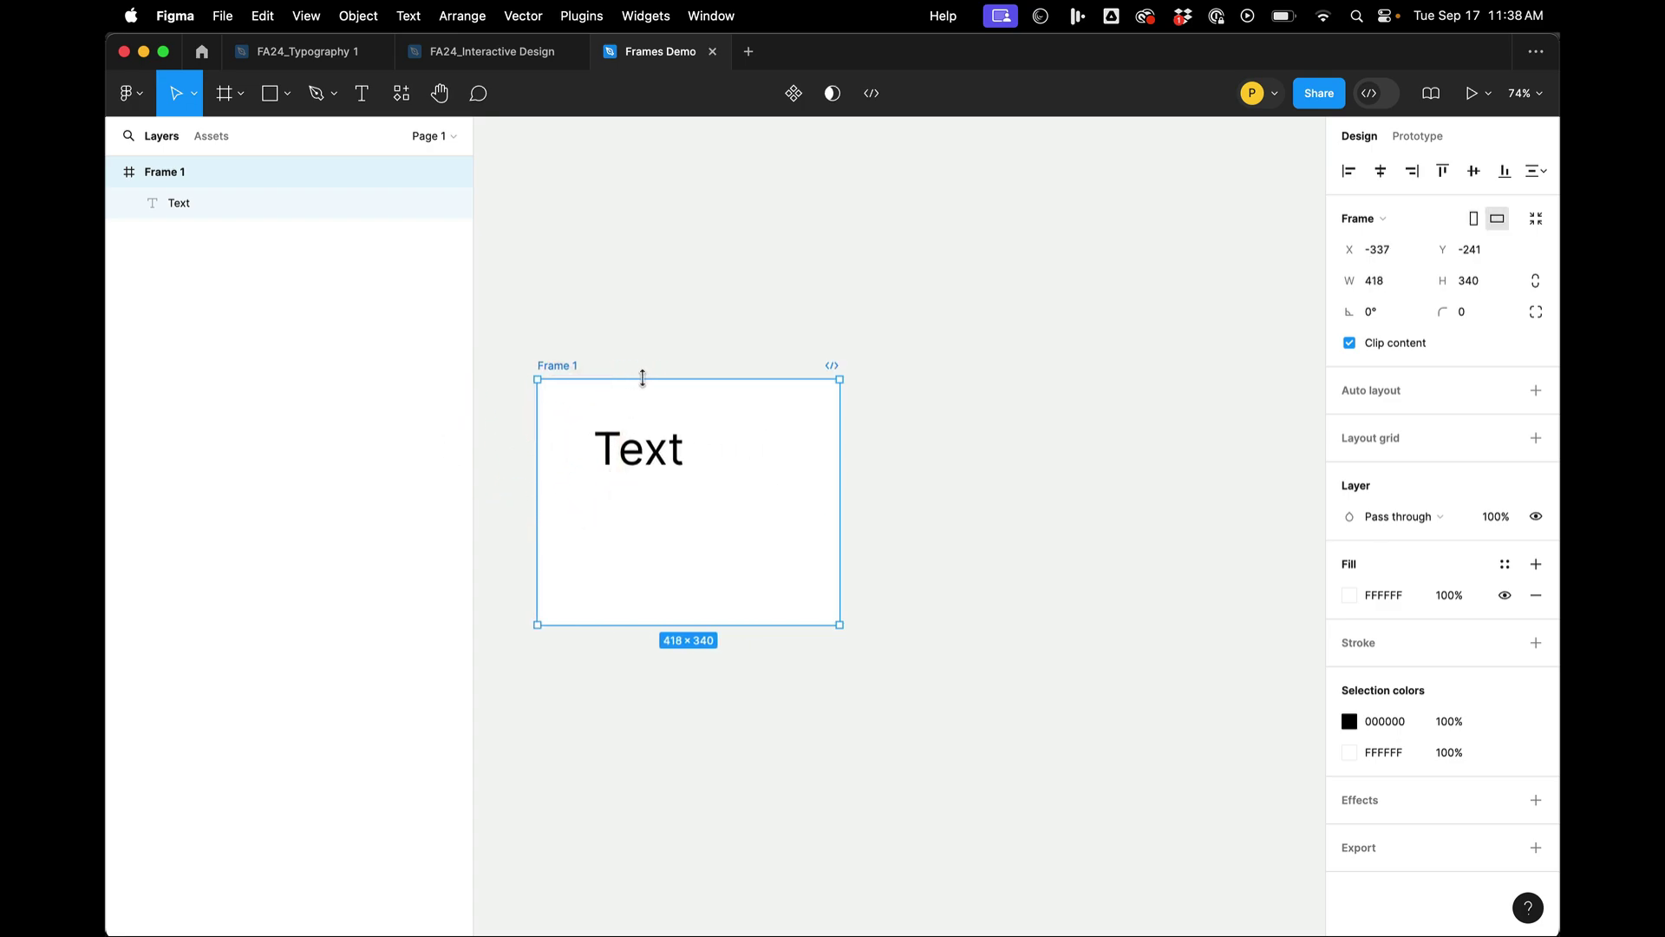
mouse_move(643, 378)
mouse_down()
mouse_move(647, 307)
mouse_move(651, 368)
mouse_up()
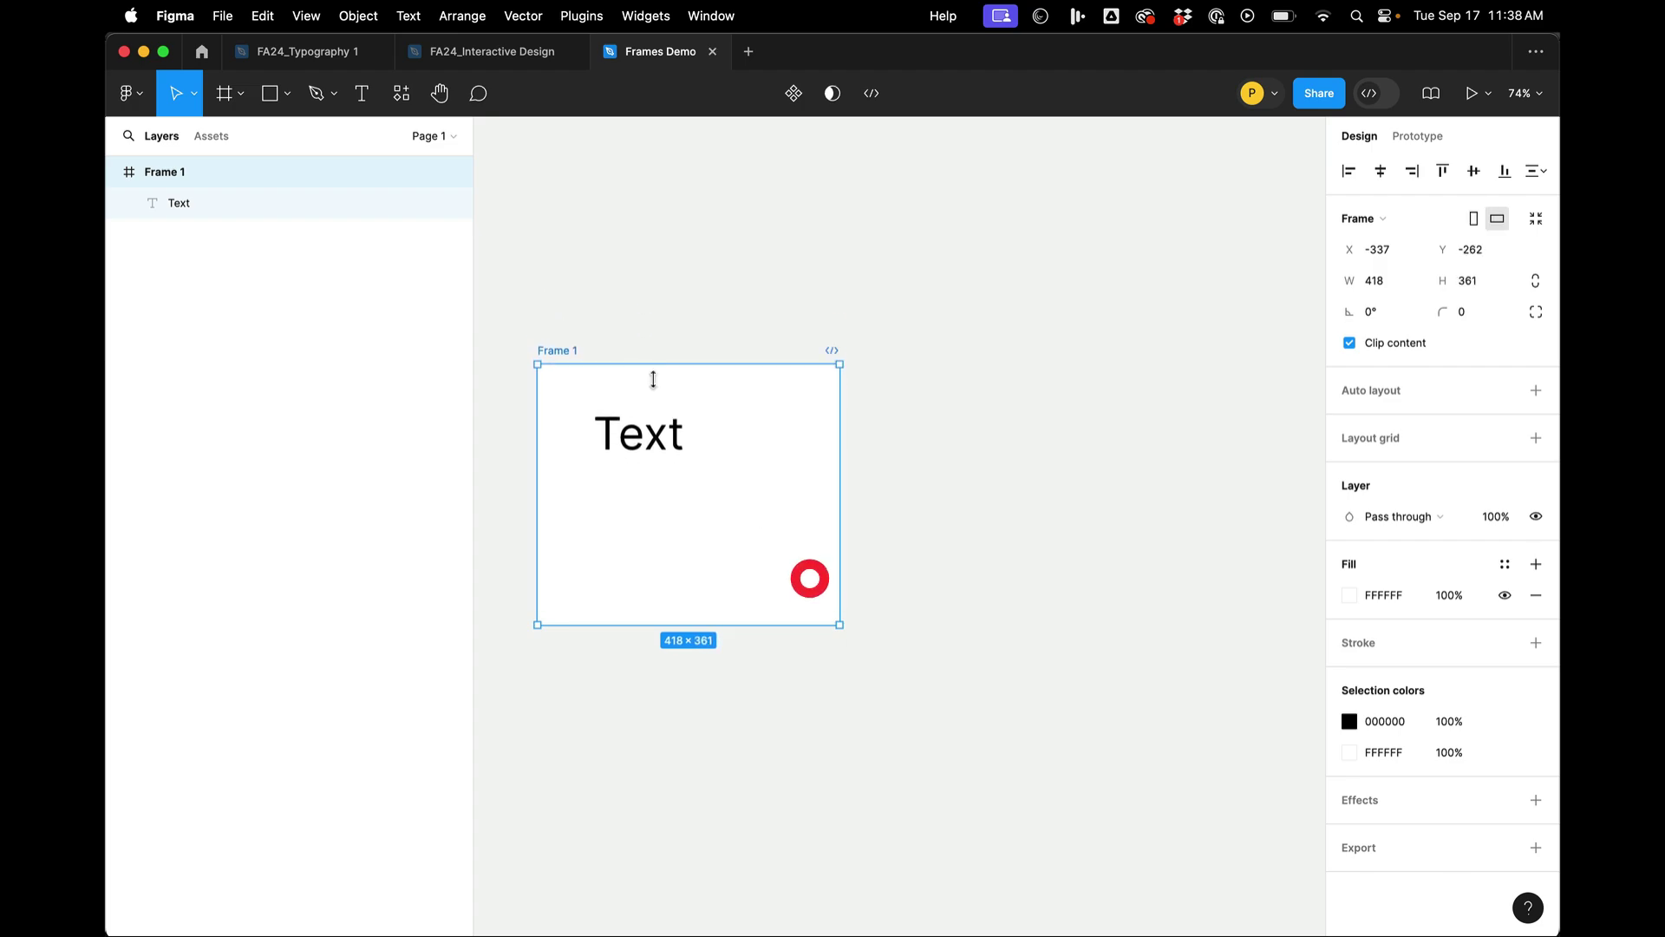
drag(840, 624, 802, 615)
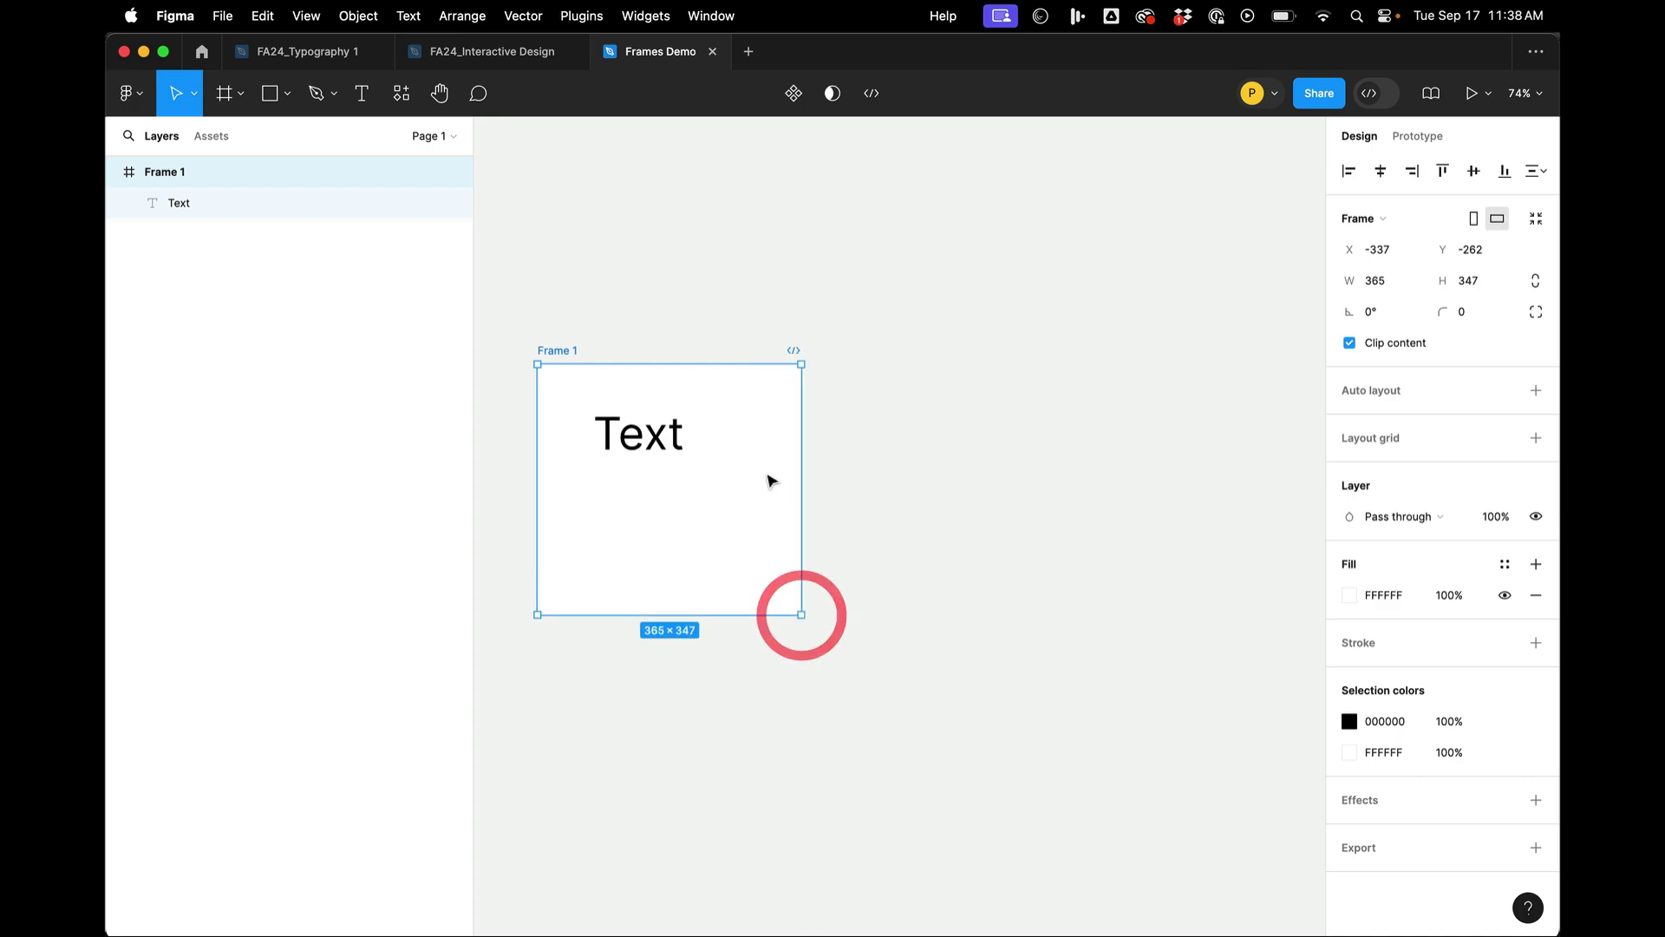
Step: Move Frame 1 right and down to X -72, Y -251
click(744, 285)
click(573, 355)
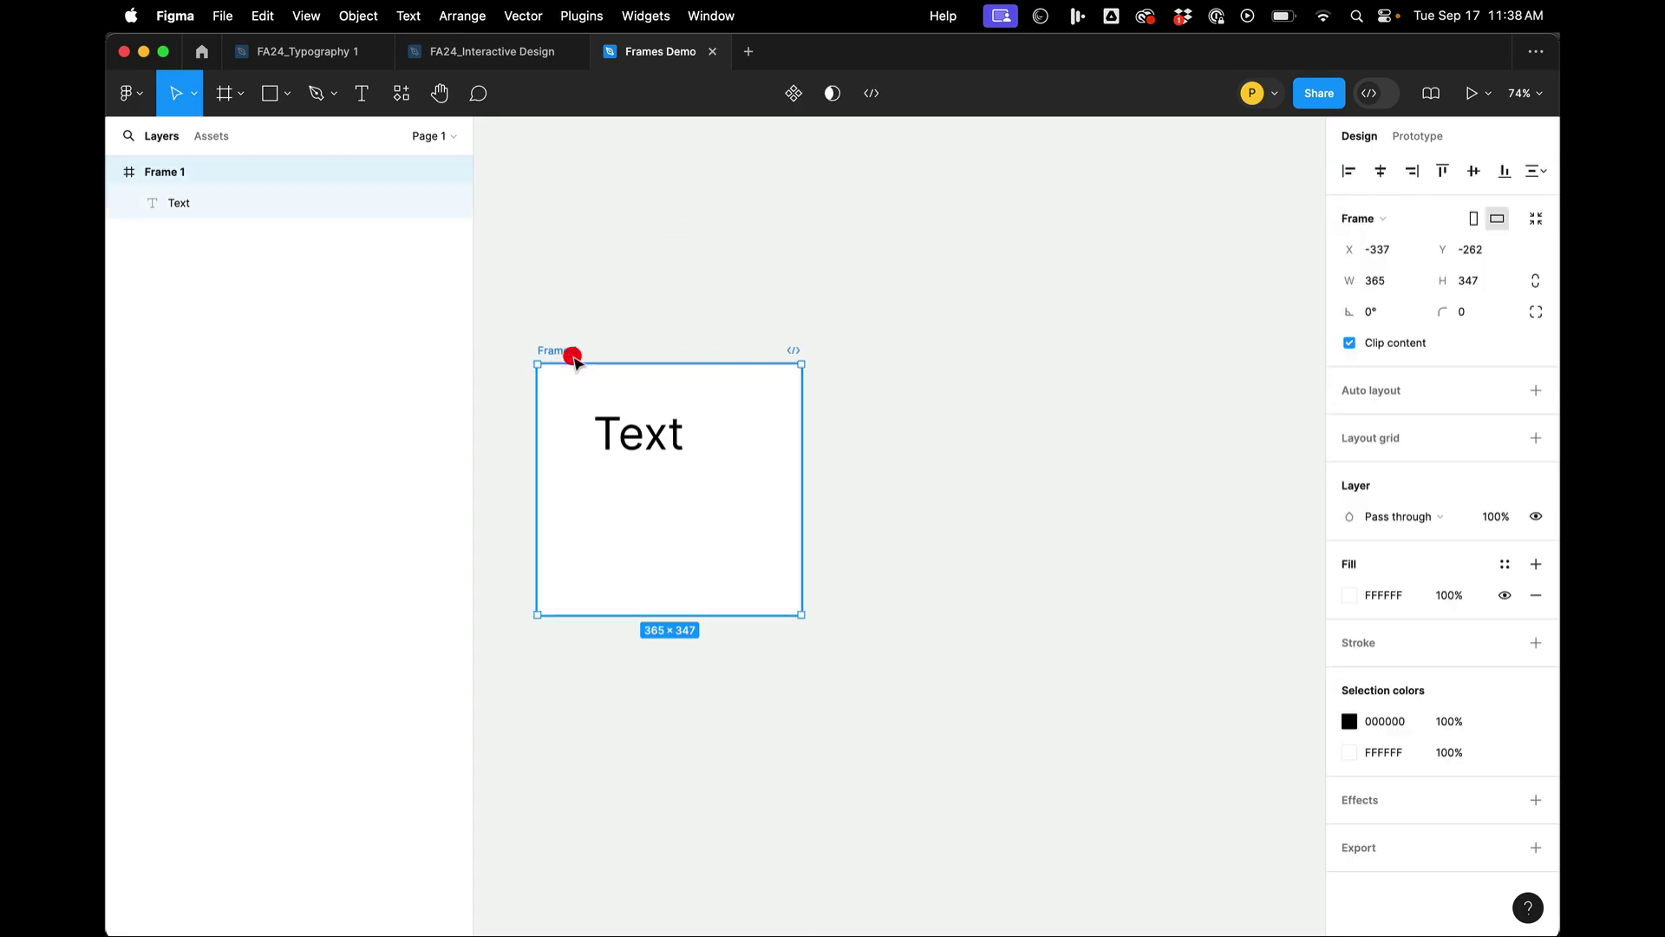
drag(576, 375, 762, 390)
click(759, 278)
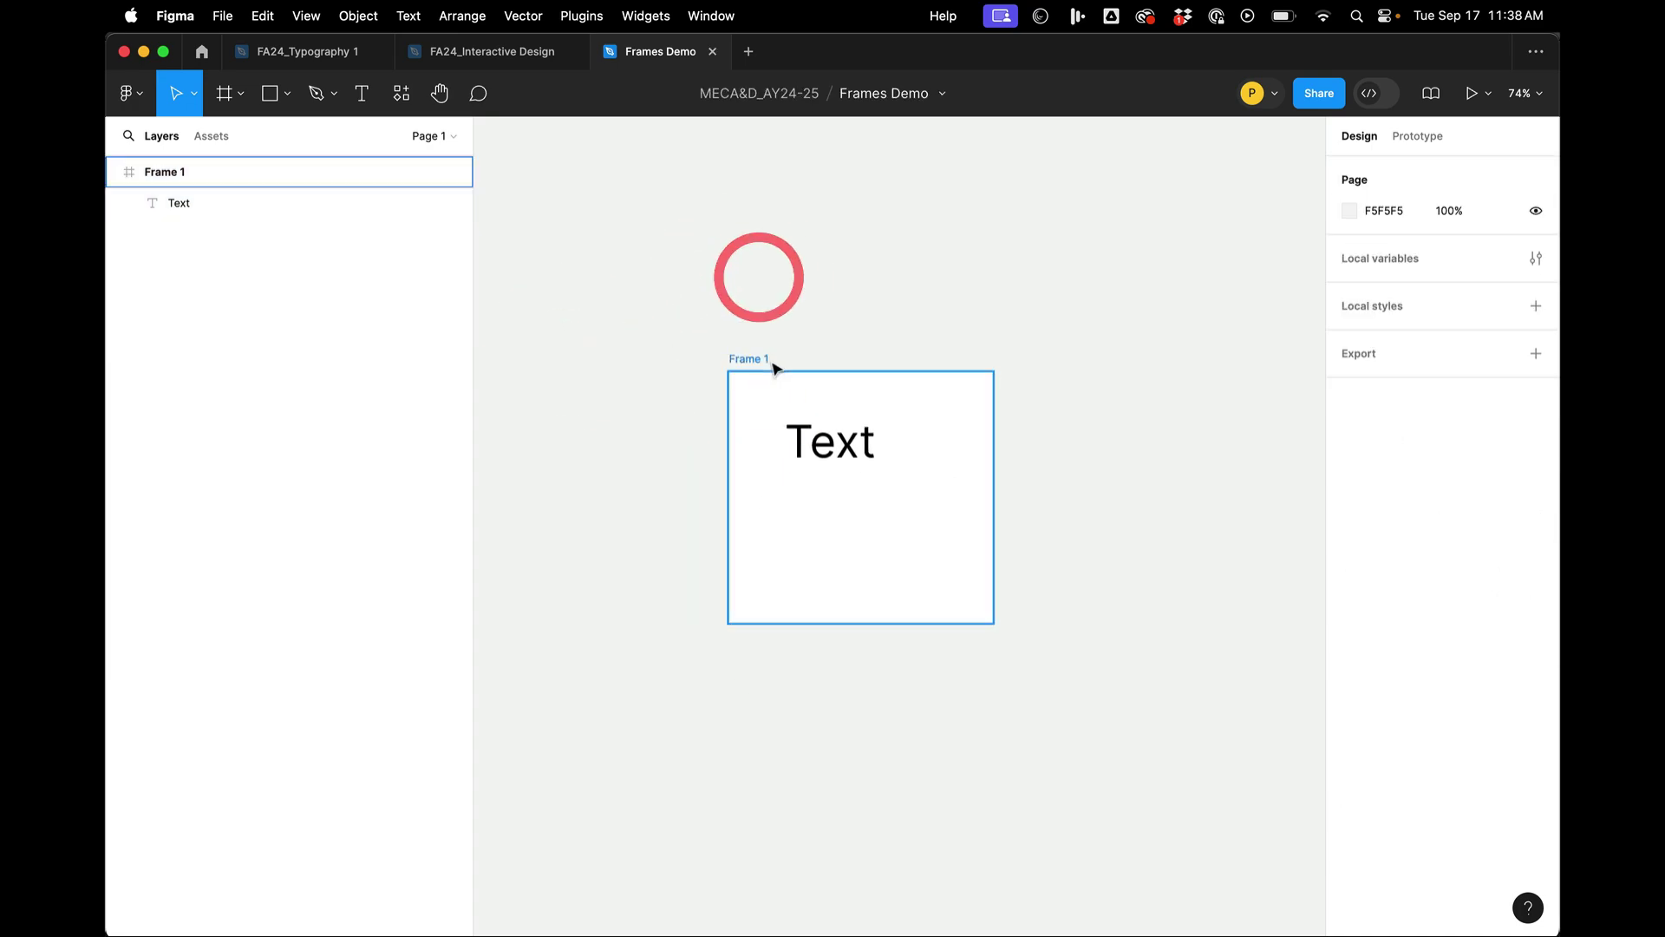
Step: In Illustrator, place a text object on the artboard, scale it up and shift it right
click(767, 373)
key(super+Tab)
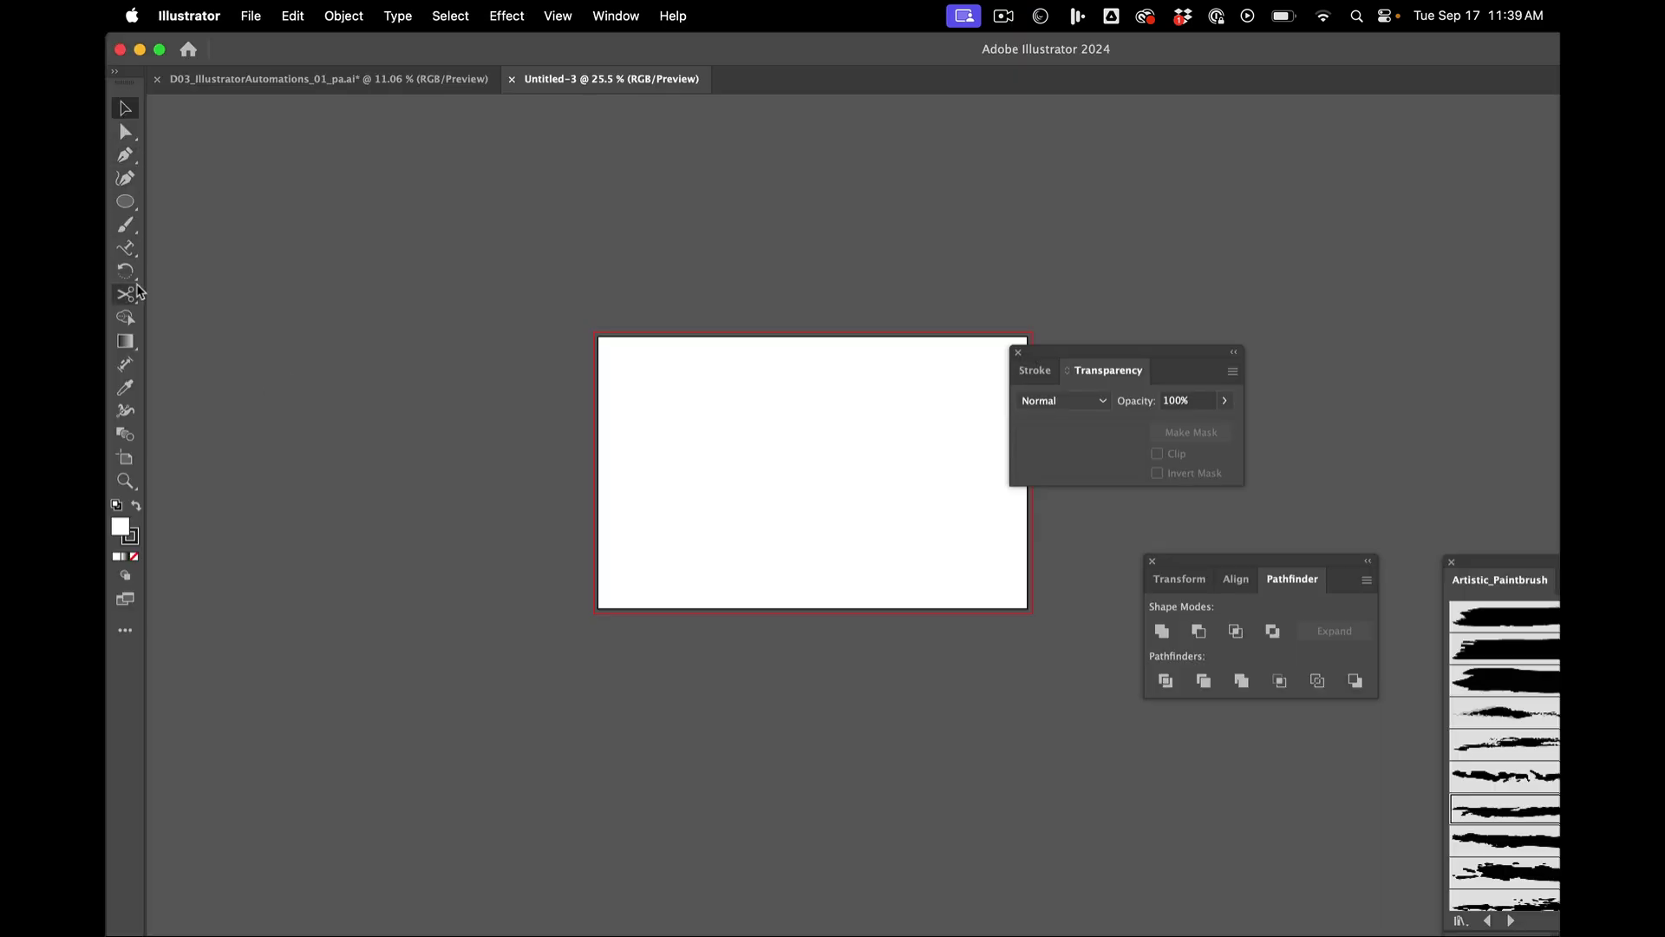
key(t)
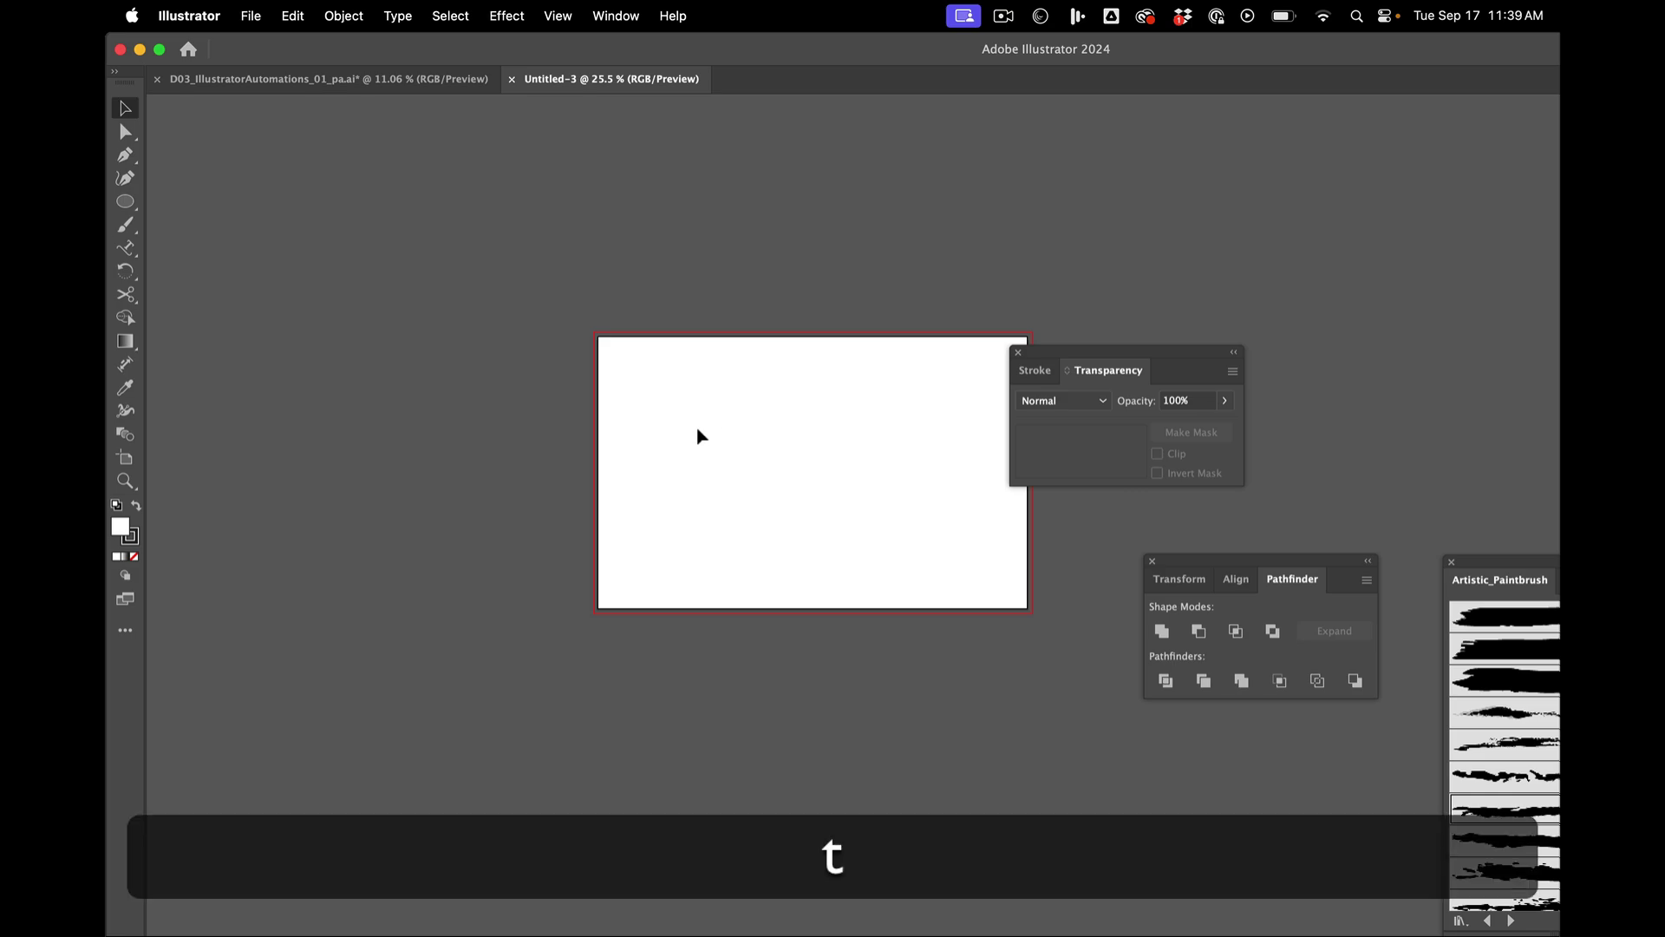
click(678, 413)
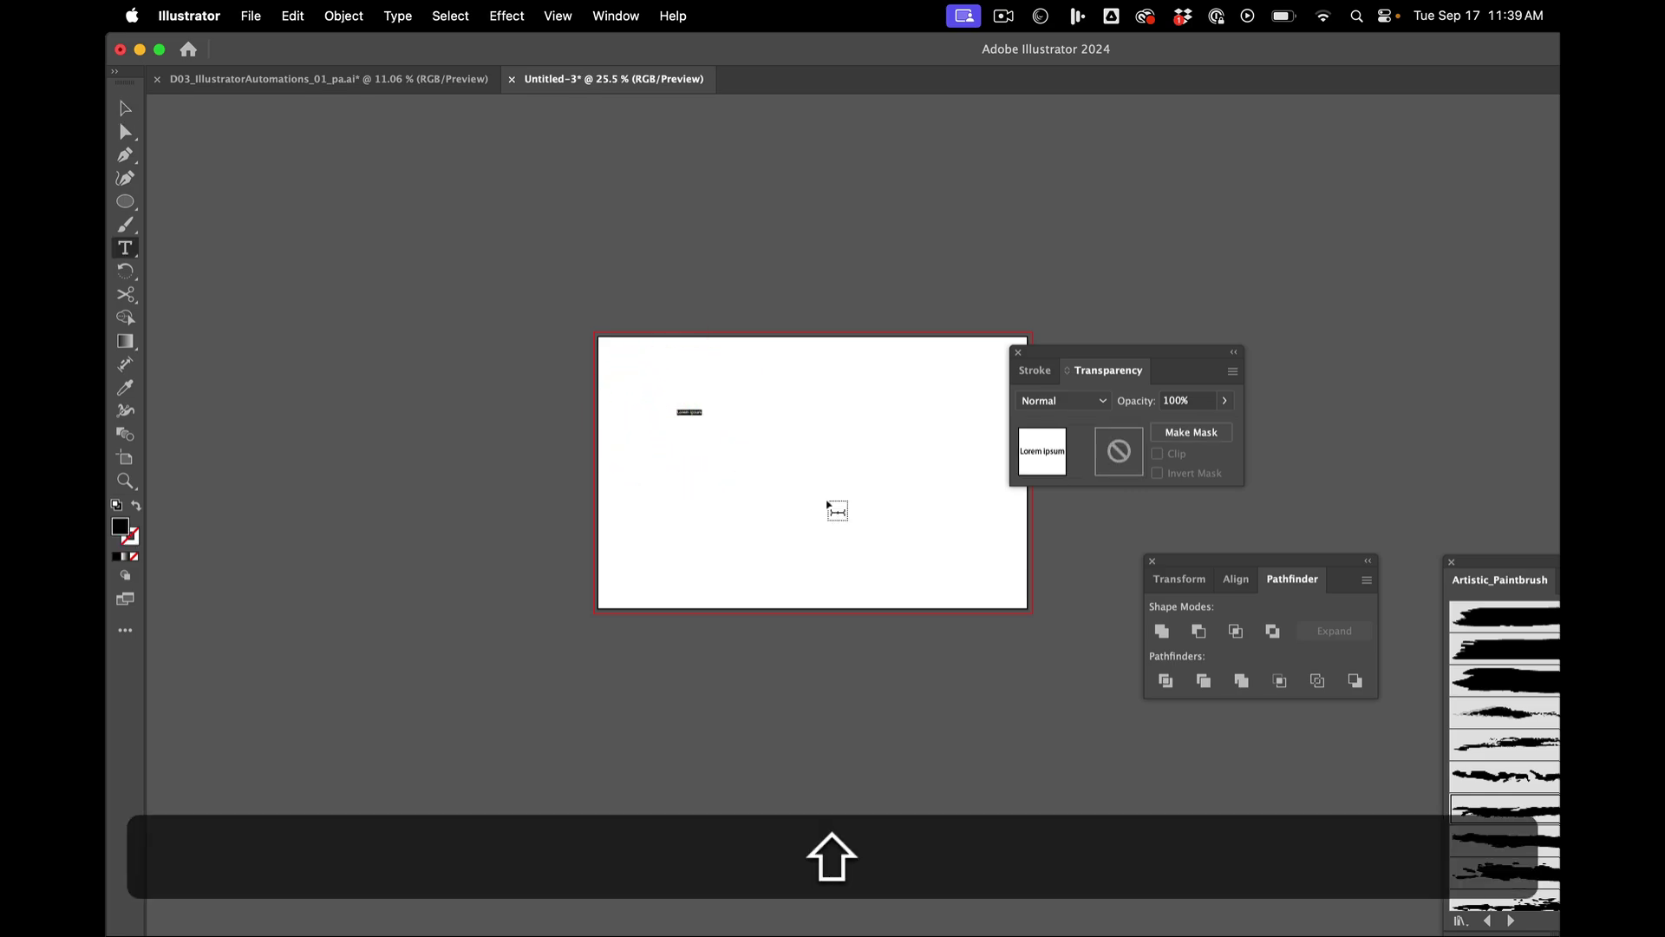
text(Ex)
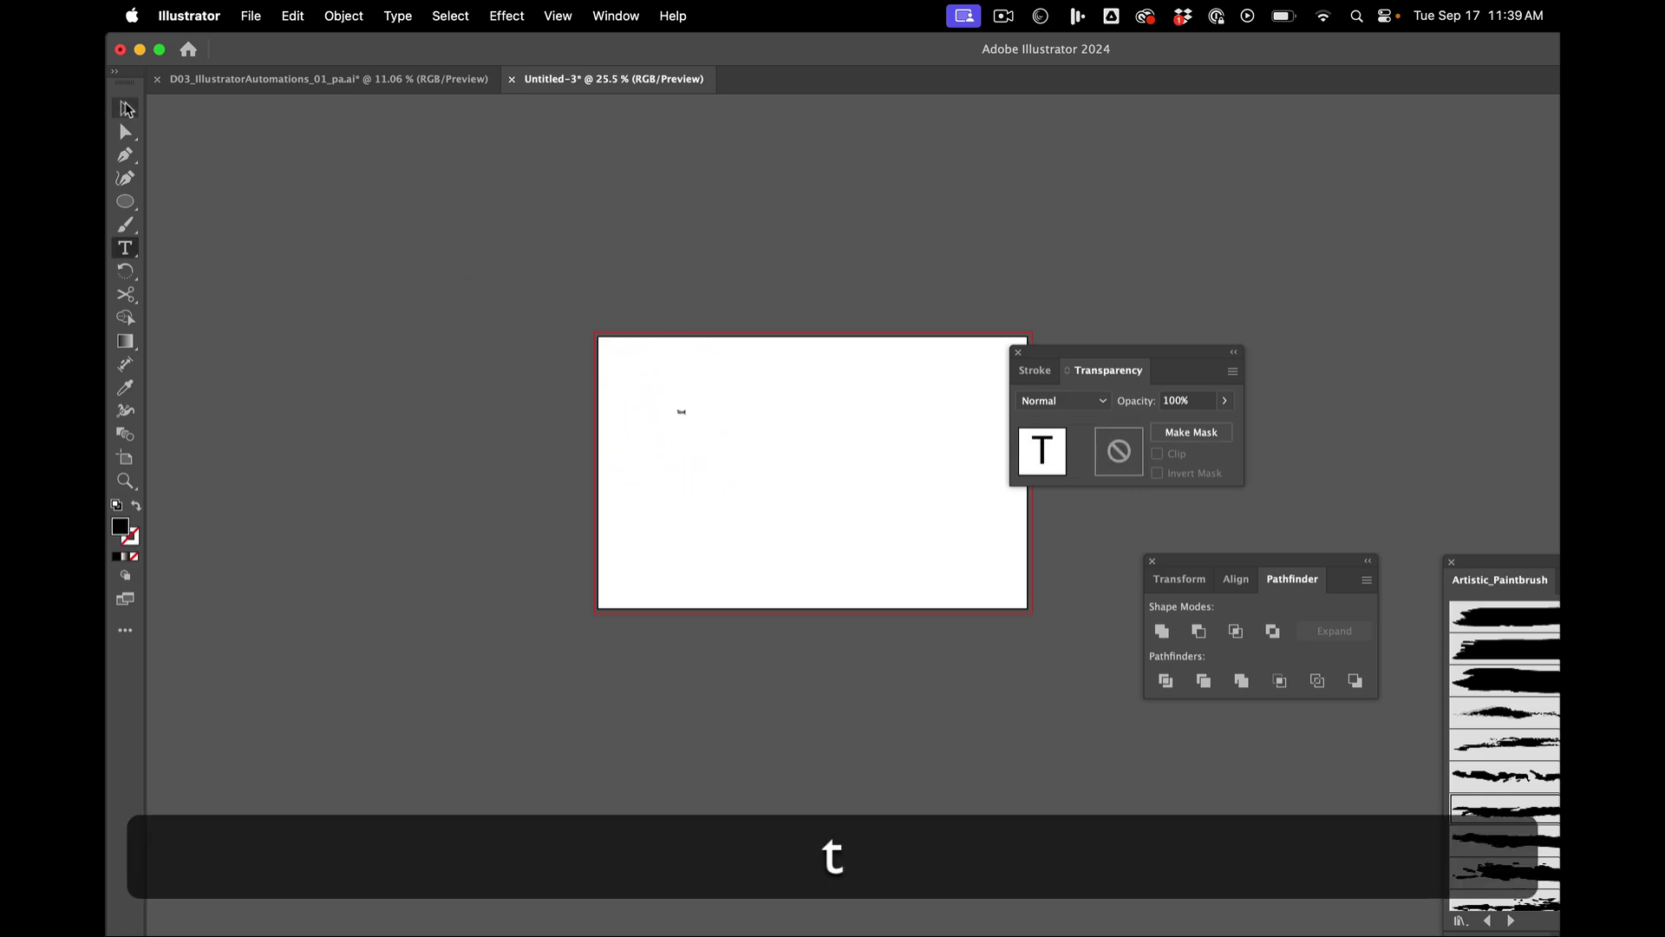
click(125, 107)
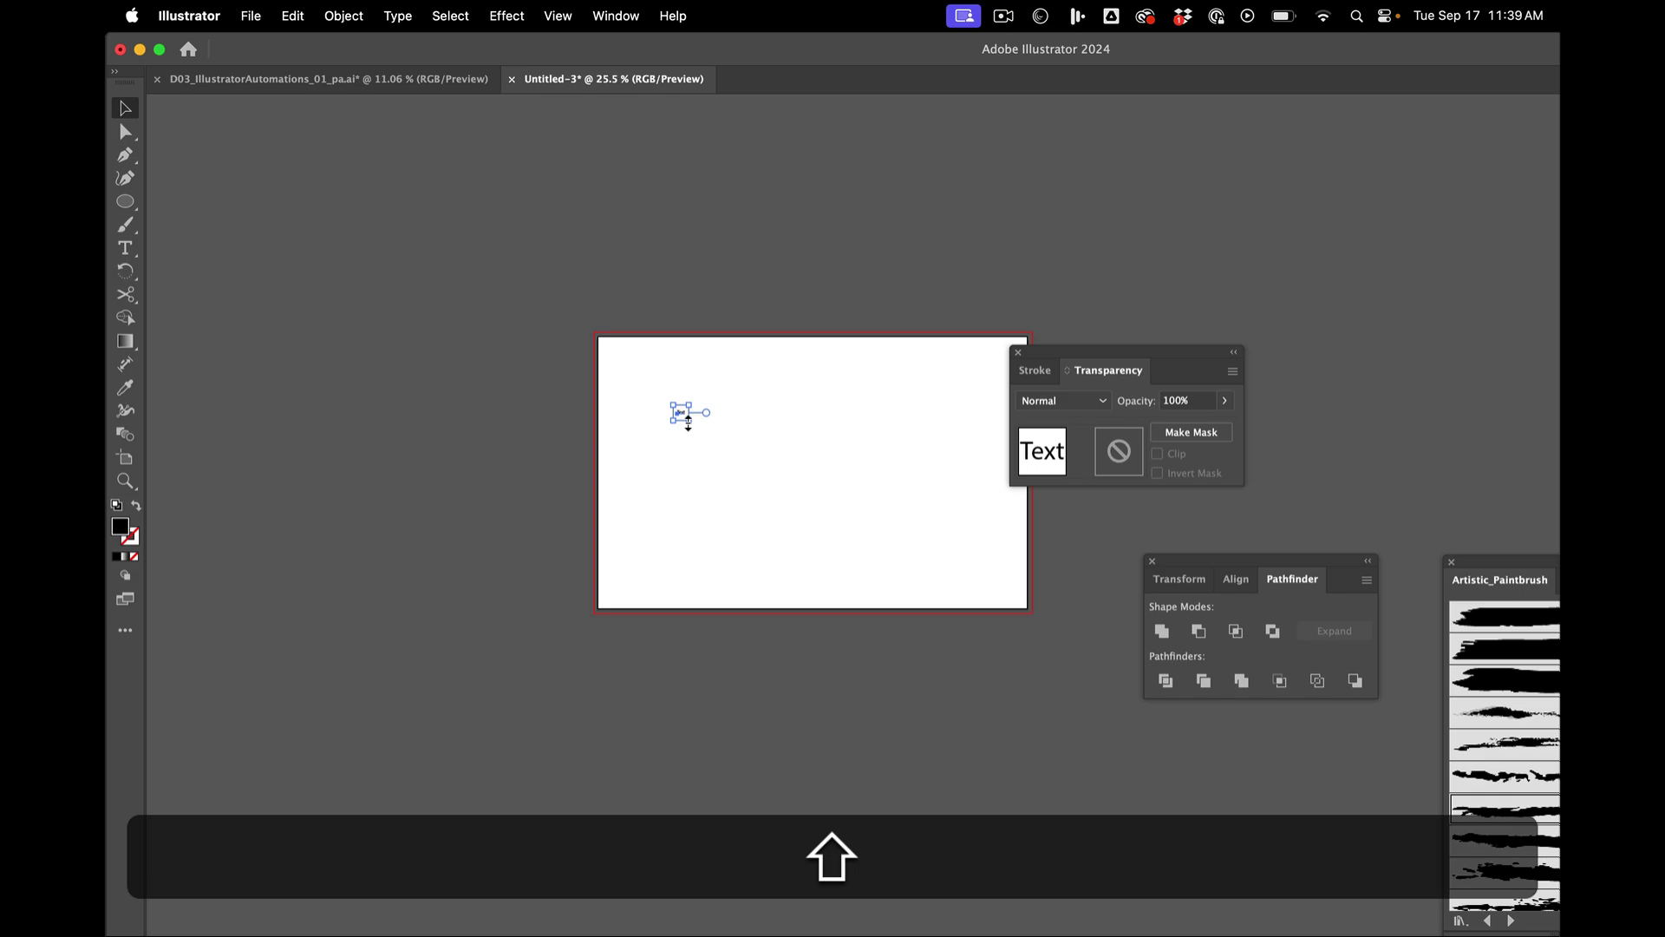
drag(690, 419, 971, 595)
drag(692, 451, 757, 458)
click(616, 409)
Step: Draw and undo a new artboard, move Artboard 1 lower left, and undo a resize
click(122, 457)
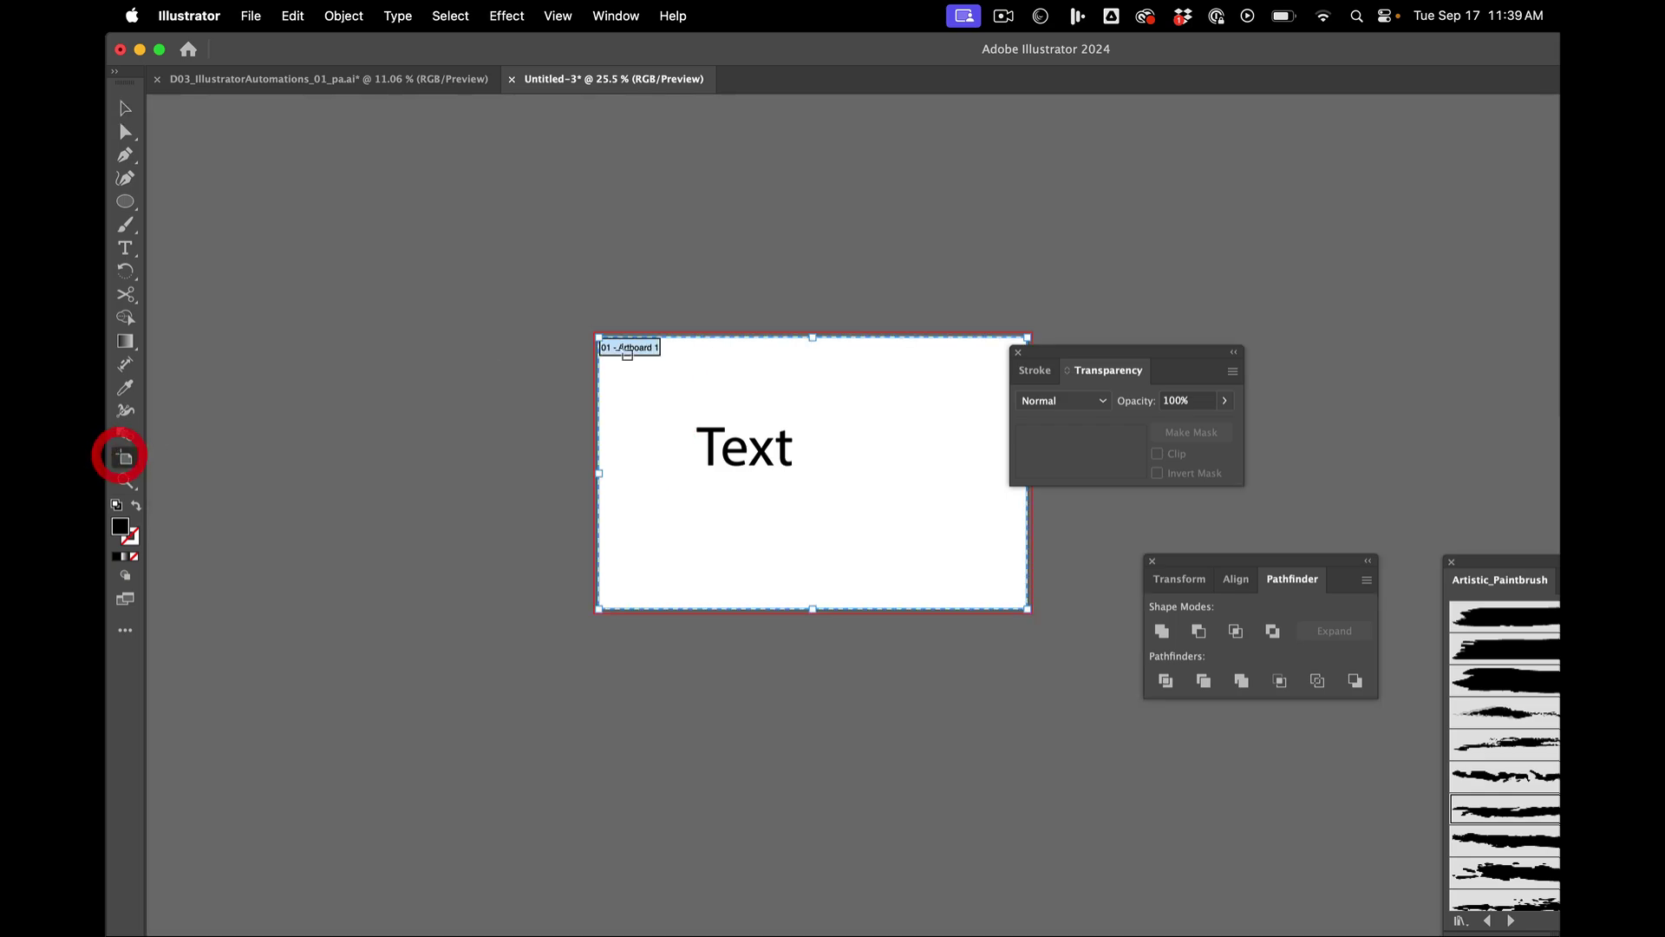
drag(598, 332, 941, 281)
key(super+z)
drag(941, 280, 584, 524)
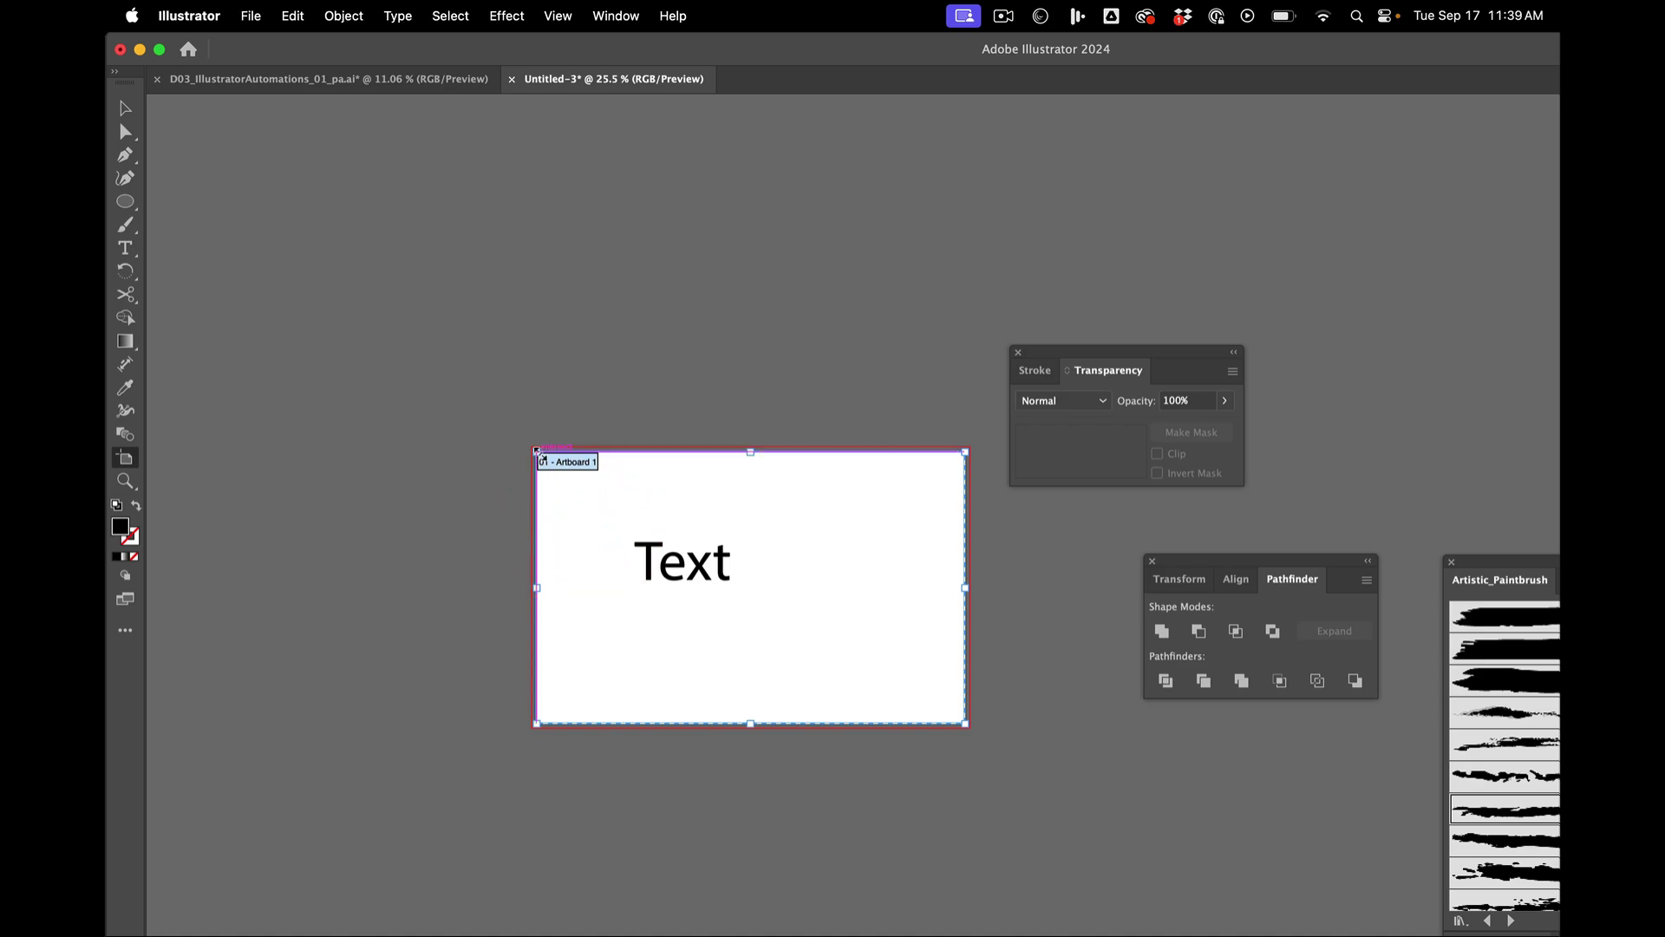
drag(539, 452, 495, 422)
click(524, 484)
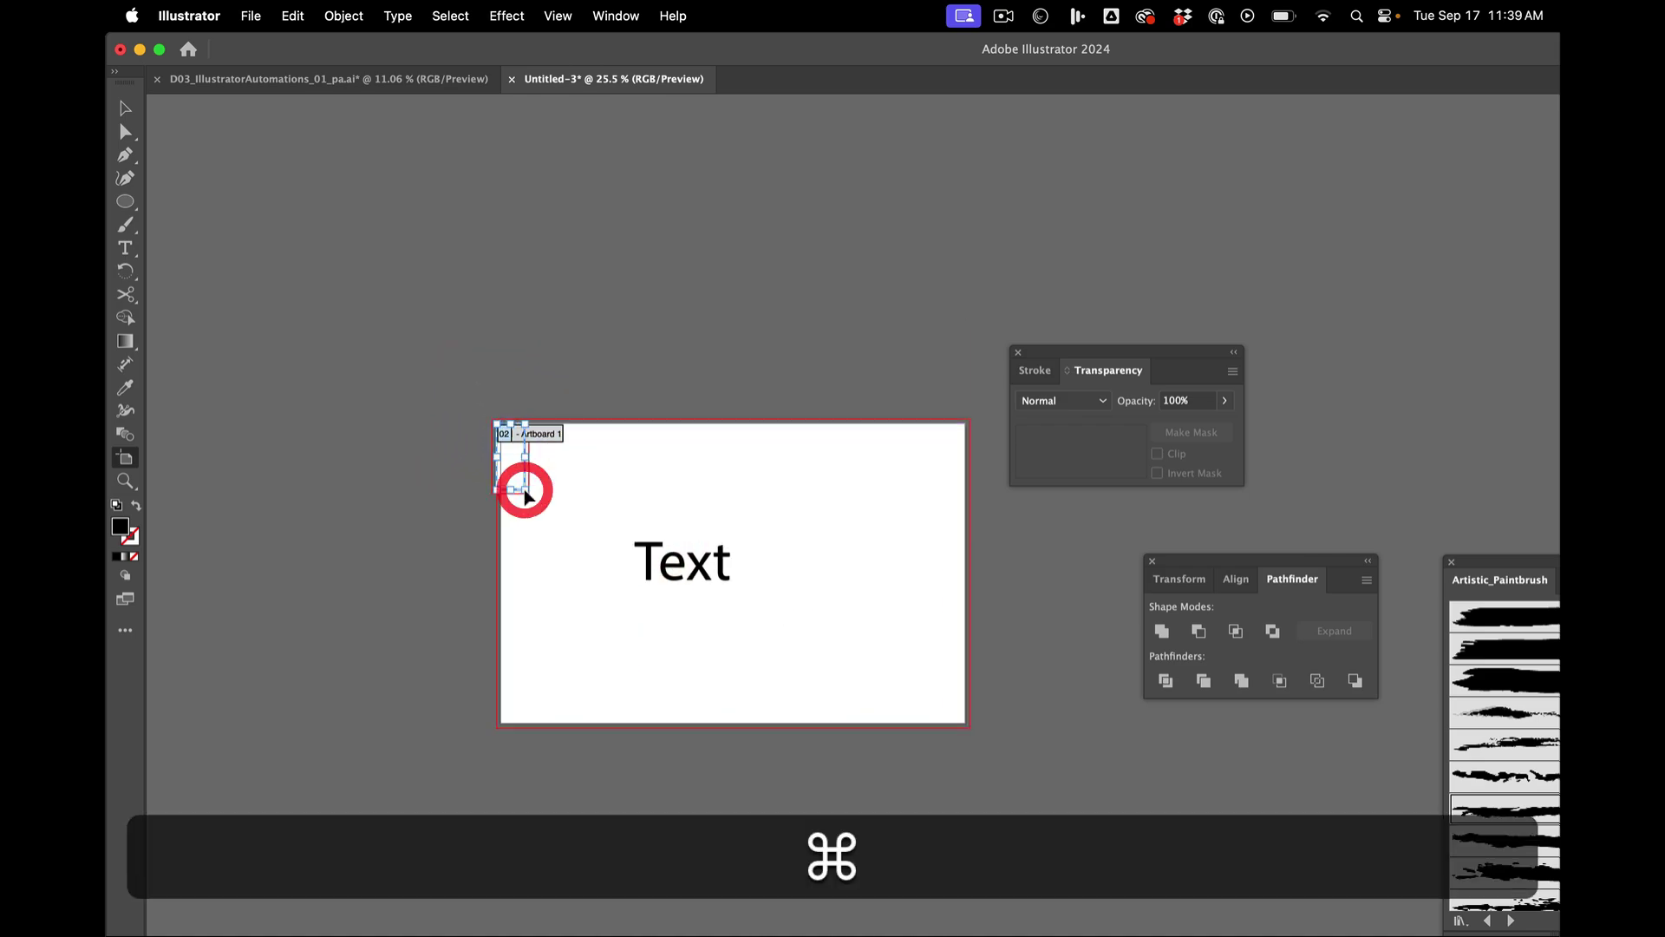
key(super+z)
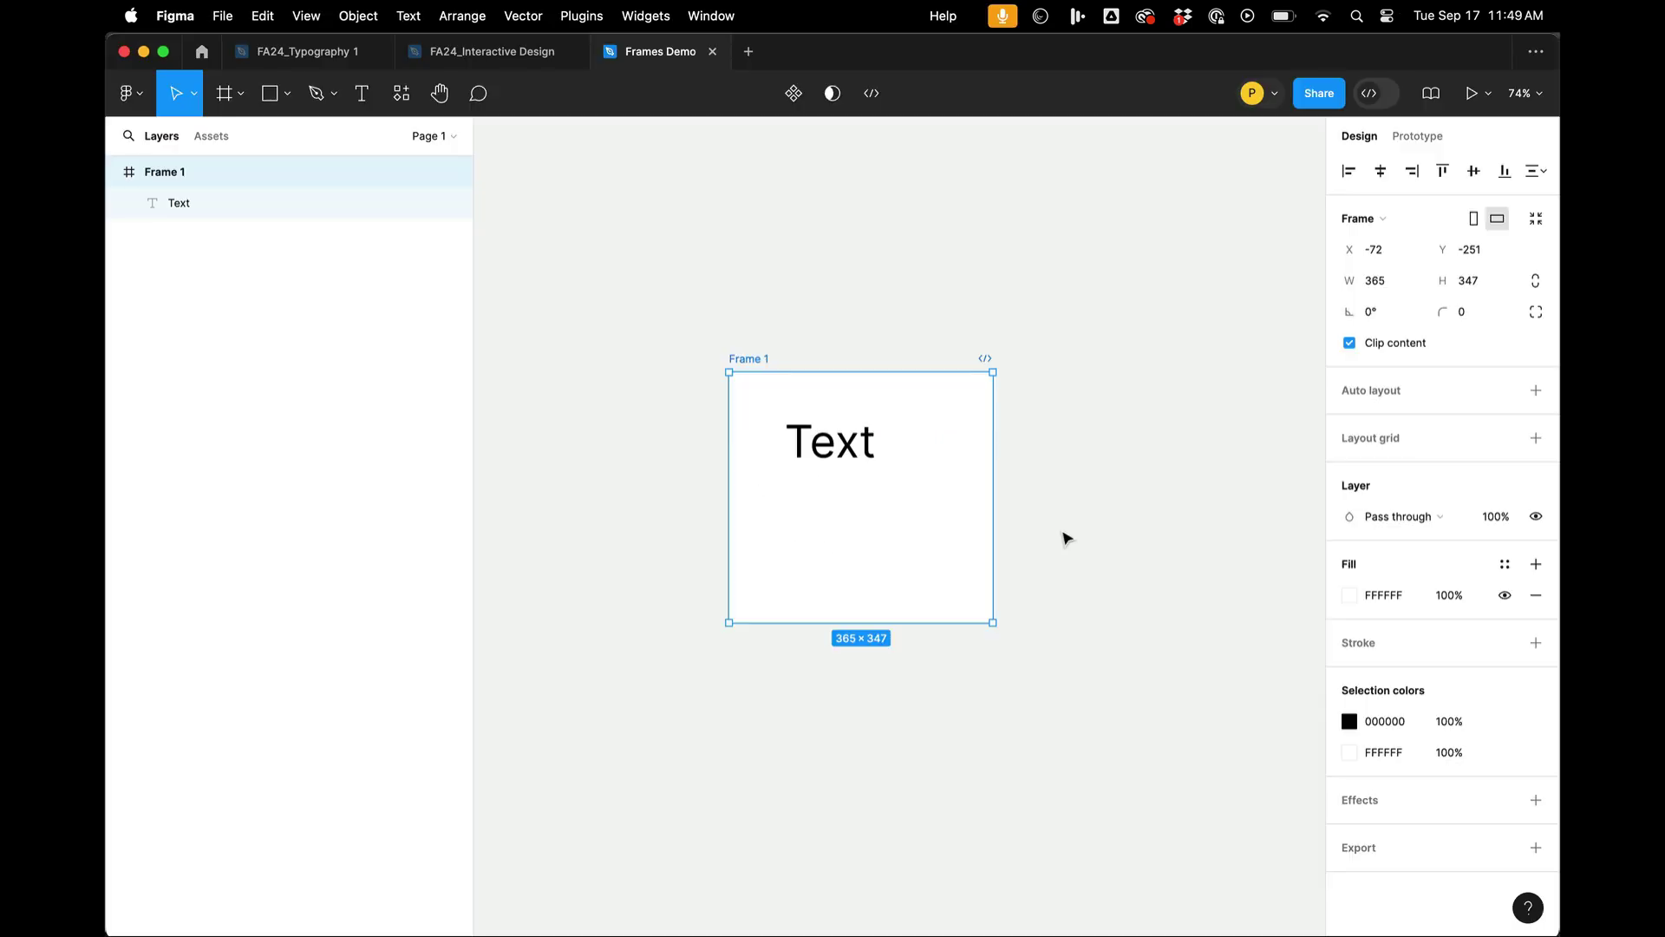
click(984, 257)
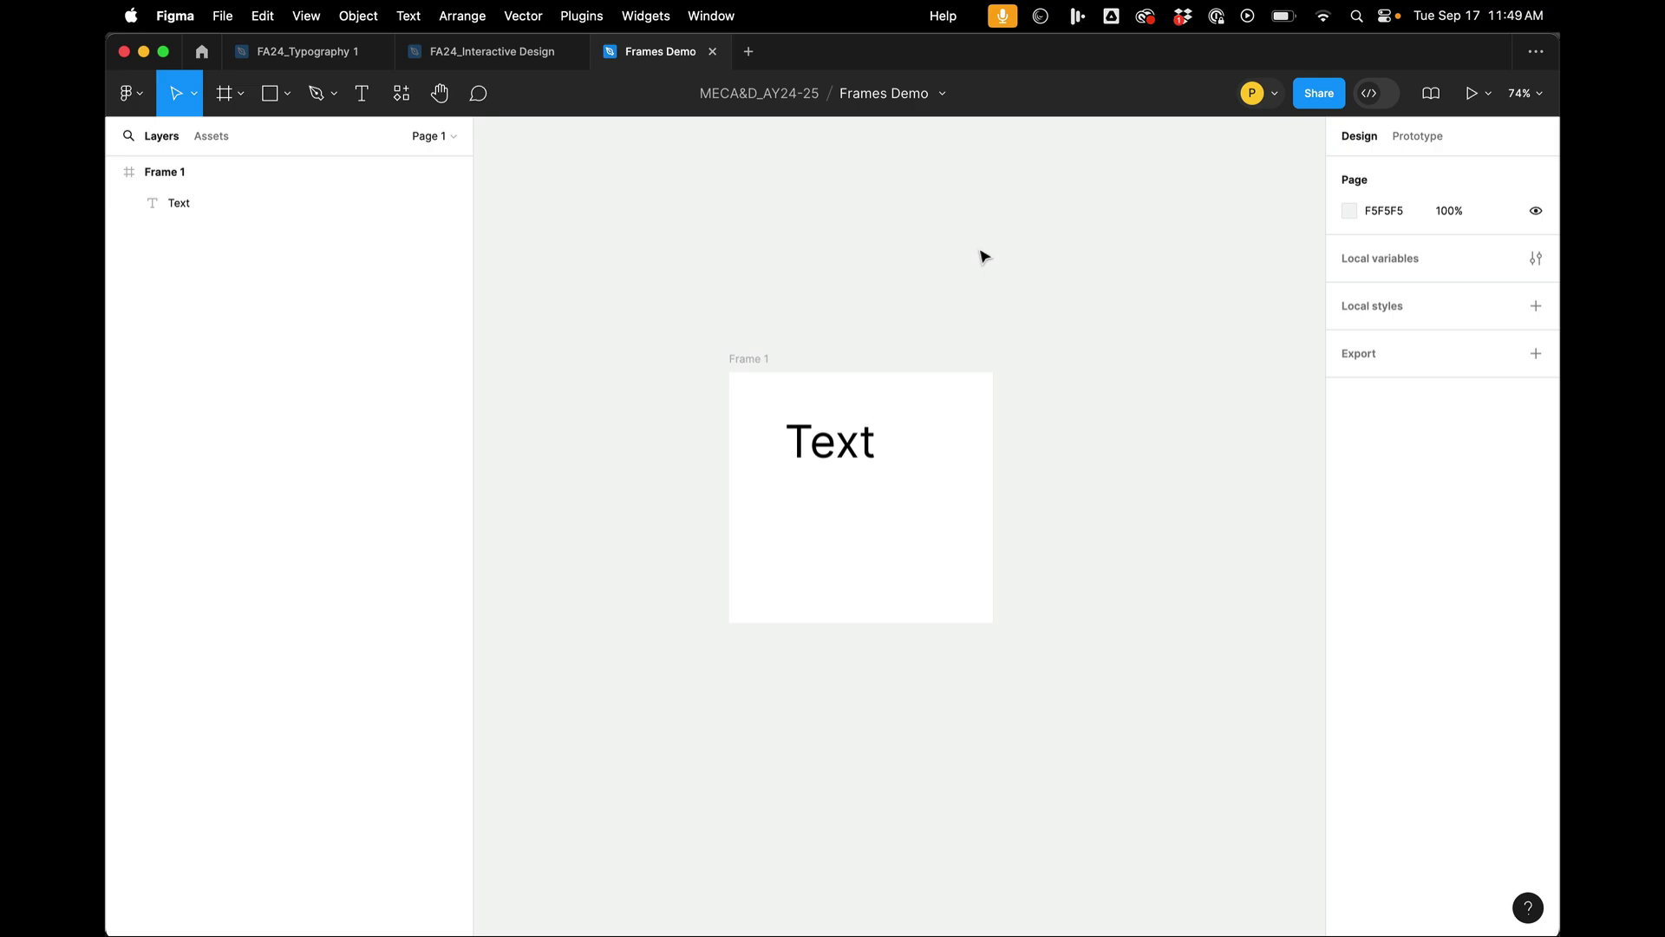
click(851, 448)
scroll(851, 448, up, 5)
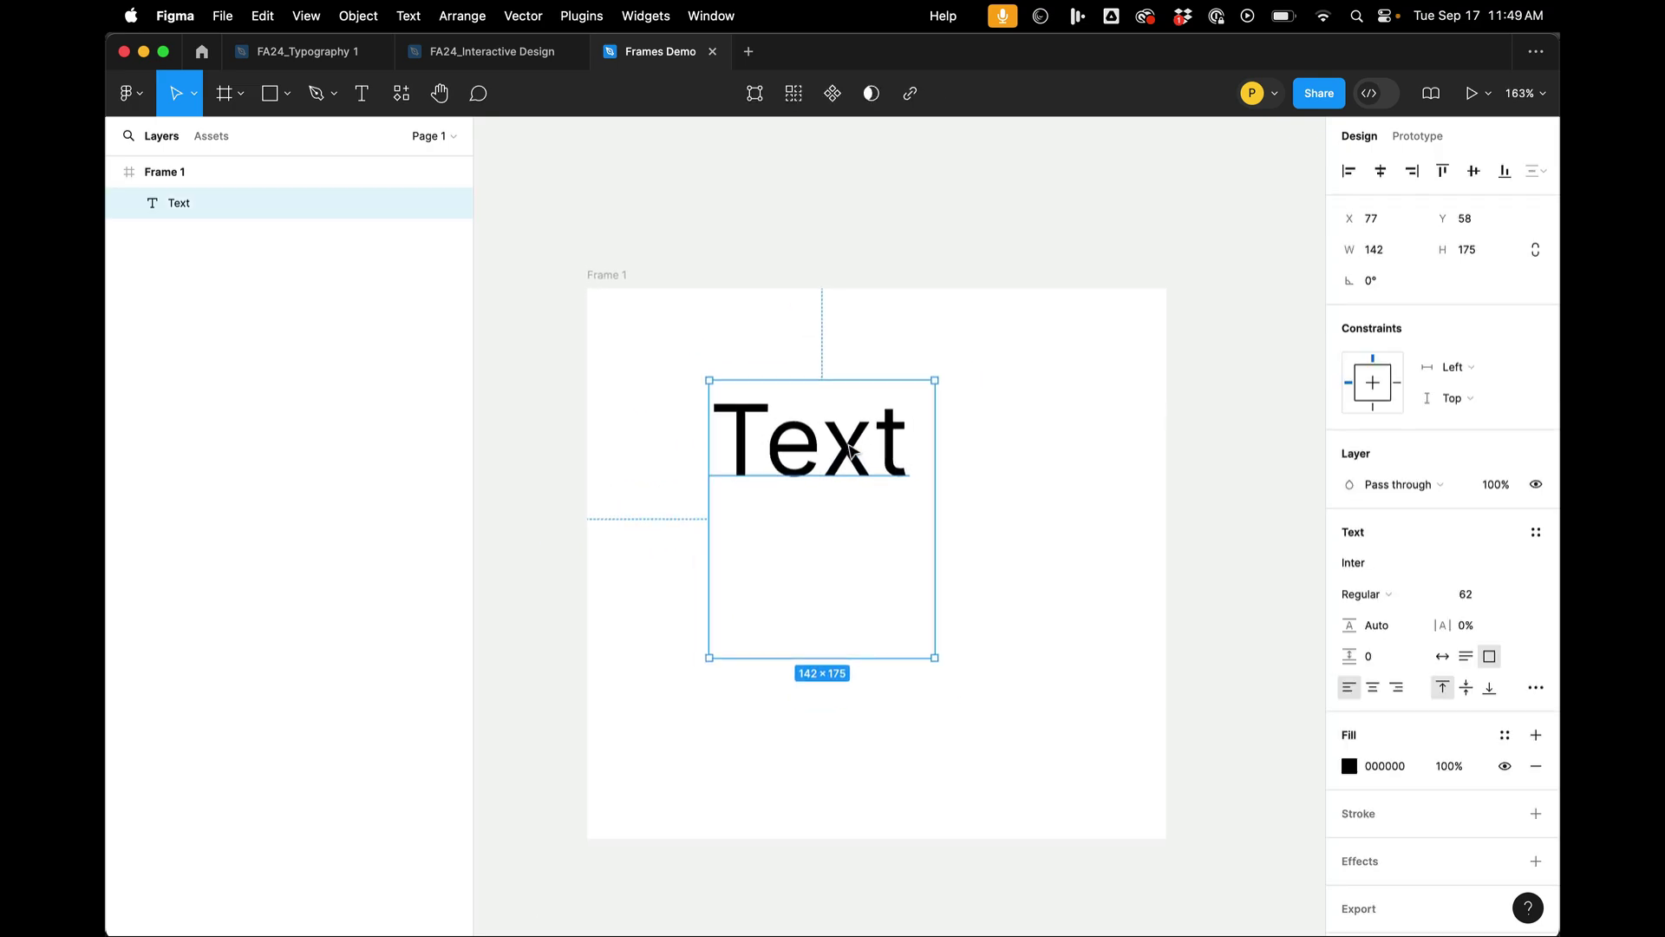
scroll(851, 449, up, 1)
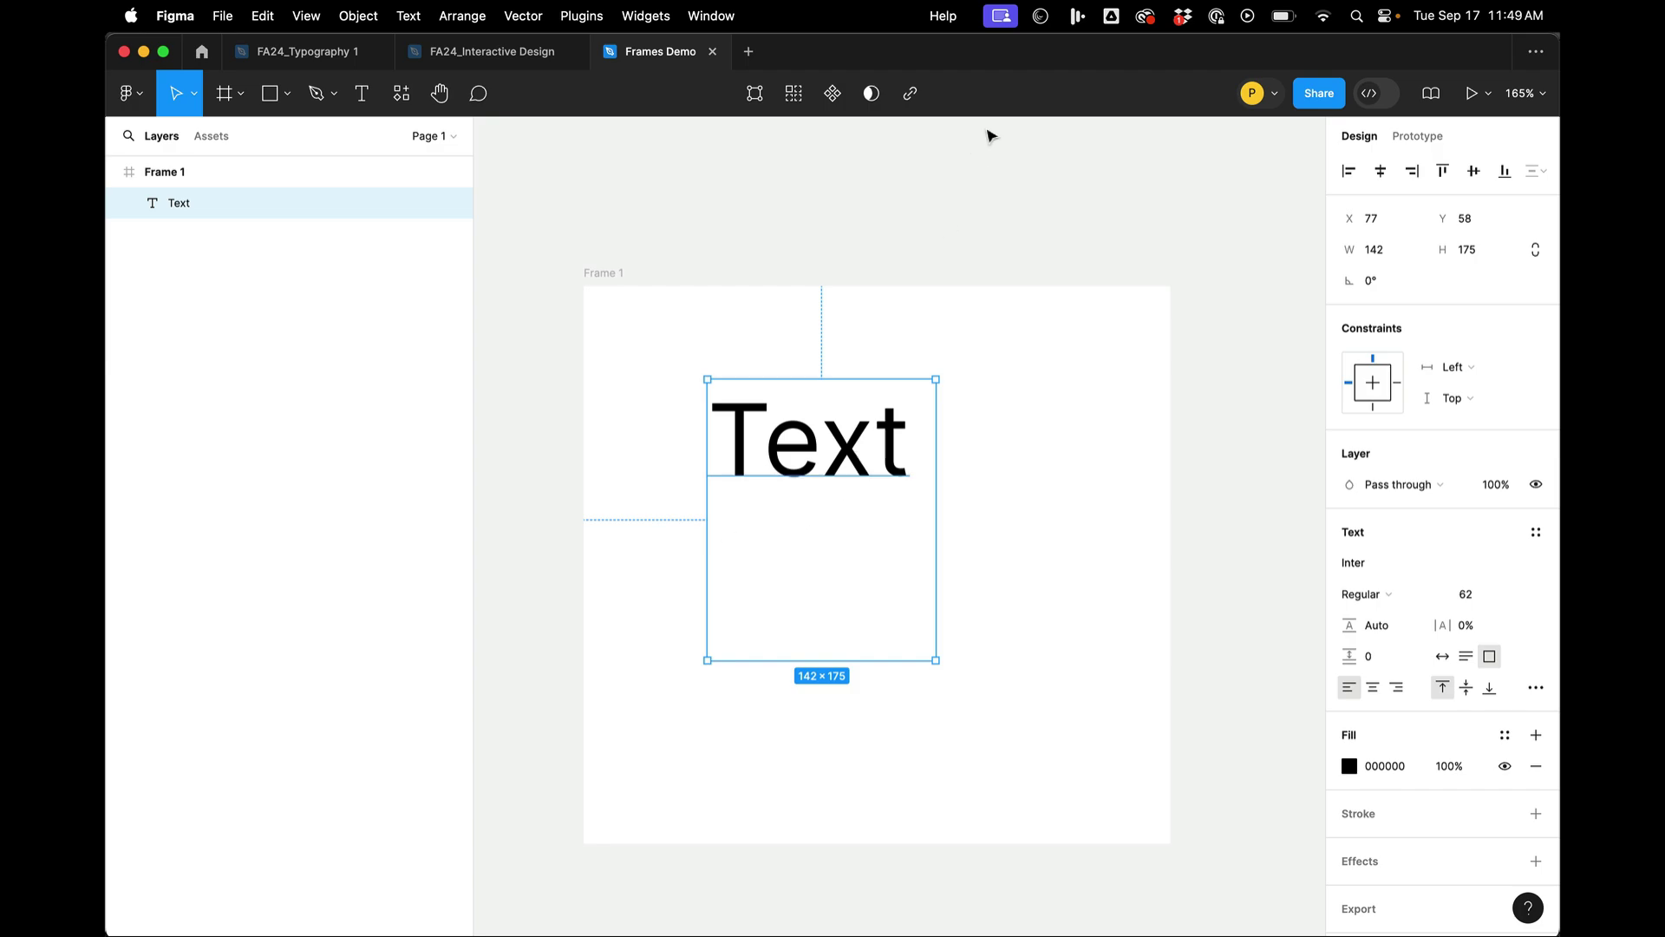
Step: Move Frame 1 left and widen it to 798 px
click(1004, 416)
scroll(1011, 420, down, 5)
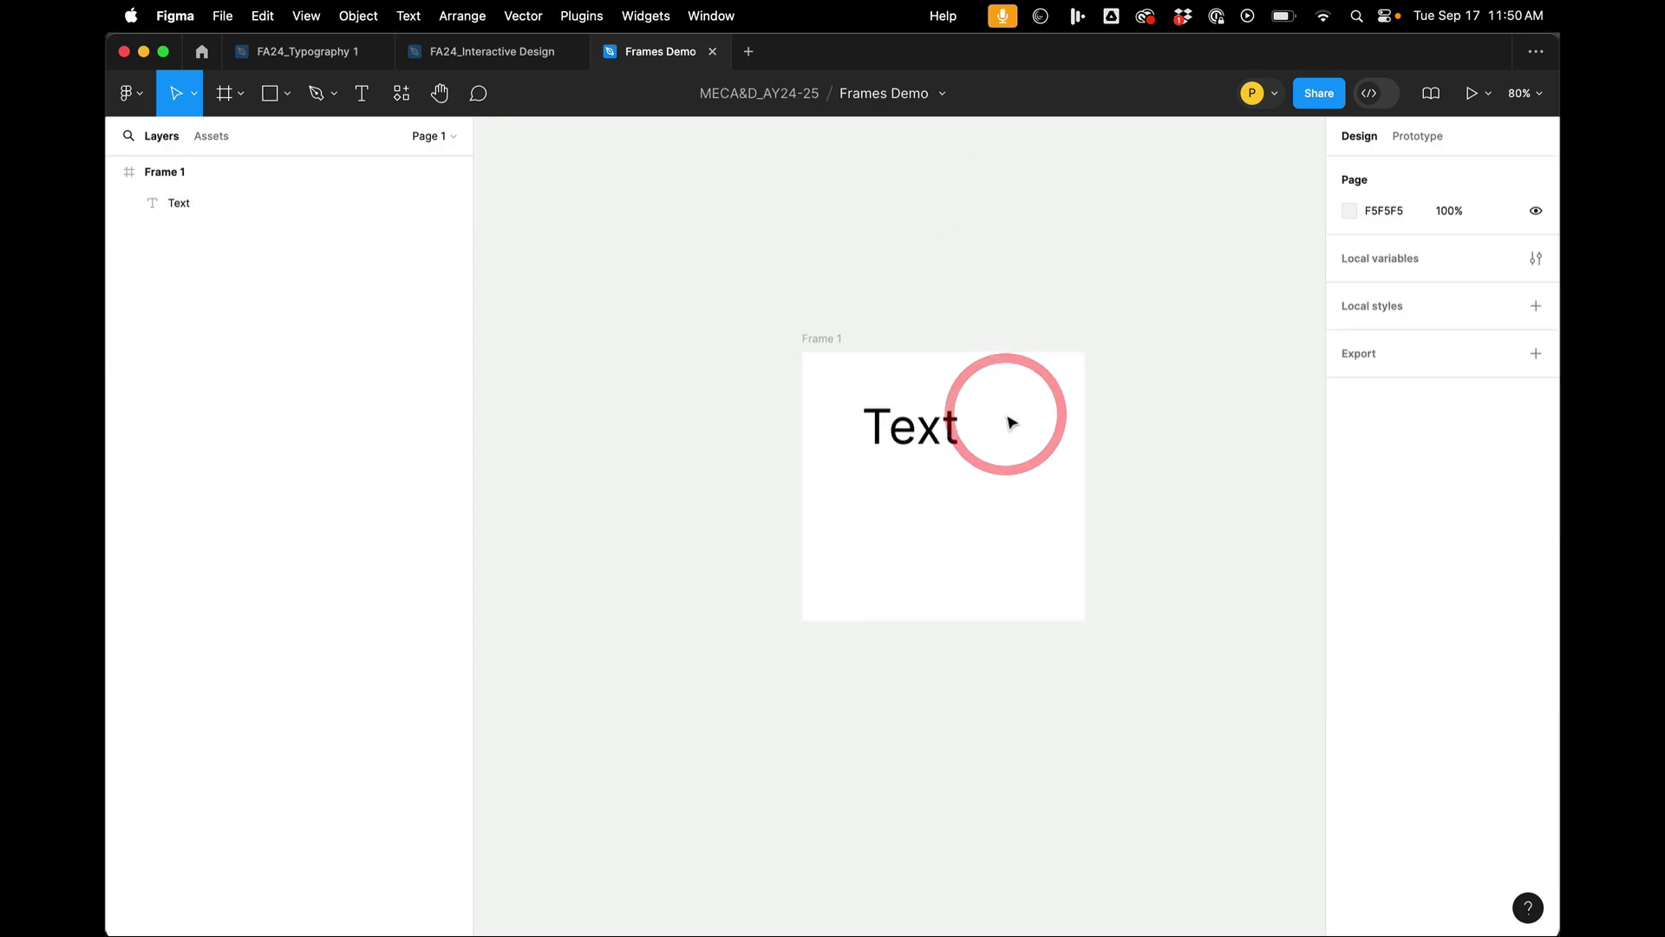
click(824, 341)
drag(825, 381, 617, 384)
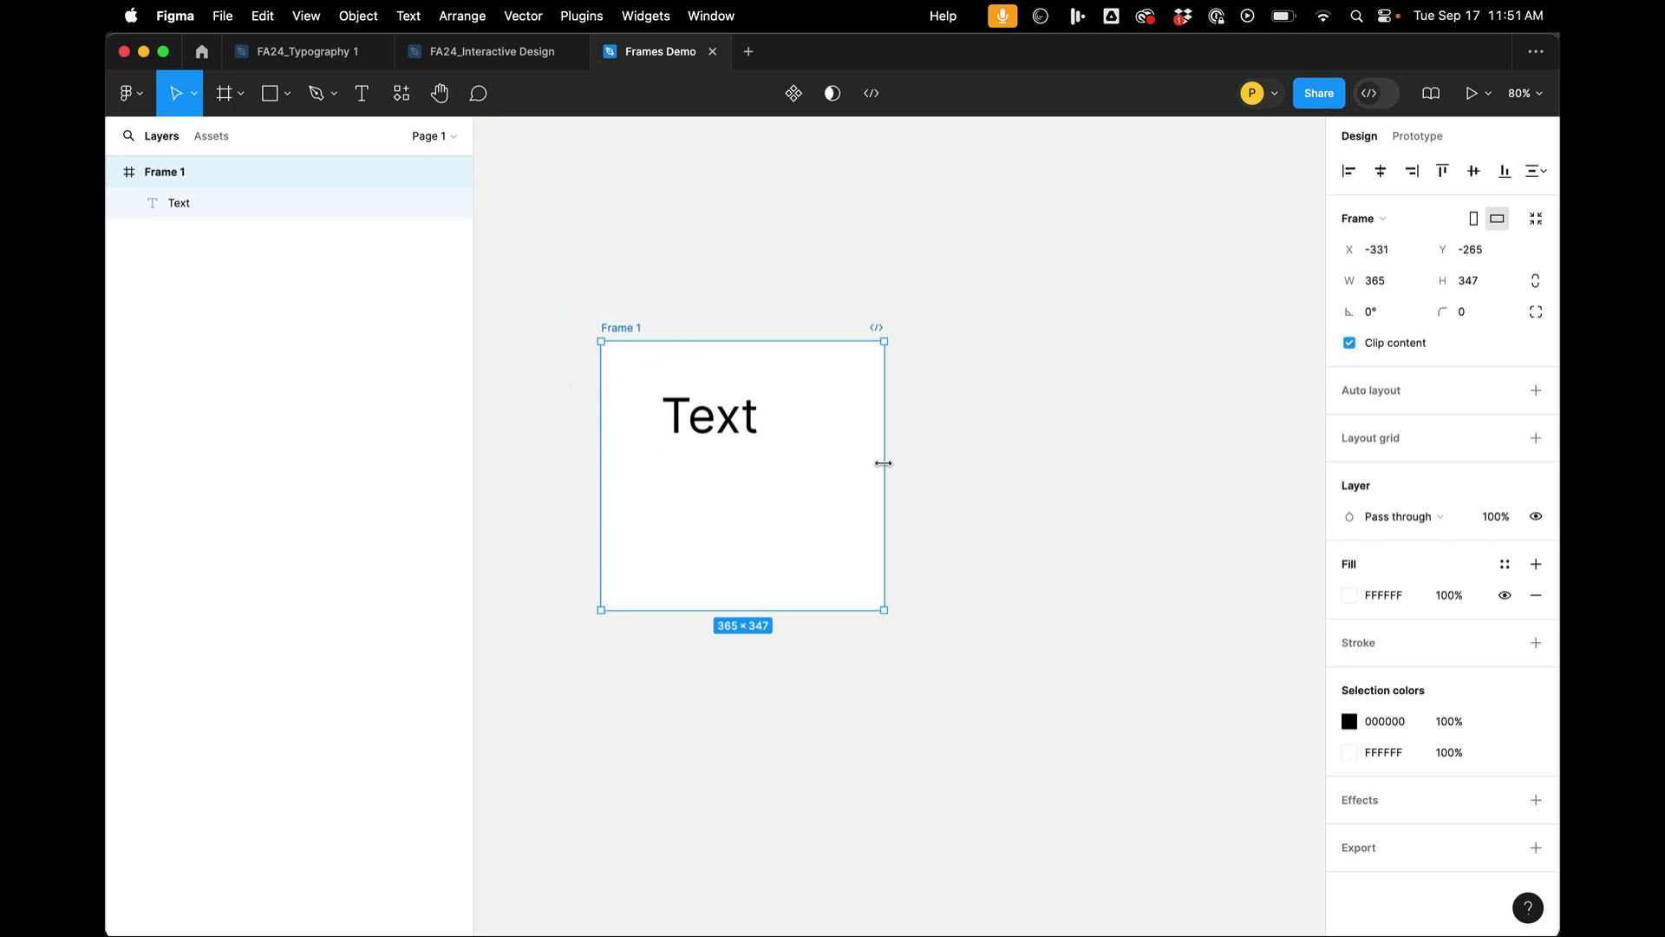
drag(883, 463, 1220, 448)
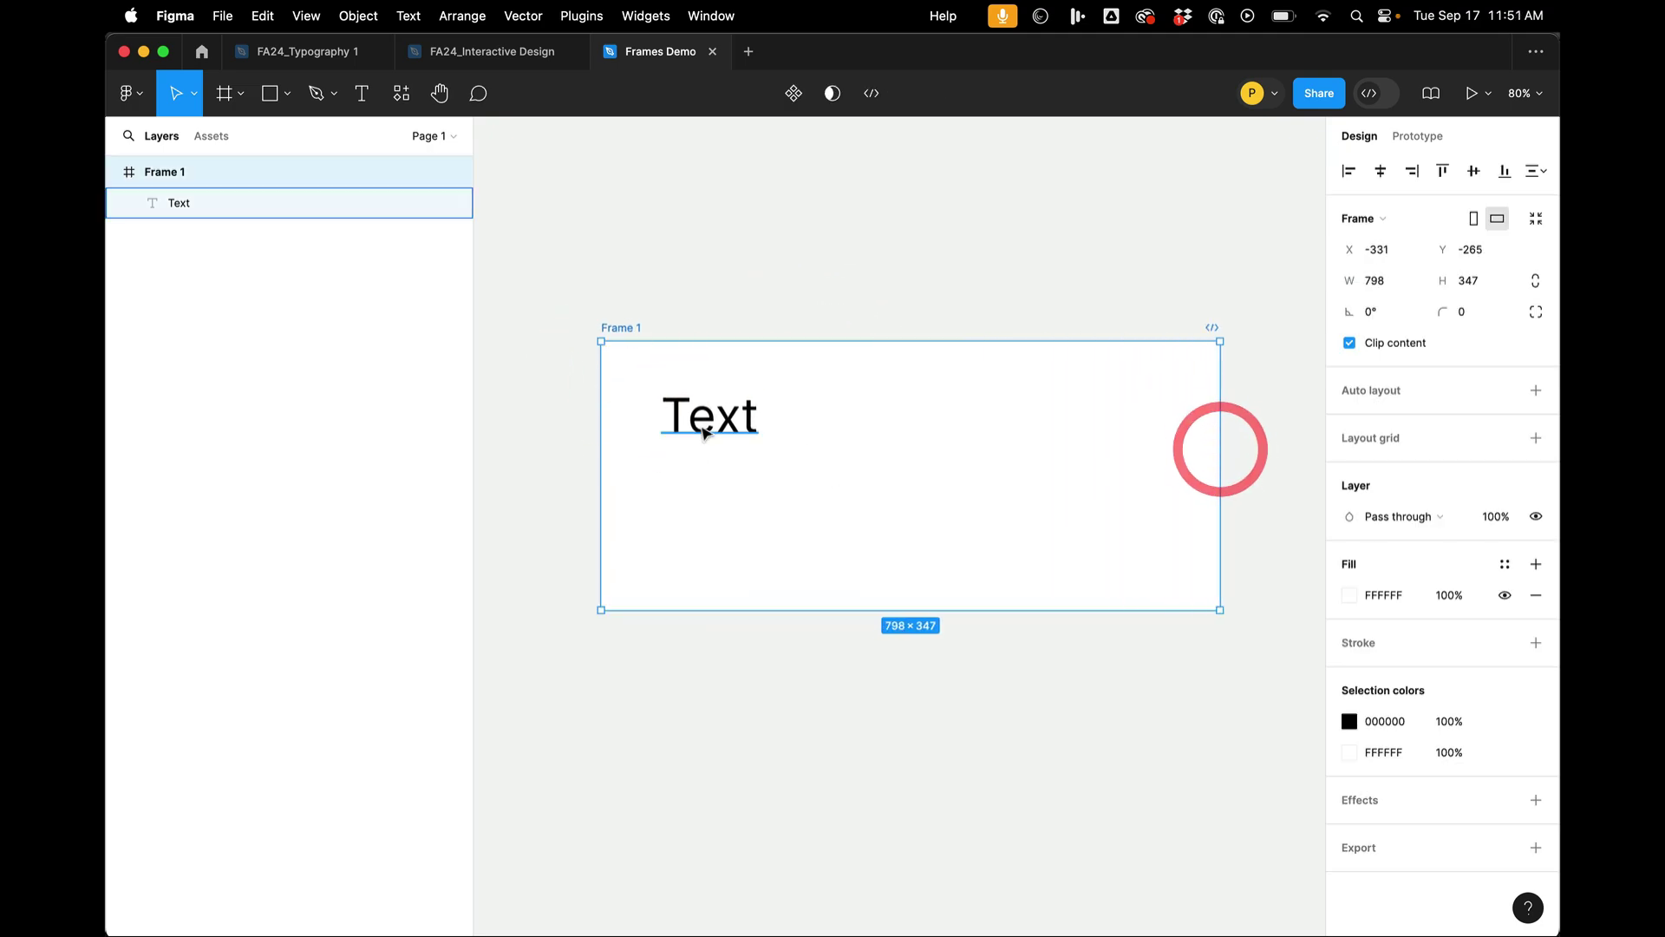
Step: Retype the text as 'Site Tiltle' and lower its font size to 22
click(717, 414)
double_click(716, 414)
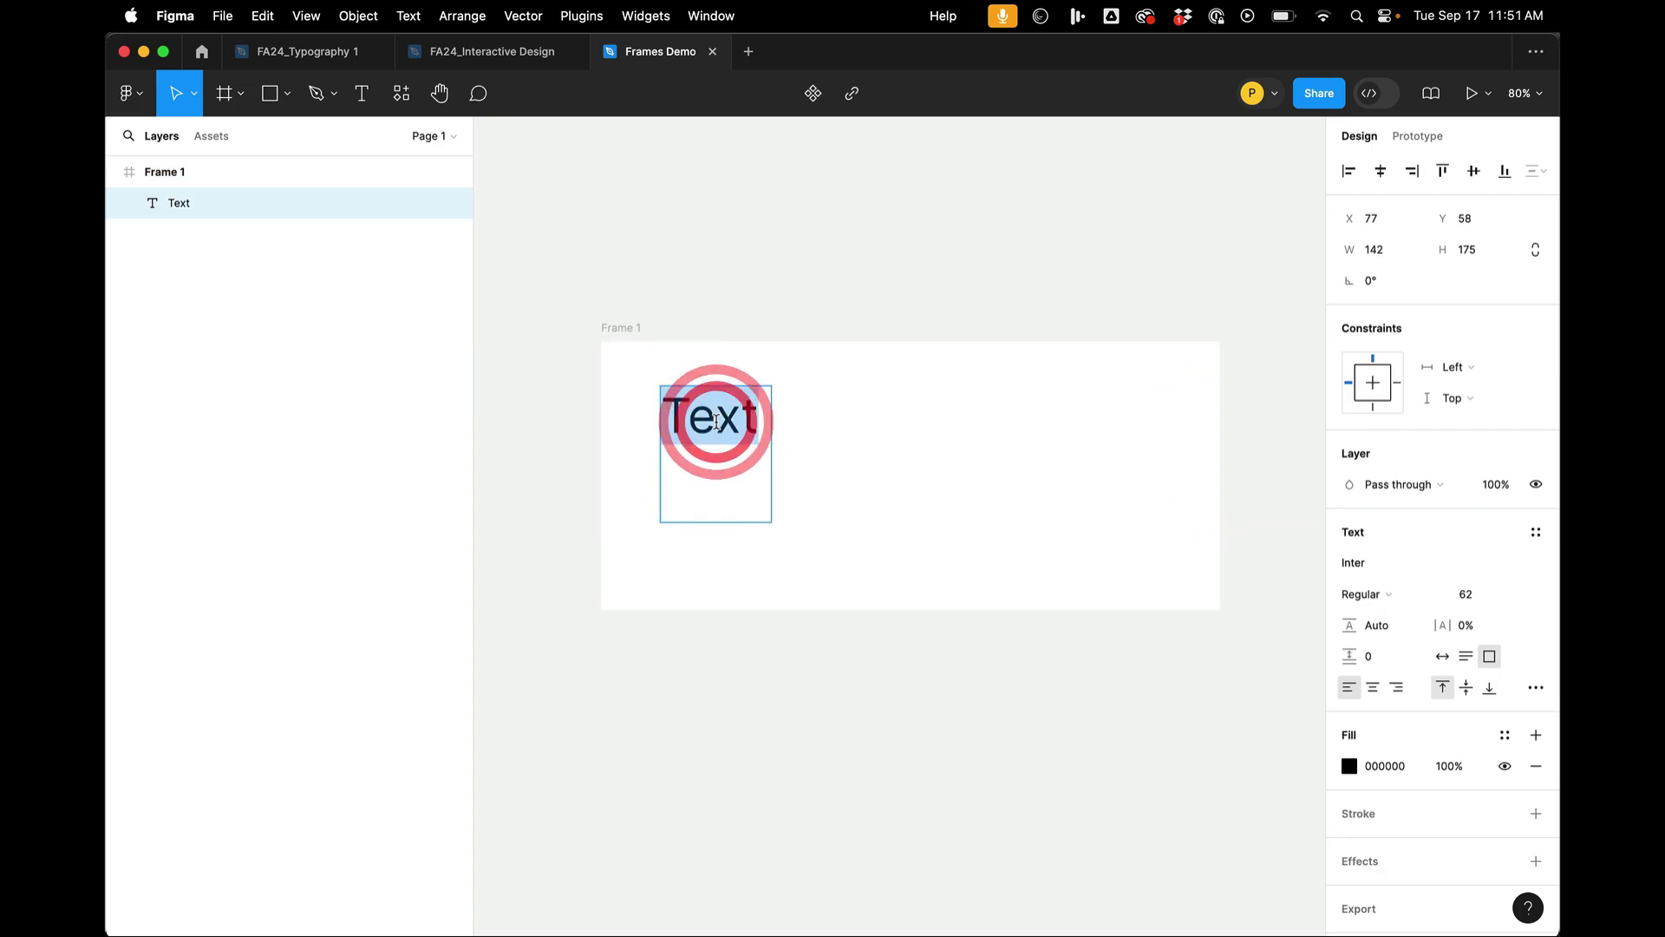
text(Site)
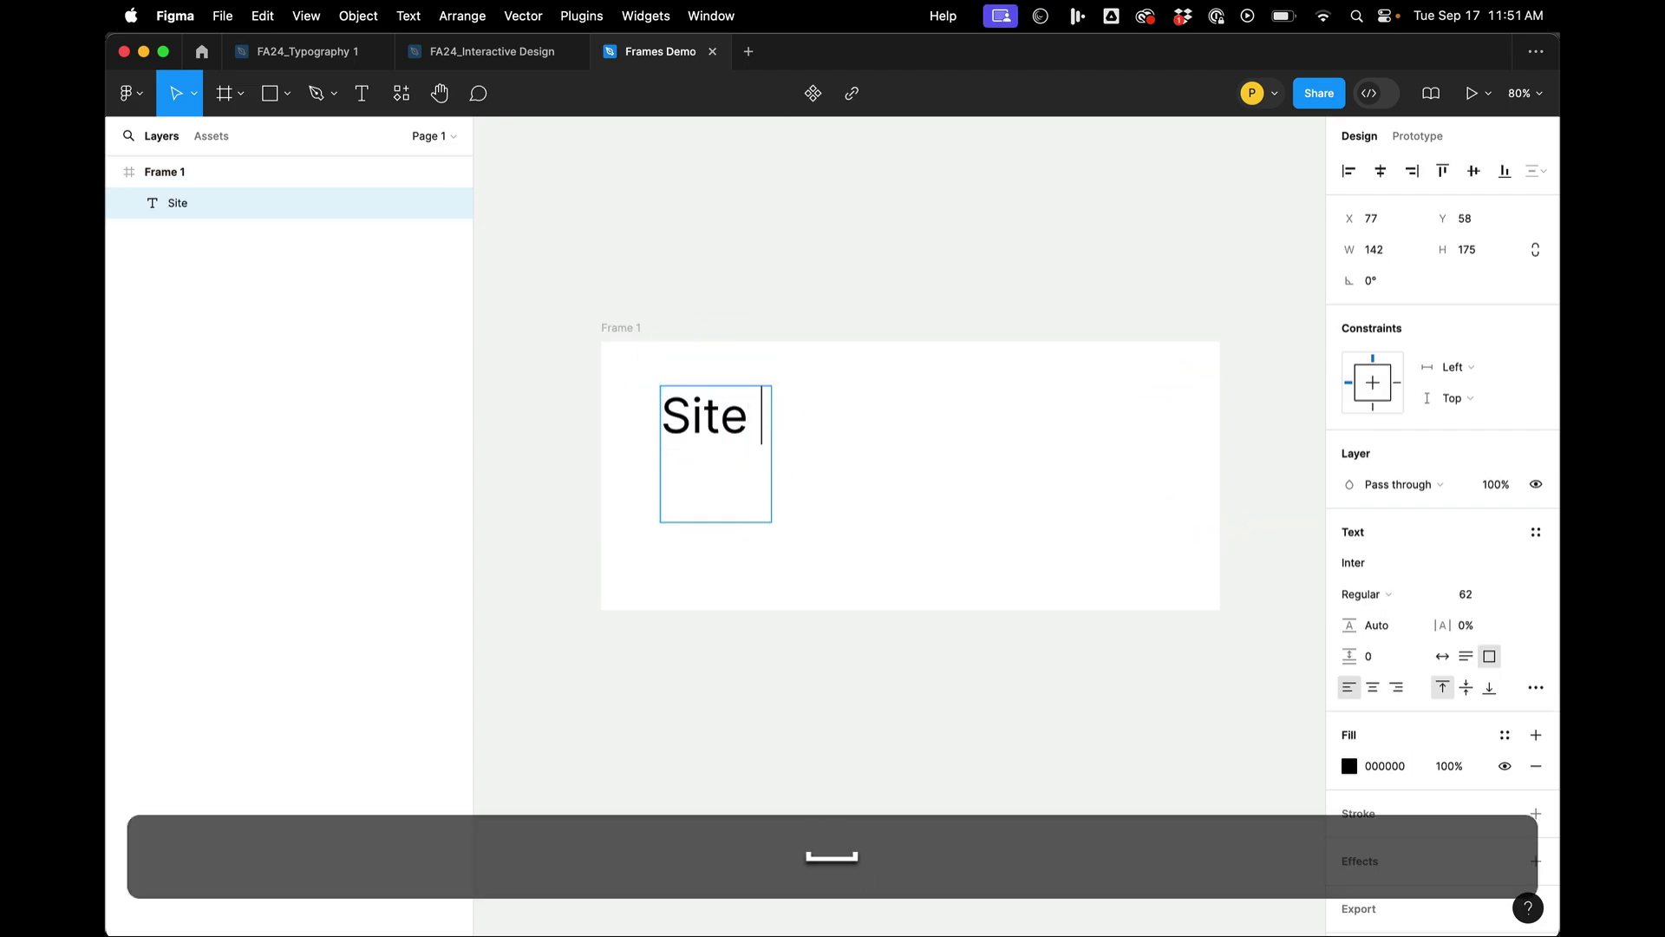
text( Tile)
key(BackSpace)
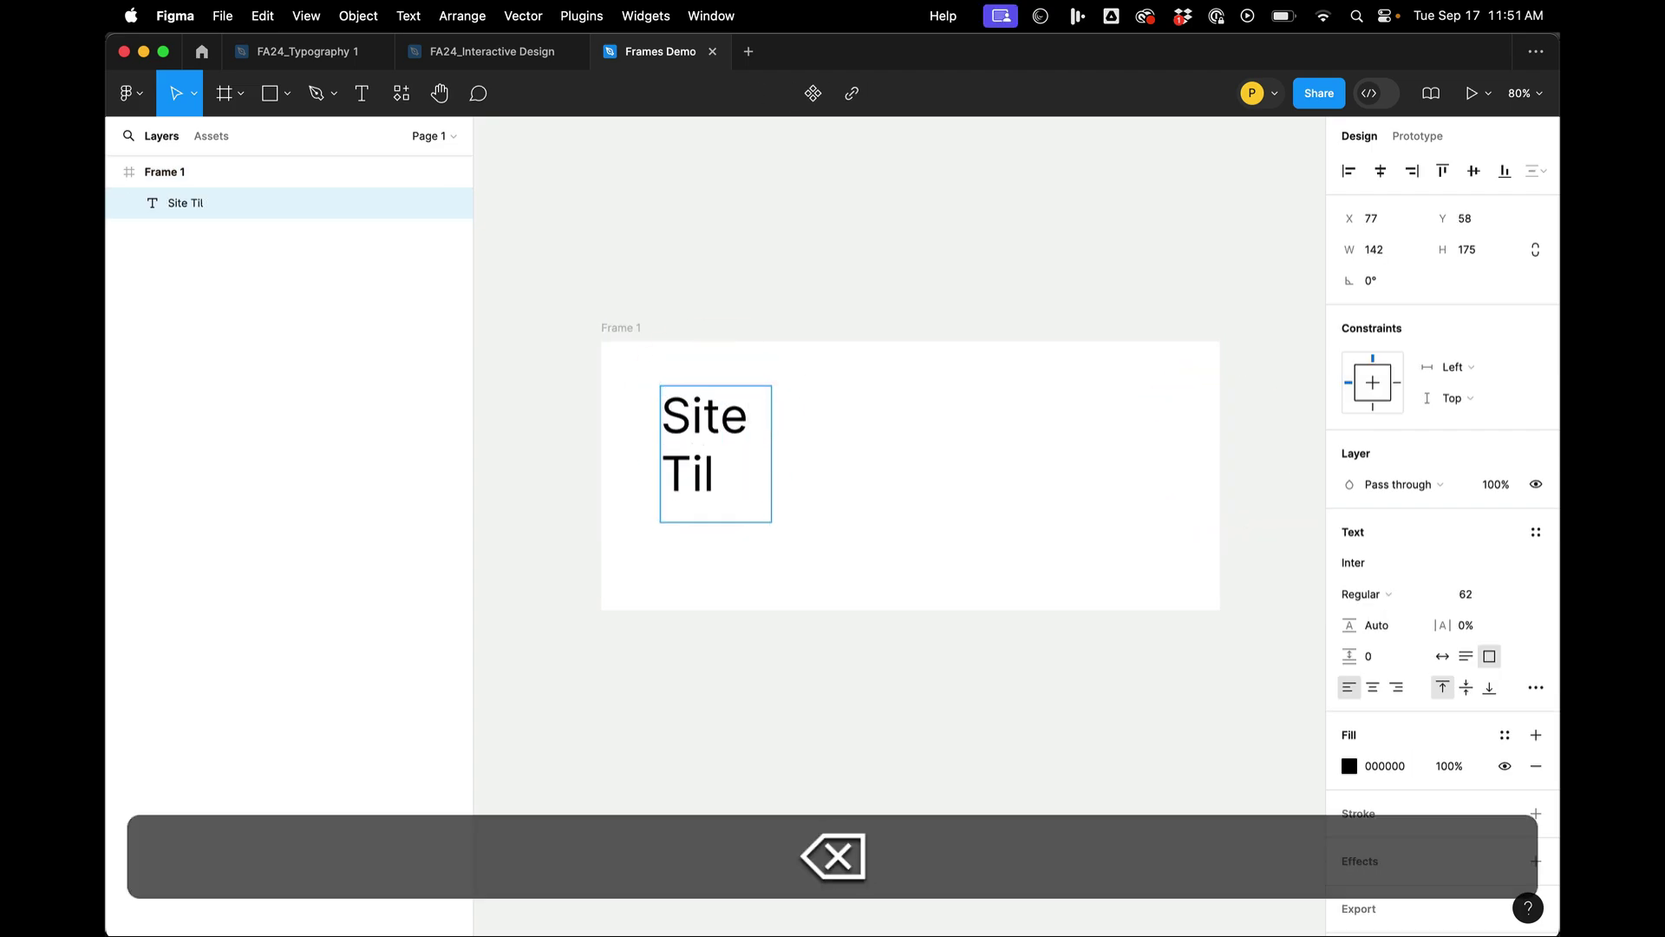
text(tle)
click(836, 408)
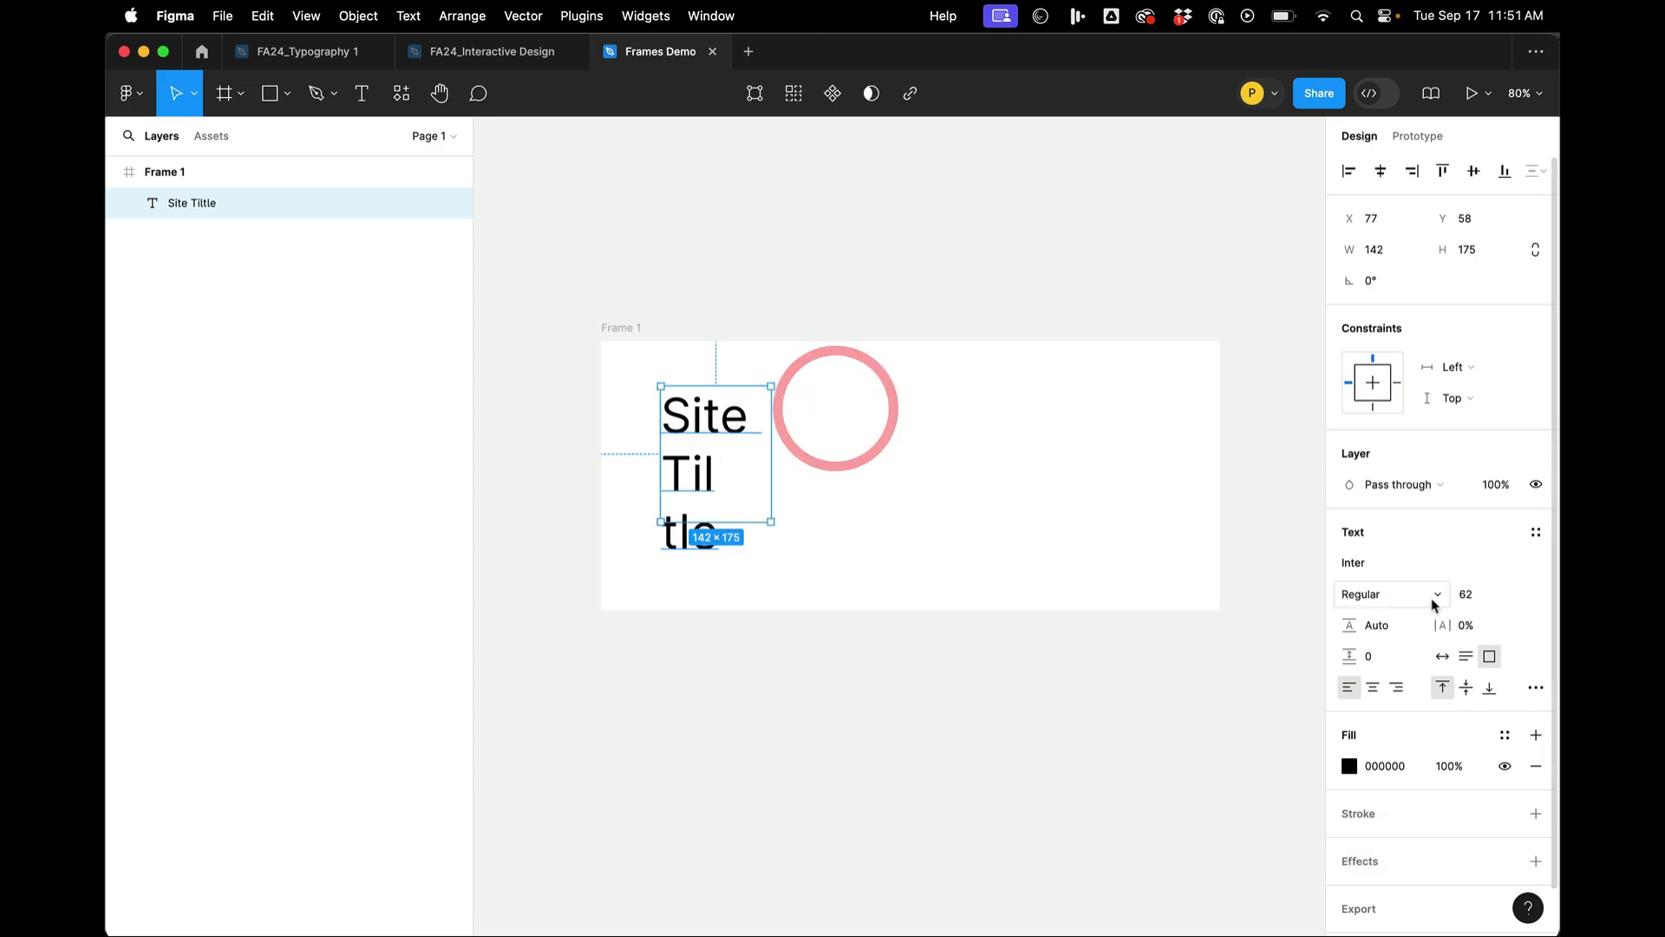
key(shift+Down)
key(shift+Down)
key(shift+Down)
key(shift+Down)
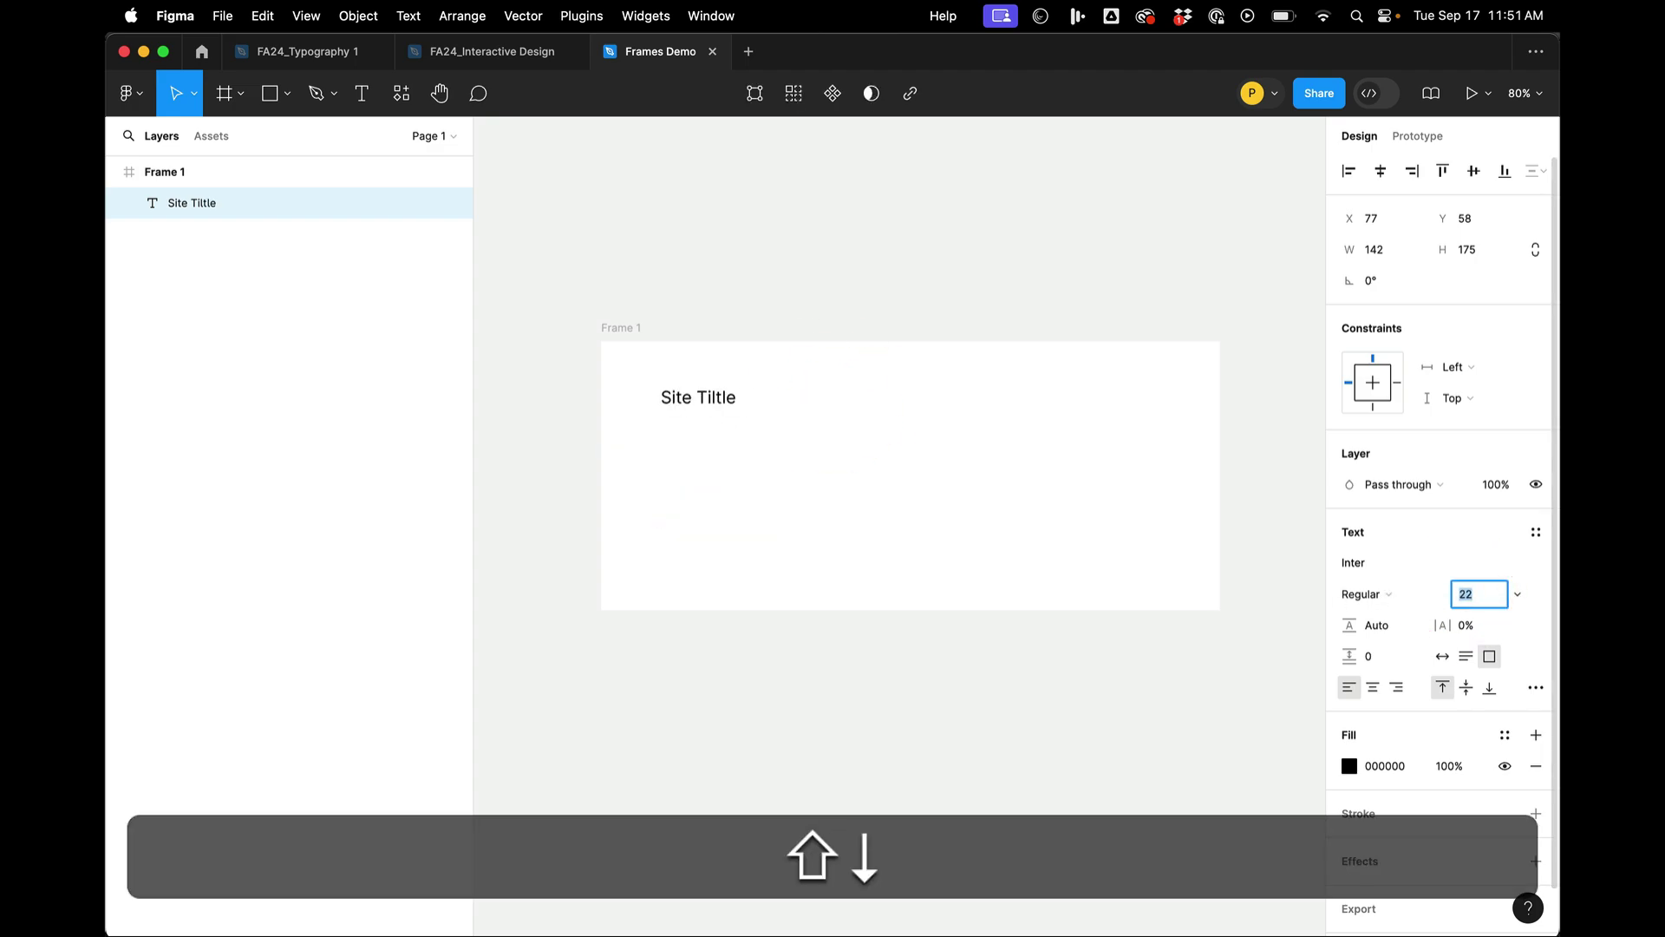
click(1164, 536)
Step: Duplicate Site Tiltle to the frame's right side and retype the copy as 'Navigation'
drag(657, 403, 1043, 411)
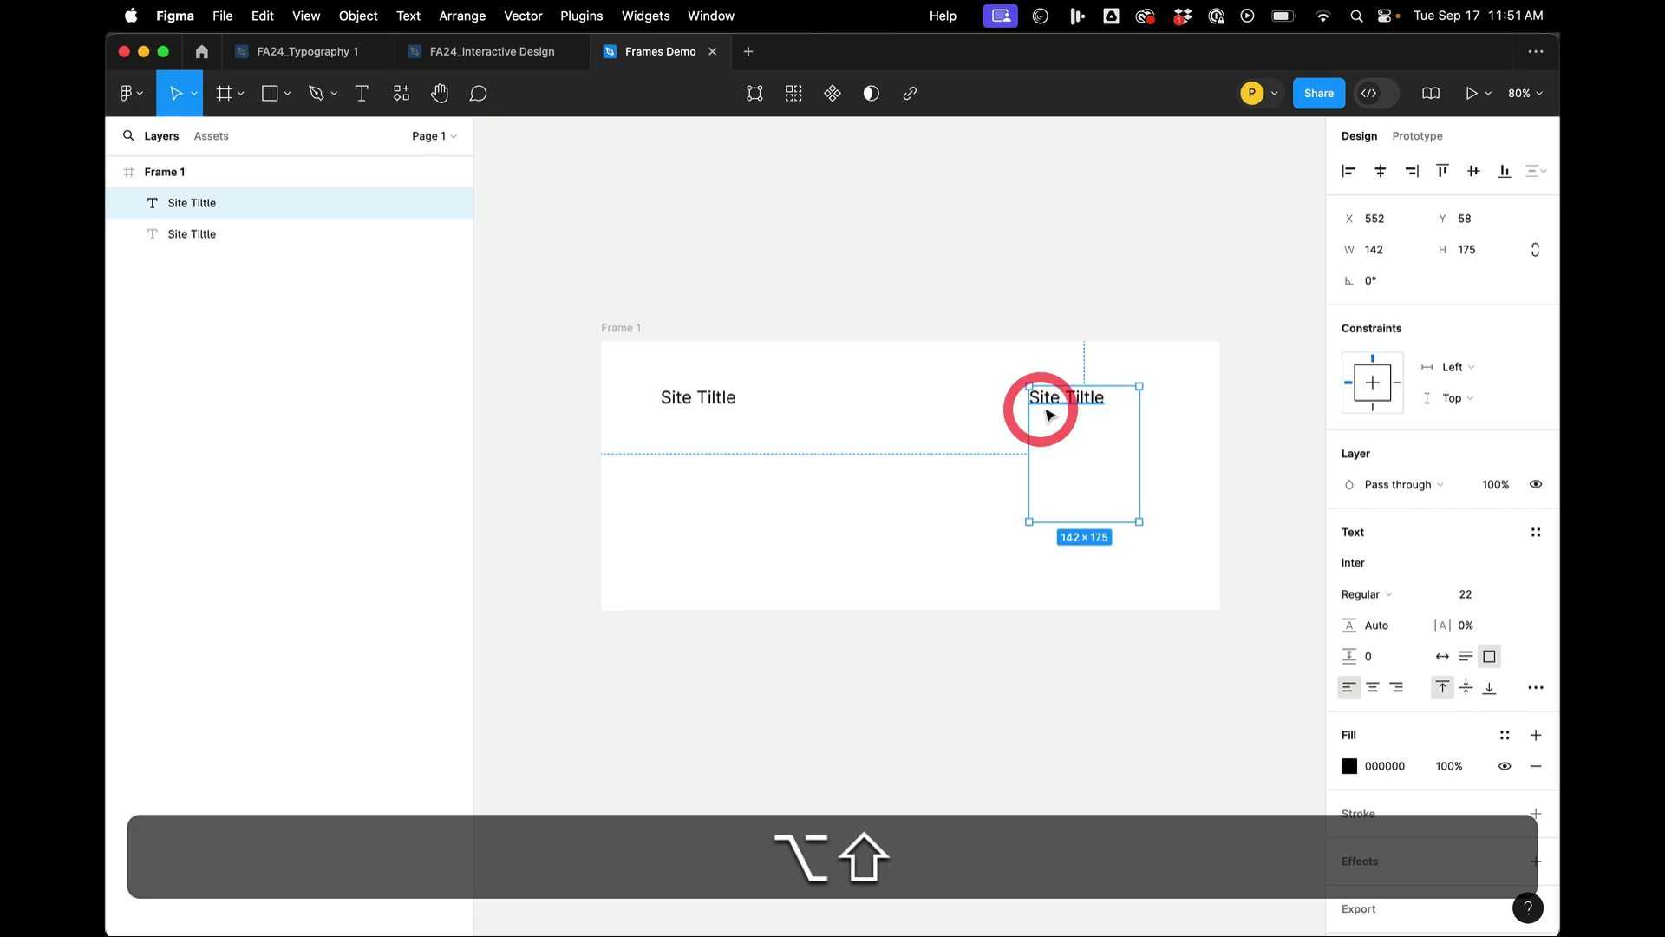
double_click(1044, 411)
text(Navigayi)
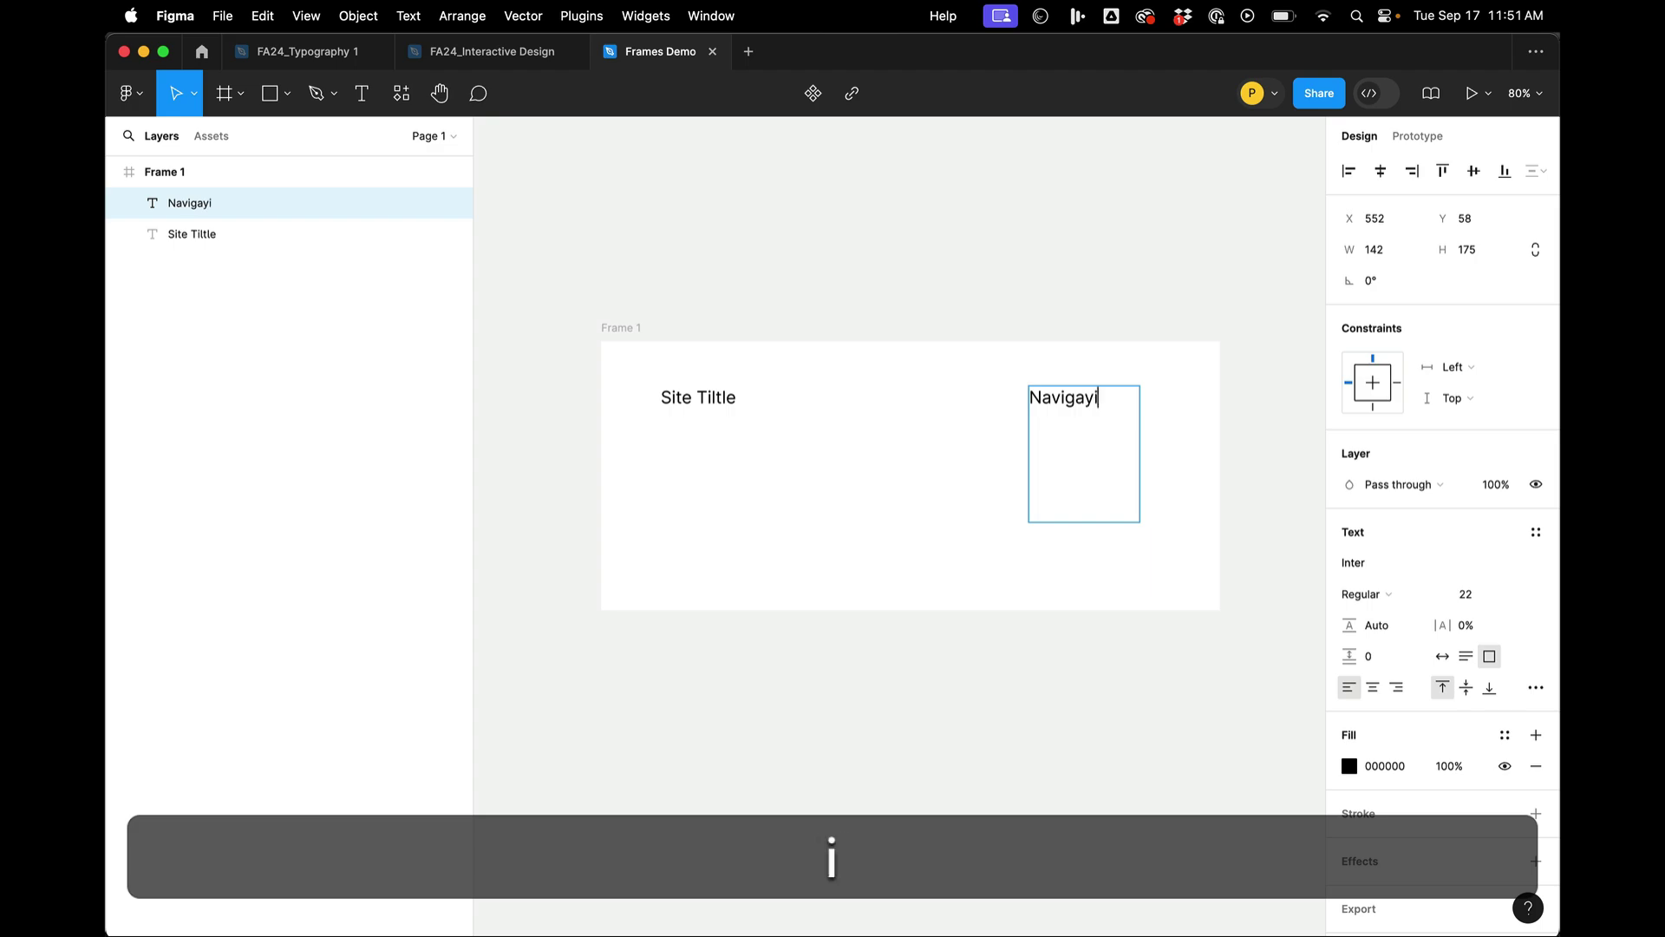
text(o)
key(BackSpace)
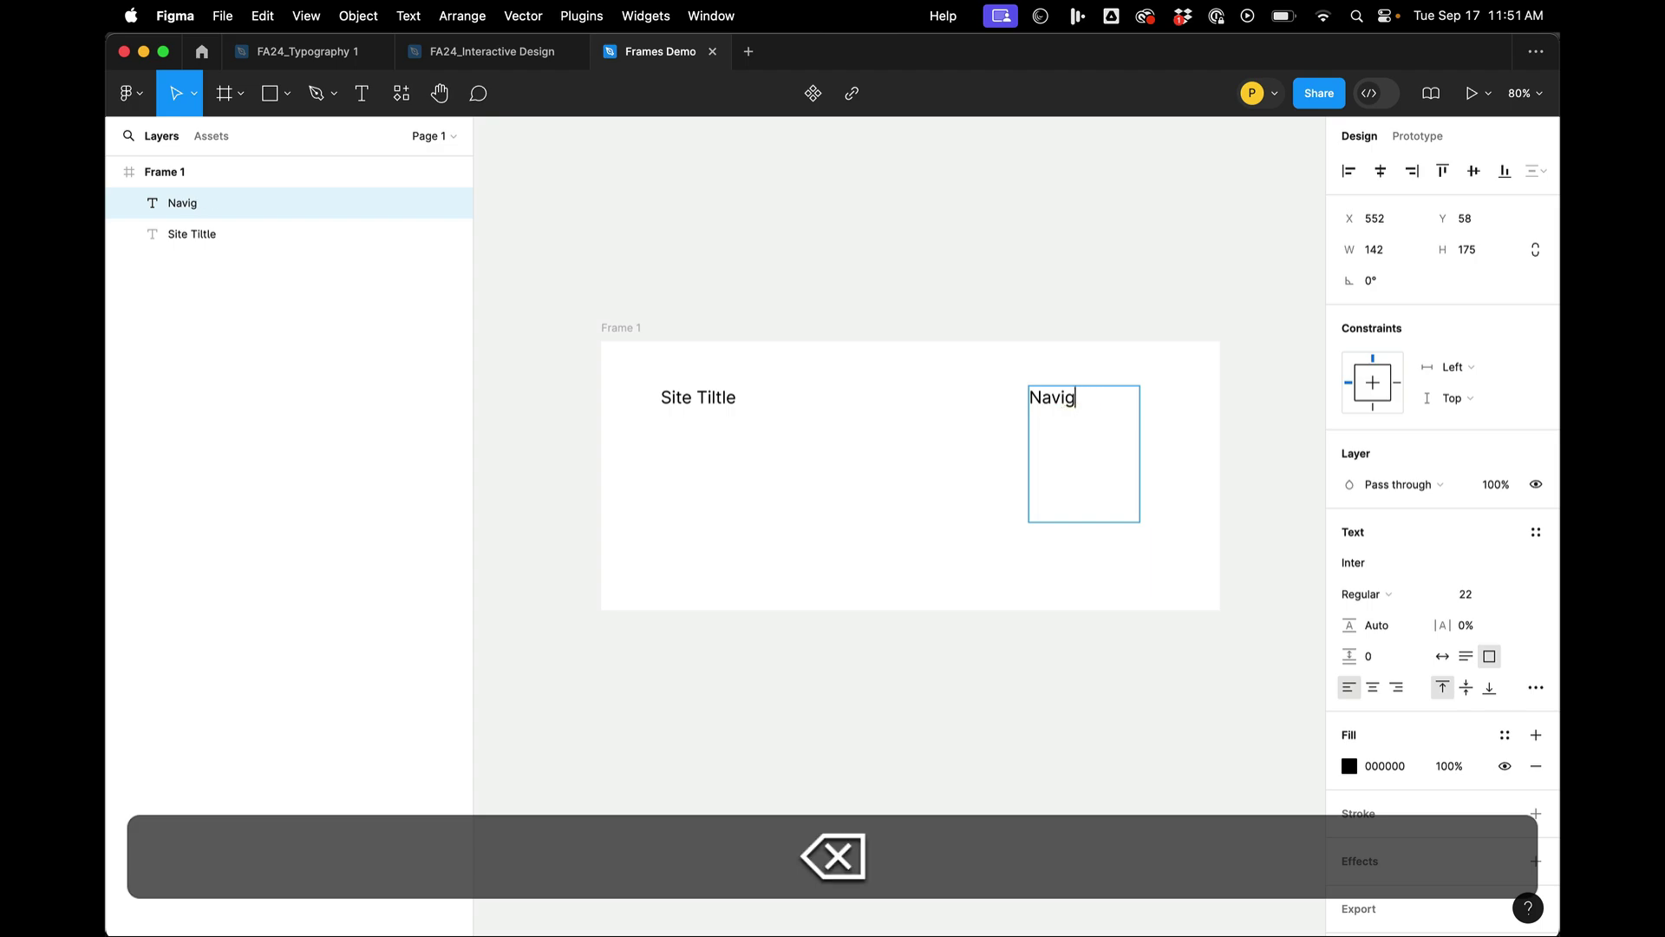
click(1017, 449)
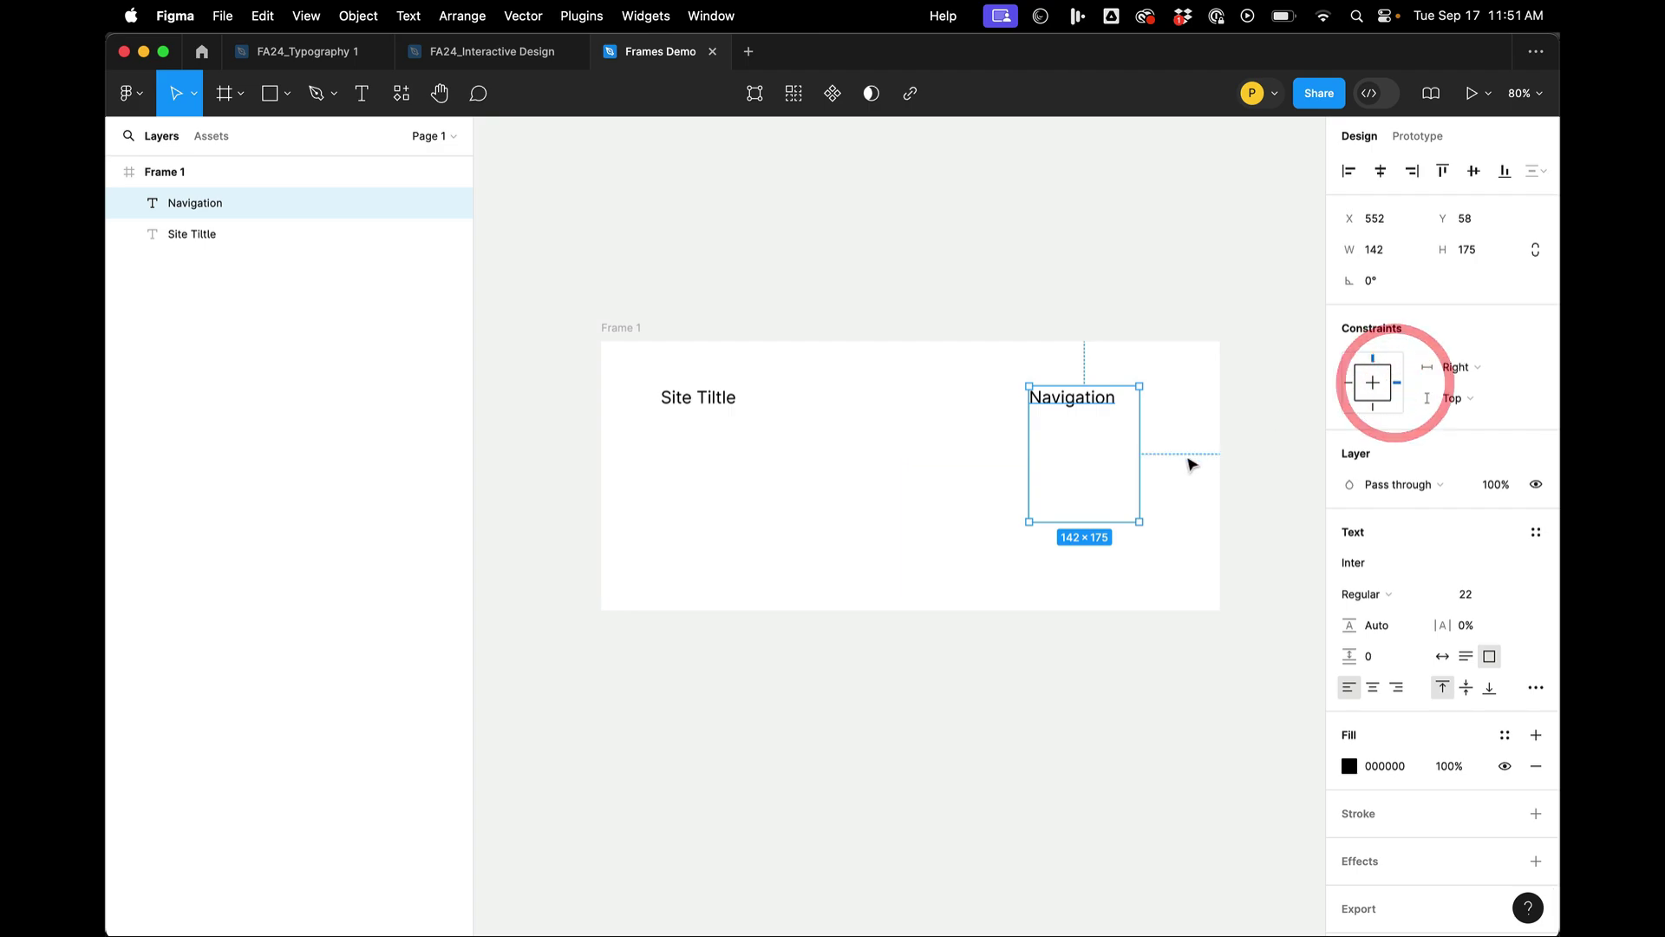
Step: Right-align the Navigation text and narrow Frame 1 to watch it follow the right edge
click(1399, 688)
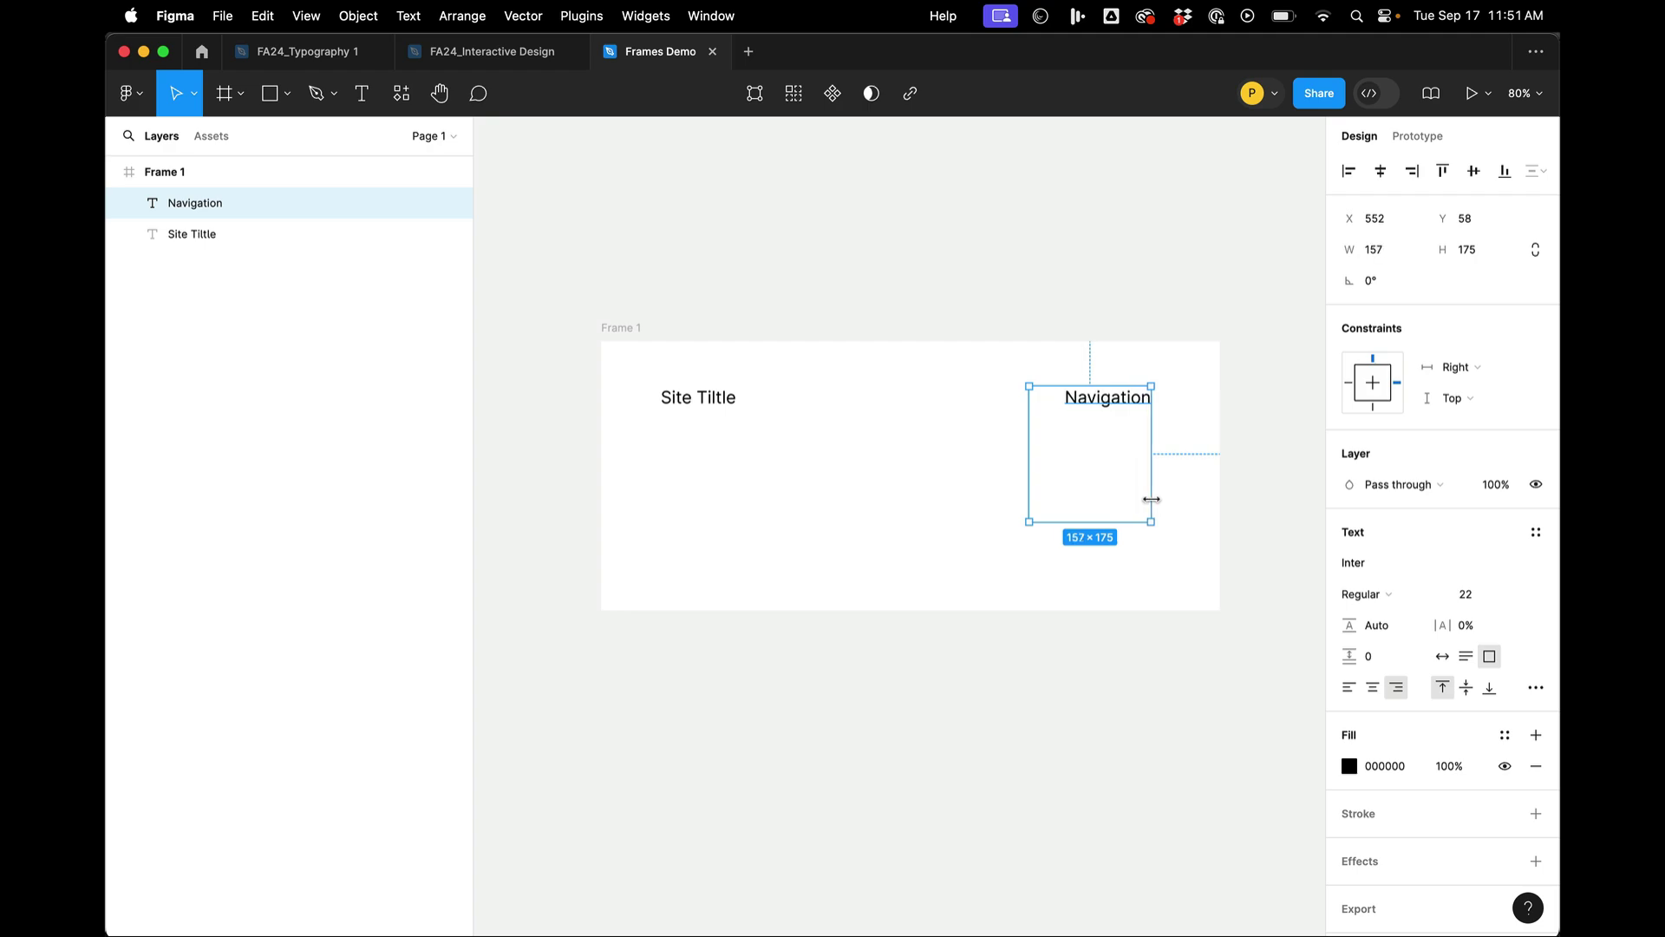
scroll(1151, 499, down, 3)
click(1151, 497)
click(843, 392)
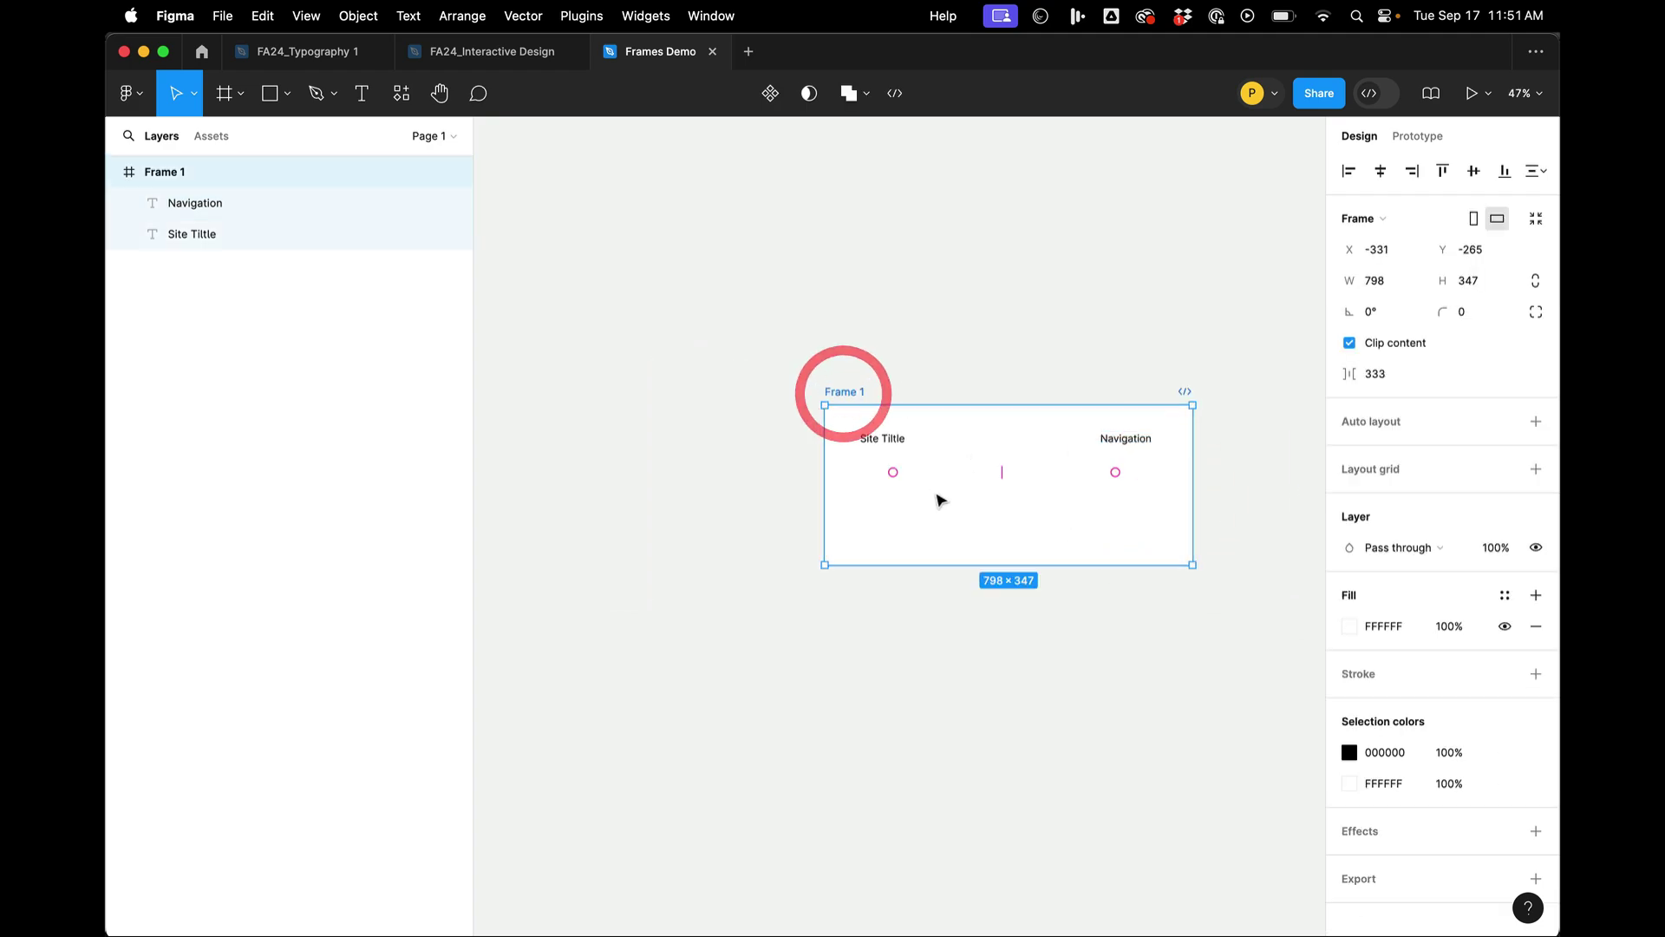
scroll(939, 500, right, 4)
scroll(940, 499, down, 2)
drag(1024, 477, 1065, 428)
Step: Resize Frame 1 to 794×291 to confirm Navigation stays pinned bottom-right
click(1027, 297)
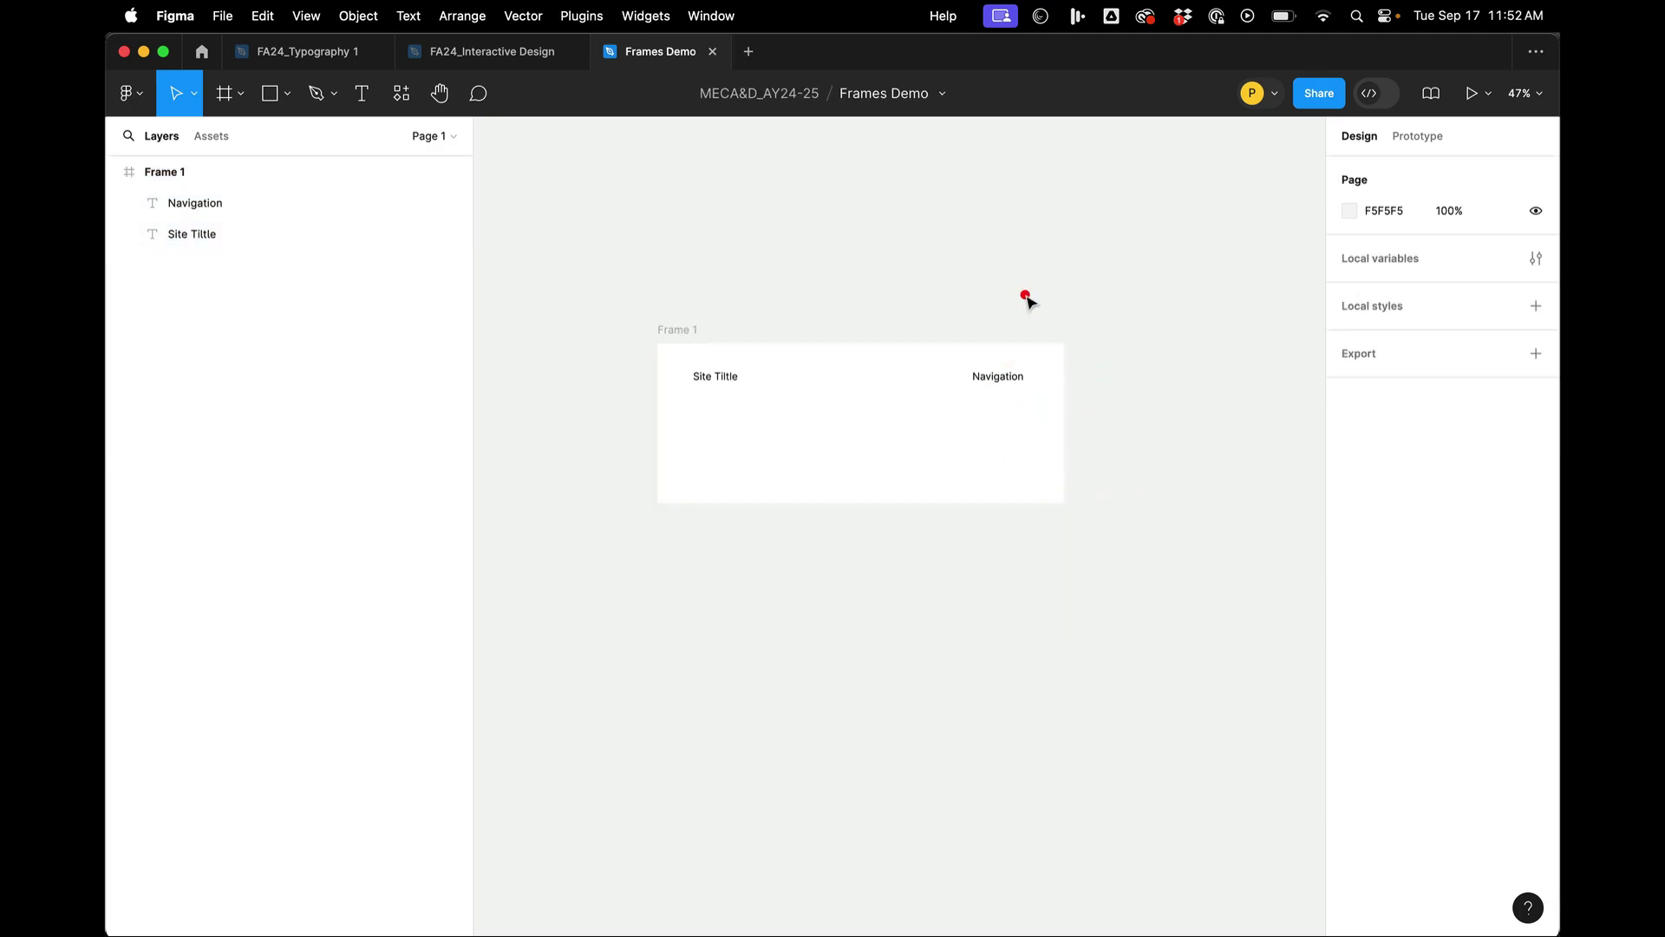
click(1000, 381)
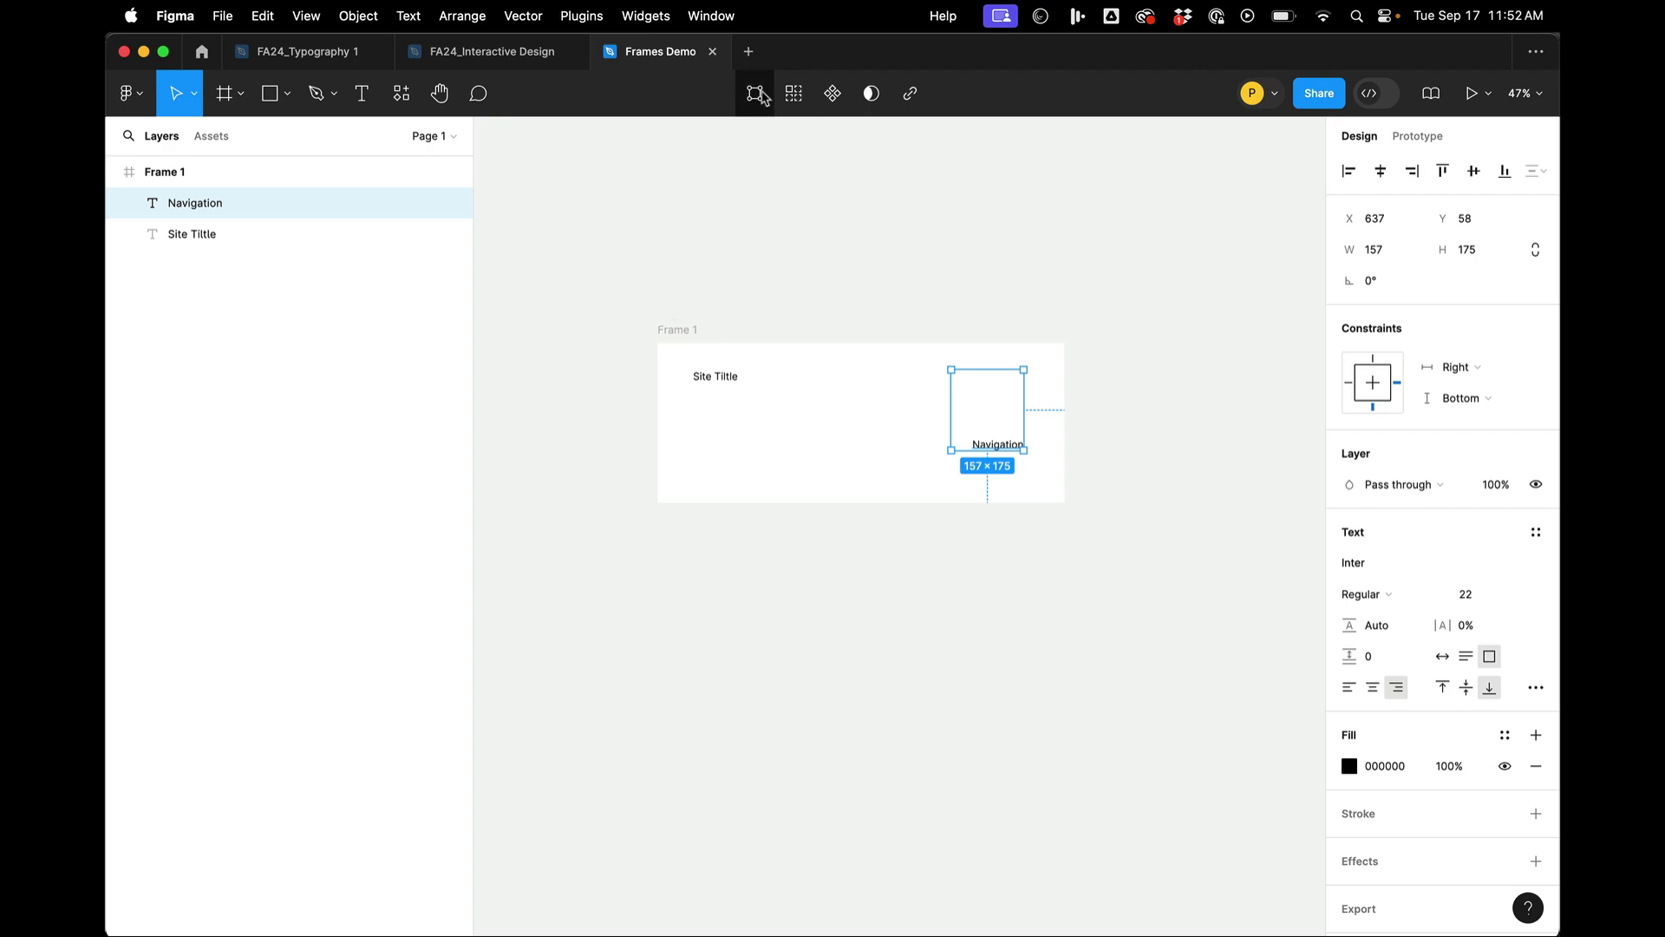
click(673, 332)
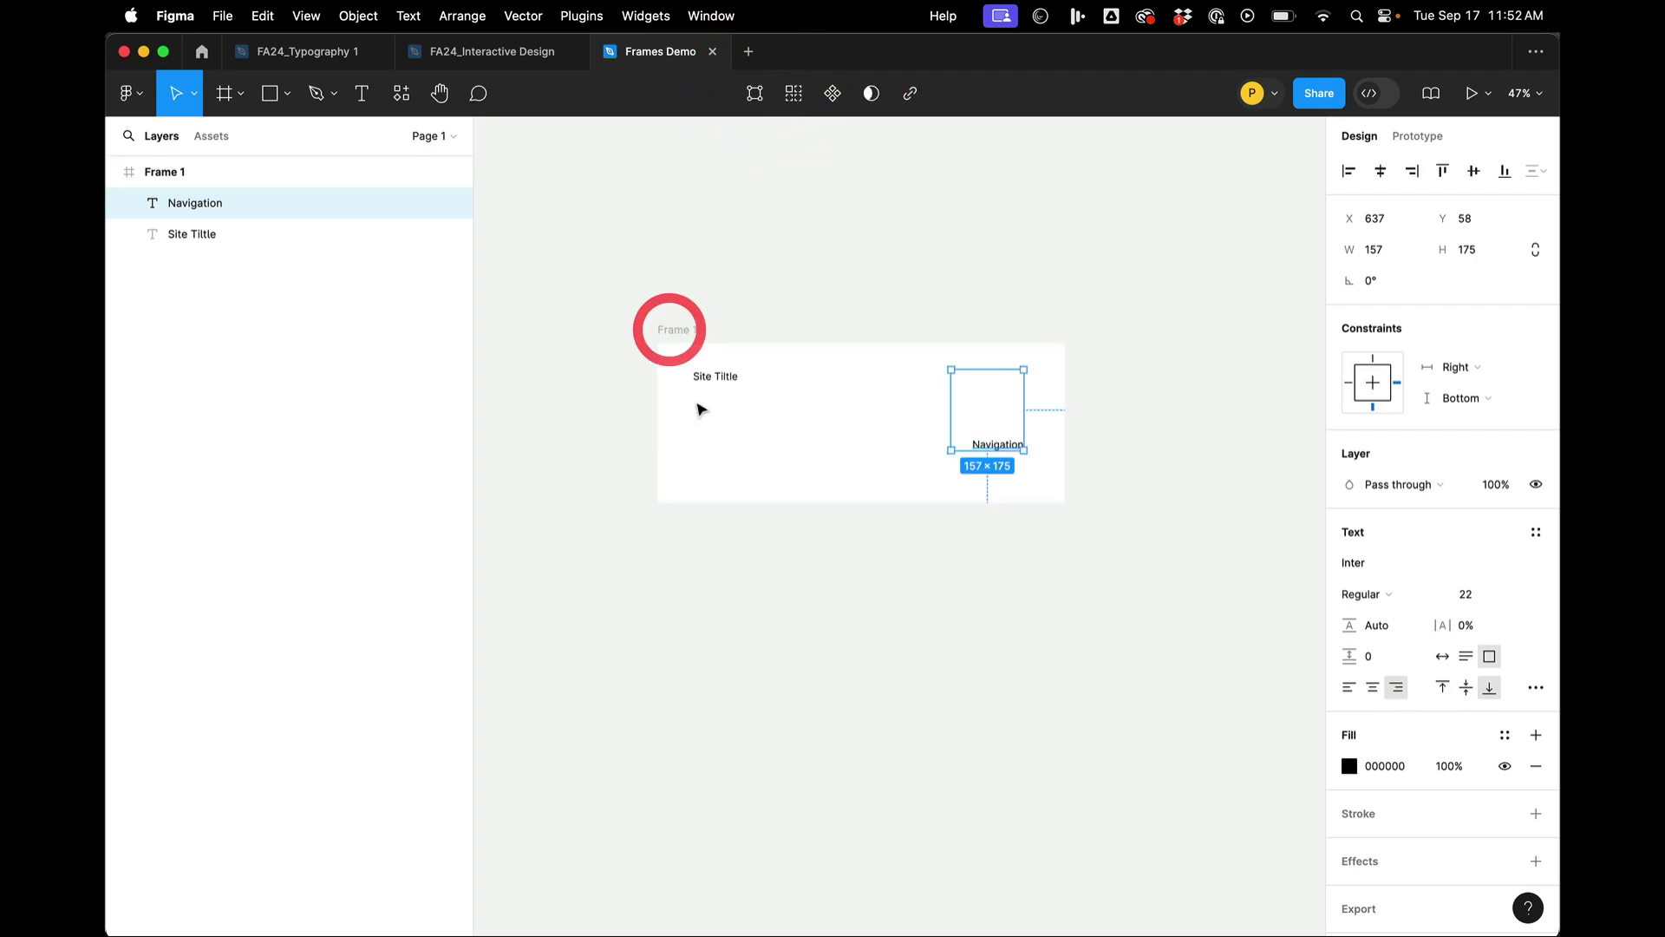
click(694, 329)
drag(1067, 503, 1024, 475)
Step: Delete the Site Tiltle text from Frame 1
click(981, 306)
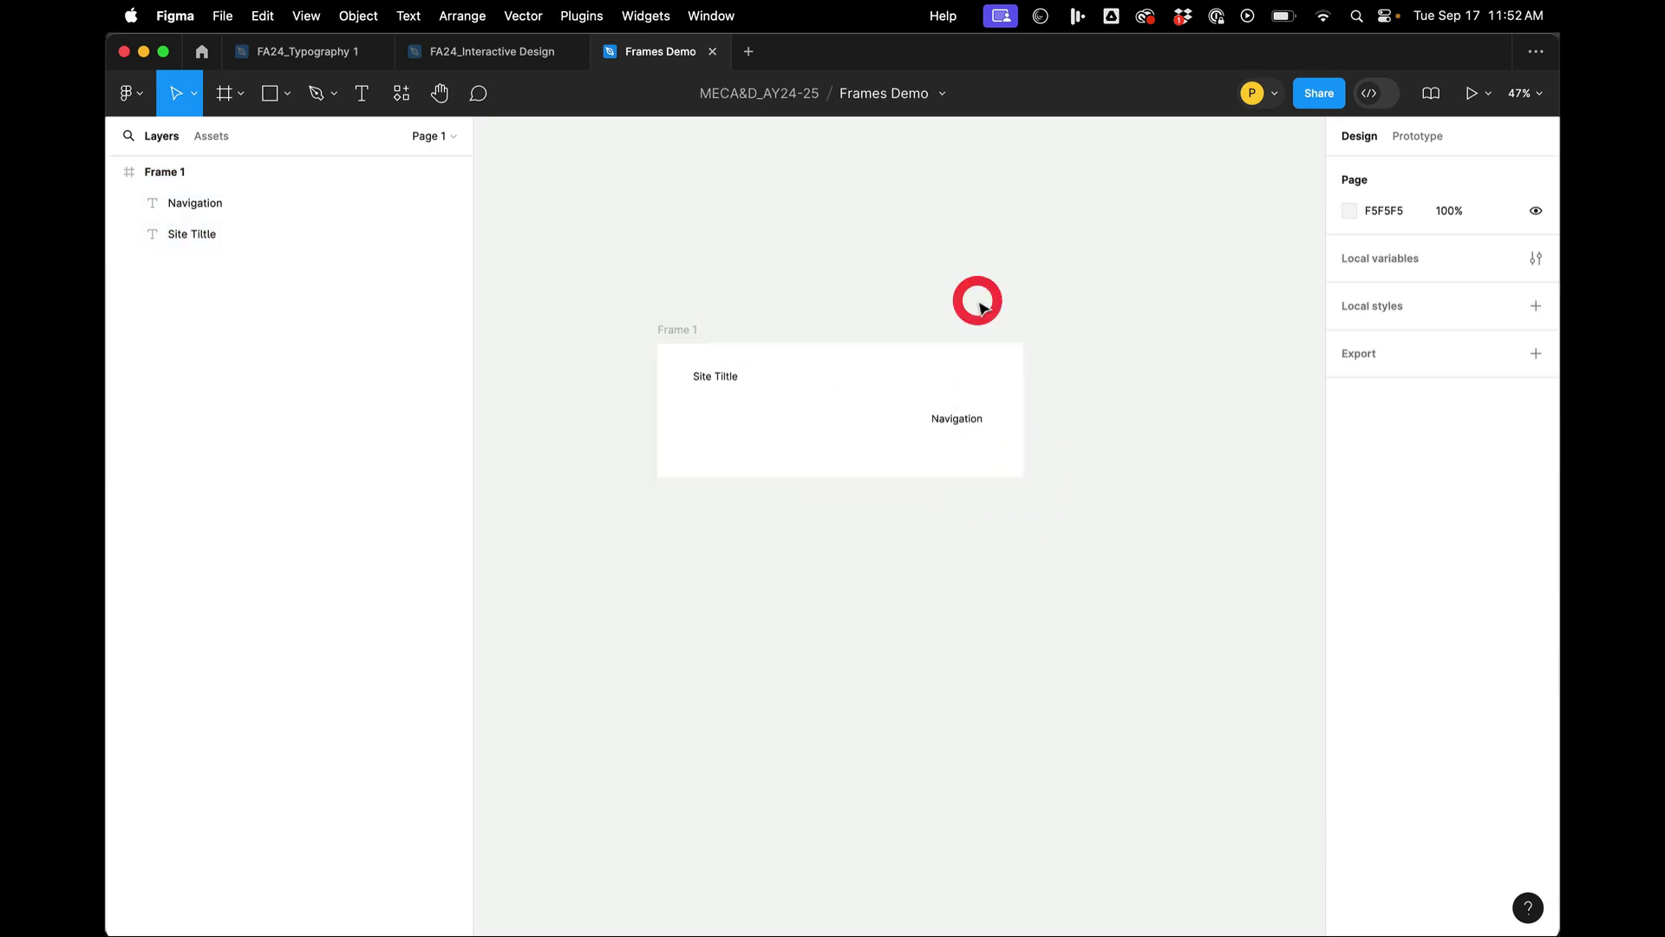
scroll(981, 309, left, 2)
click(729, 301)
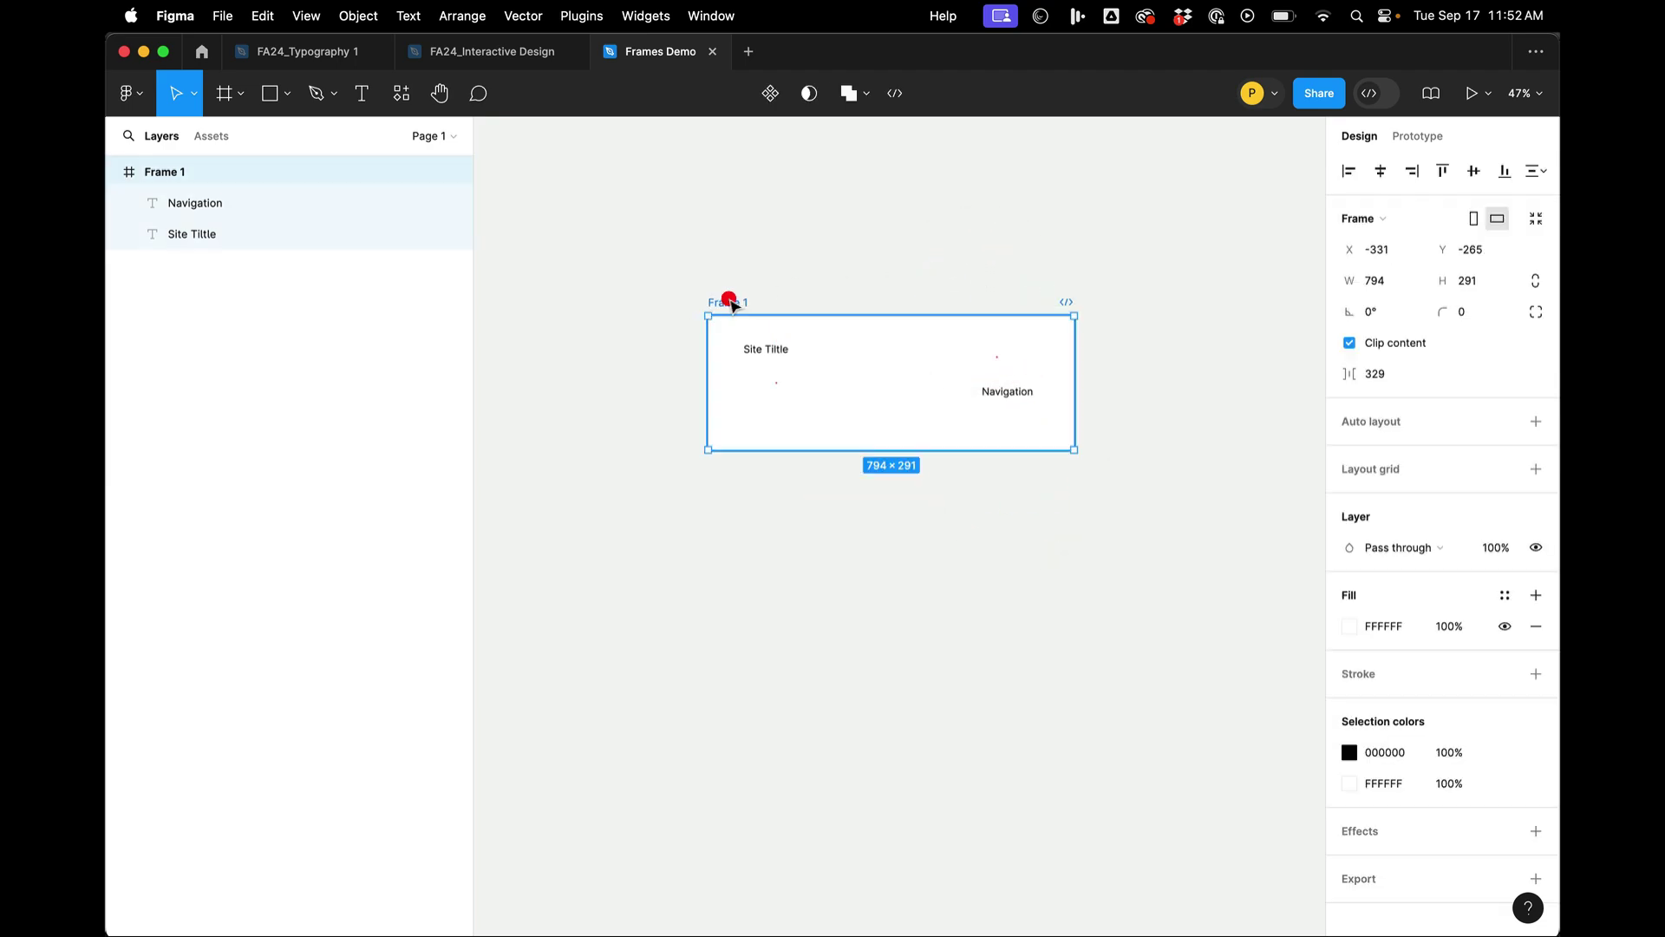
scroll(737, 347, right, 2)
click(671, 298)
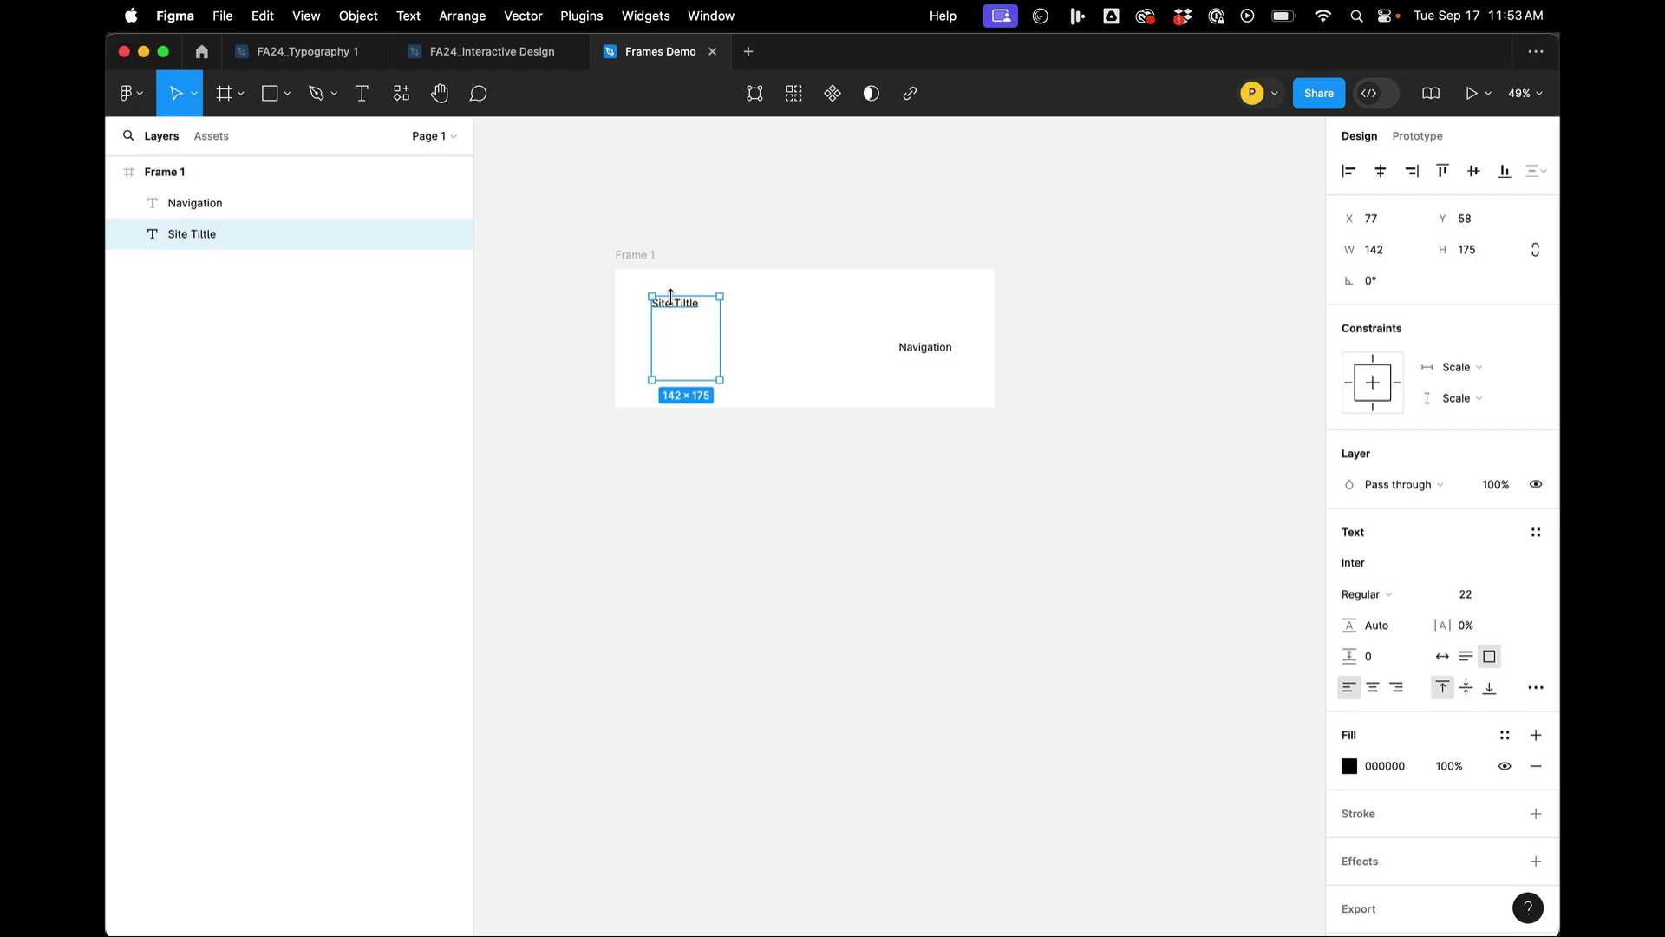
key(BackSpace)
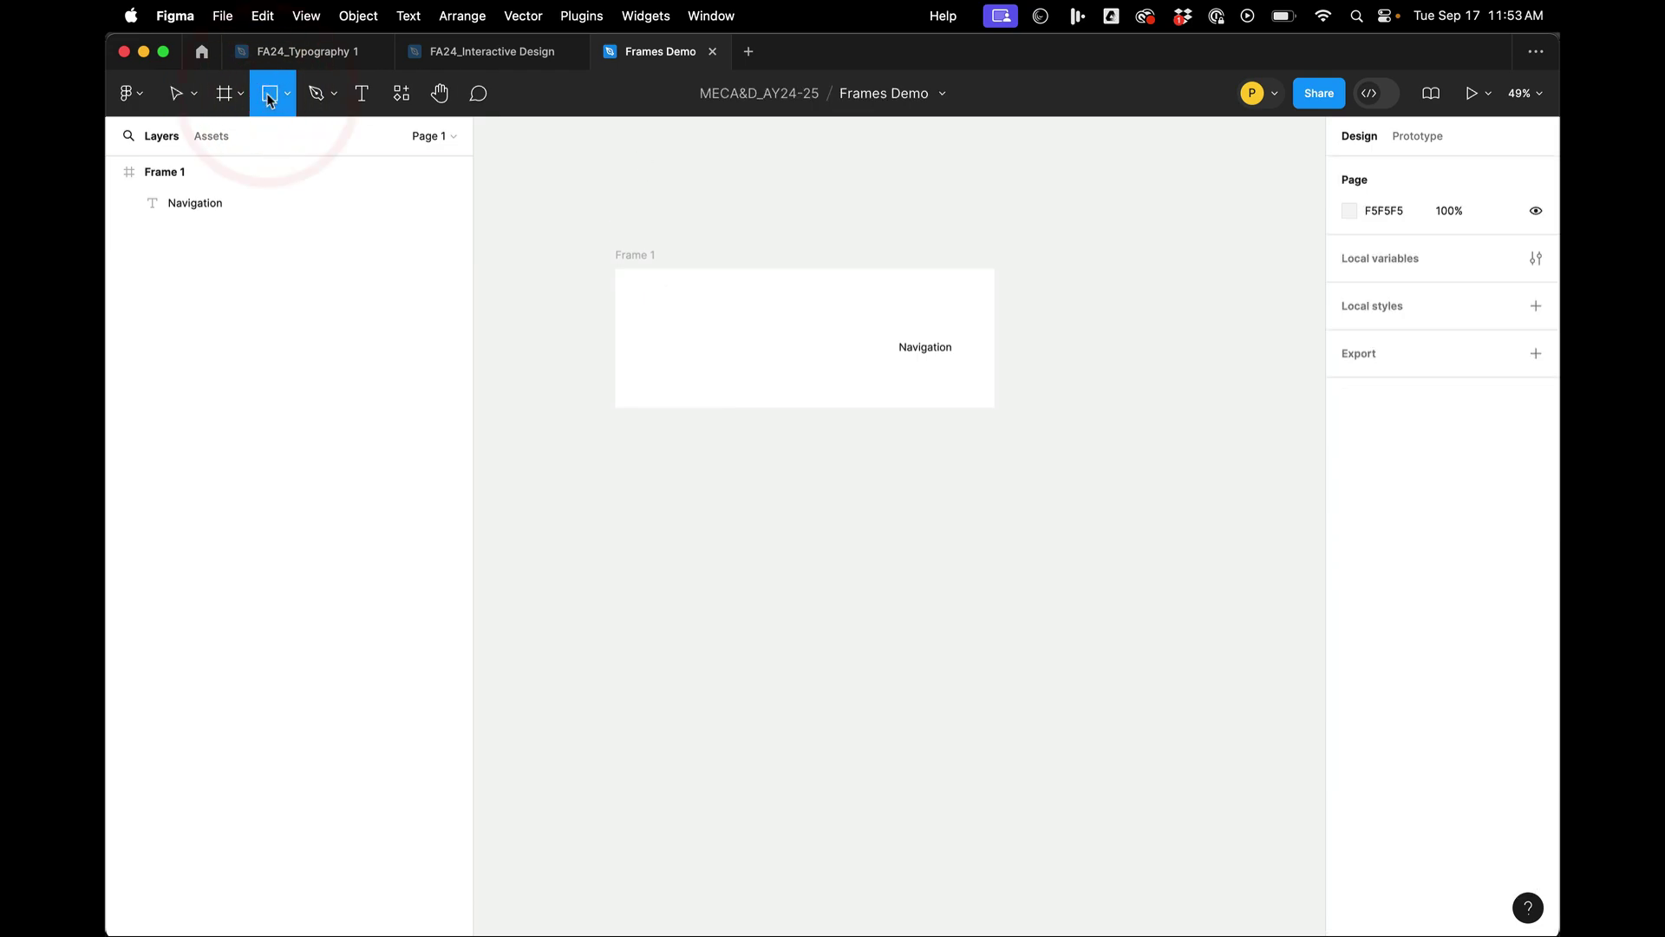
Step: Draw a 153×153 star, Star 1, in Frame 1's top-left area
click(282, 100)
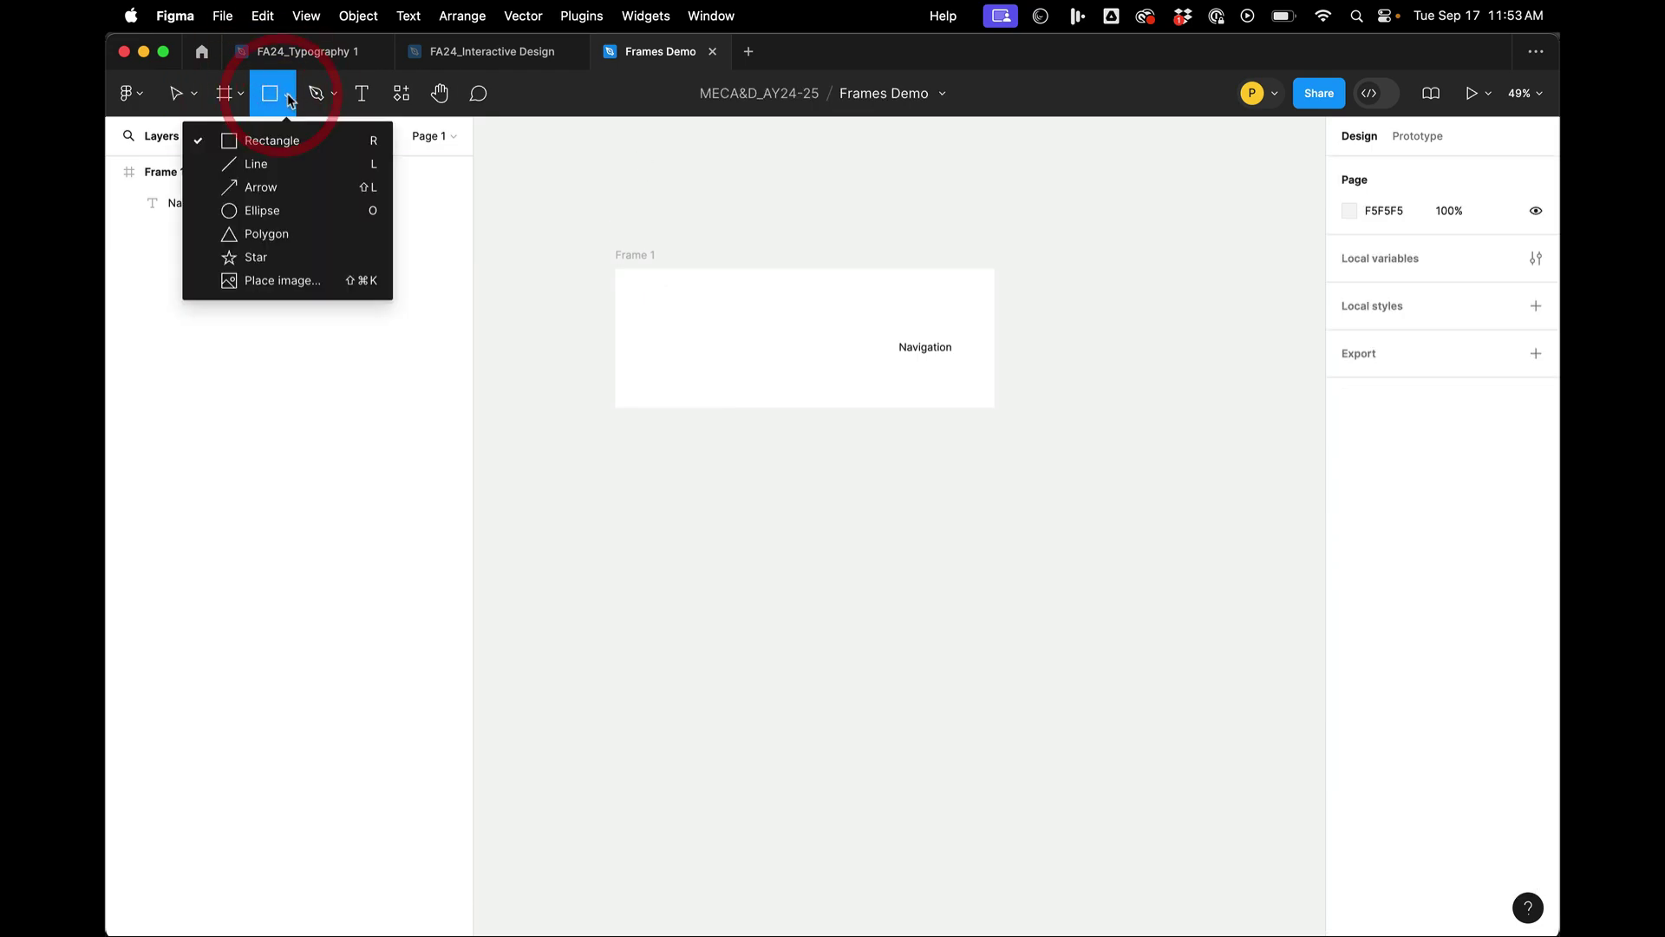
click(266, 255)
drag(651, 290, 720, 361)
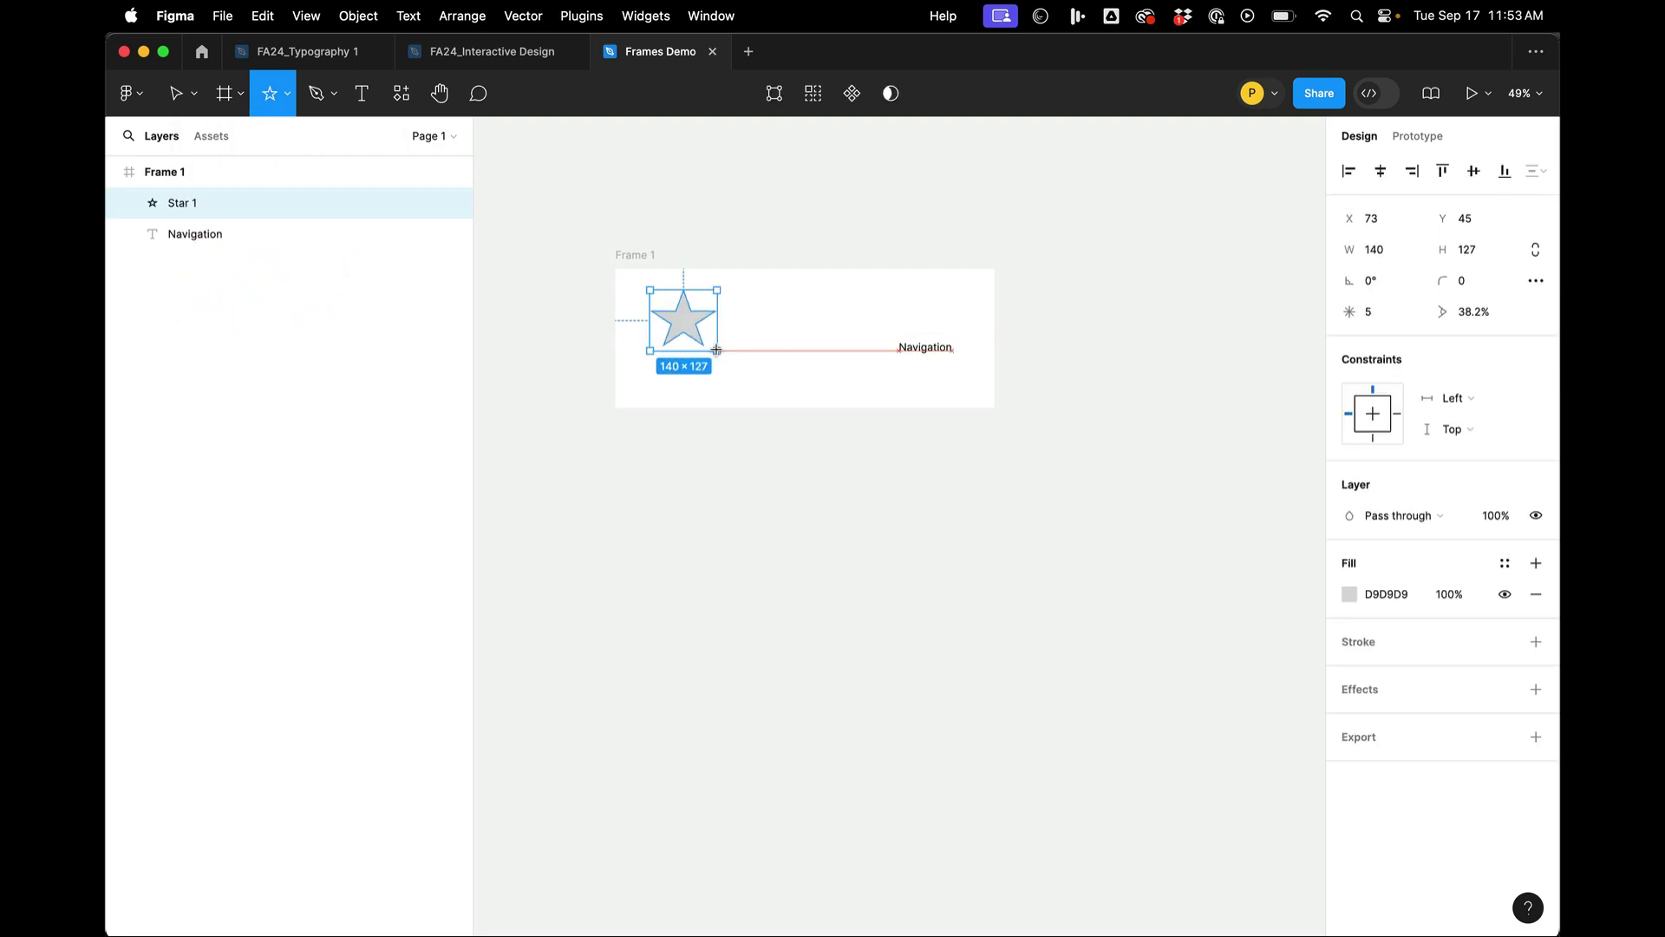
key(shift)
key(v)
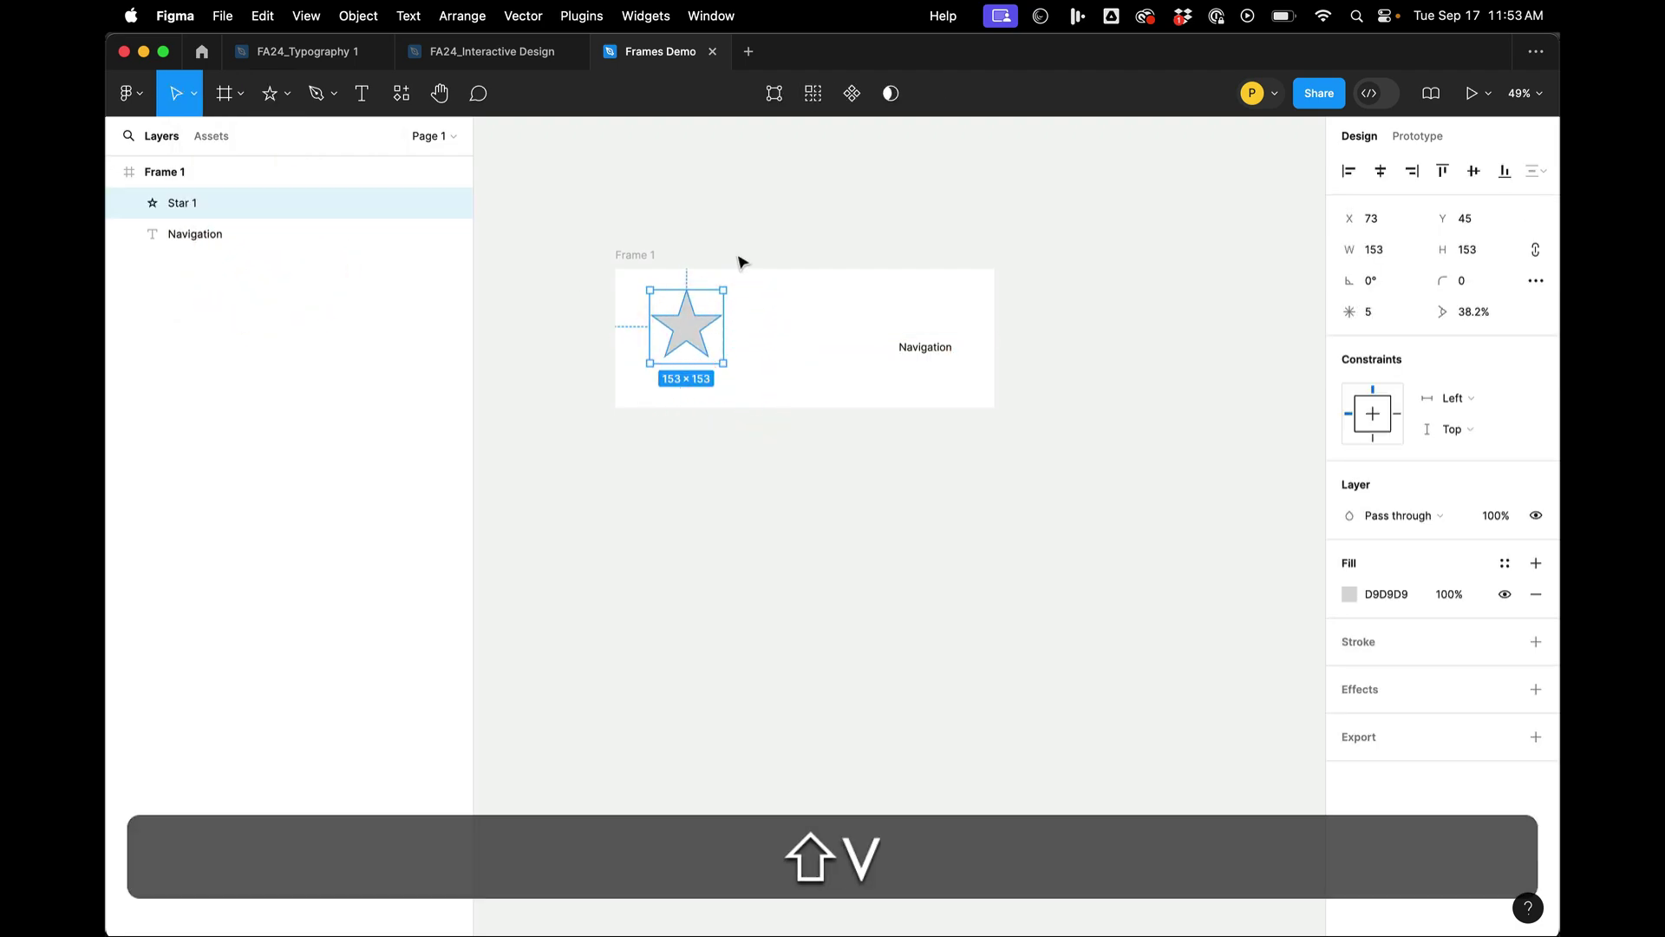
click(737, 255)
click(683, 329)
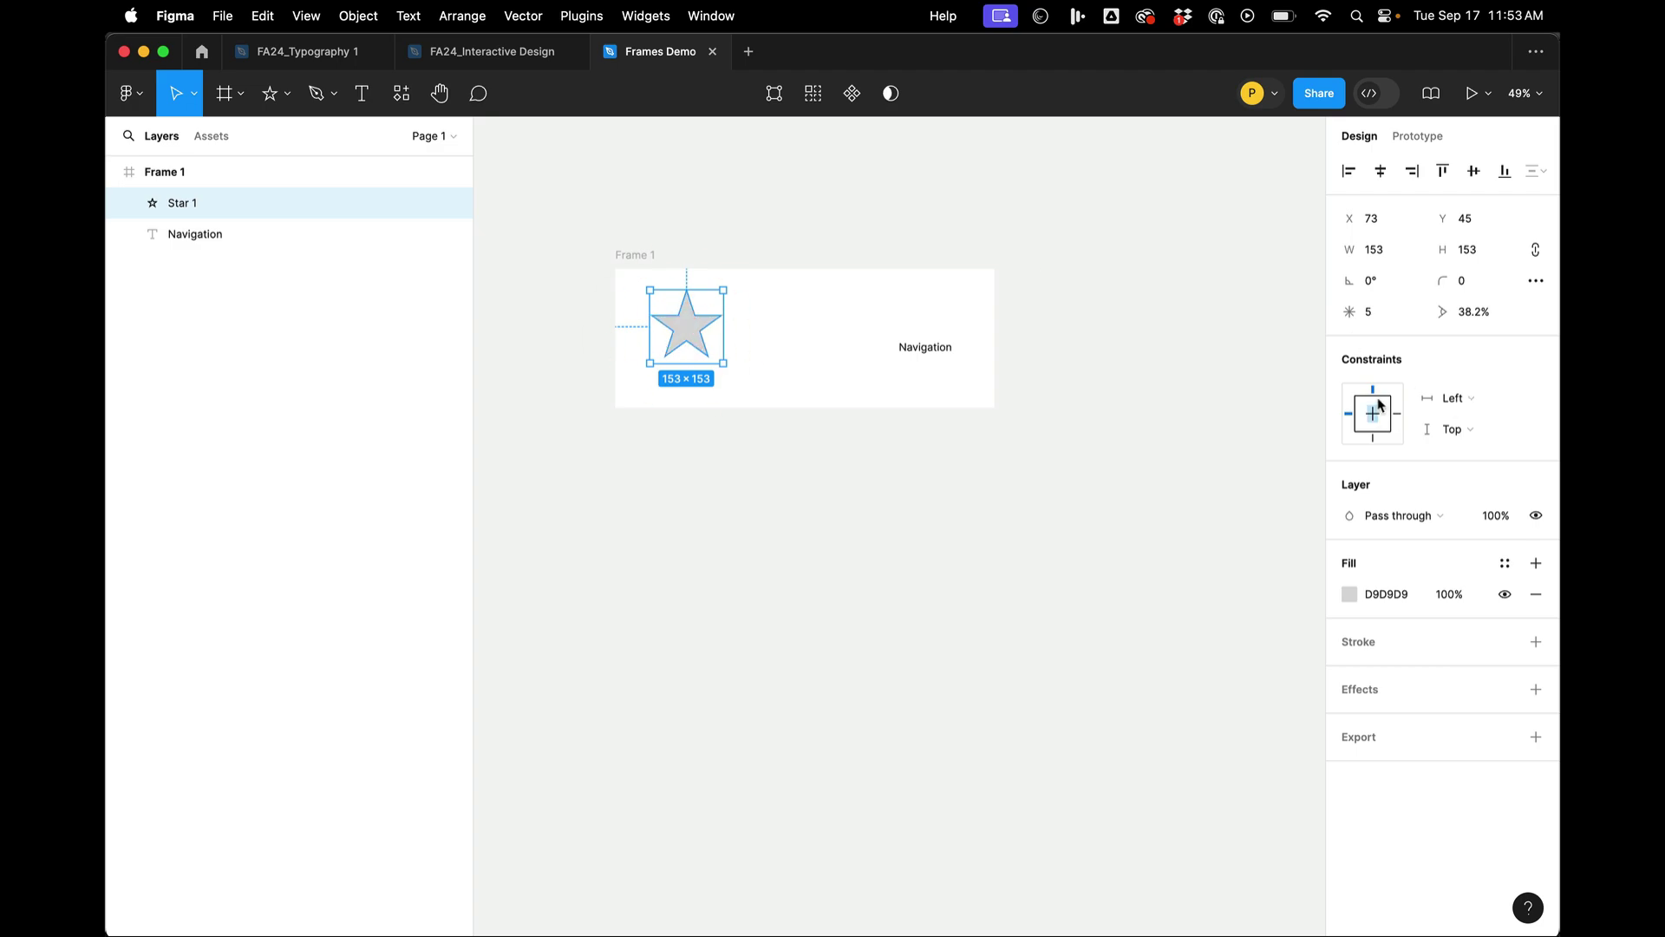
Step: Set Star 1's vertical constraint to Scale, test by resizing Frame 1, then undo
click(1460, 434)
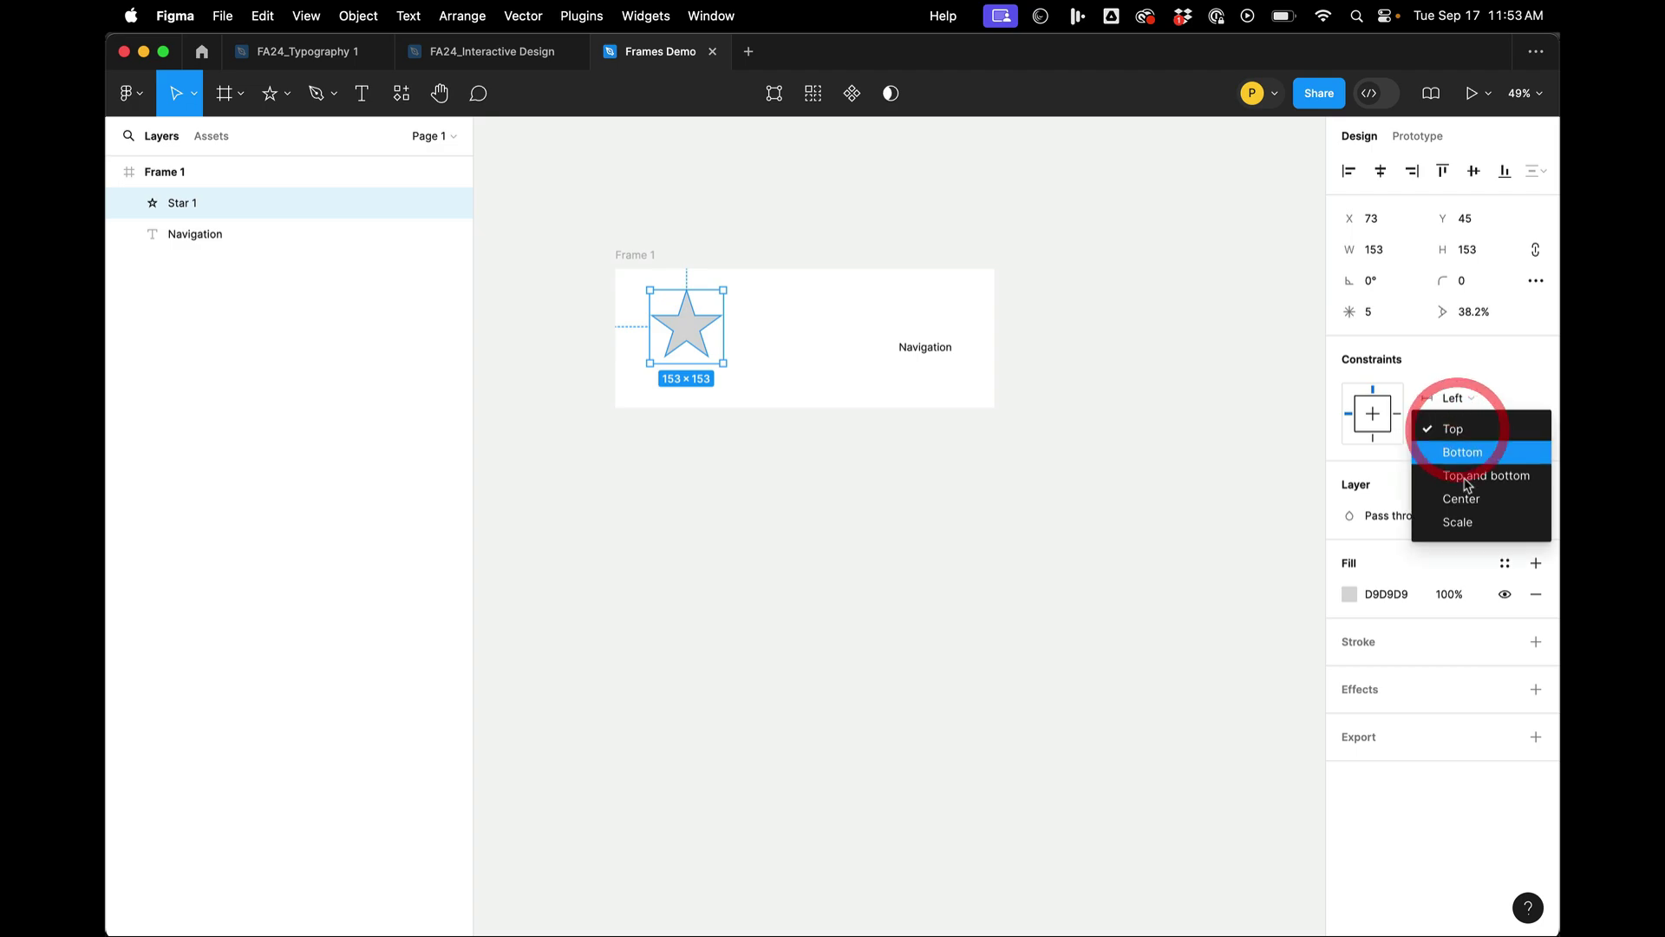
click(1466, 522)
click(638, 254)
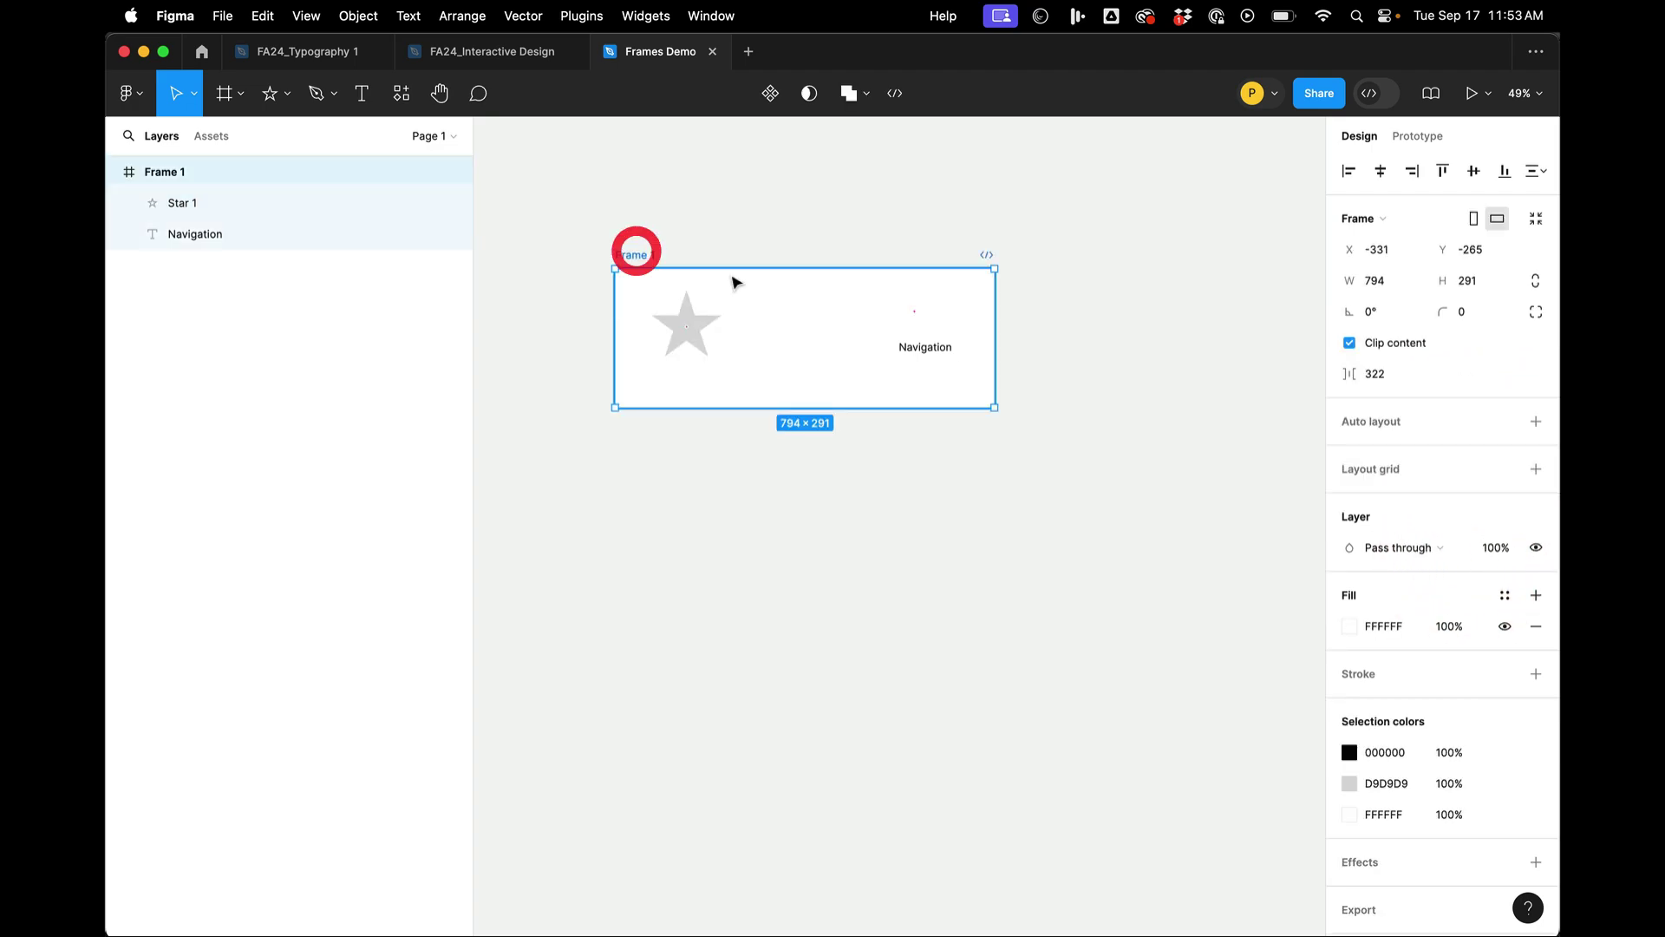
drag(995, 409, 1145, 491)
key(shift+super+z)
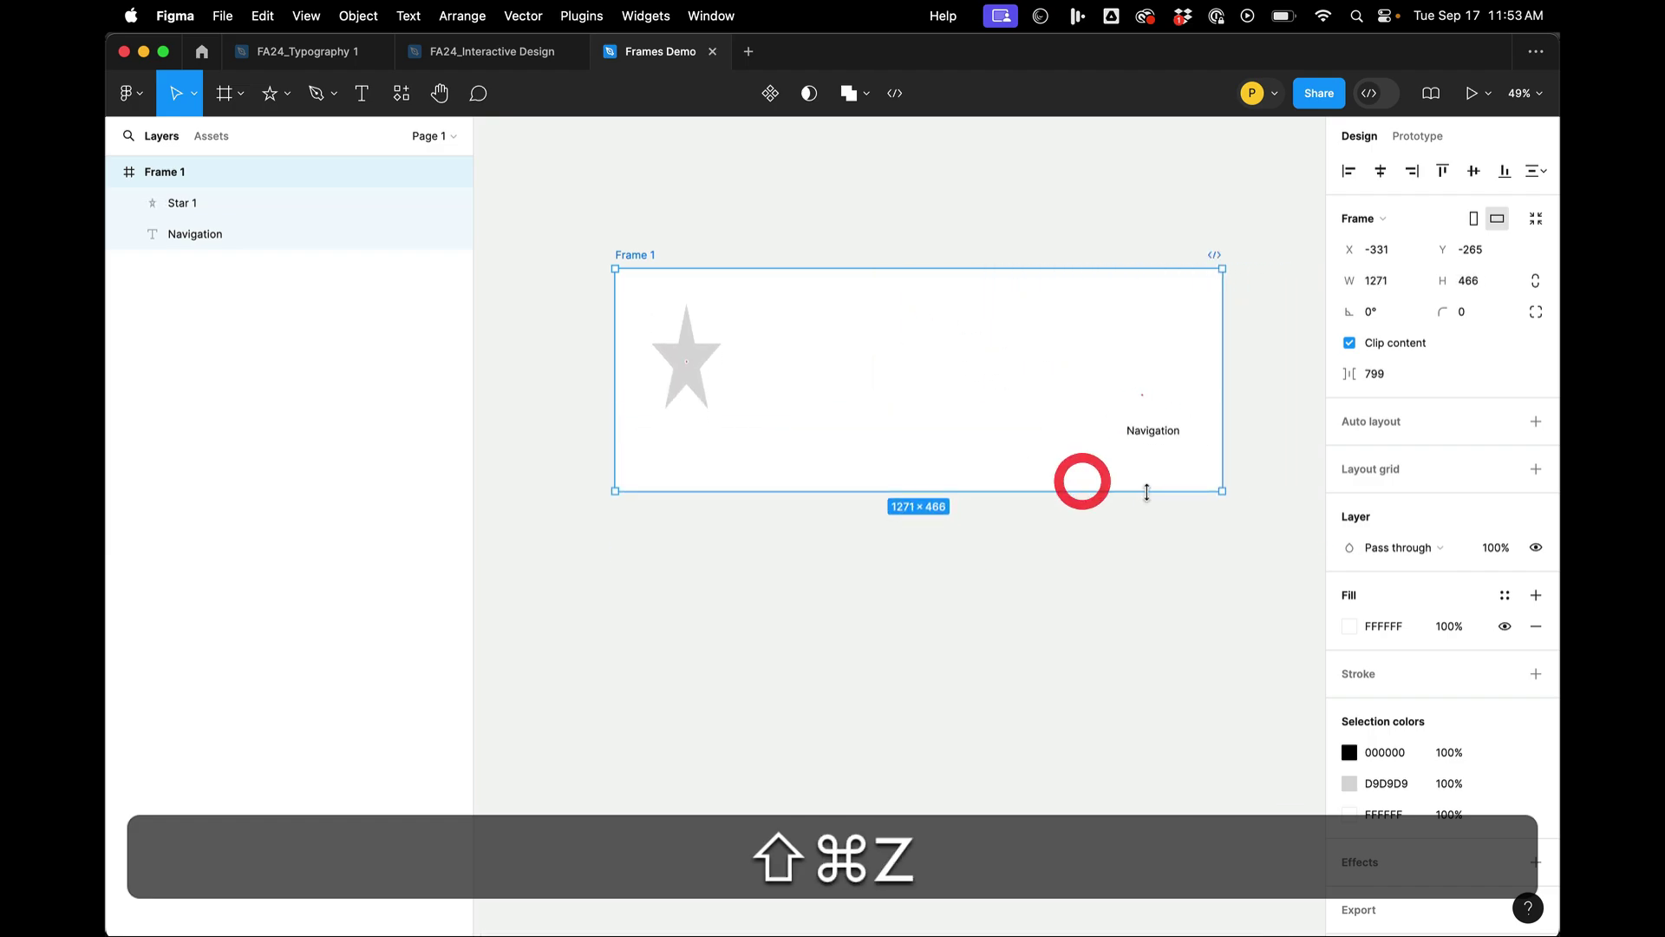
key(super+z)
Step: Set Star 1's horizontal constraint to Scale, test a resize, and restore Frame 1 to 794×291
click(682, 345)
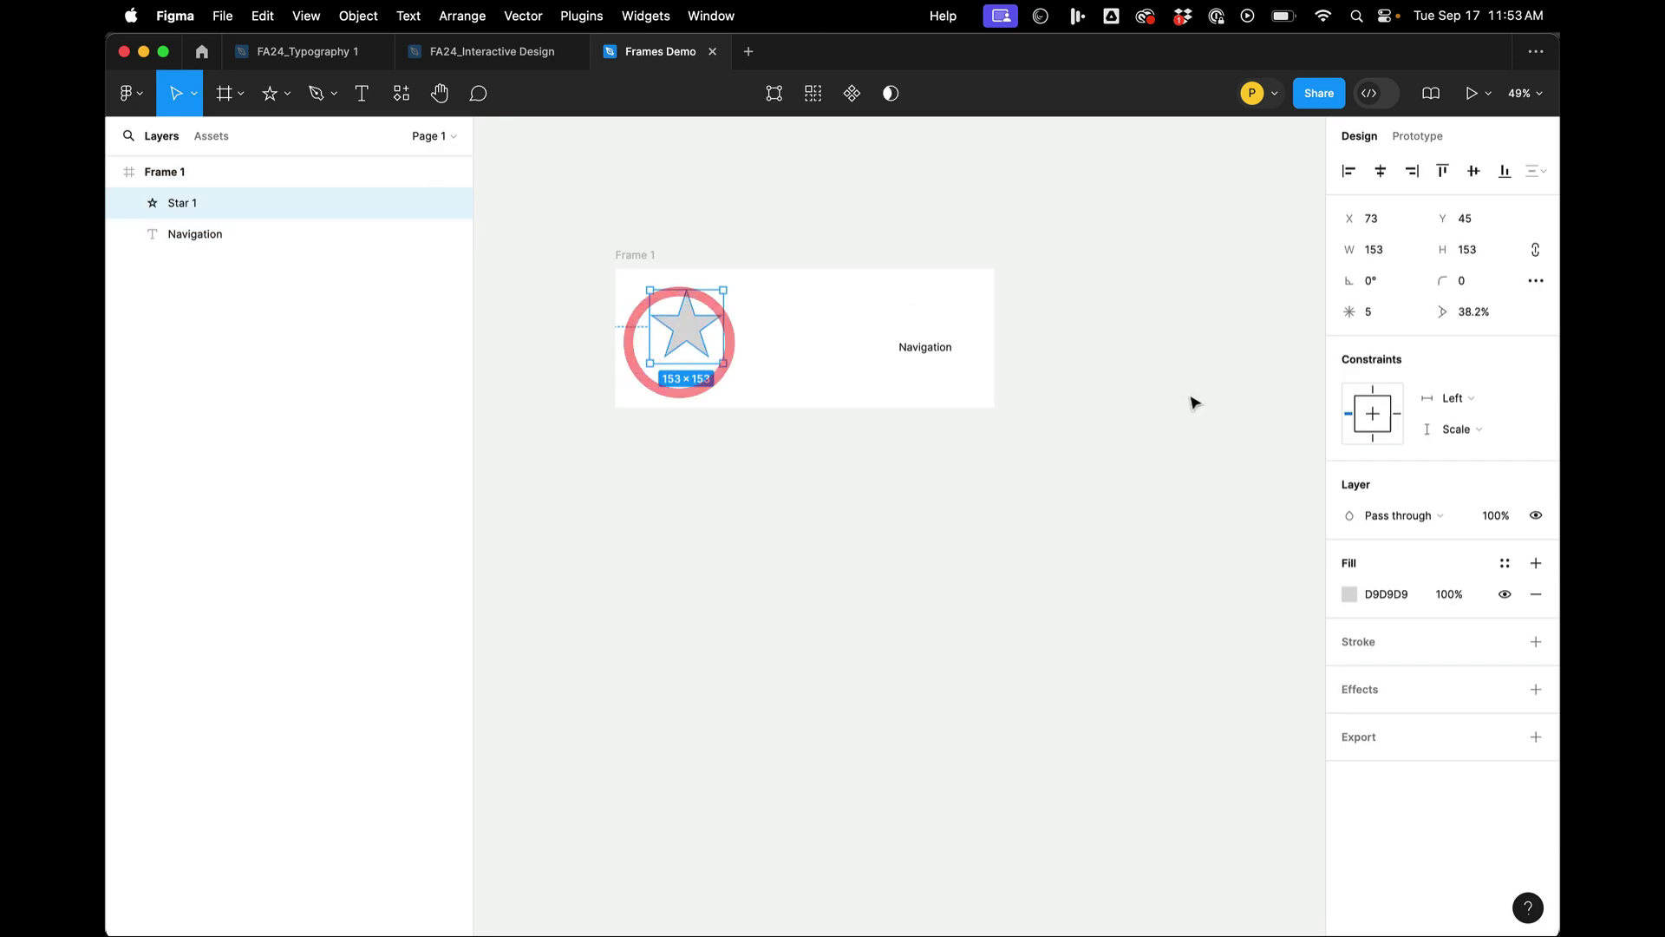
click(1475, 402)
click(1467, 483)
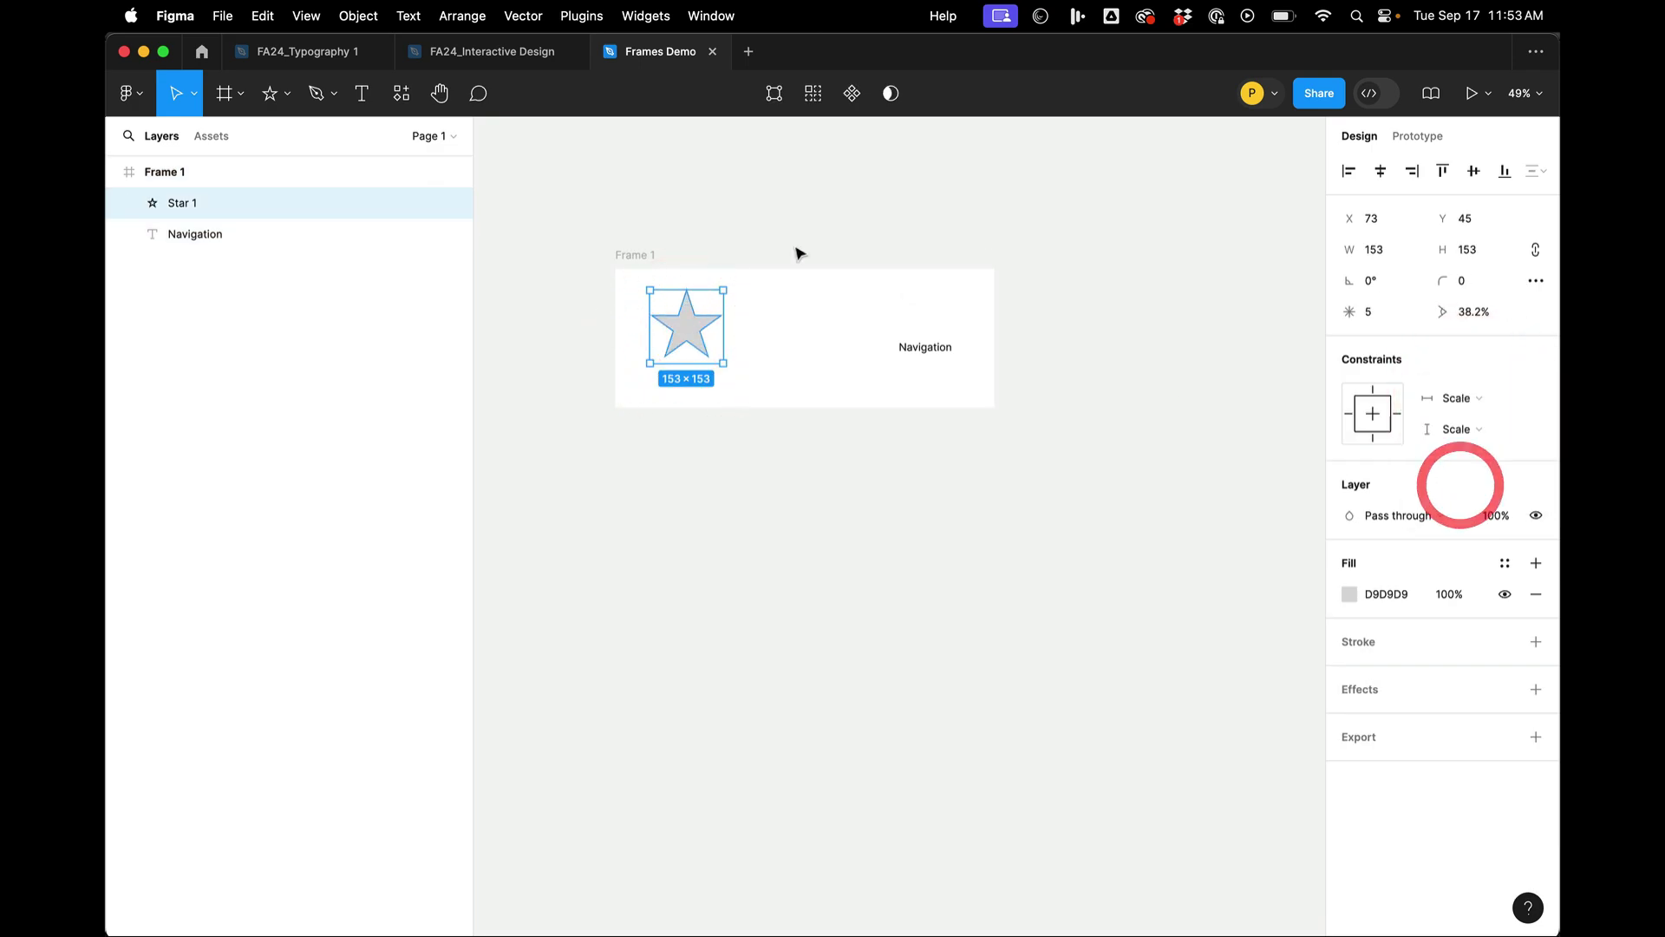
click(651, 255)
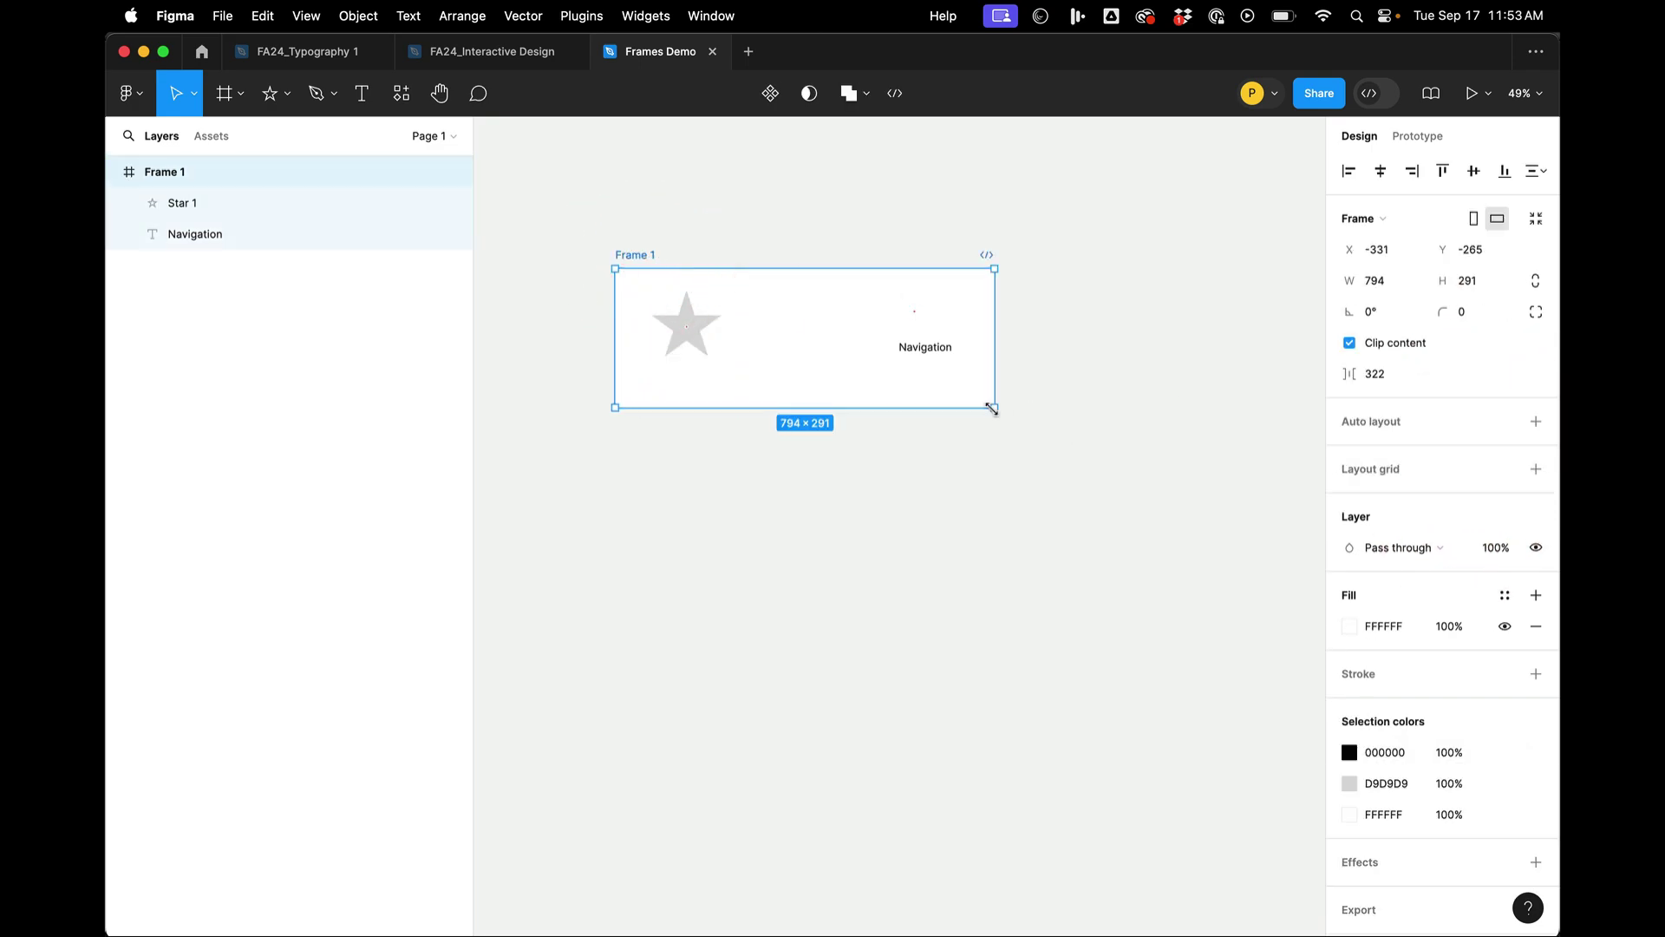
drag(994, 408, 934, 518)
key(shift)
key(super+shift+z)
key(super+z)
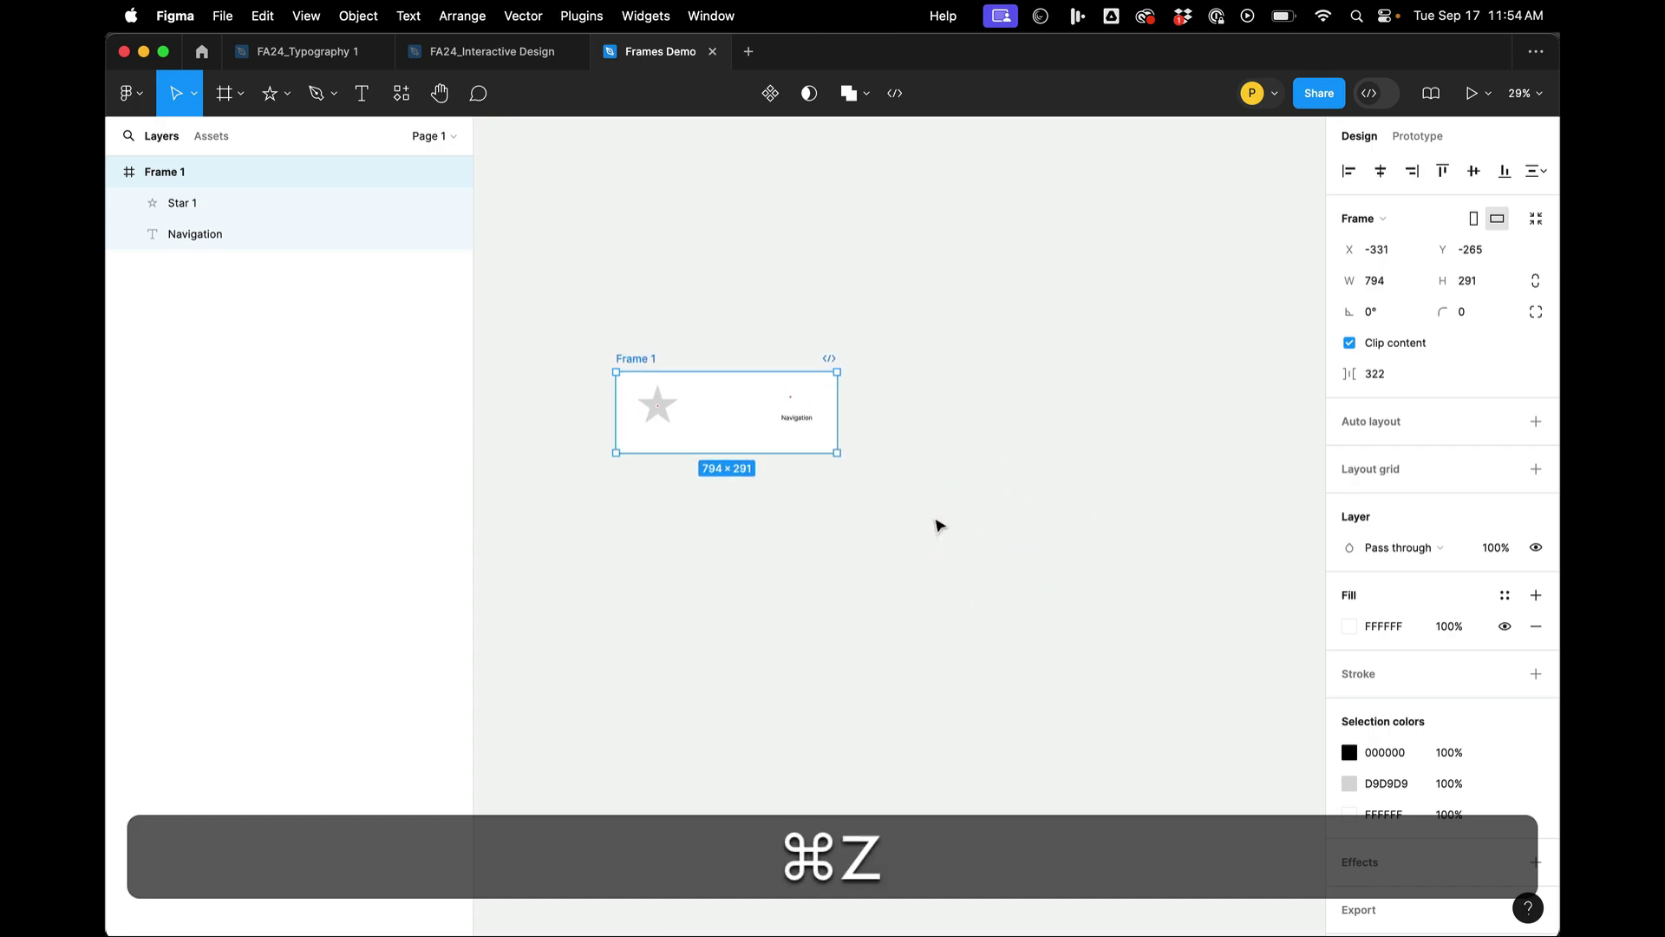
click(771, 541)
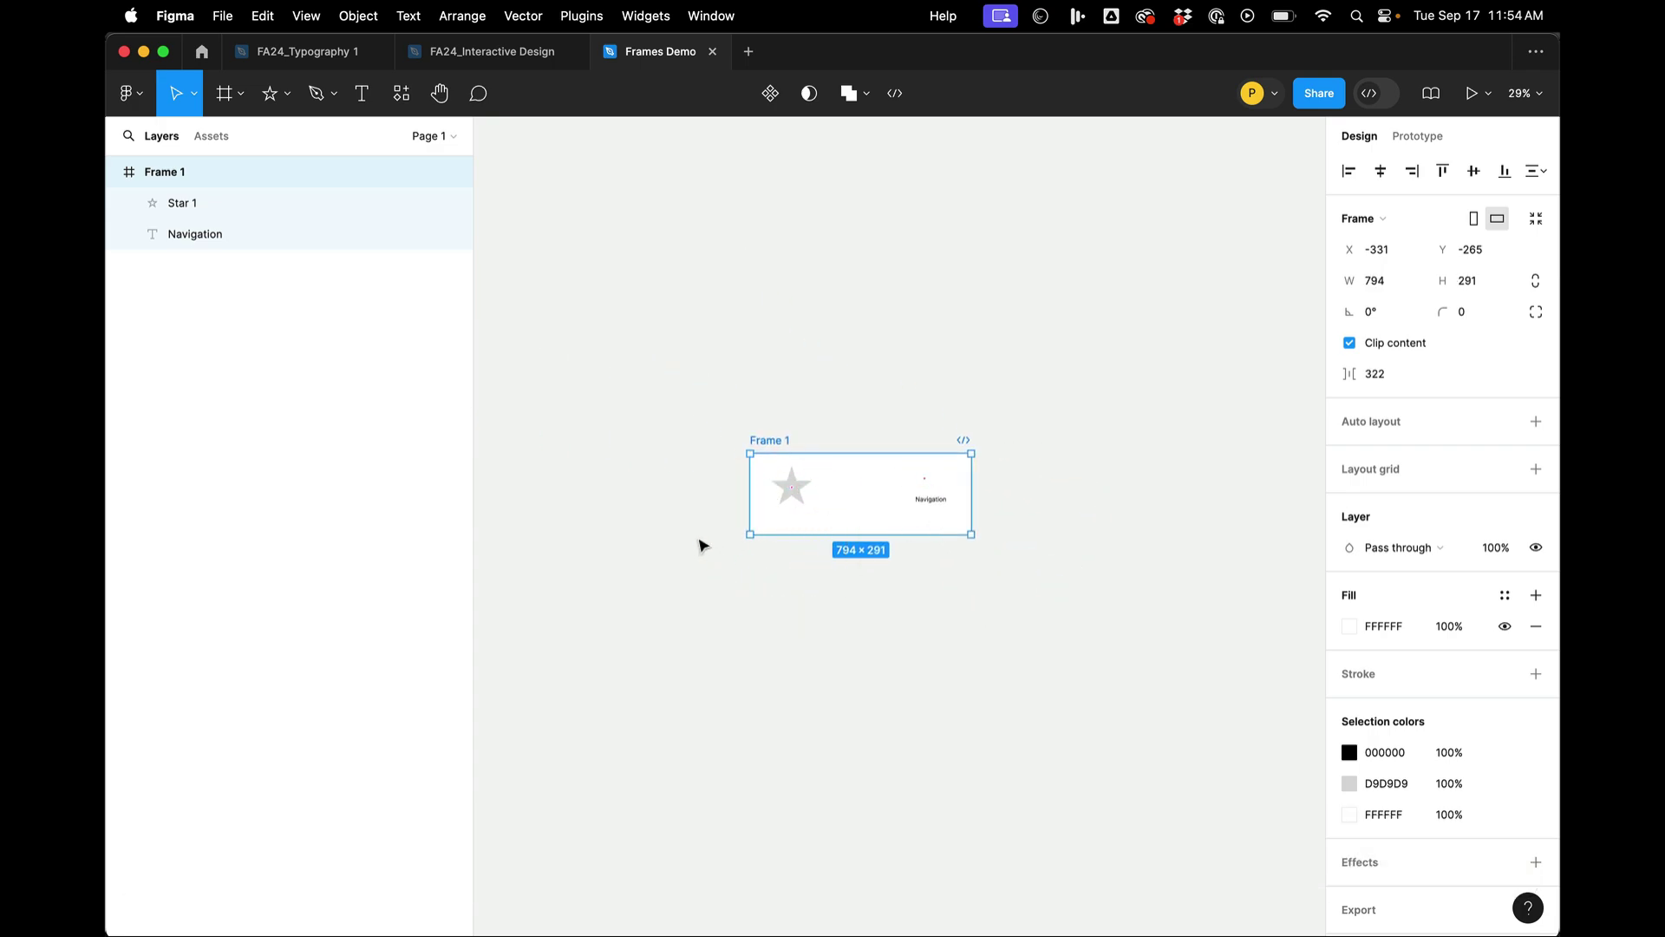
scroll(710, 535, up, 2)
scroll(710, 535, up, 3)
Step: Delete the star and Navigation text, then resize the empty Frame 1 to 683×454
click(746, 293)
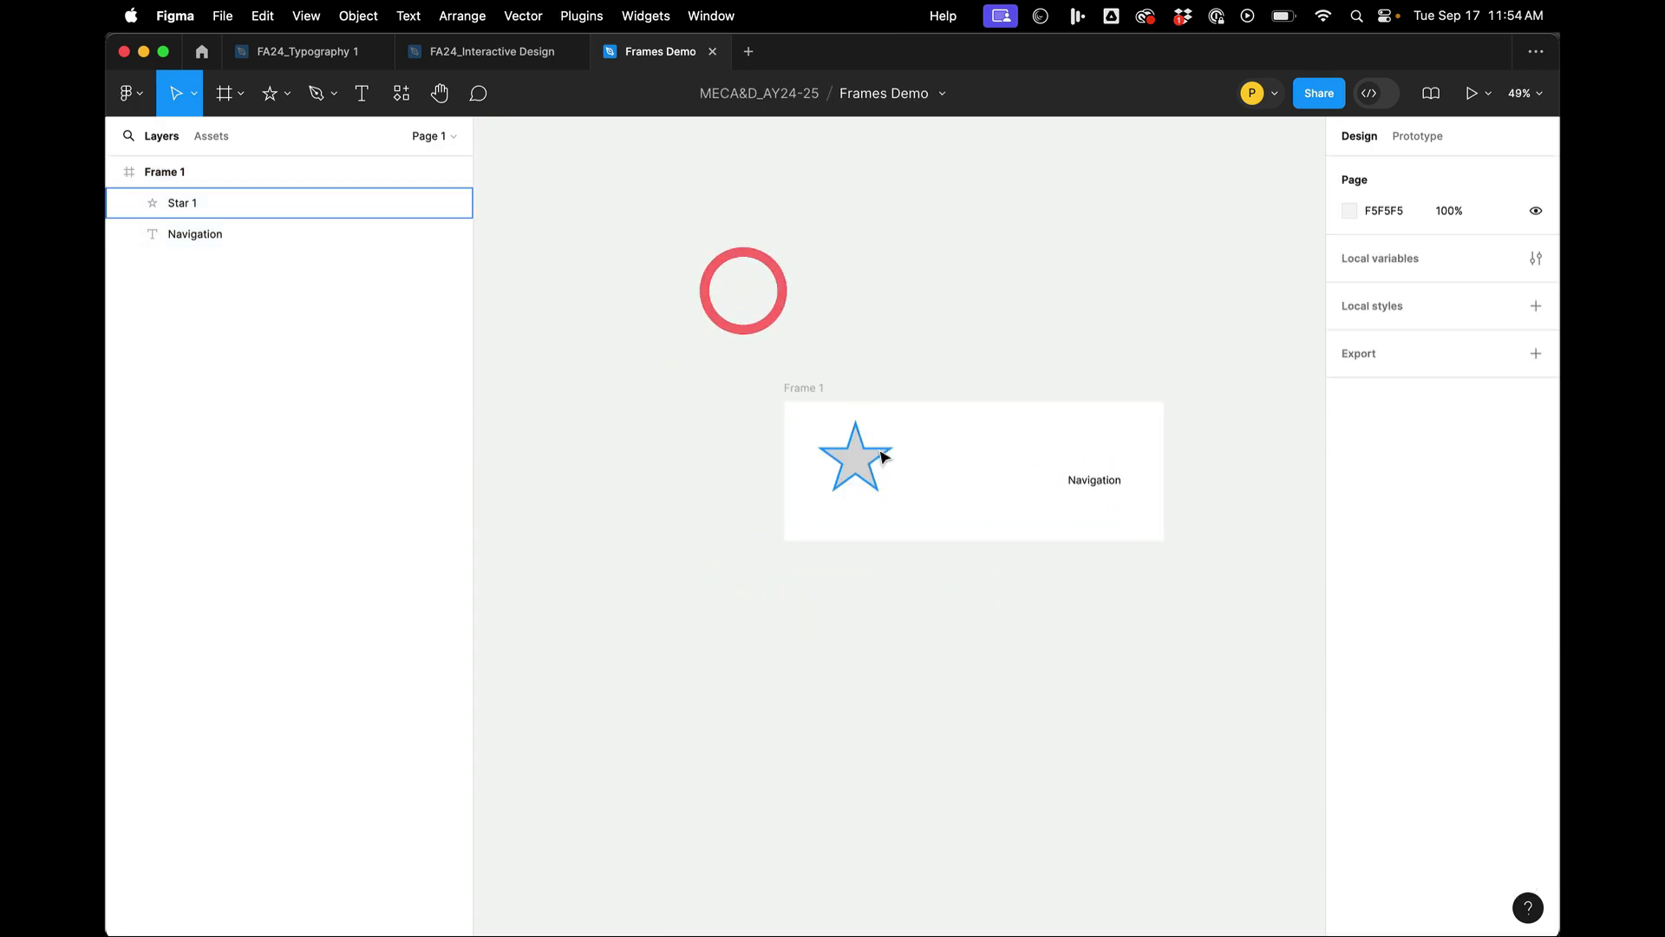
click(870, 450)
shift+click(1104, 484)
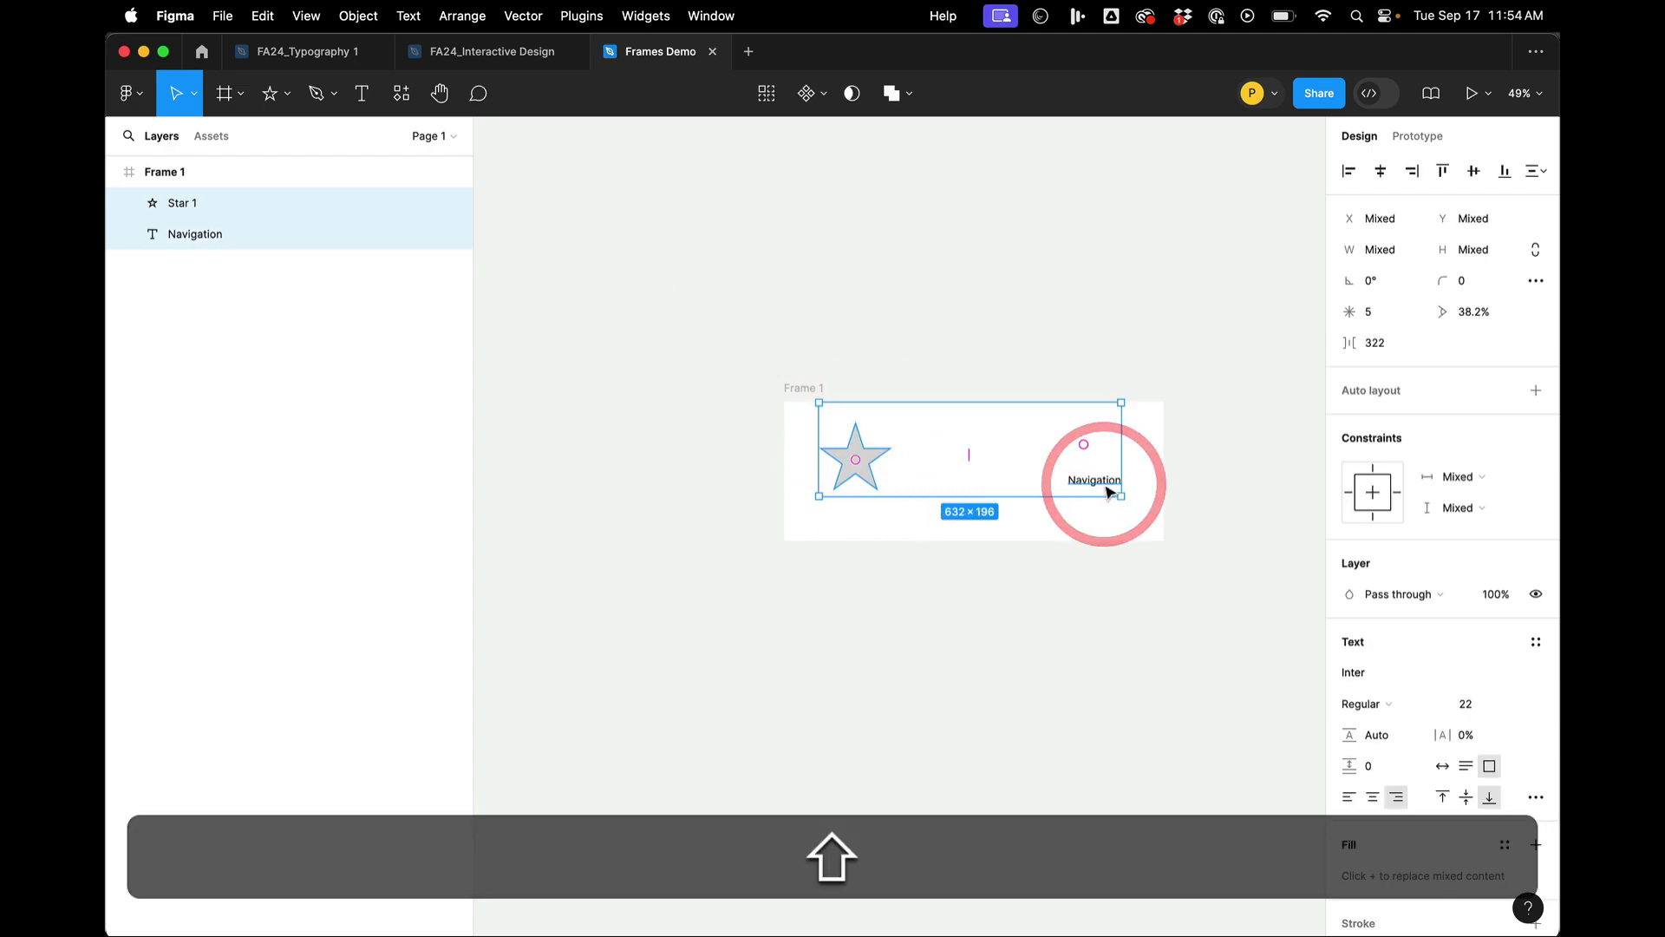
key(shift+BackSpace)
click(851, 459)
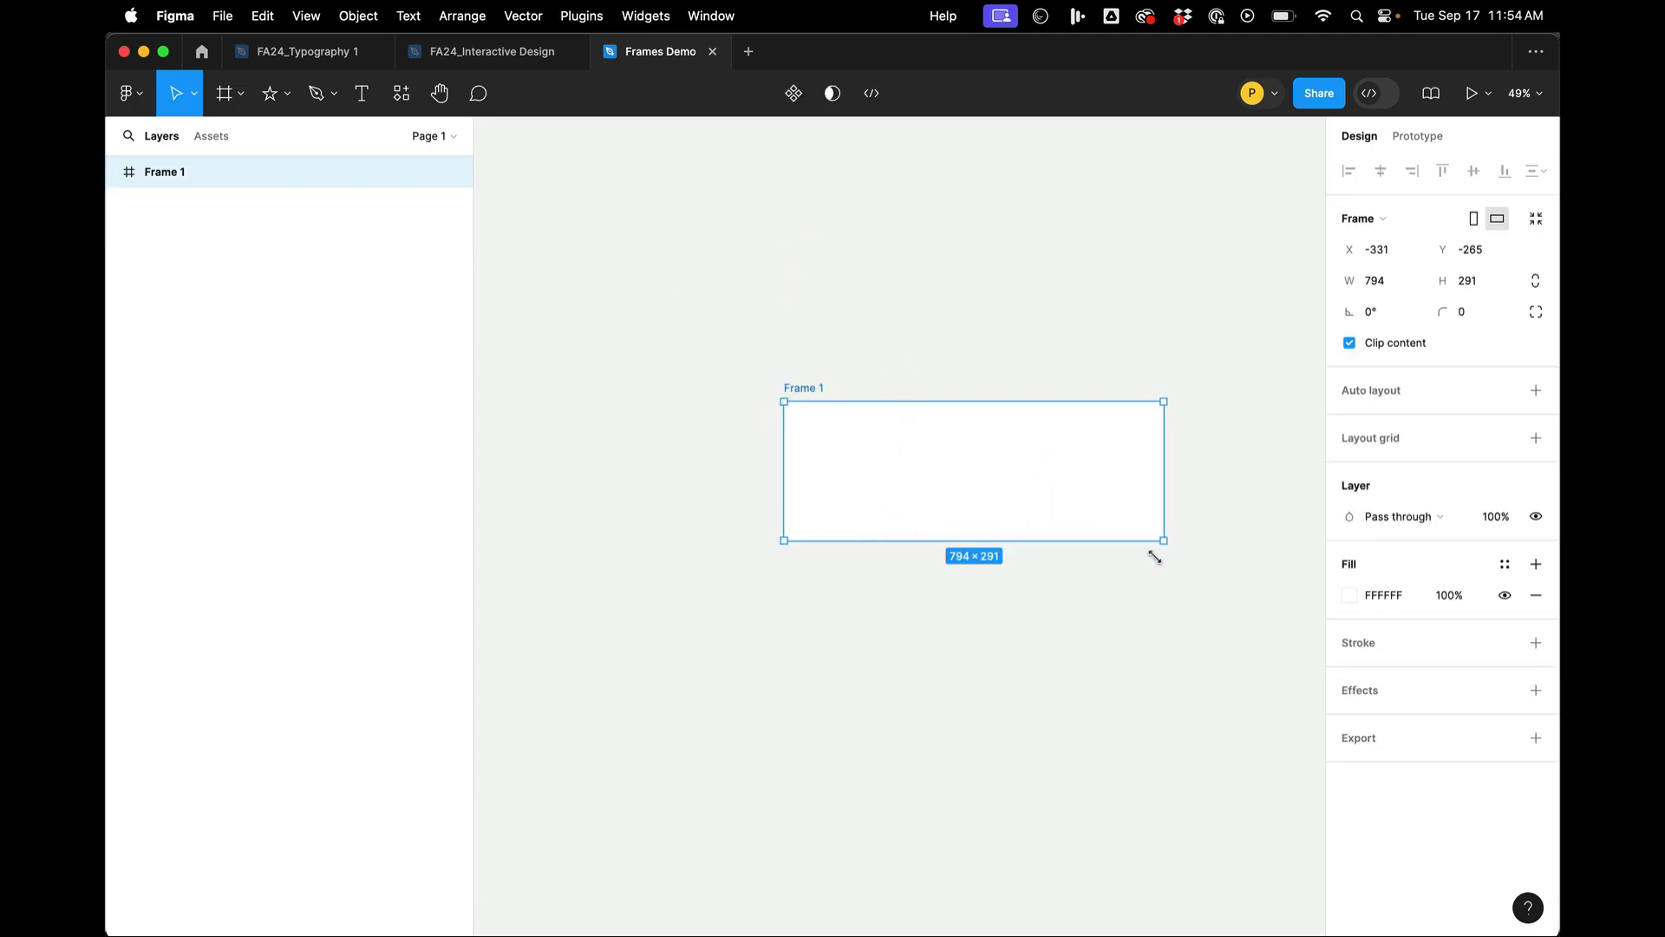
drag(1163, 539, 1107, 620)
scroll(1107, 617, right, 3)
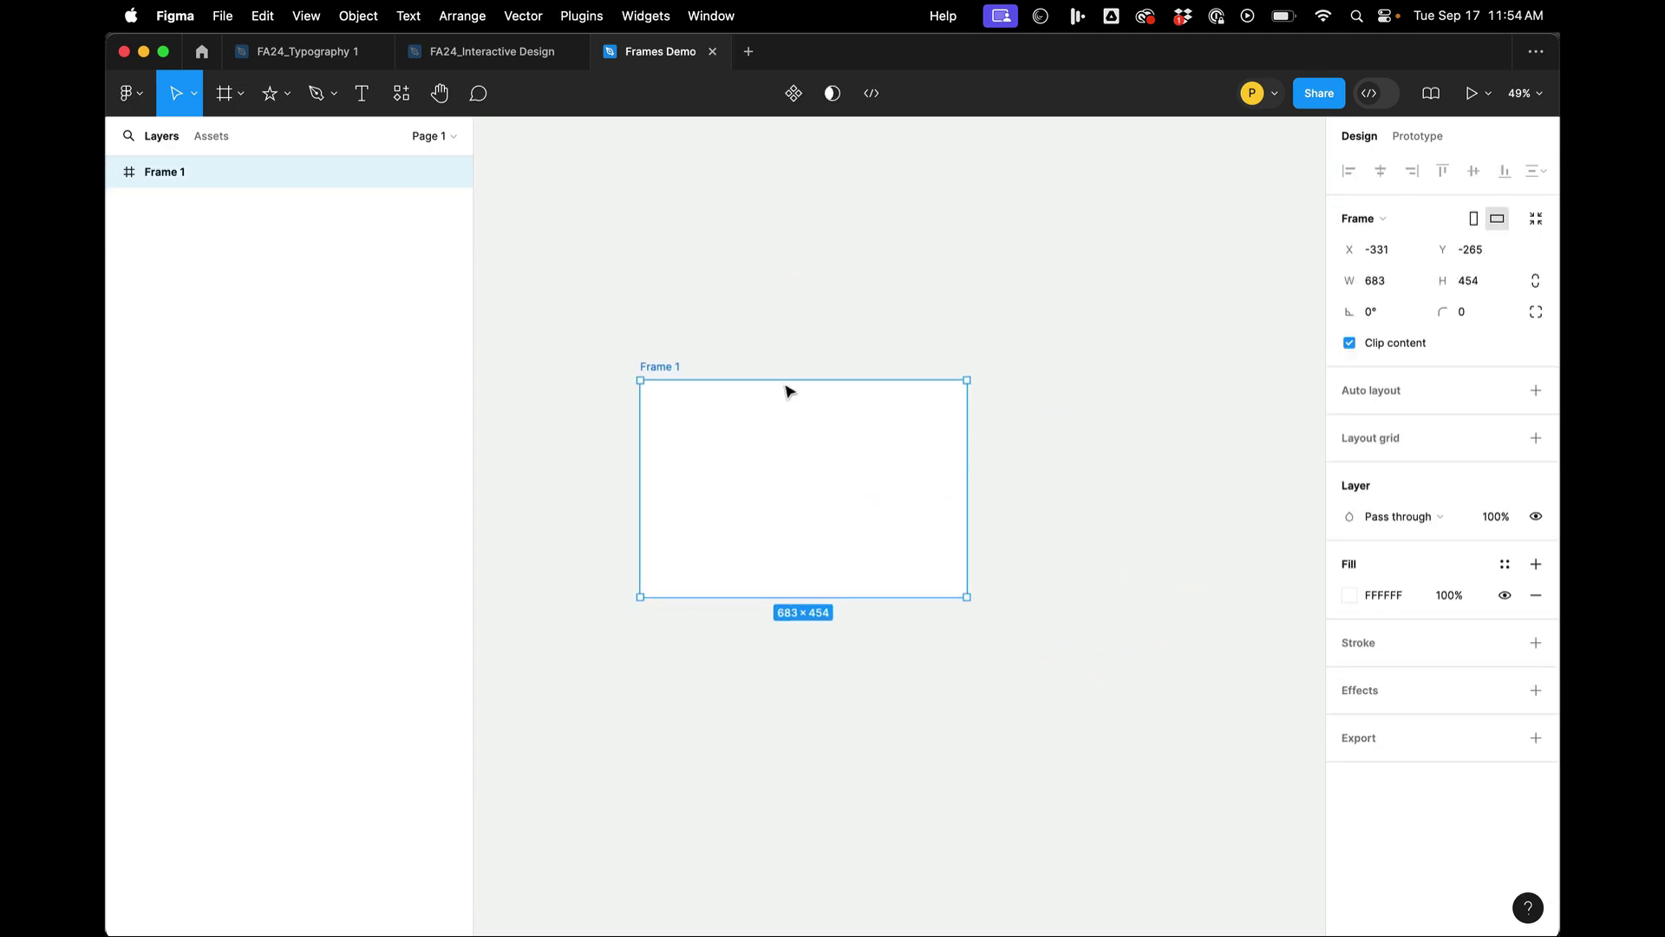
Step: Duplicate Frame 1 twice to the right as Frames 2 and 3, then select all three
click(804, 302)
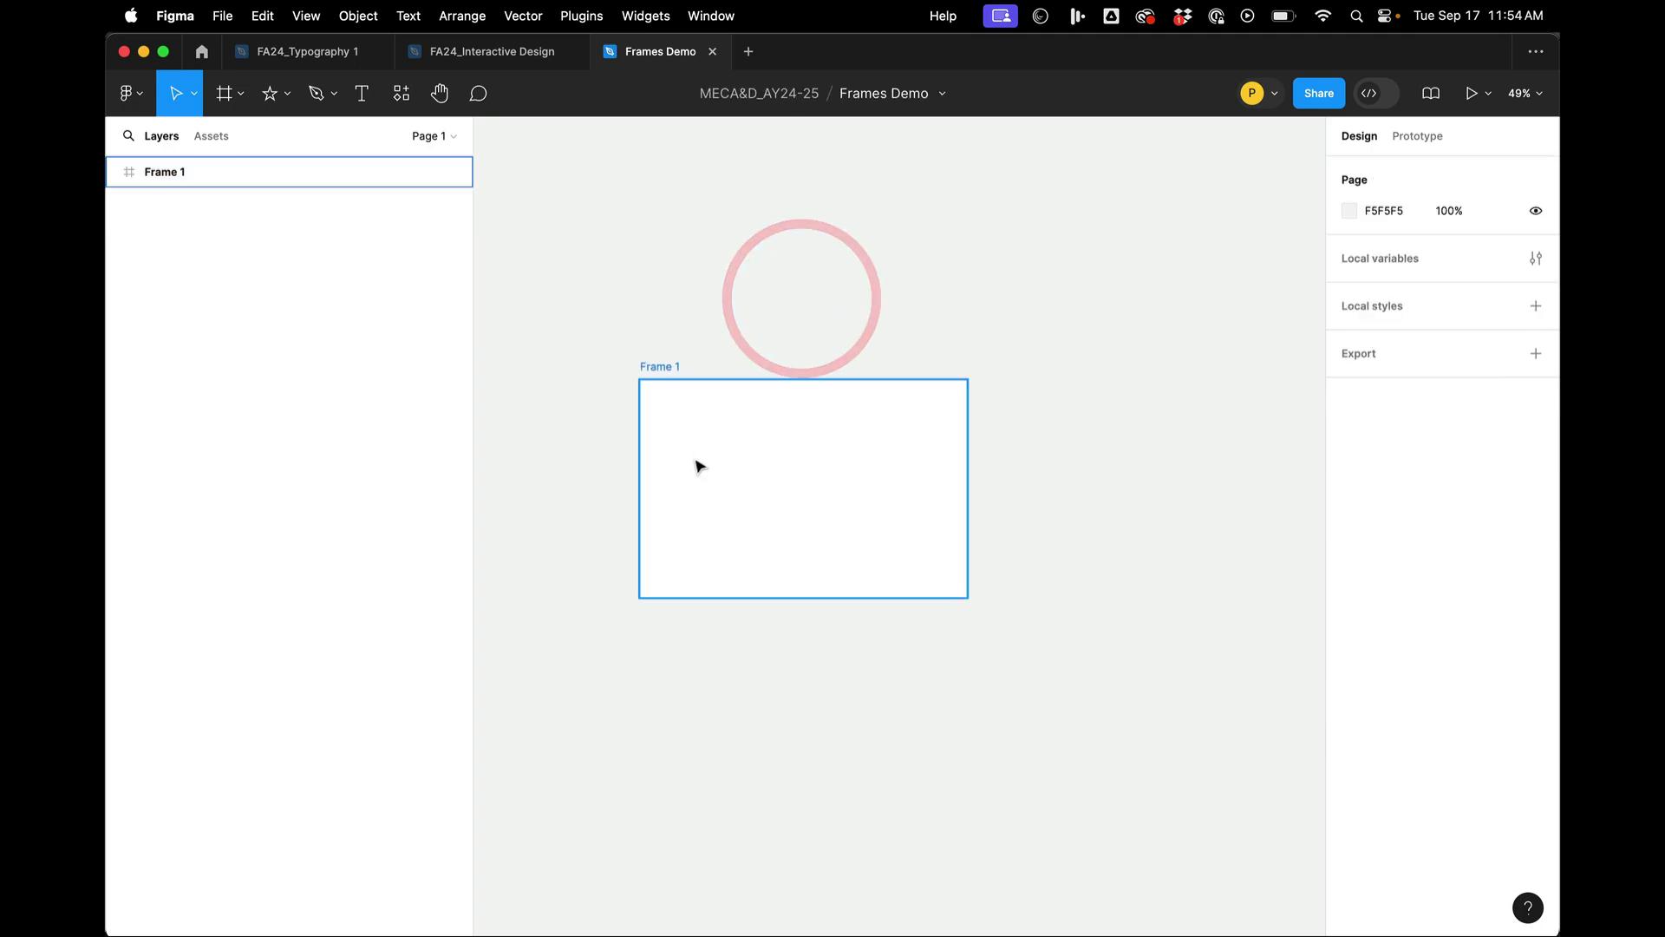
drag(692, 457, 1182, 487)
scroll(1182, 487, down, 5)
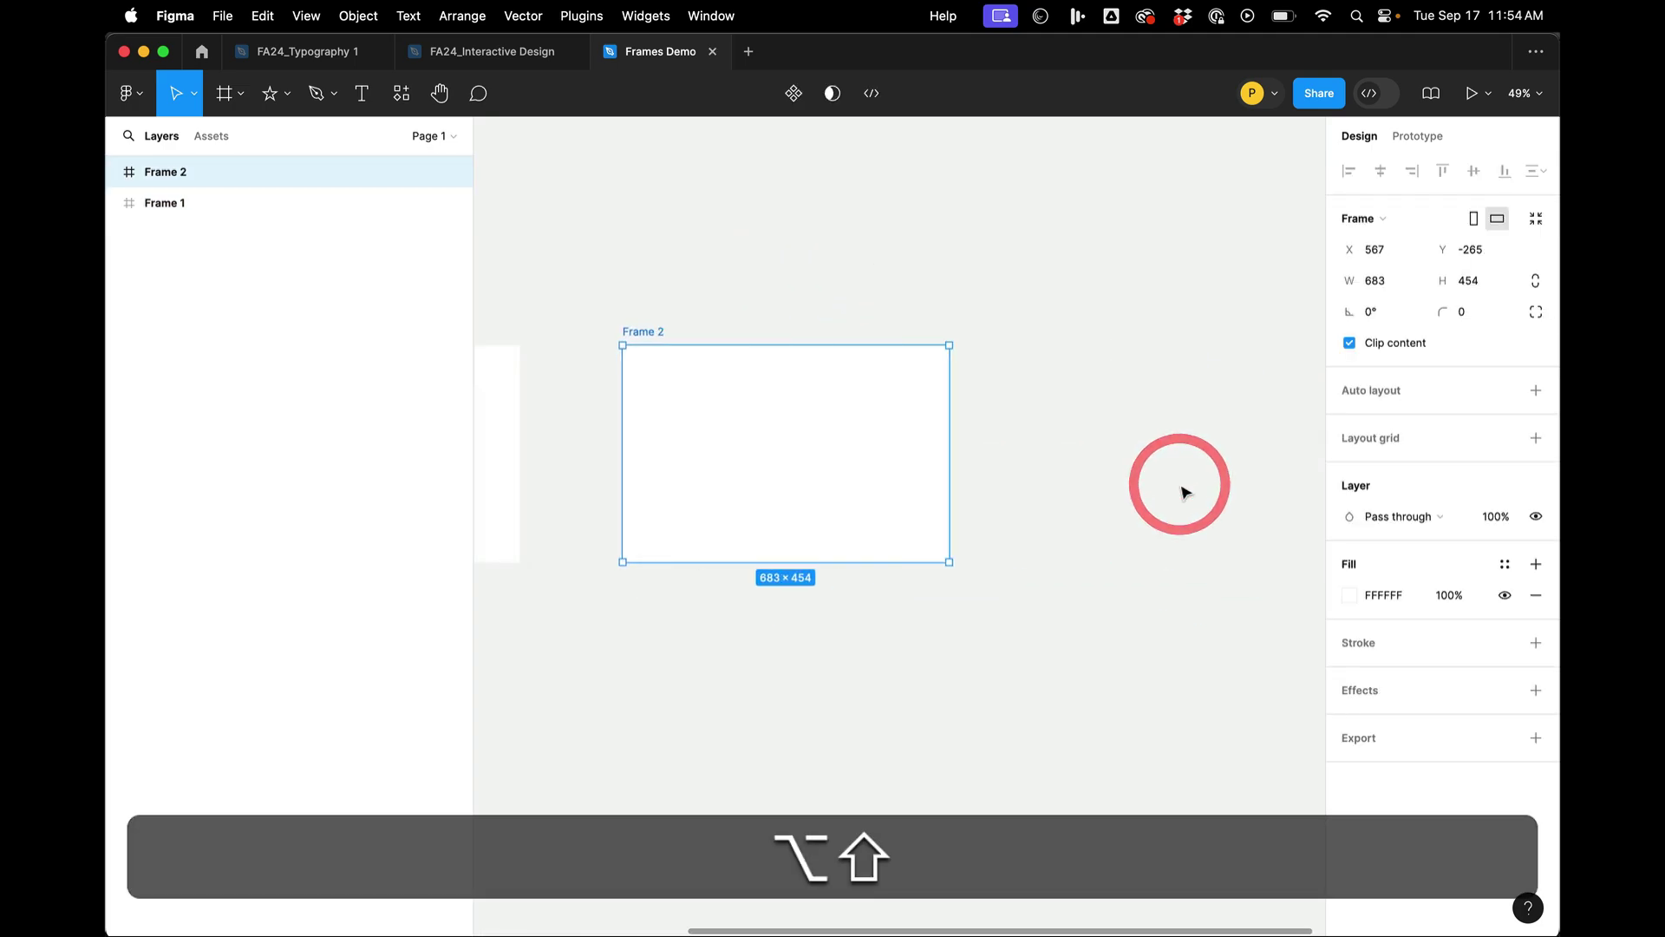
drag(962, 487, 1171, 647)
click(824, 485)
shift+click(963, 476)
shift+click(1174, 483)
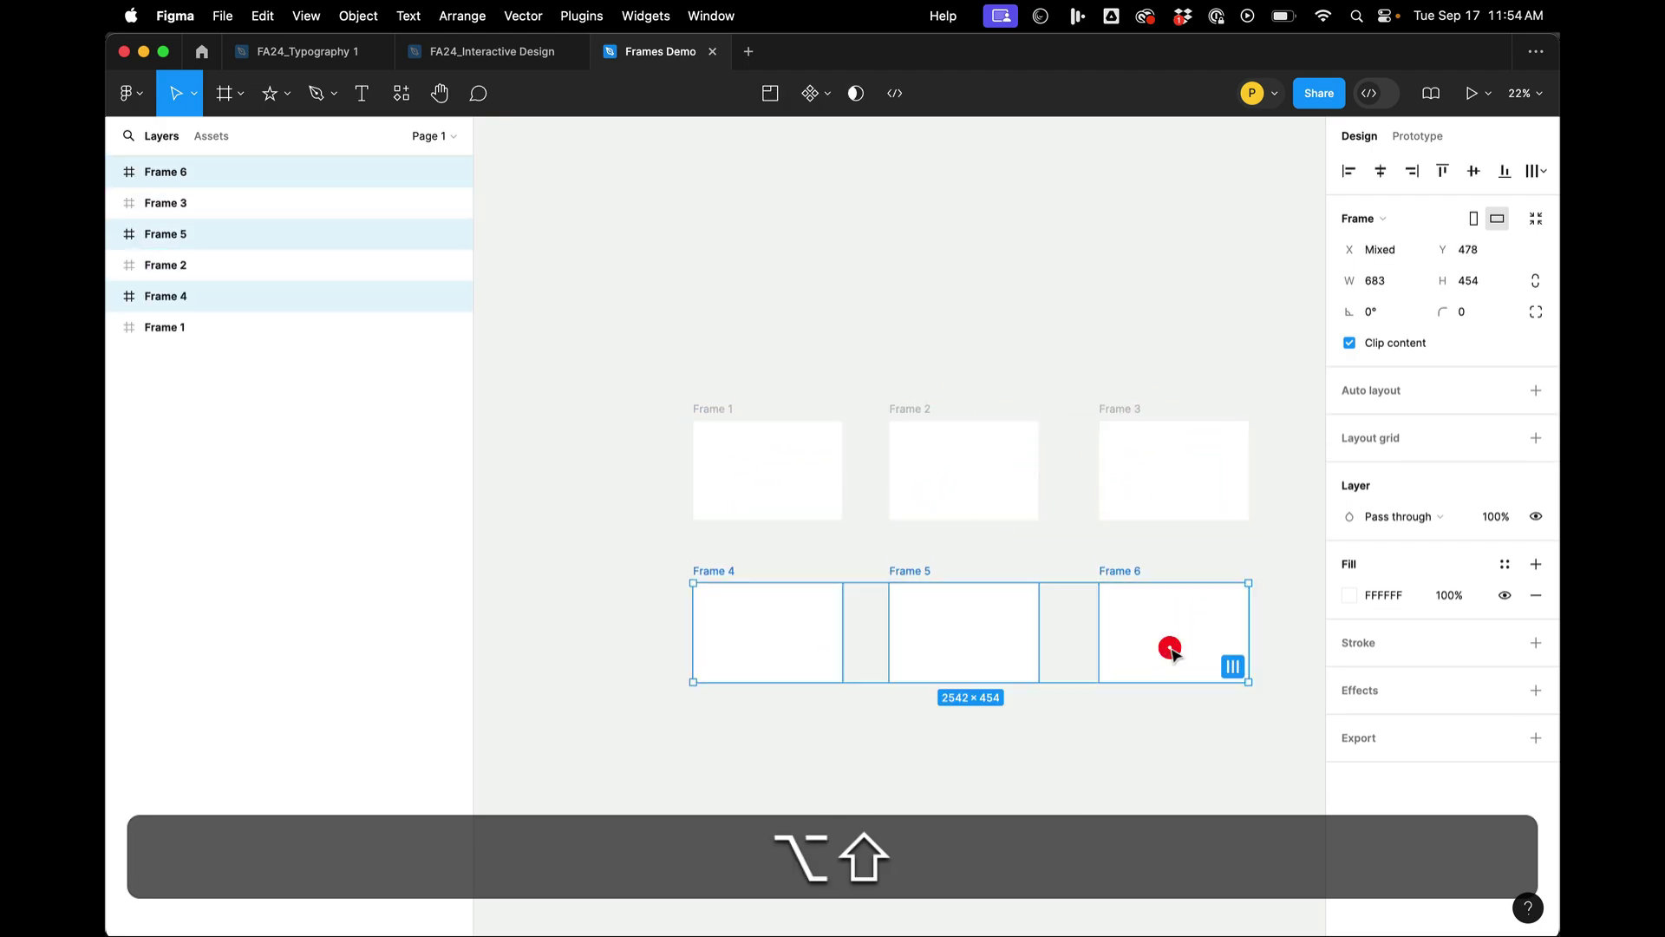
Step: Add a text layer reading '1' inside Frame 1
click(1031, 216)
key(t)
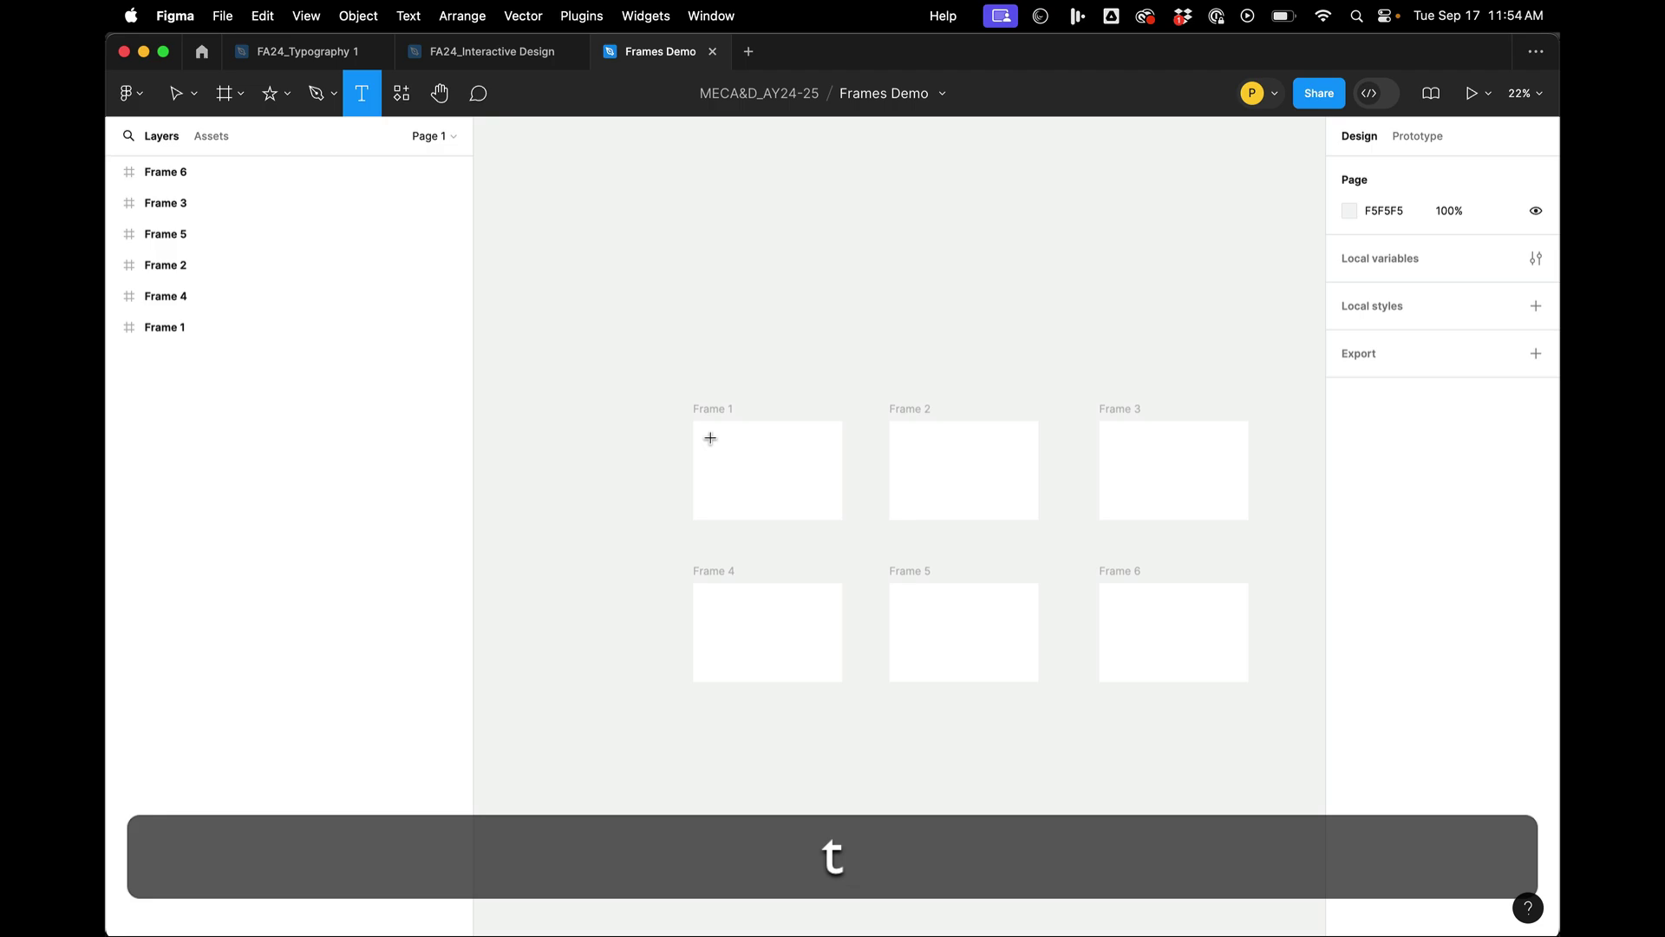
drag(710, 438, 822, 500)
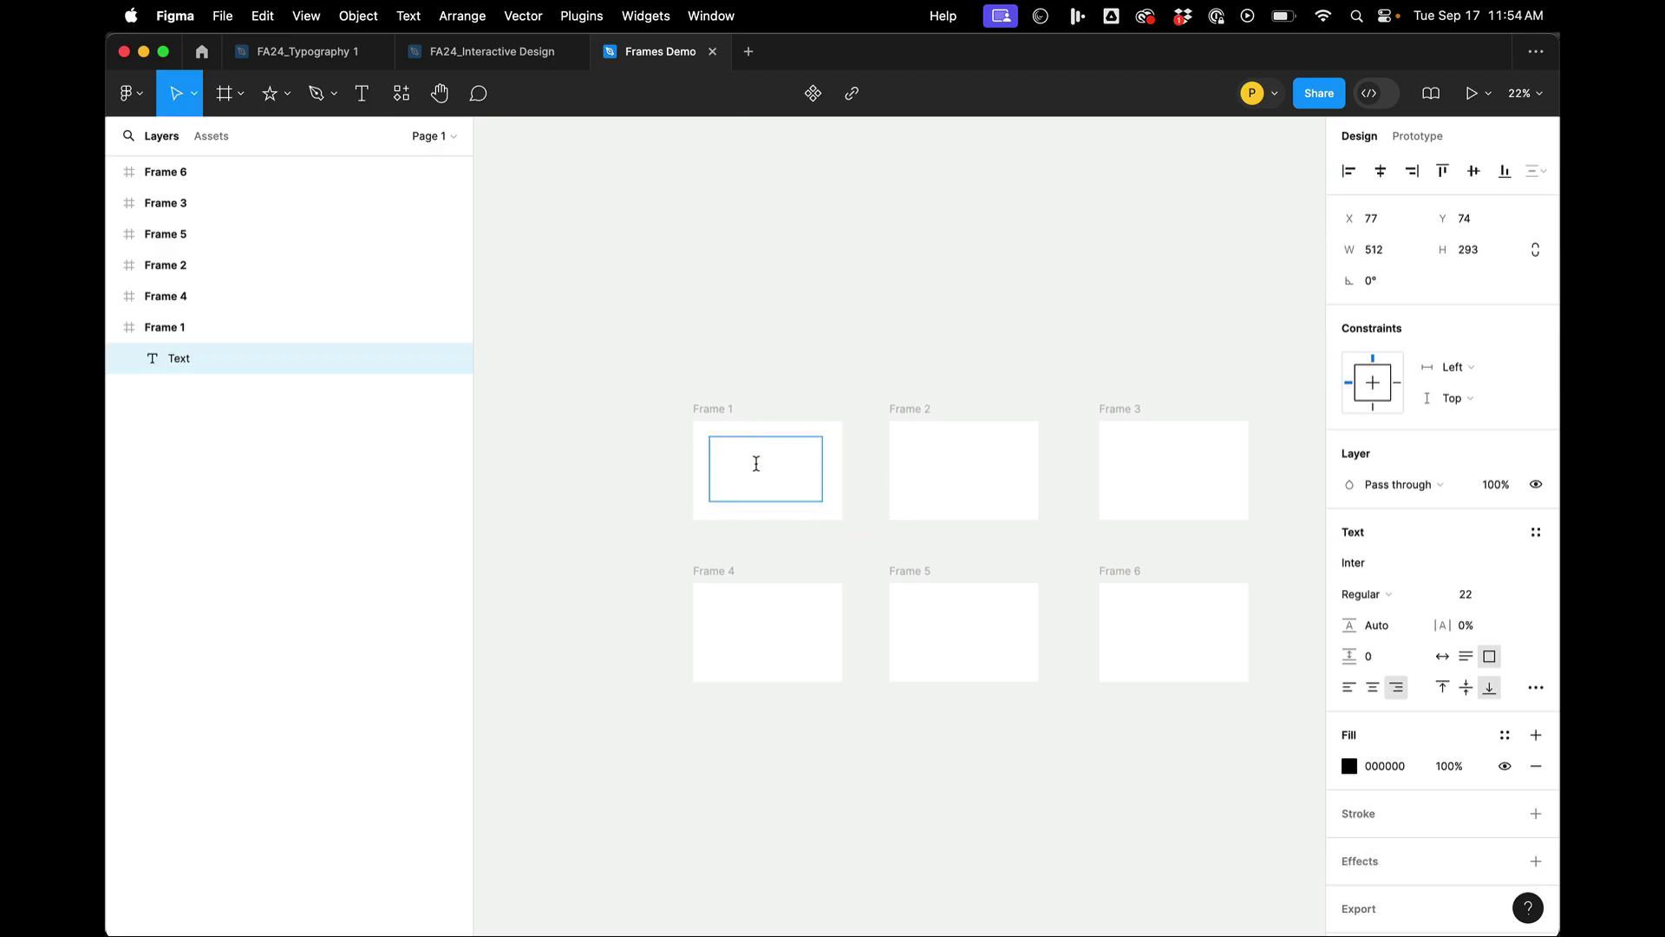
click(732, 317)
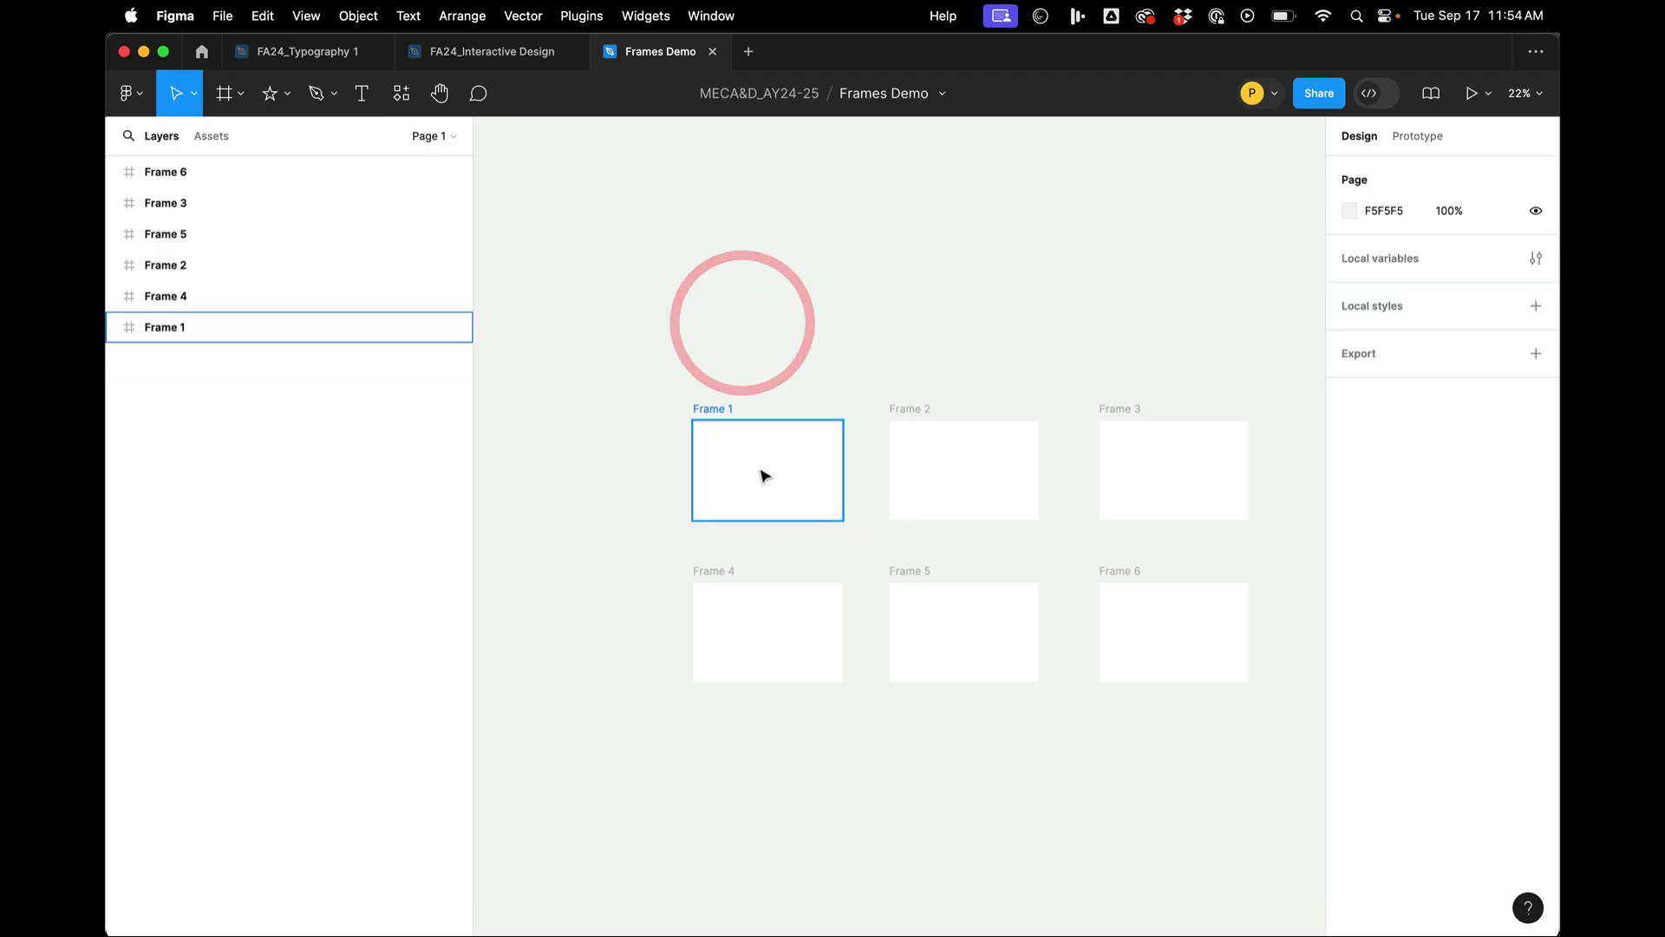
click(763, 464)
key(t)
drag(747, 432, 820, 494)
text(1)
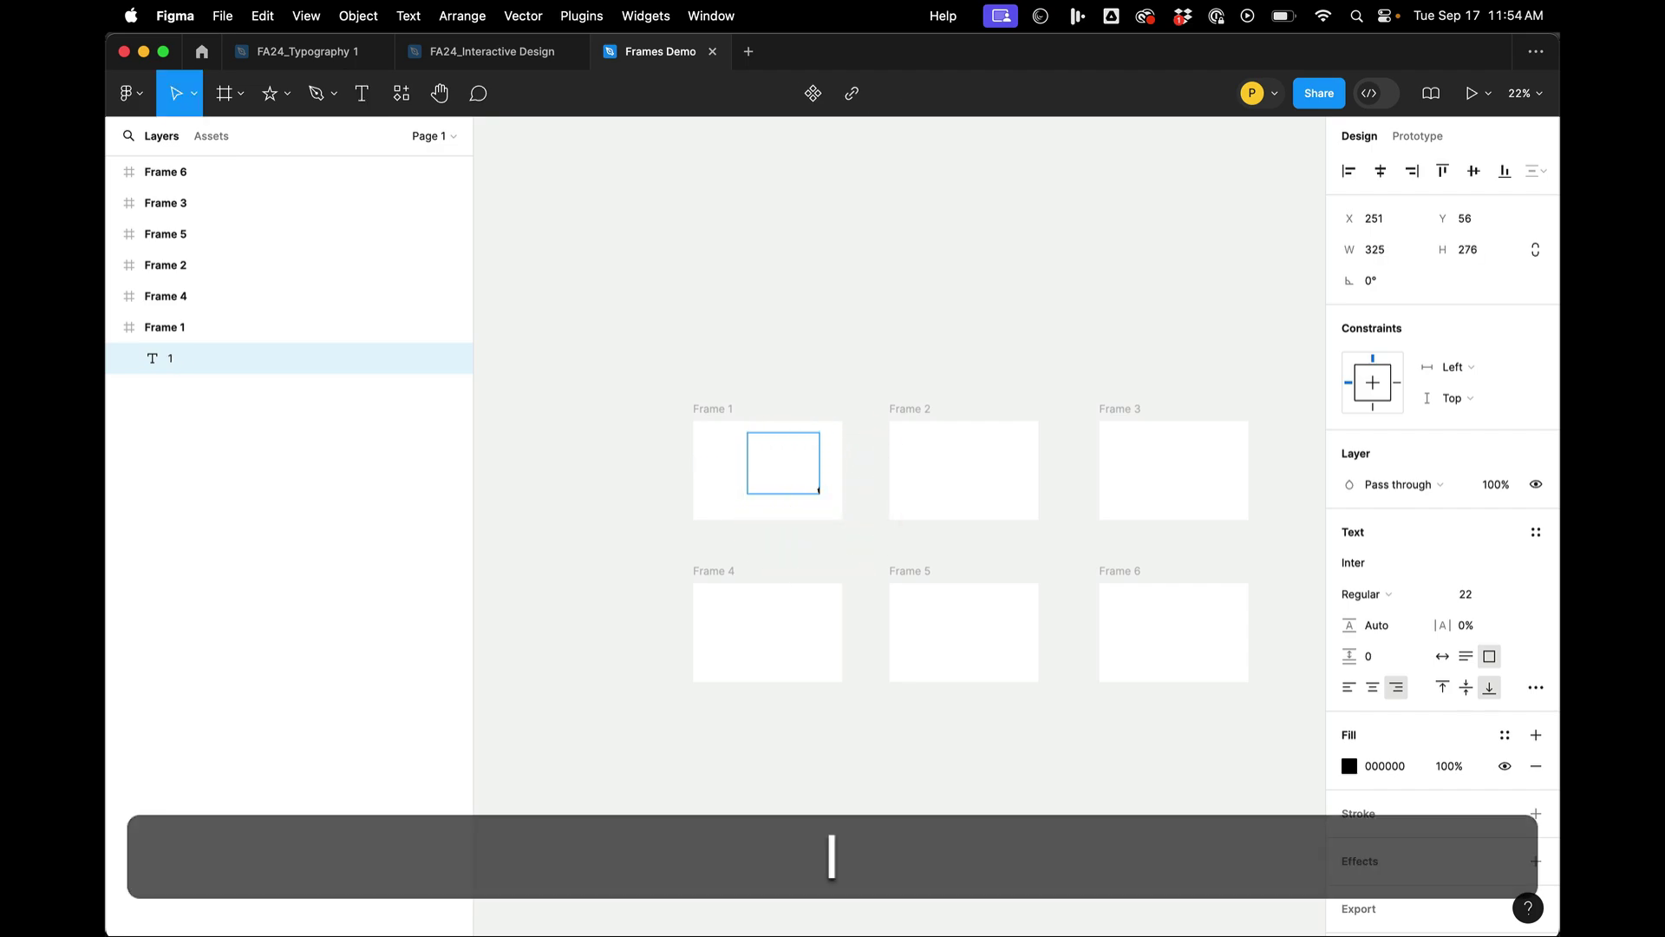
click(789, 352)
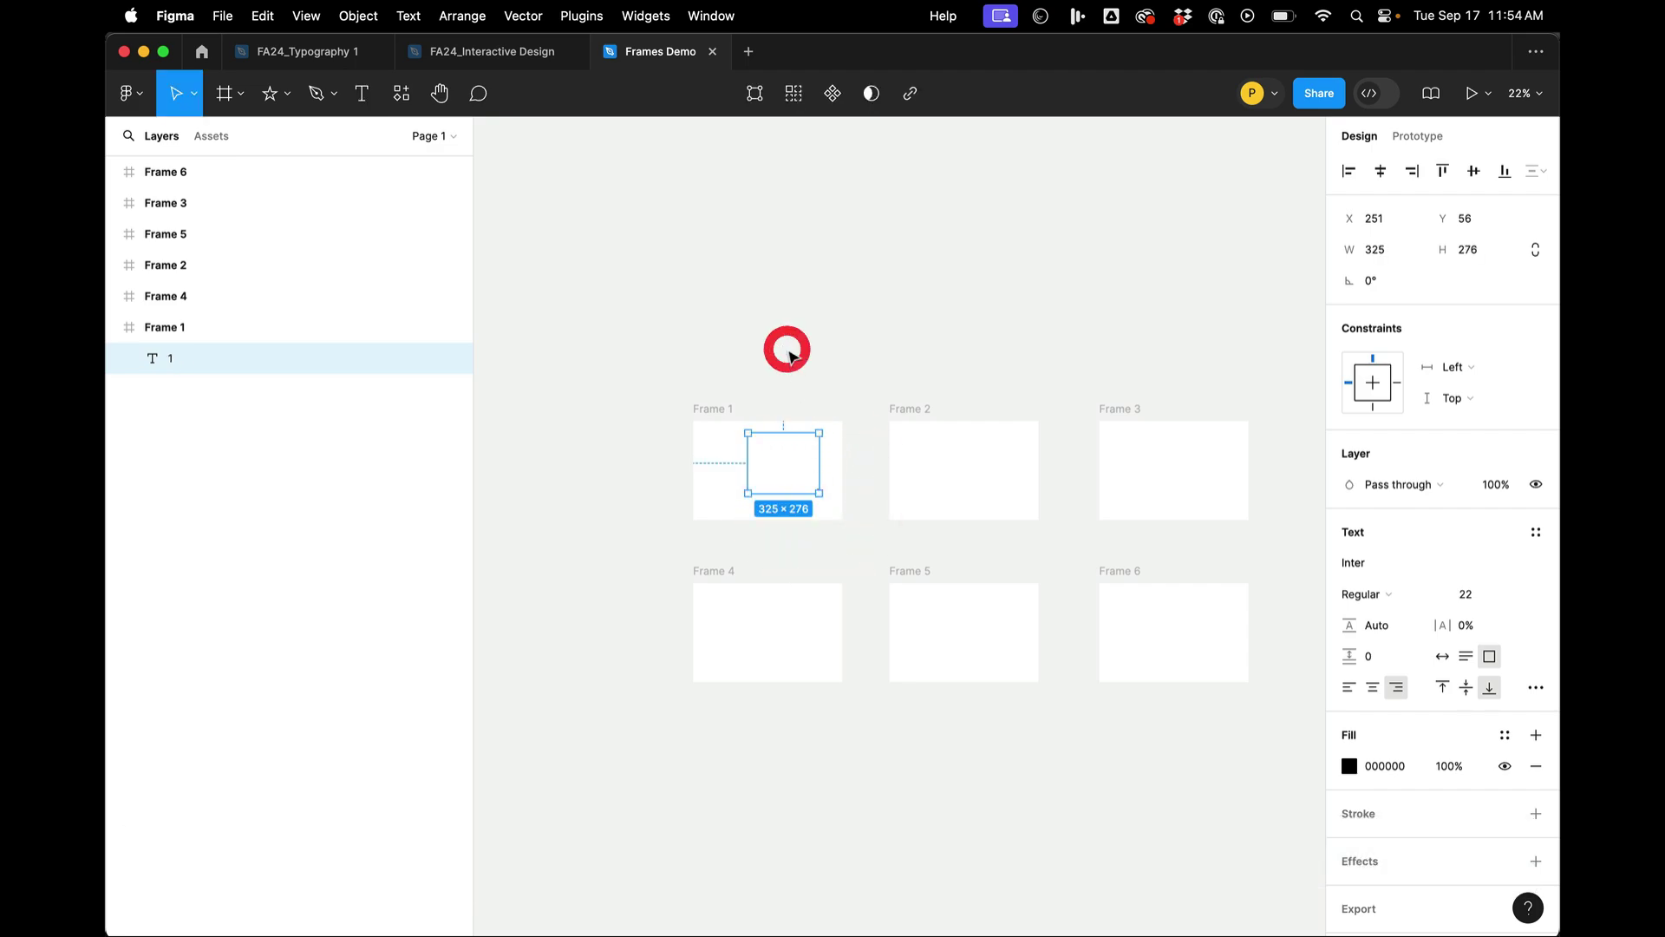
Step: Set the '1' text's constraints to Center horizontally and Center vertically
click(1444, 371)
click(1458, 431)
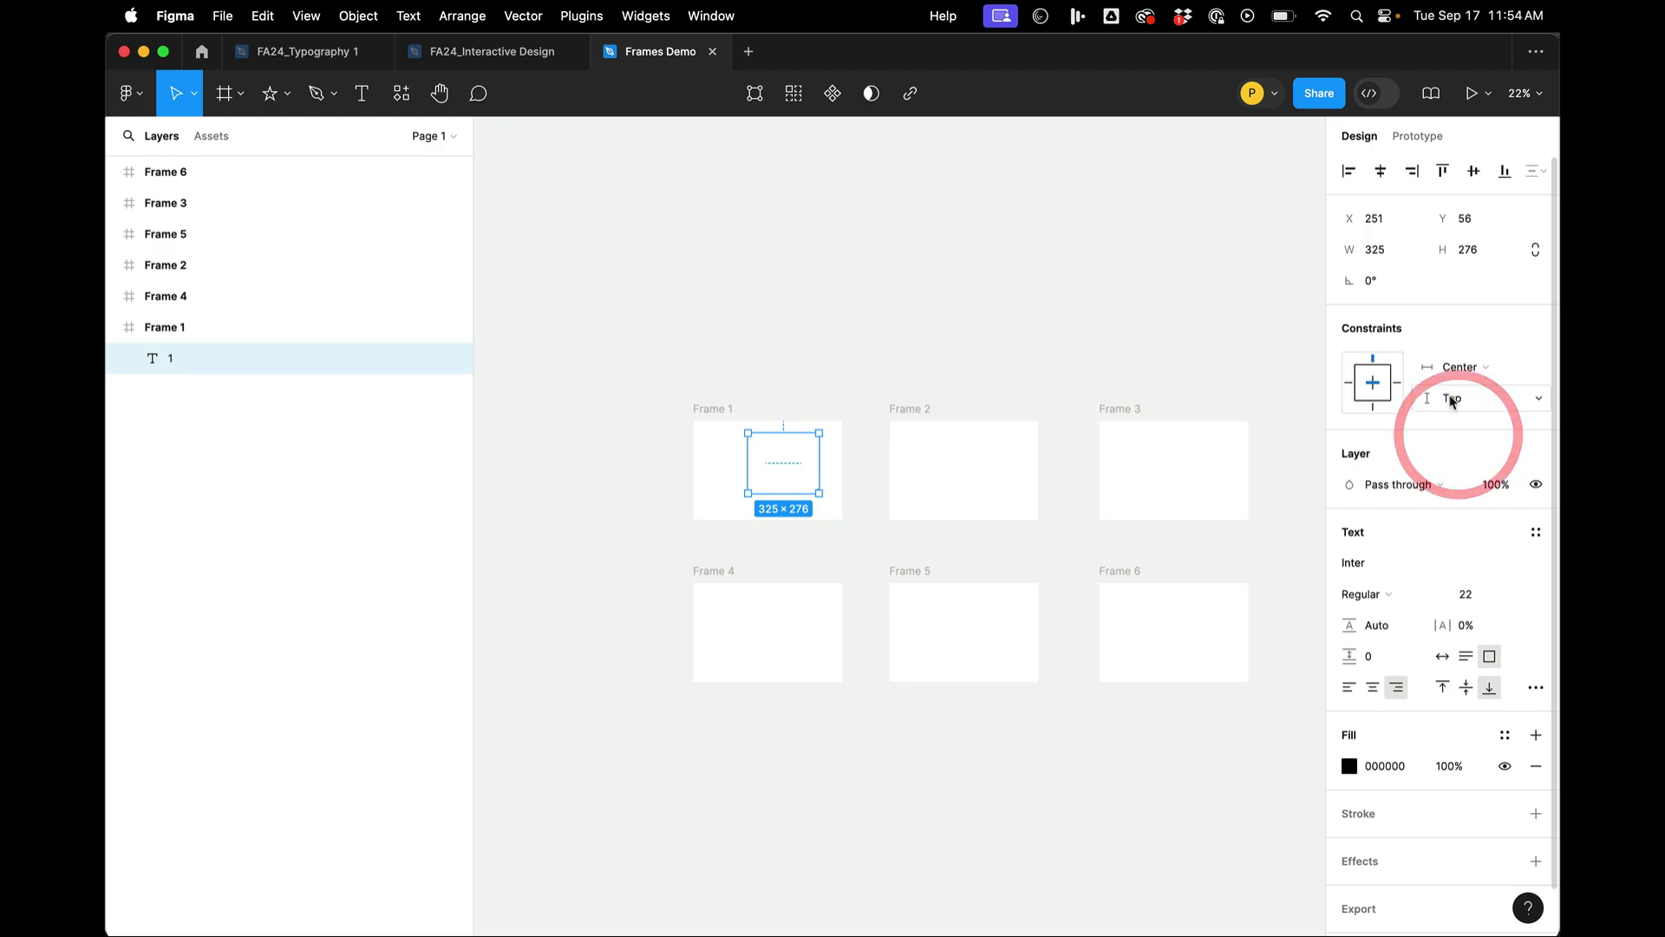
click(1453, 401)
click(1457, 464)
Step: Raise the font size to 212 and centre- and middle-align the text in its box
click(1466, 594)
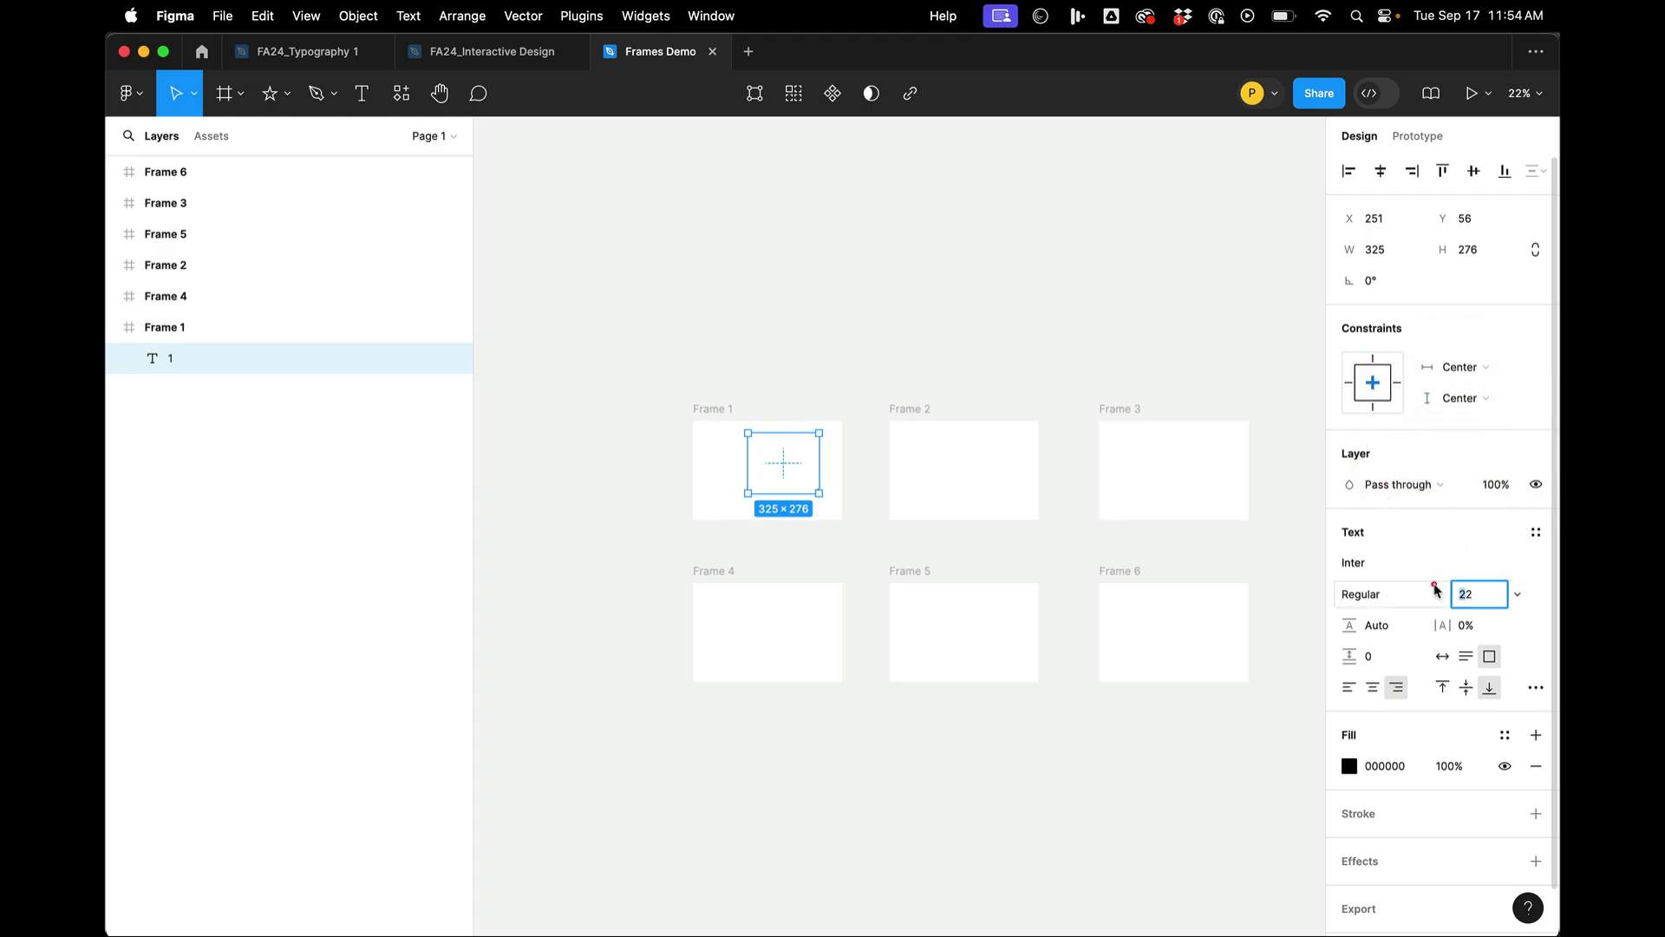
key(shift+Up)
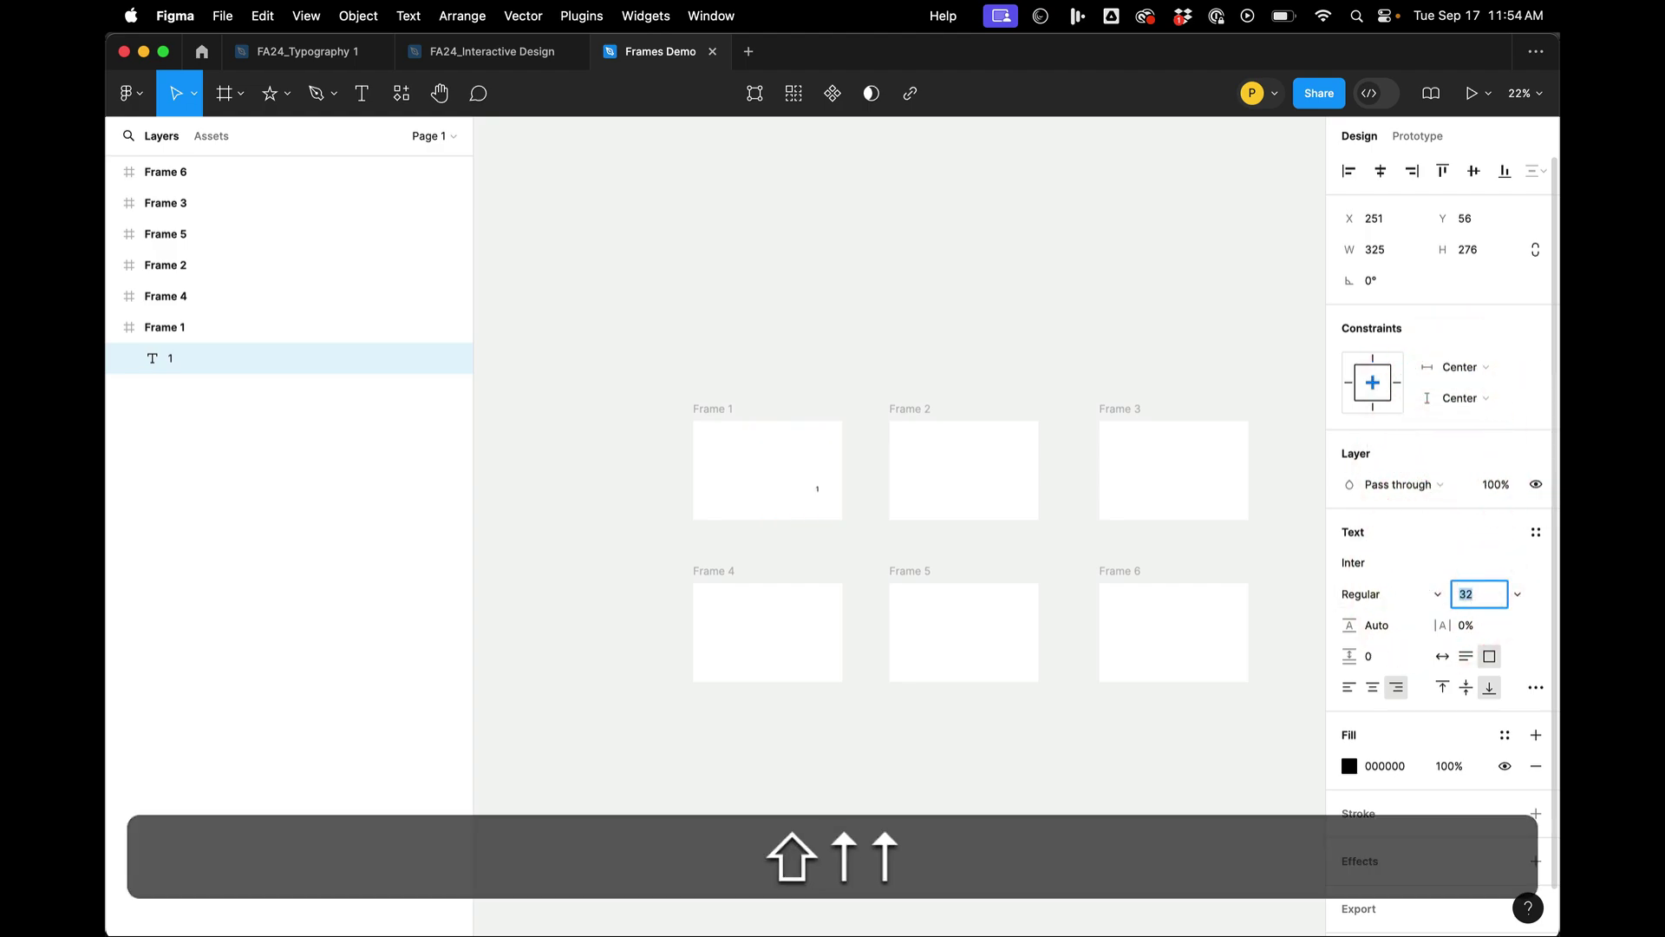
key(shift+Up)
key(shift+Up)
key(shift+Up)
key(shift+Up)
key(shift+Up)
key(shift+Up)
key(shift+Up)
key(shift+Up)
key(shift+Up)
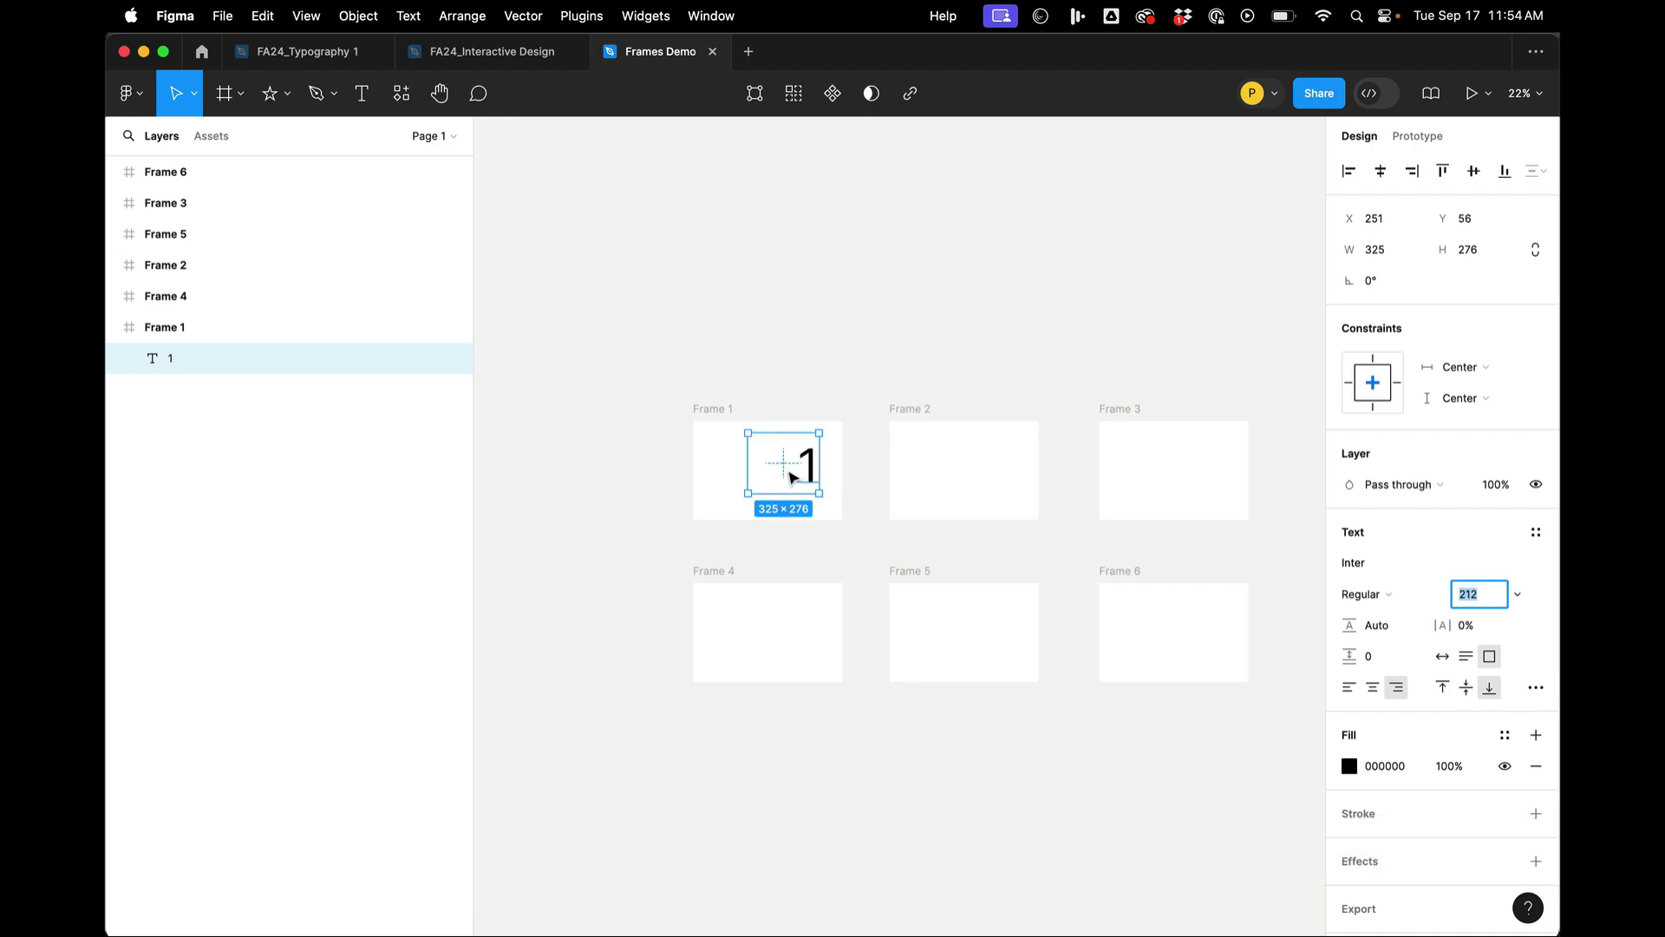
click(1466, 687)
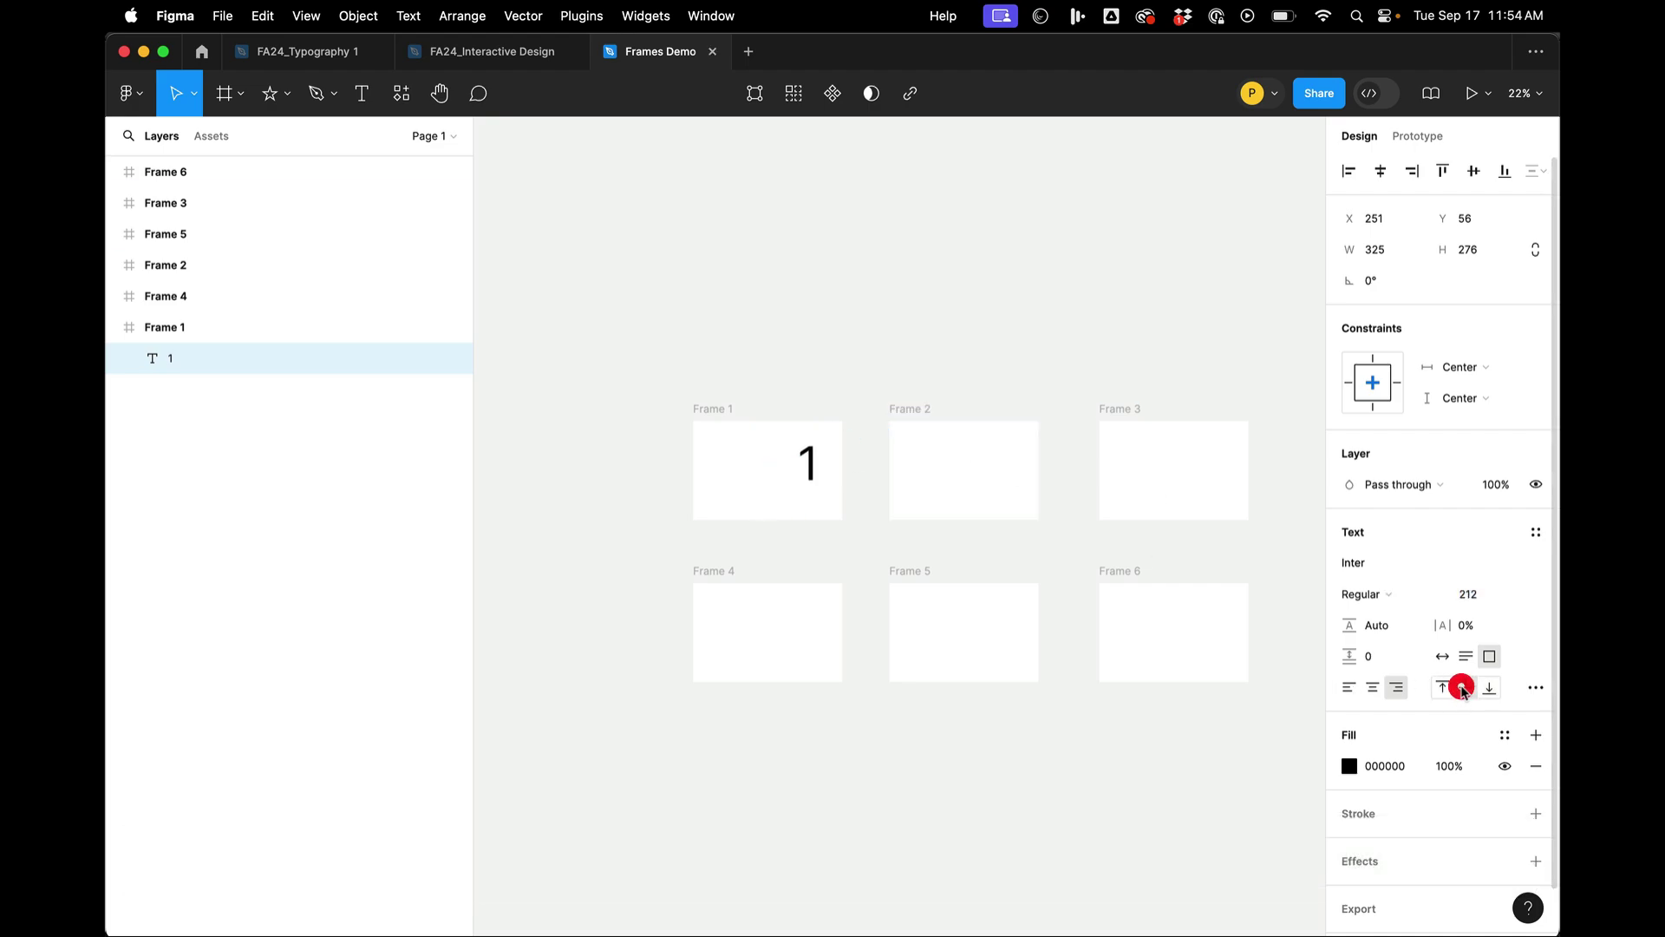
click(1372, 687)
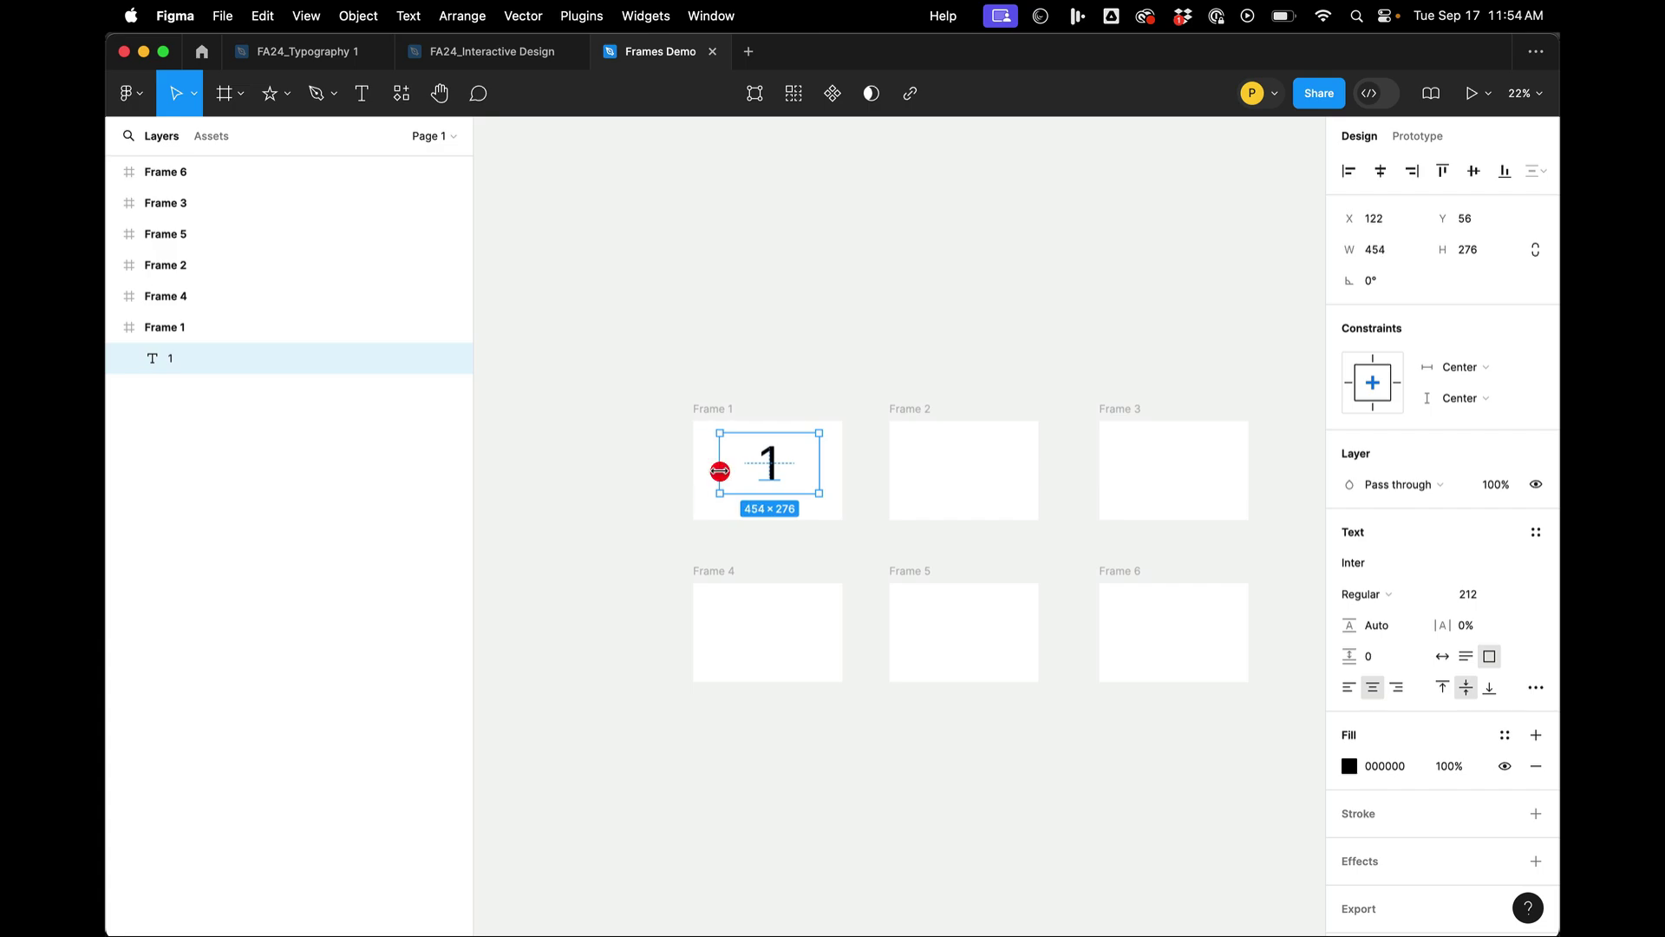
Step: Align the '1' to the horizontal and vertical centre of Frame 1
click(1381, 171)
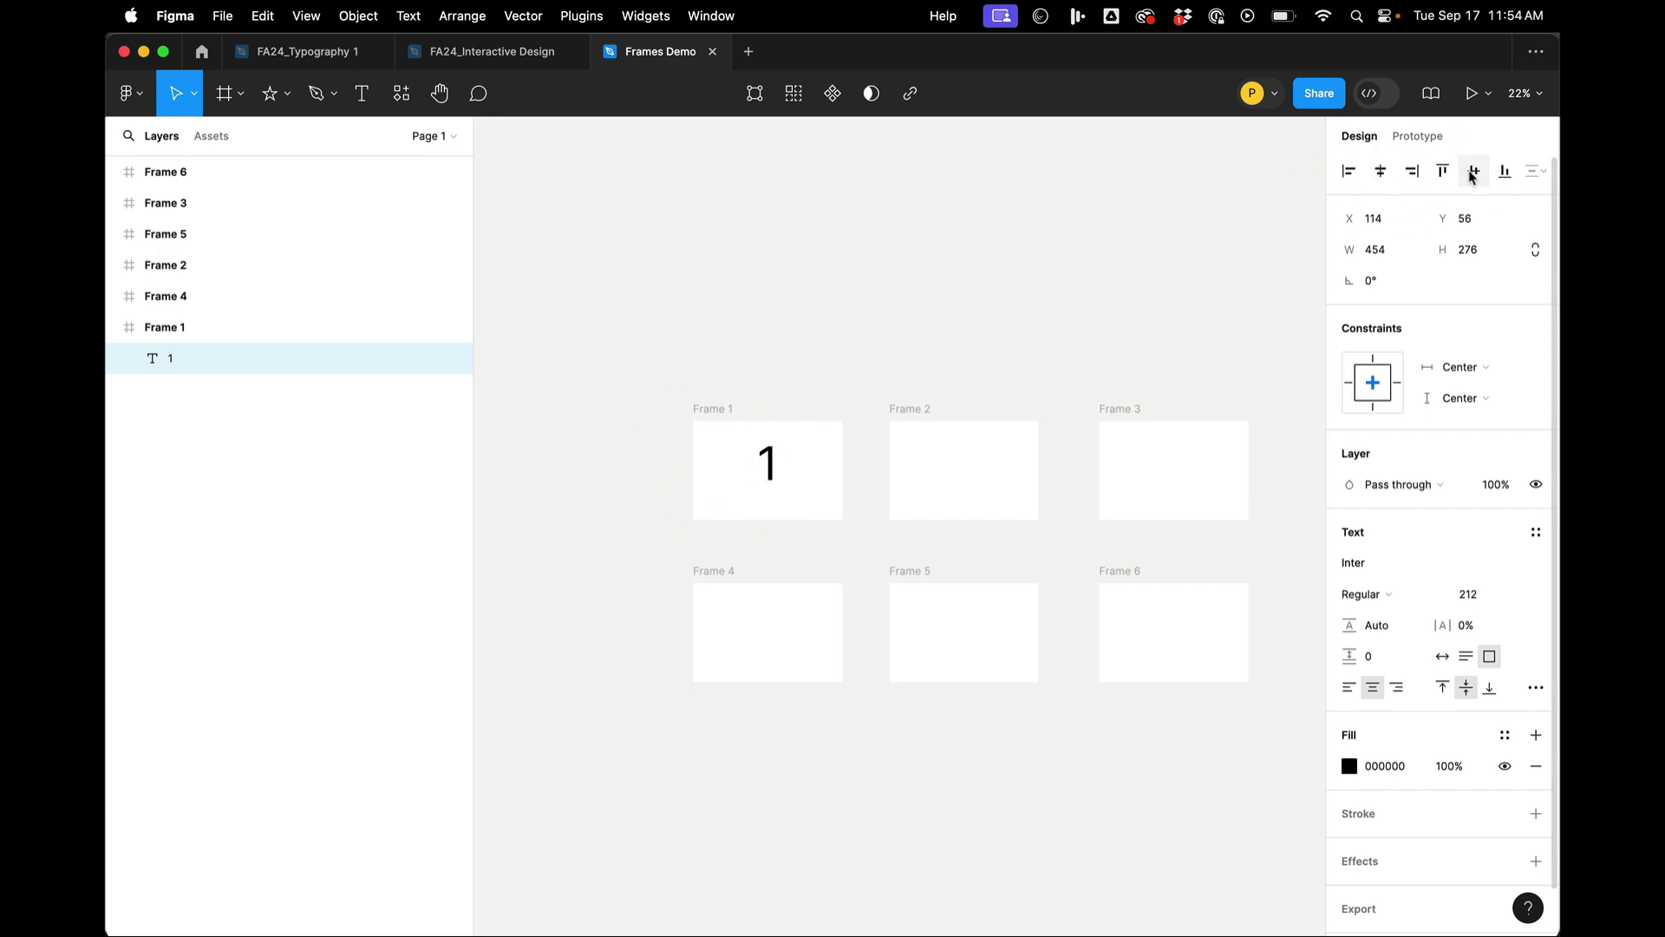
click(1472, 174)
click(765, 351)
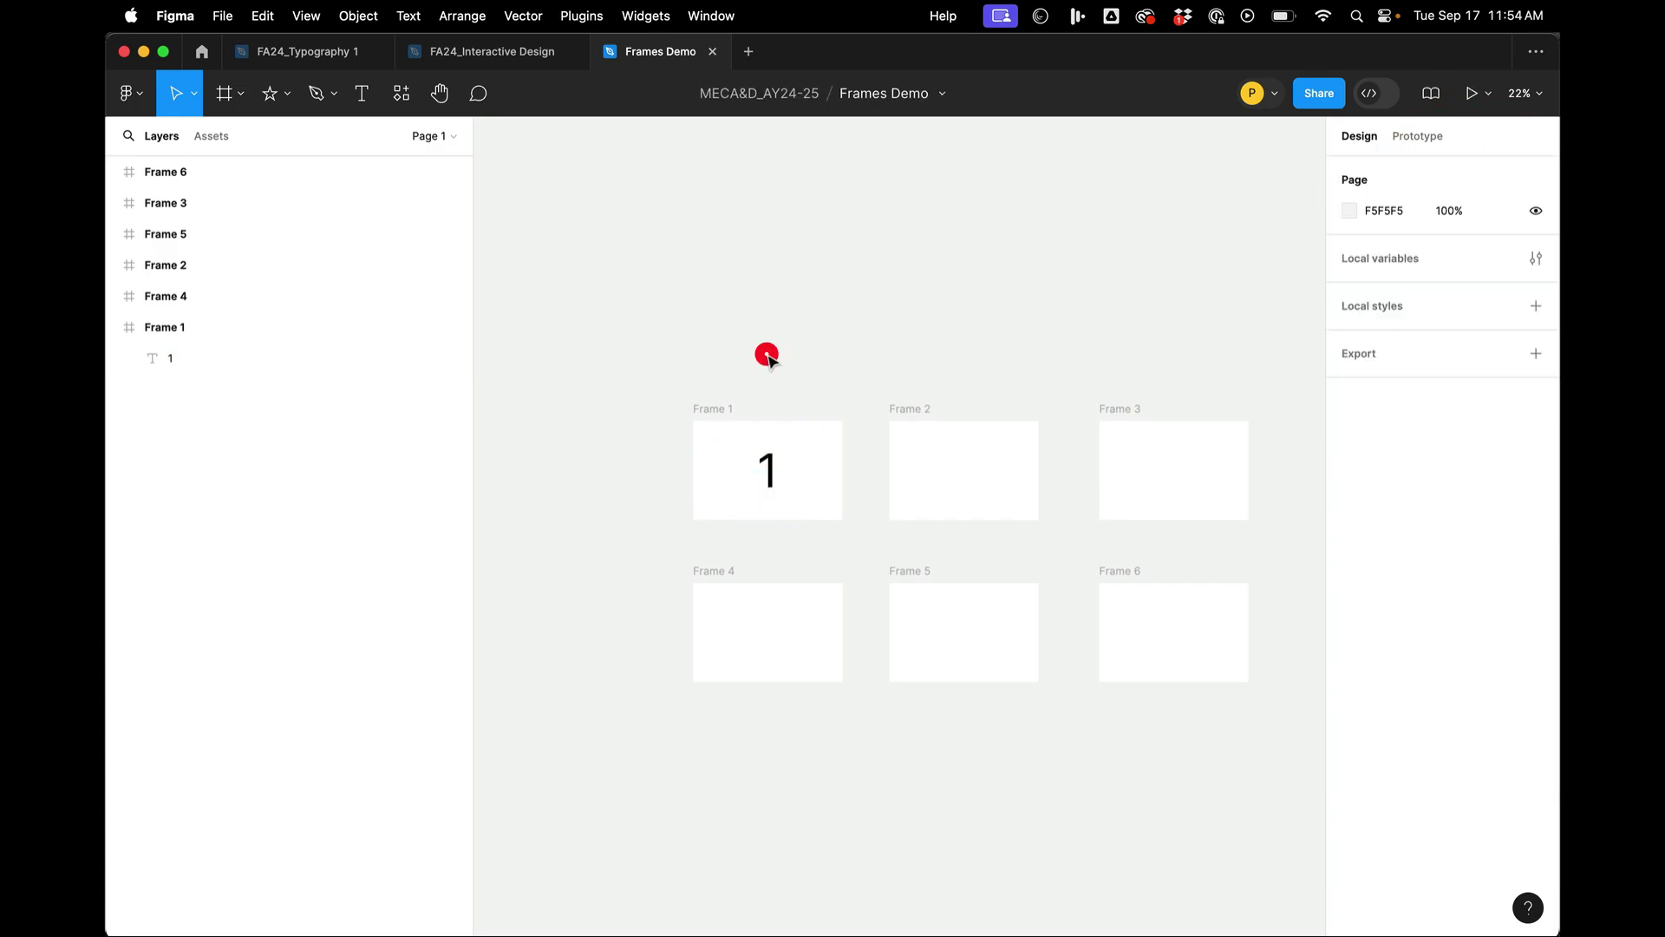
click(765, 470)
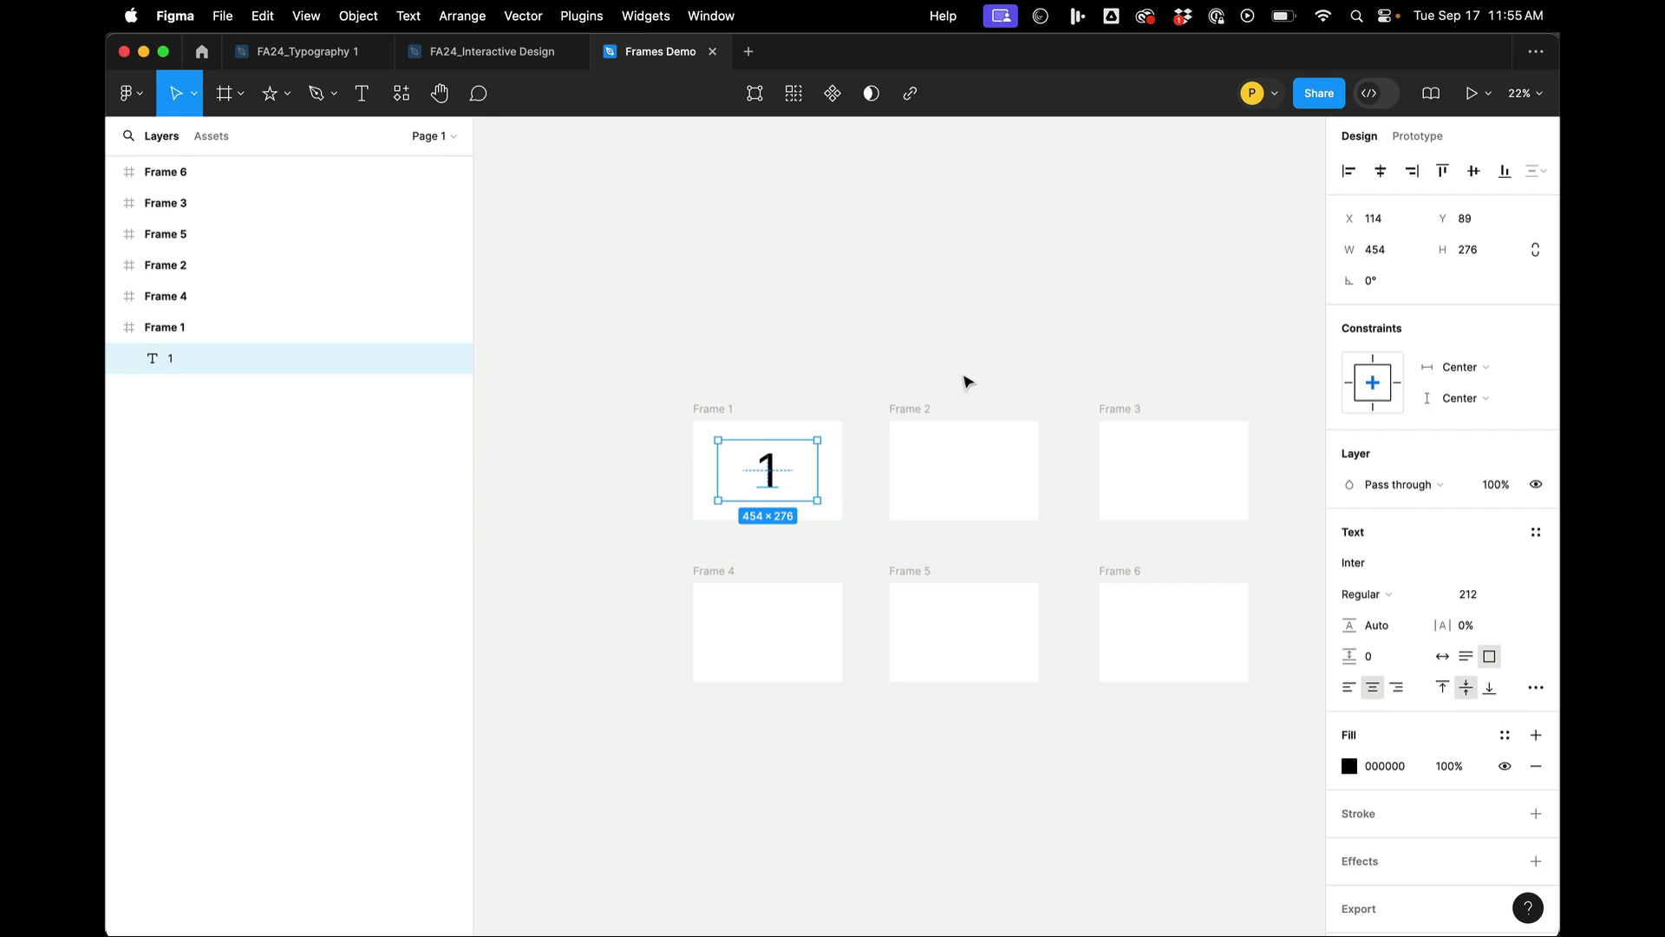
Step: Copy the '1' text layer and select Frames 2, 3, 6, 5 and 4 together
key(super+c)
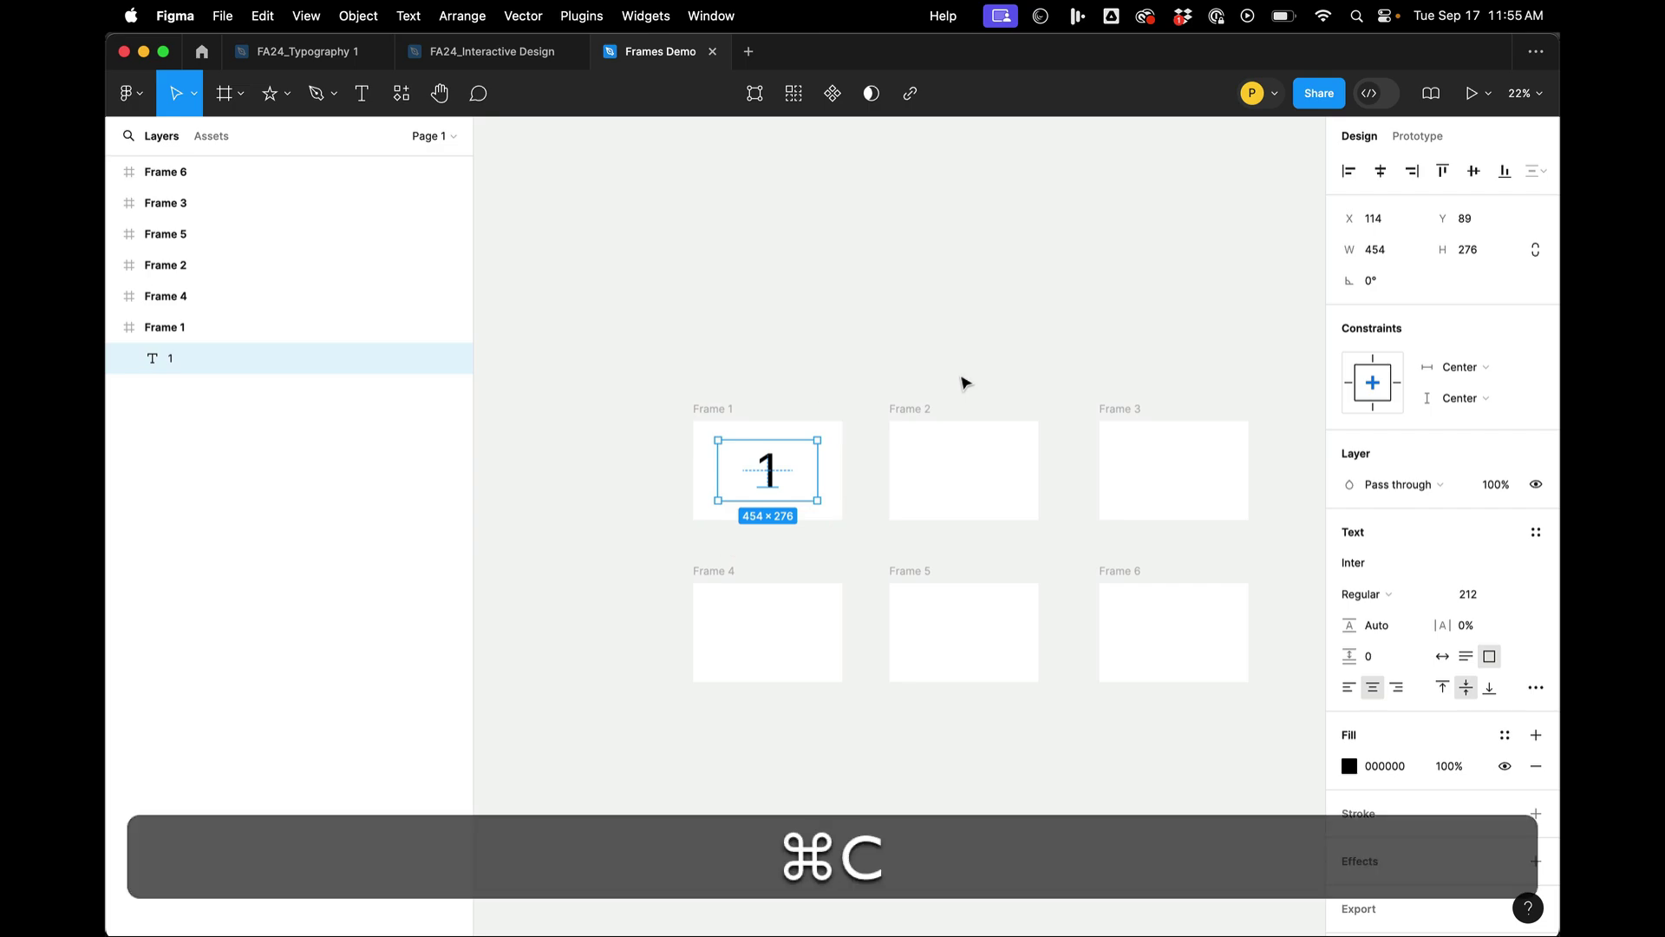
click(908, 406)
shift+click(1121, 408)
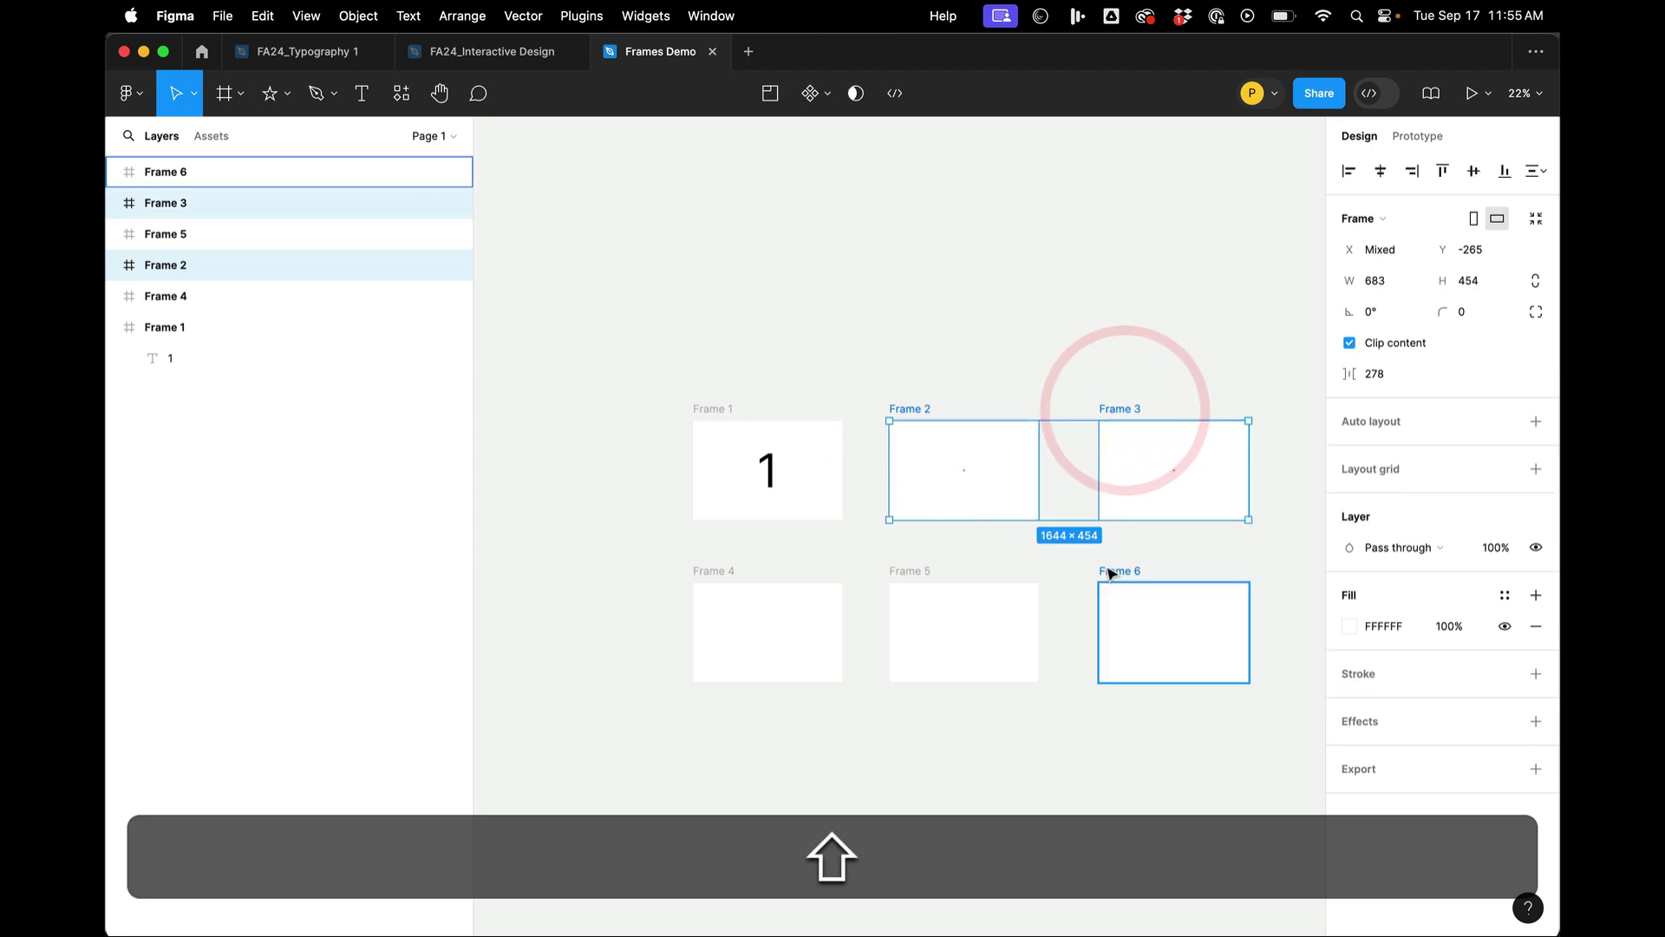
shift+click(1115, 570)
shift+click(902, 576)
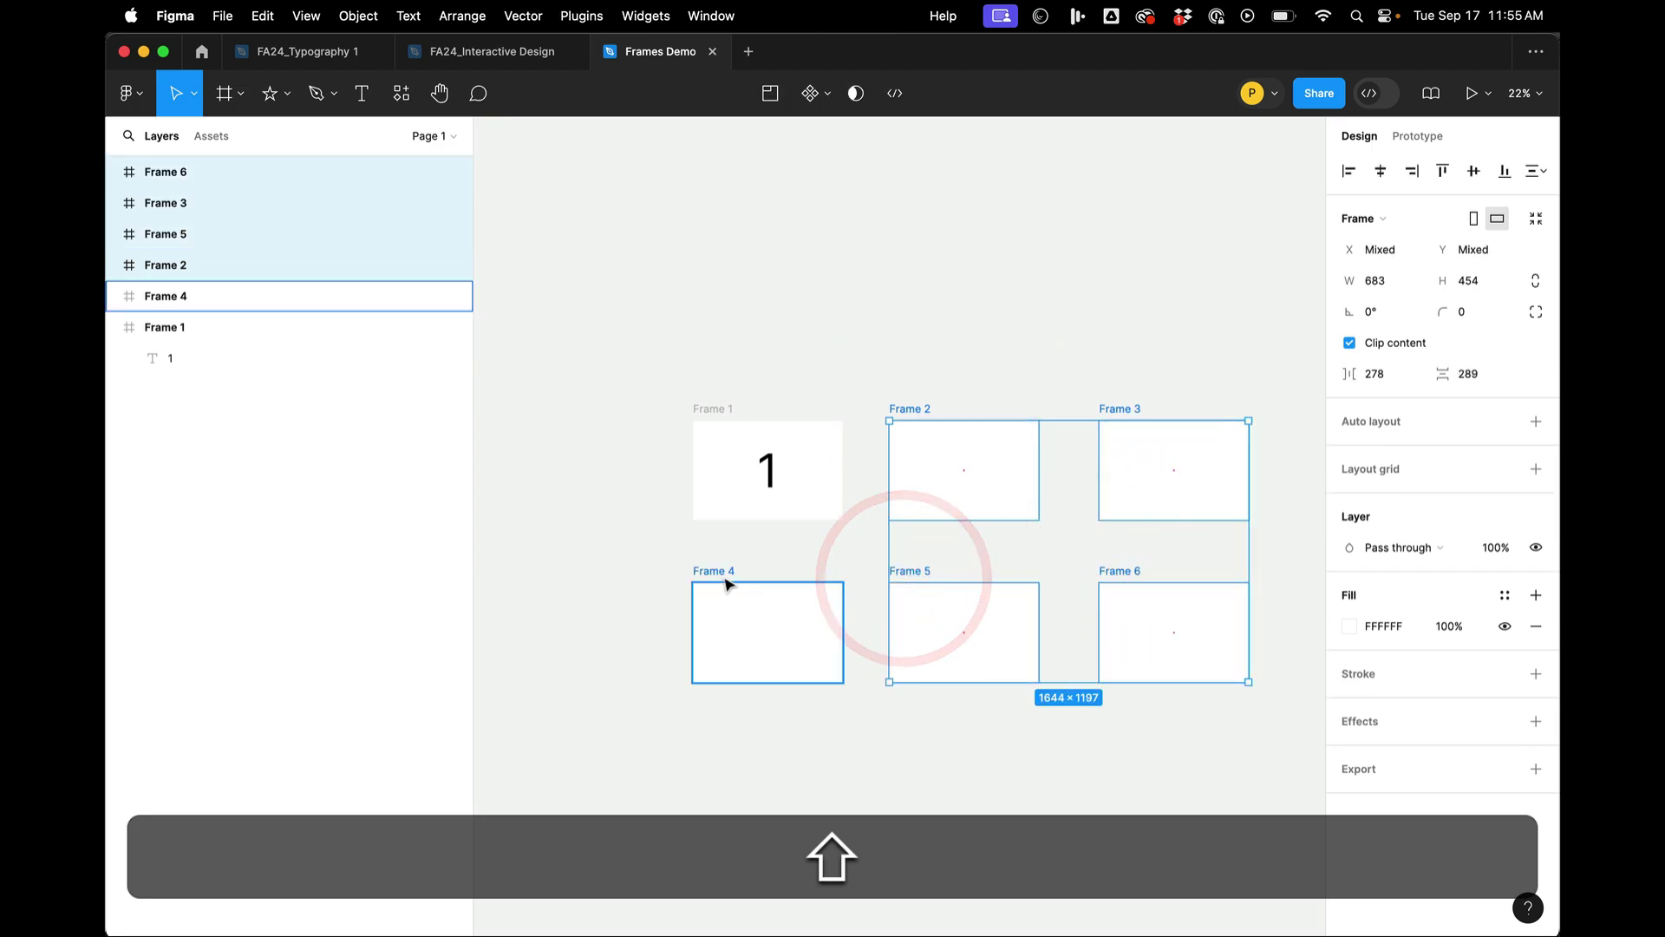
shift+click(726, 581)
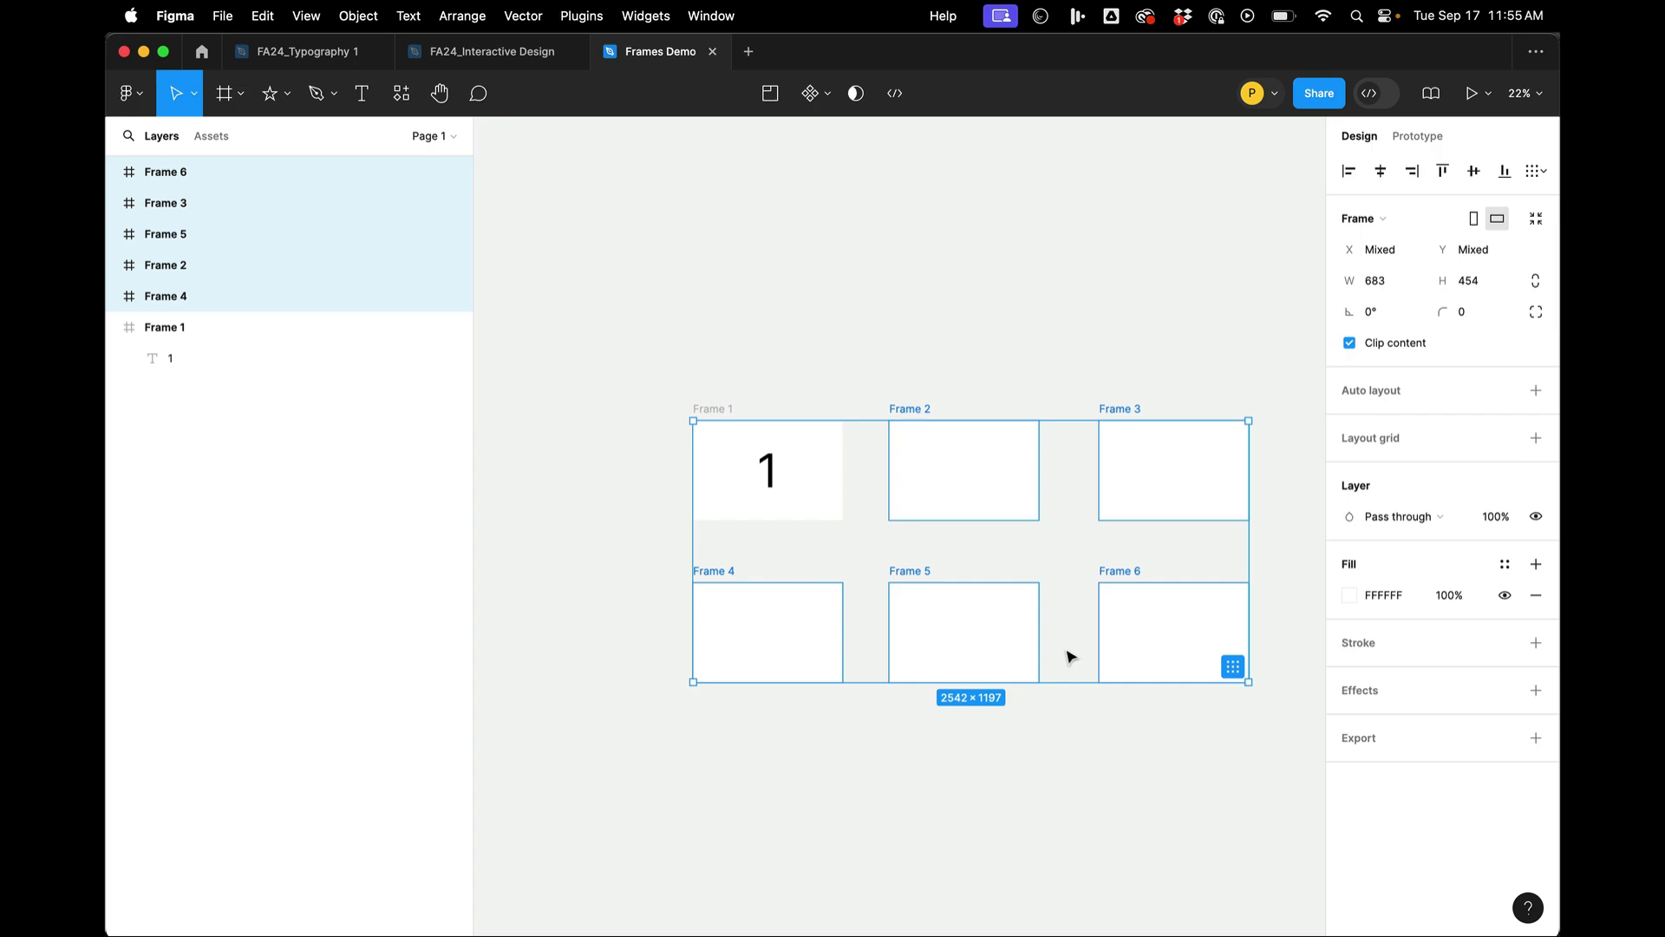
scroll(958, 530, up, 3)
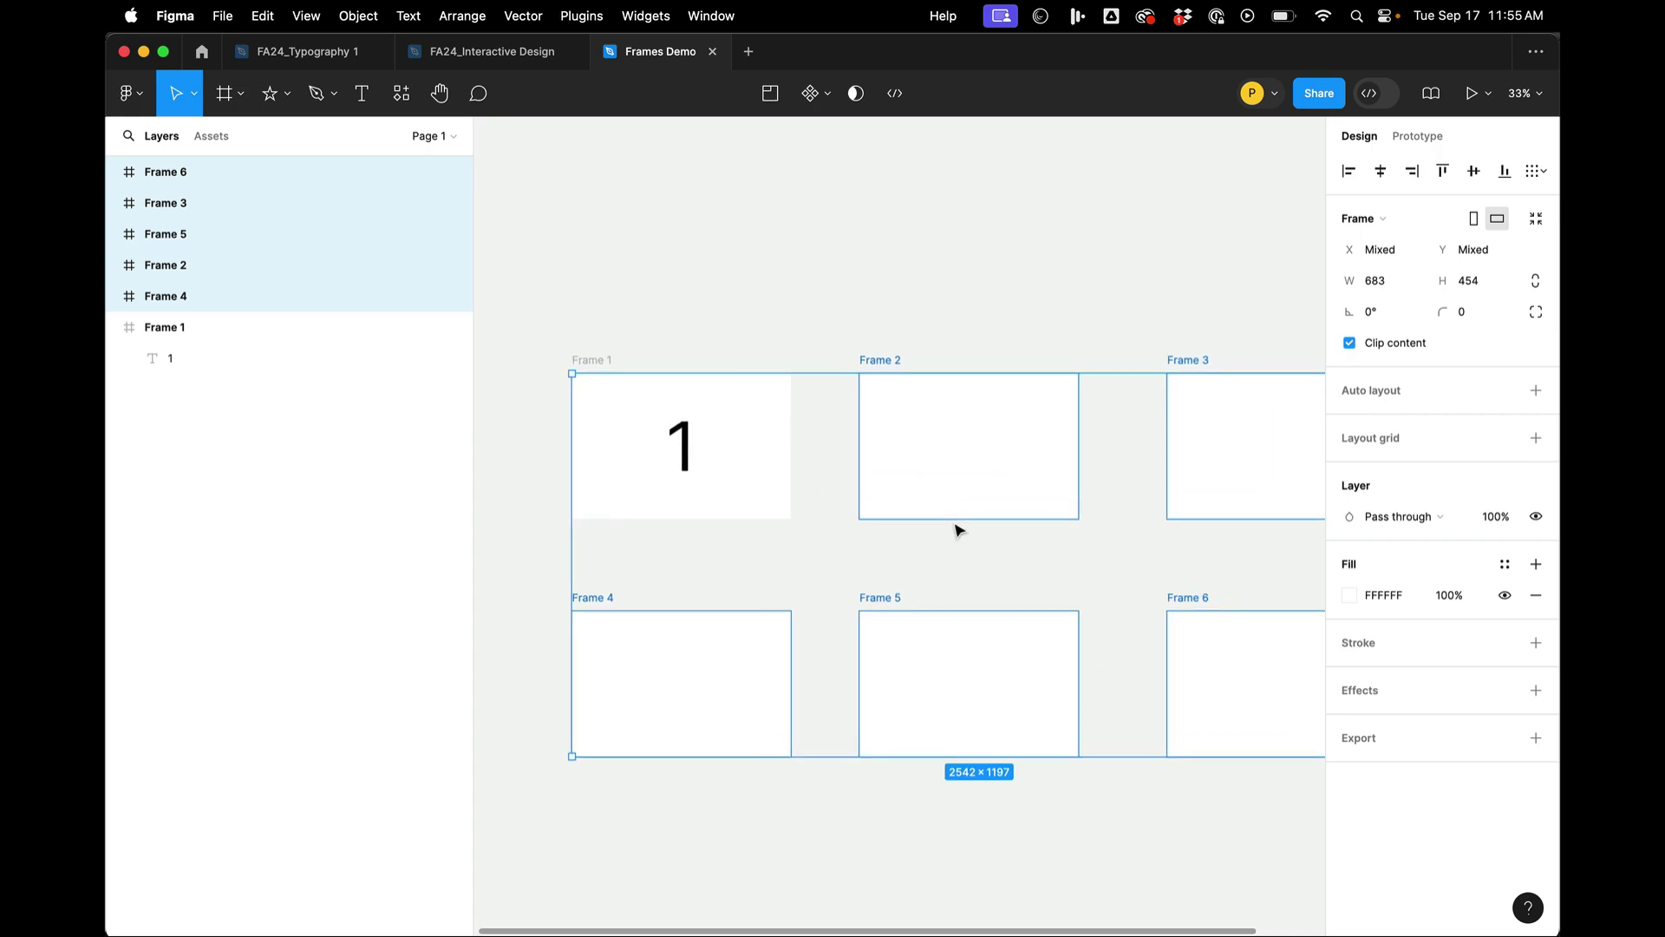
scroll(958, 530, down, 3)
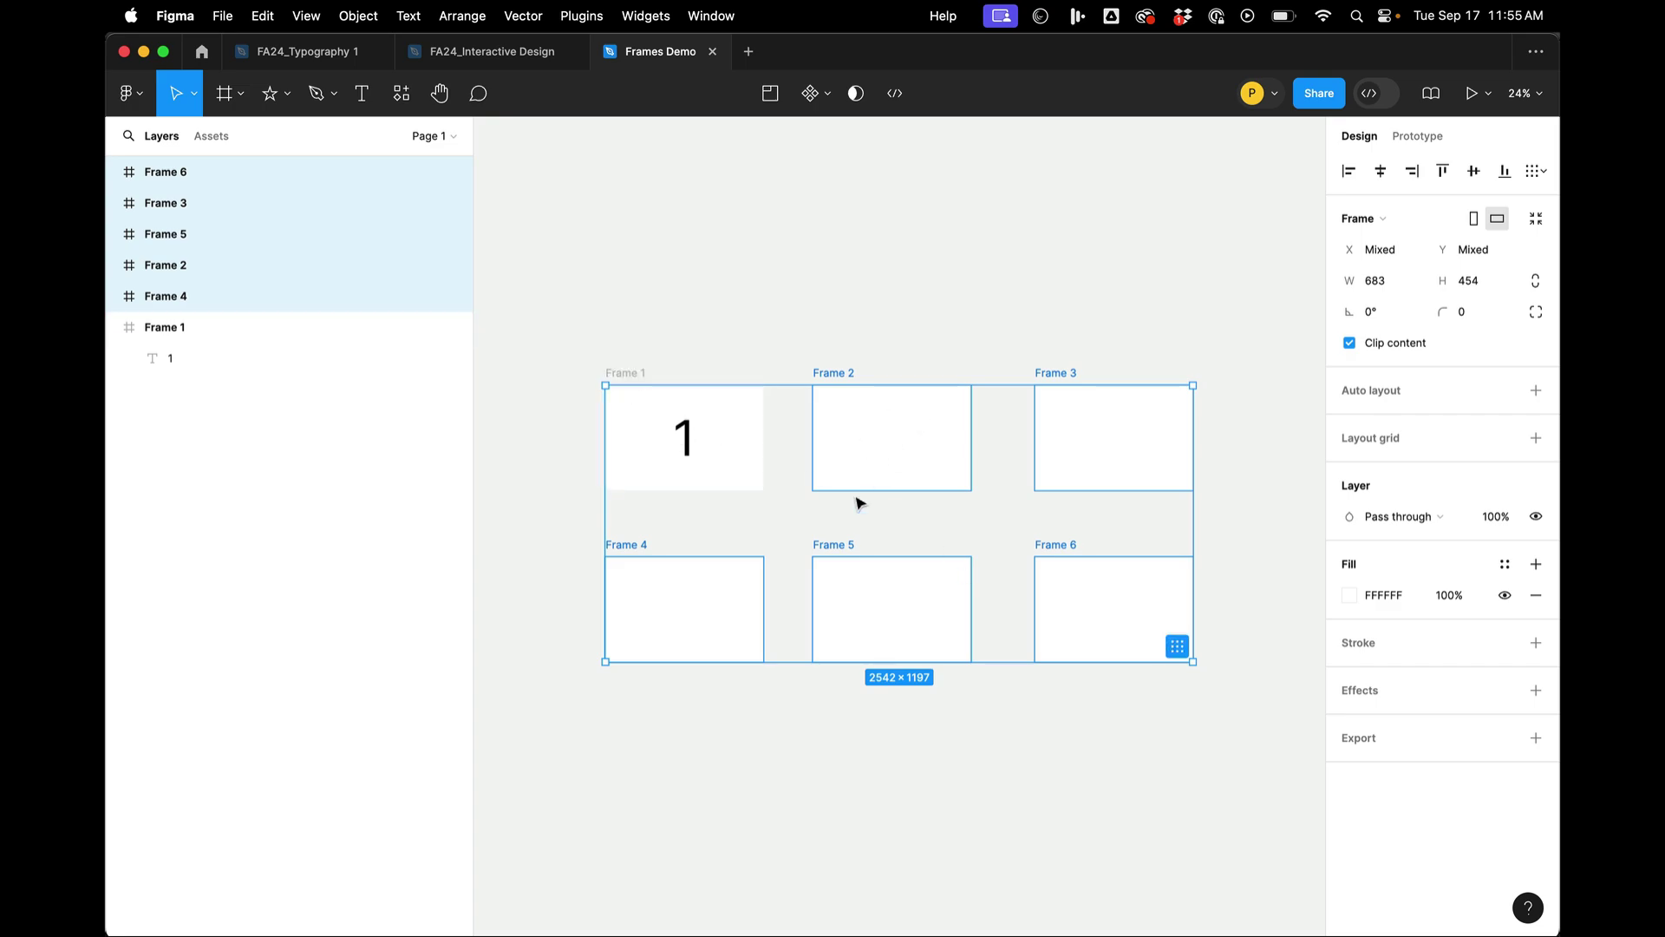
key(super)
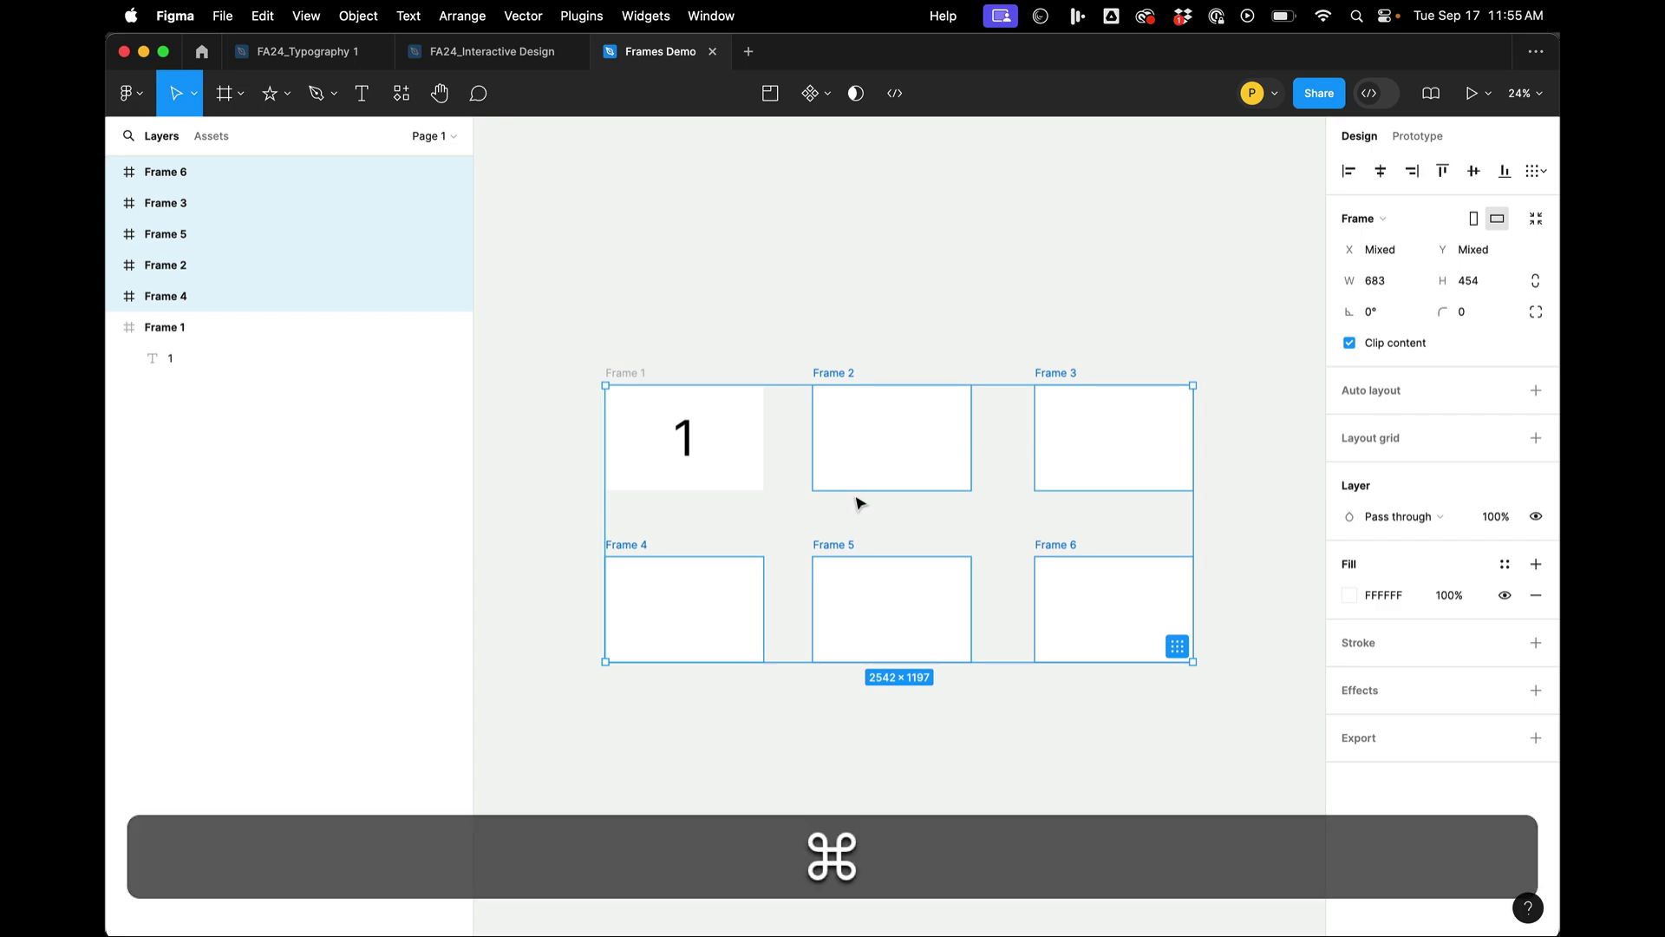
Step: Paste the number into Frames 2–6 and retype each copy as 2, 3, 4, 5 and 6
key(super+v)
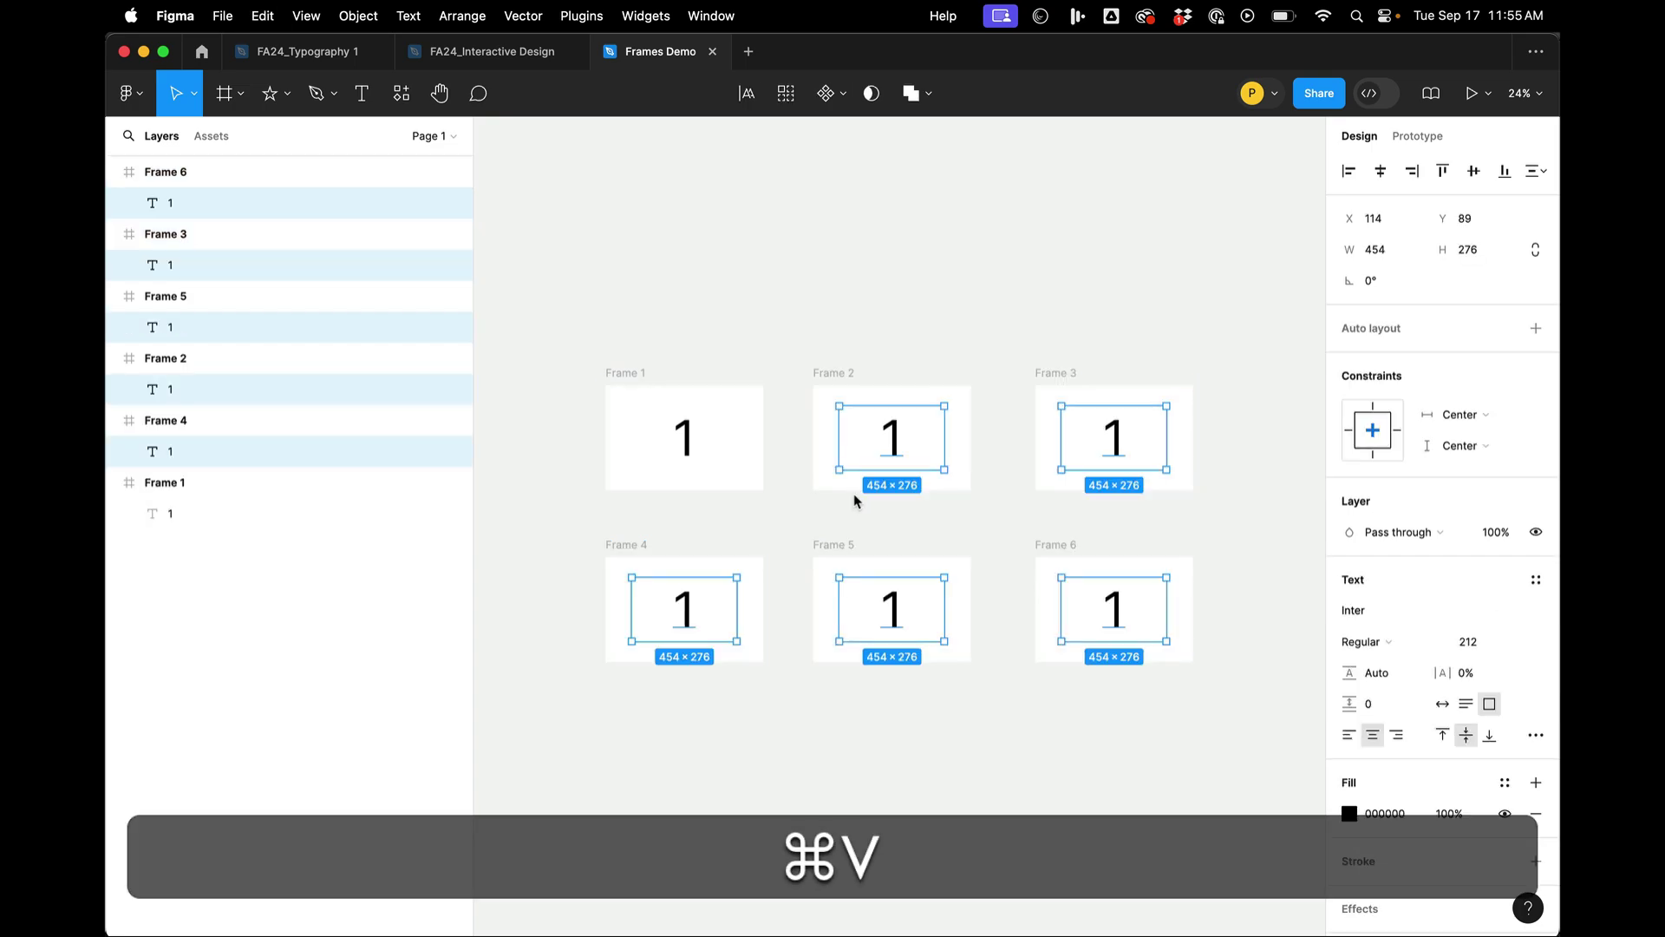
double_click(896, 457)
text(2)
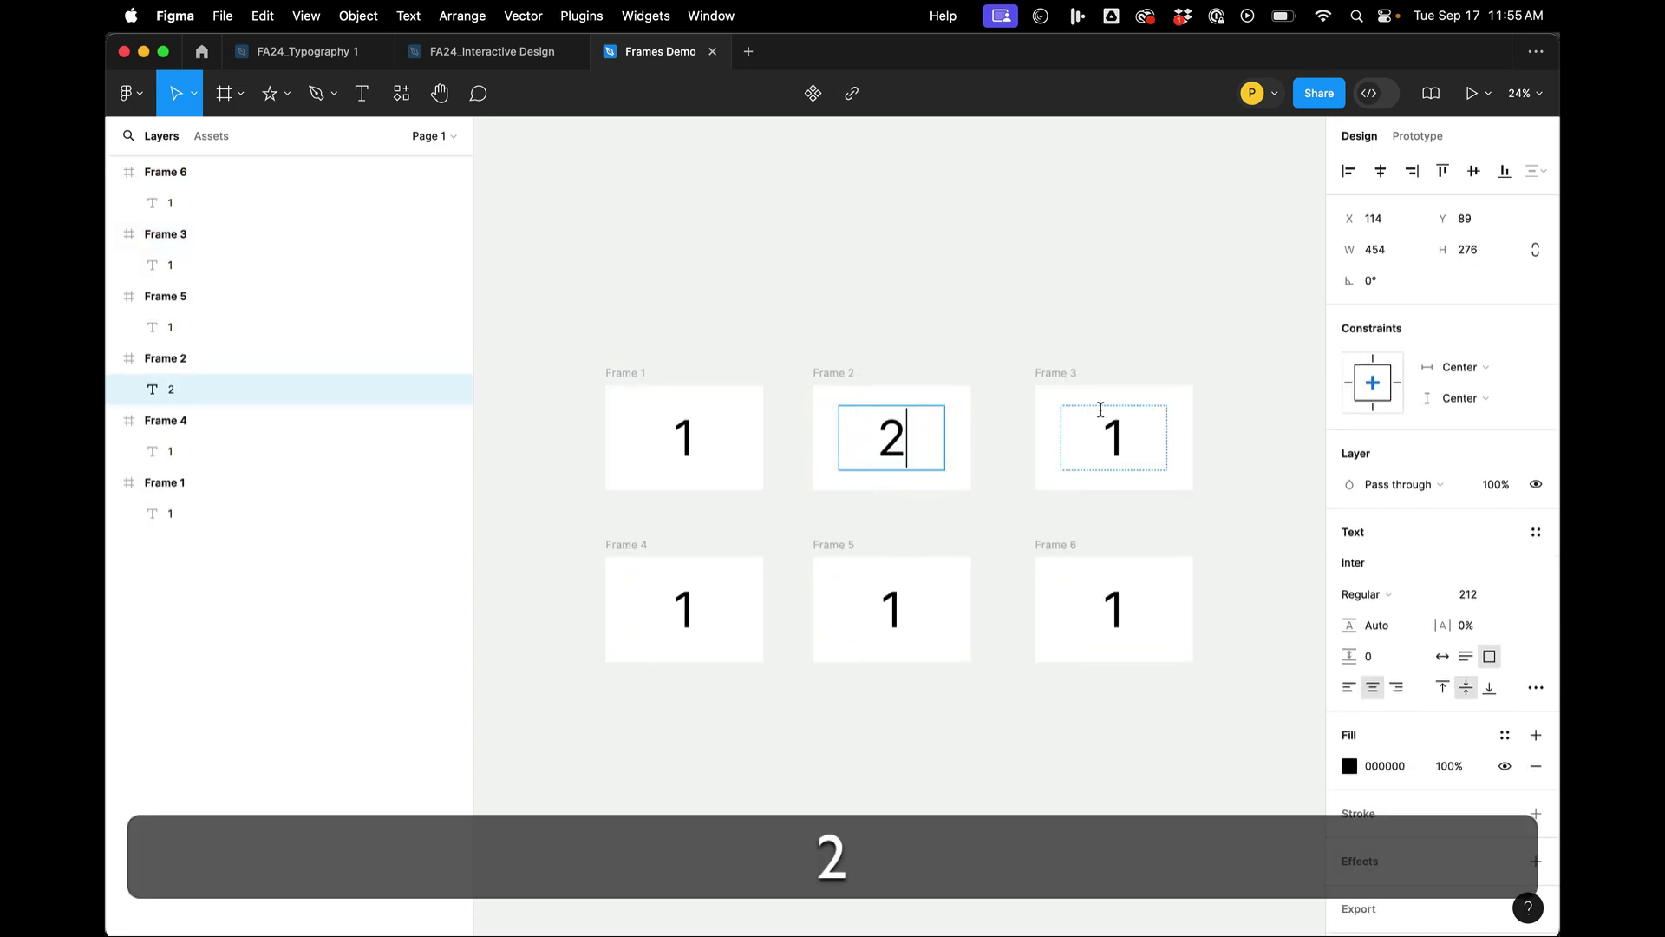
double_click(1100, 434)
text(3)
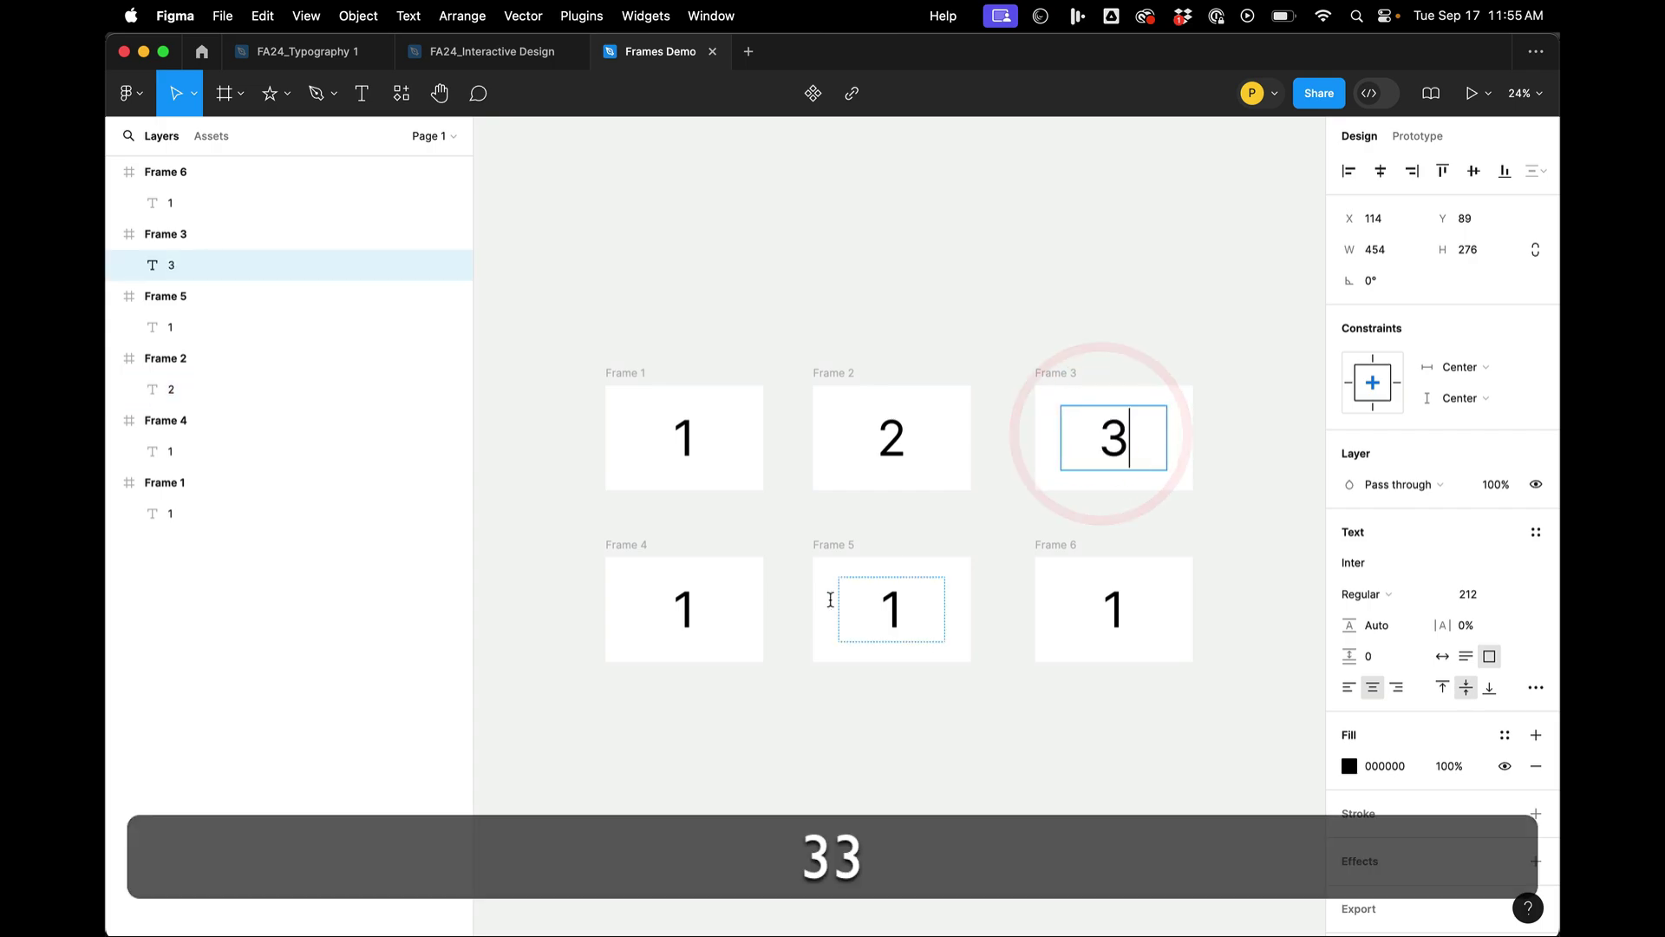
double_click(659, 609)
text(4)
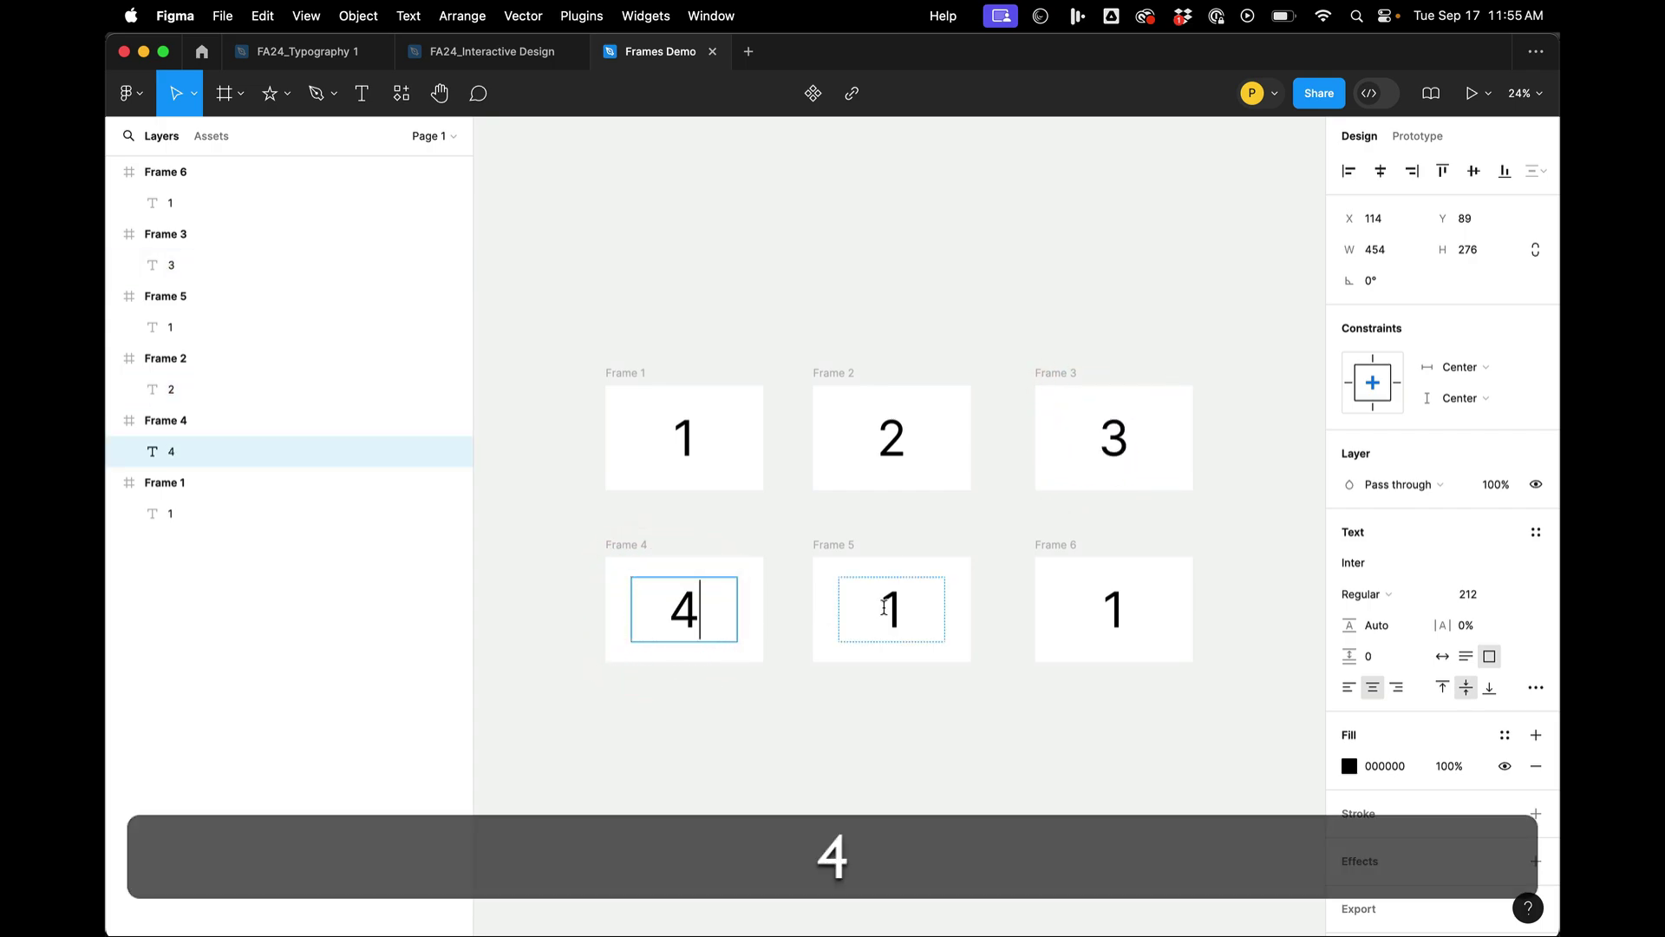
double_click(848, 600)
text(5)
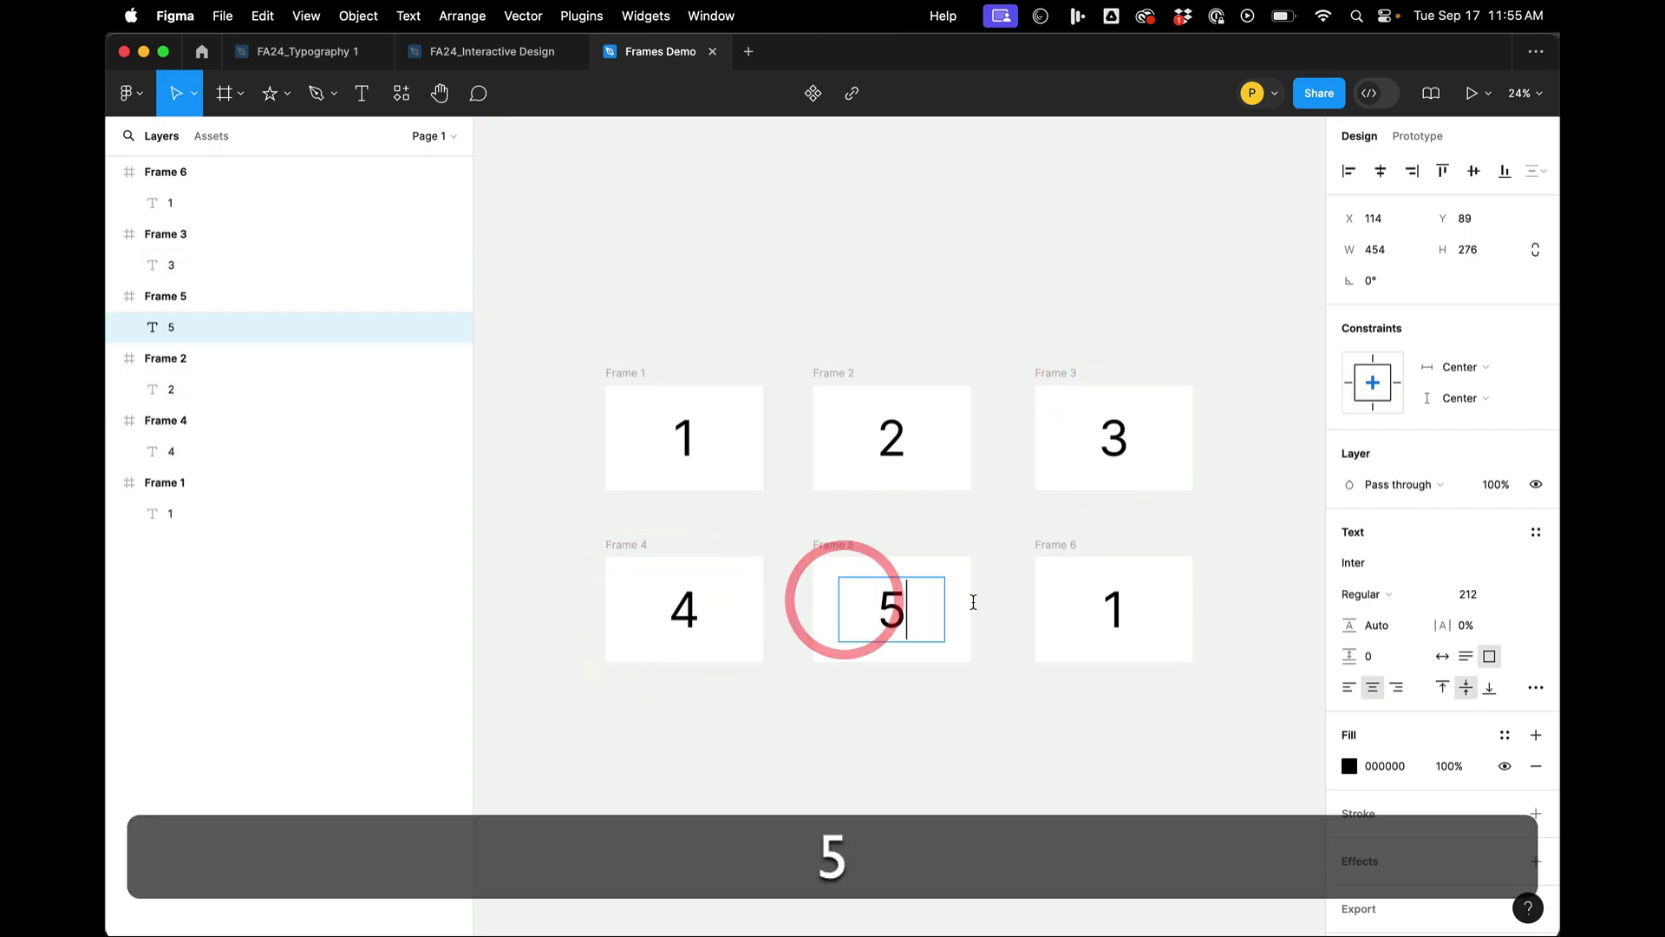
double_click(1102, 605)
text(6)
Step: Finish text editing and review the six numbered frames
click(1007, 807)
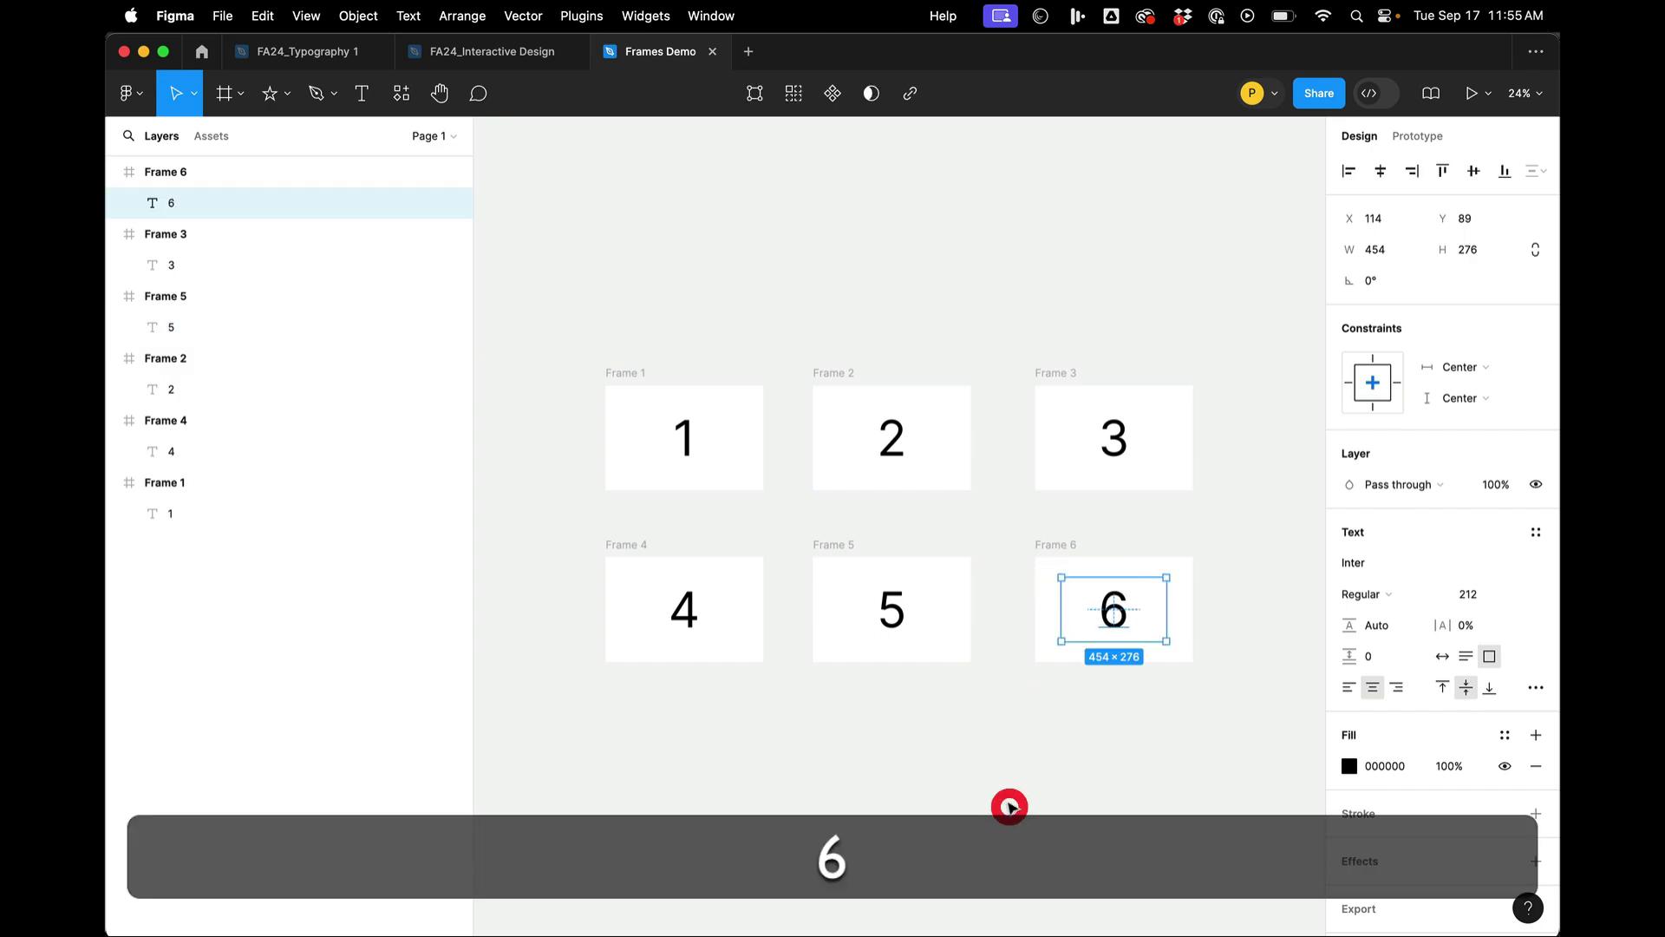
scroll(985, 772, down, 2)
scroll(984, 772, up, 2)
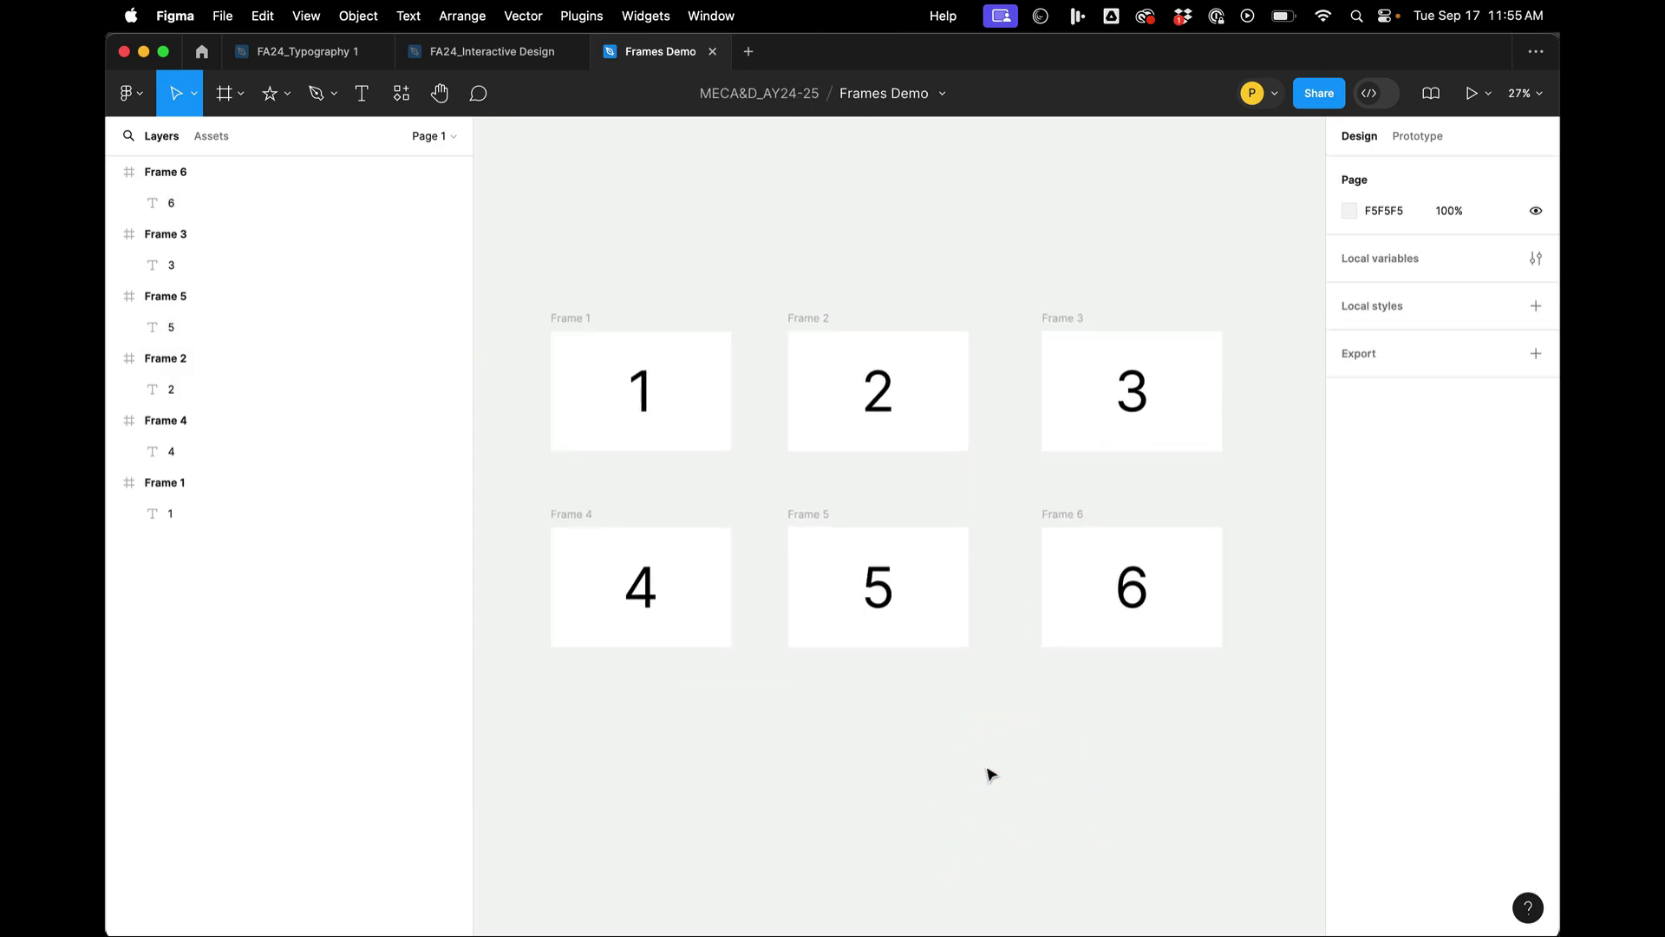
click(576, 314)
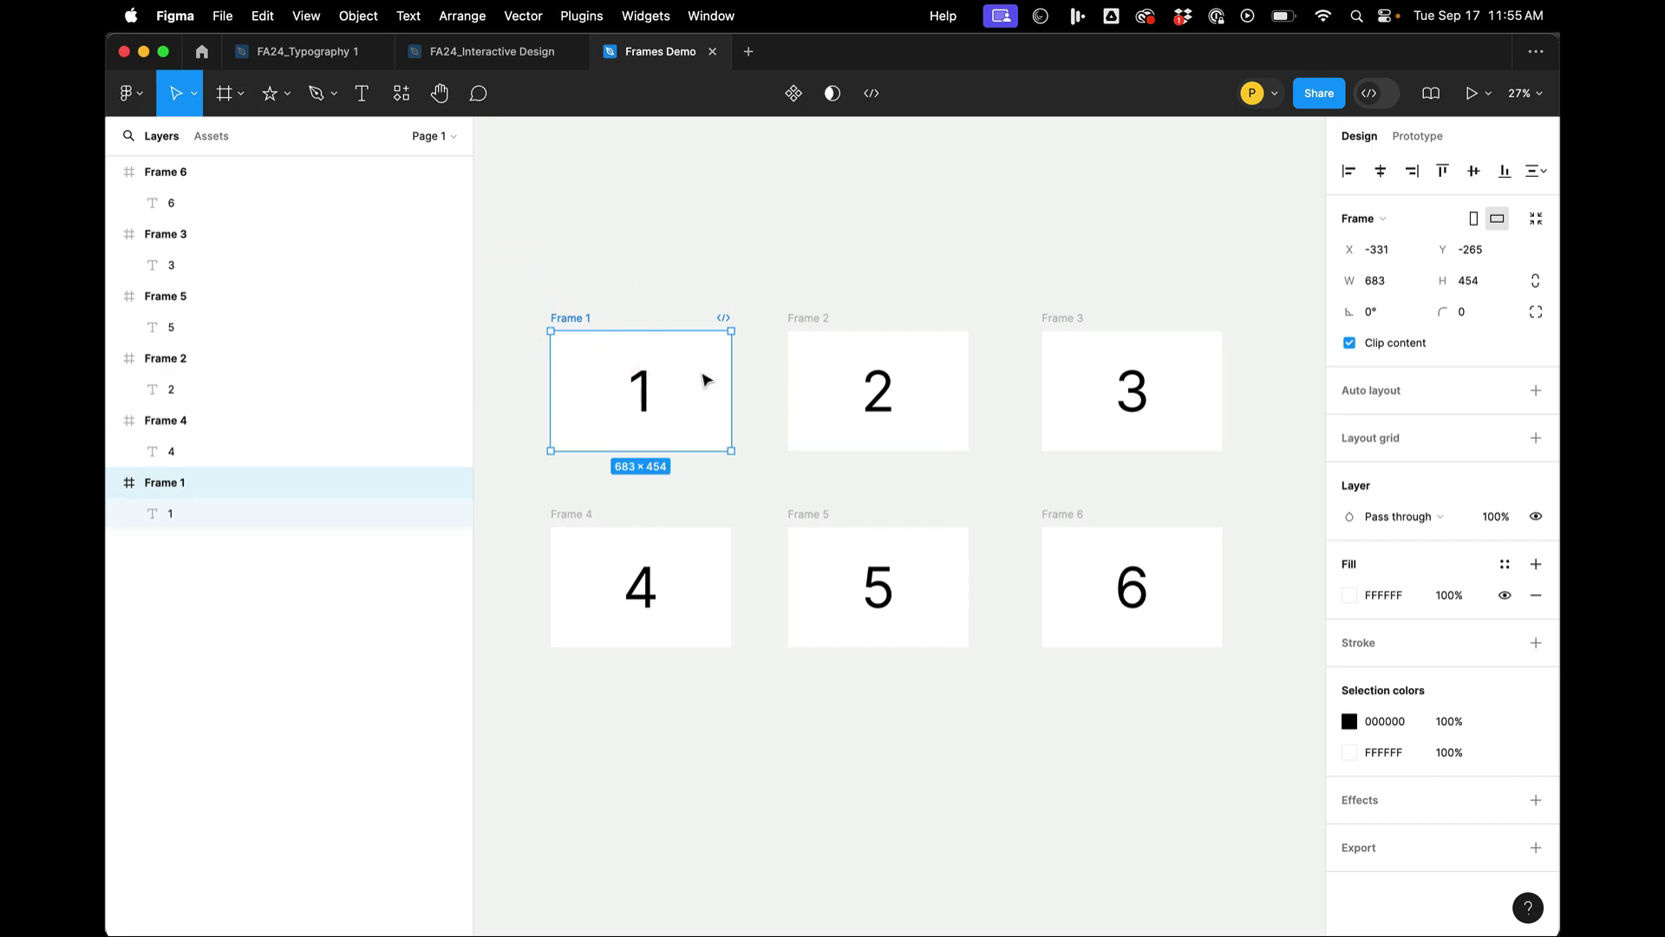
click(690, 228)
Step: In Illustrator, duplicate Artboard 1 twice to the right
key(super+Tab)
key(super+Tab)
key(super+Tab)
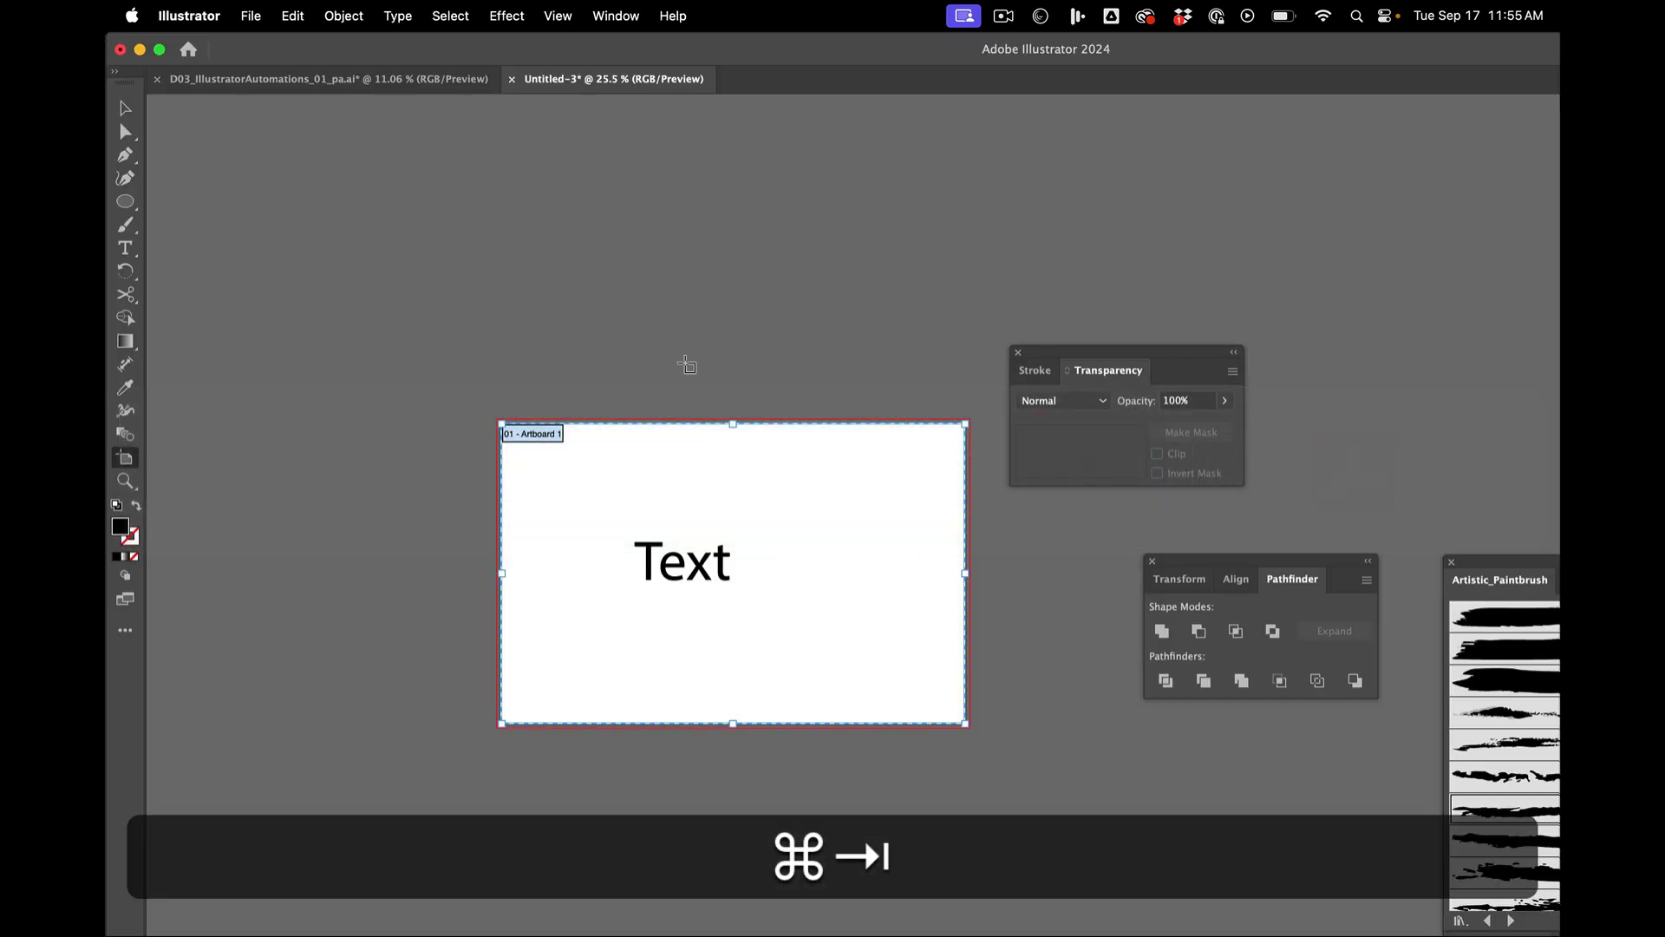
drag(674, 559, 775, 923)
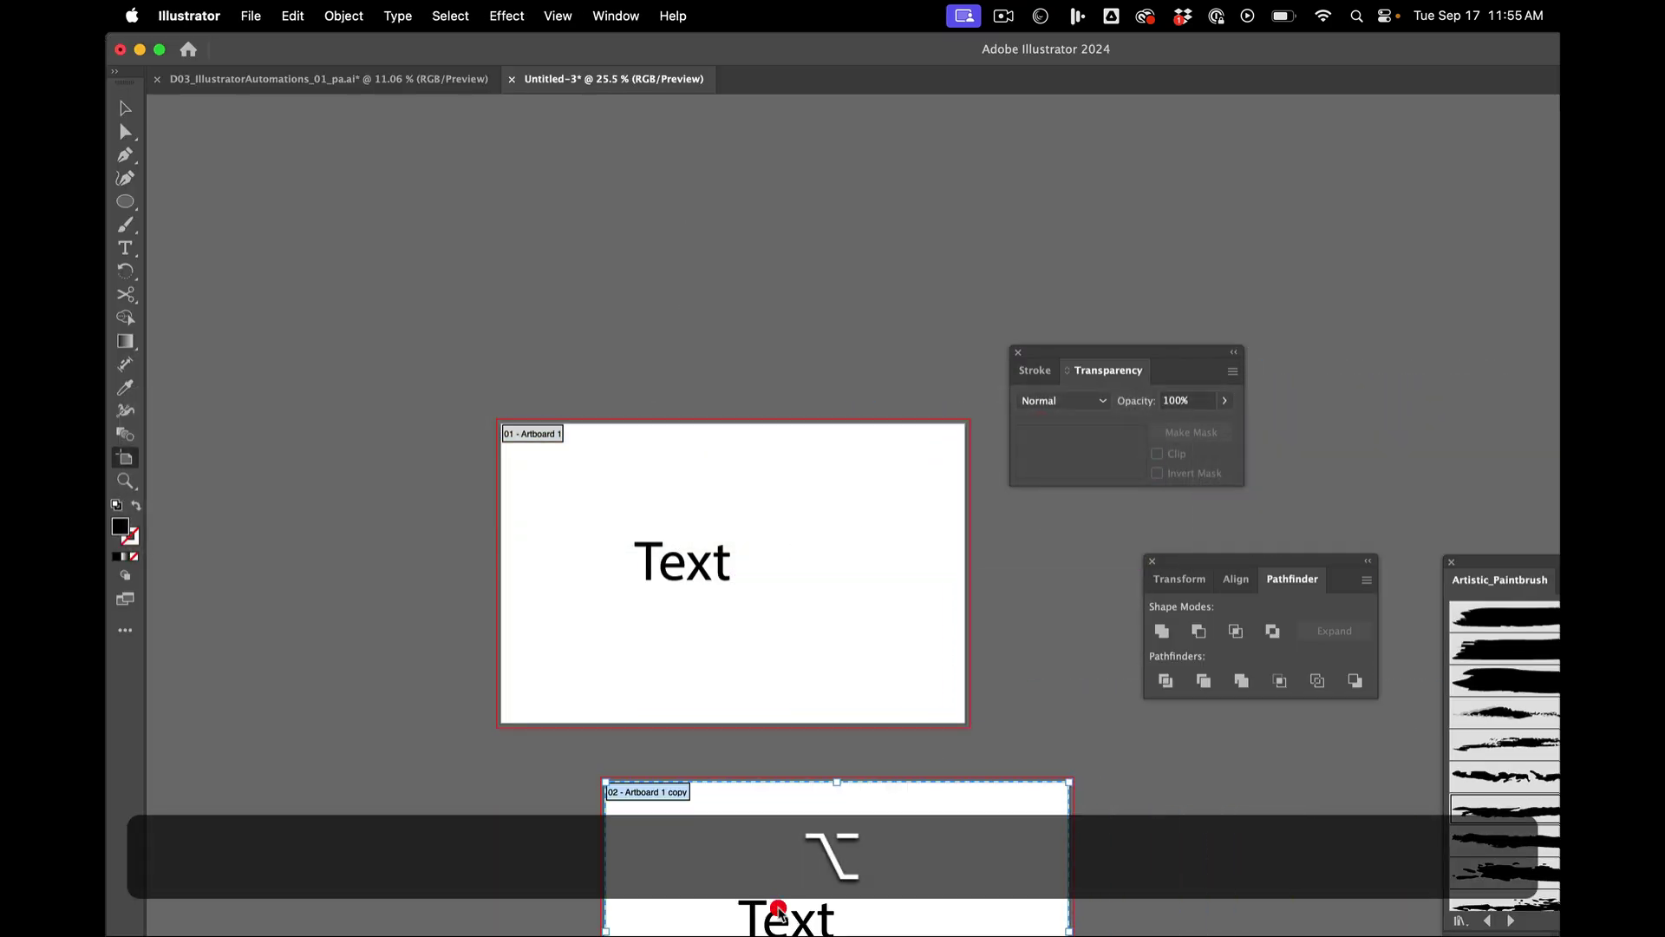
scroll(551, 724, down, 3)
drag(715, 789, 1007, 582)
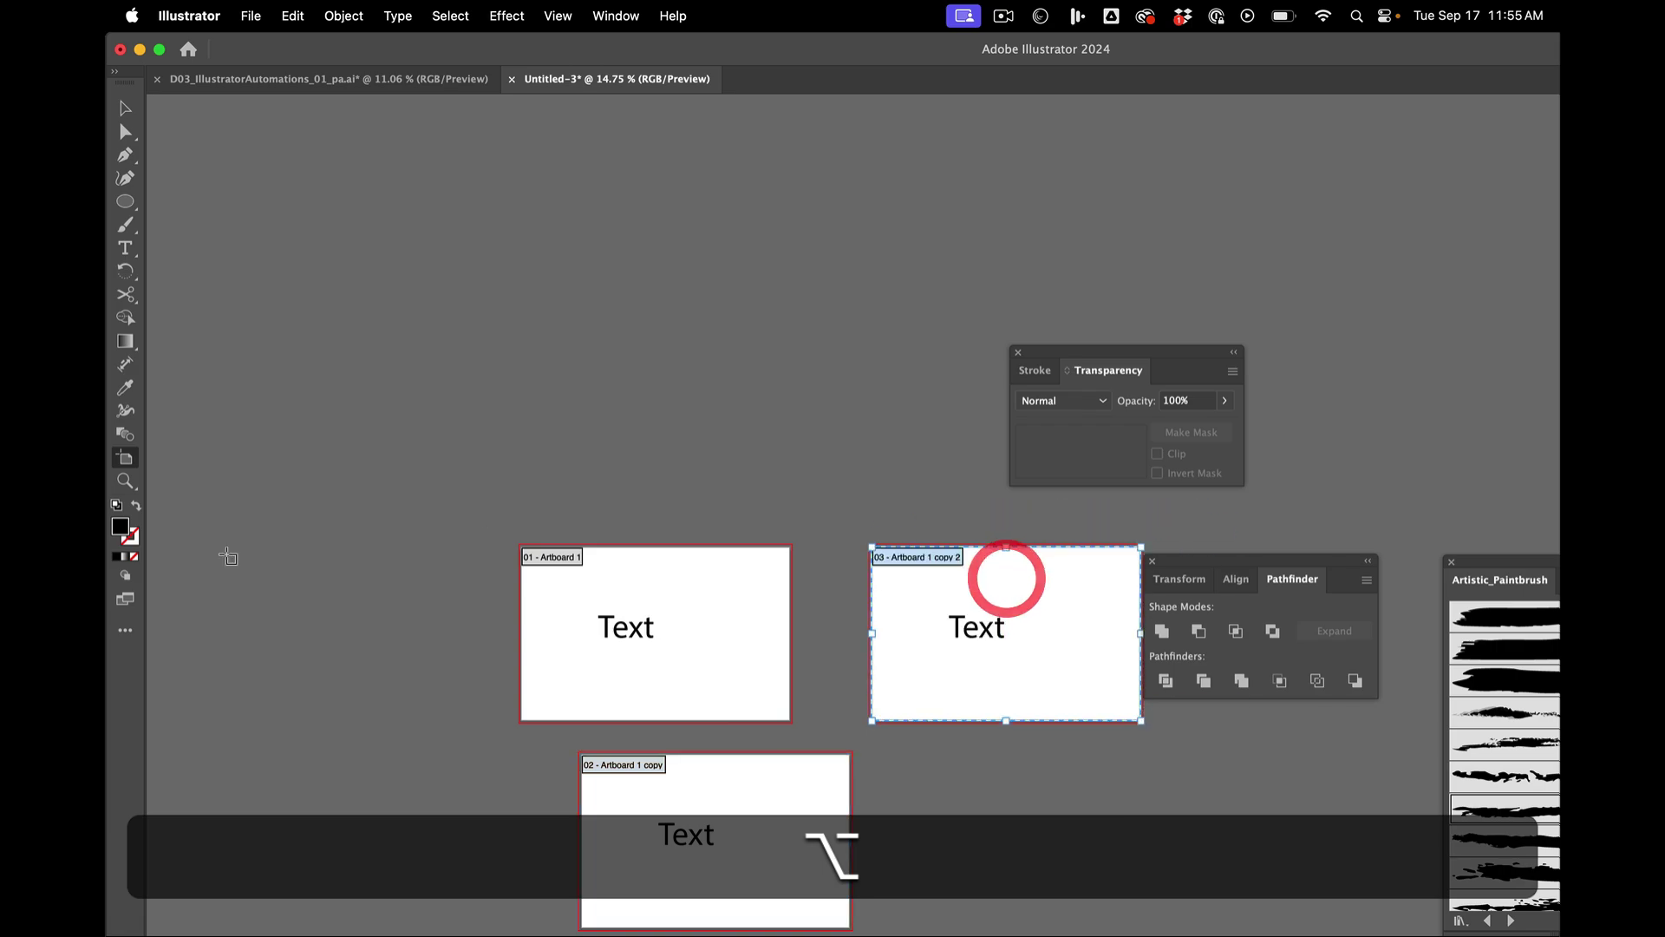
double_click(126, 460)
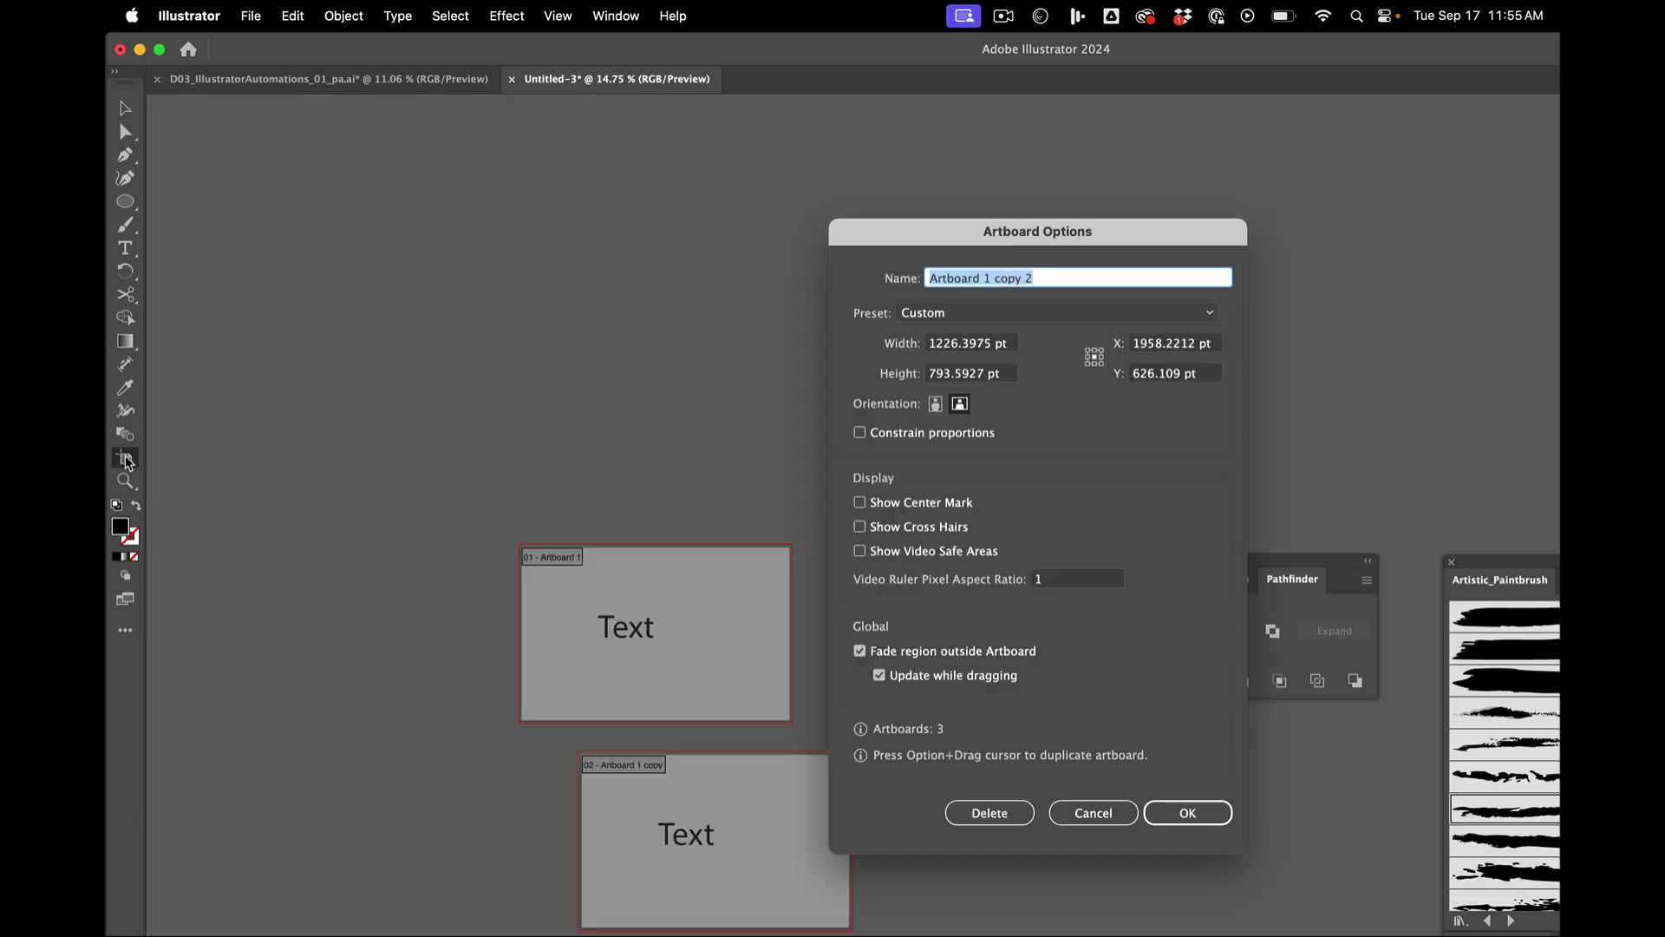
click(1082, 813)
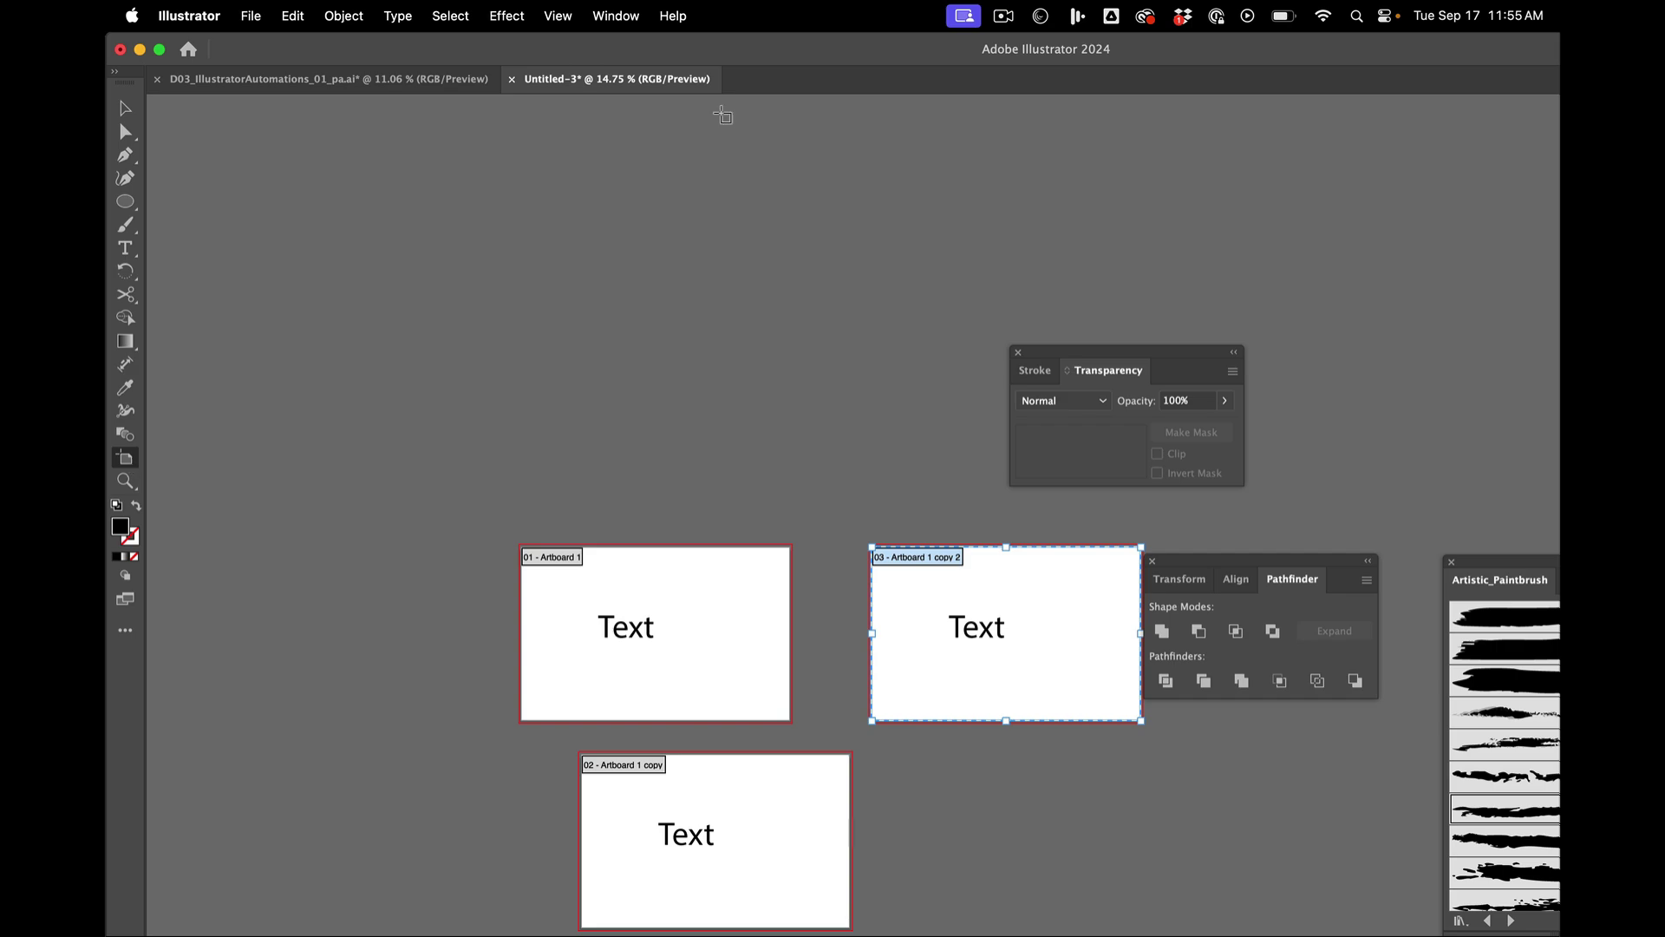
Step: In the Artboards panel, move 'Artboard 1 copy 2' to second in the artboard order
click(617, 16)
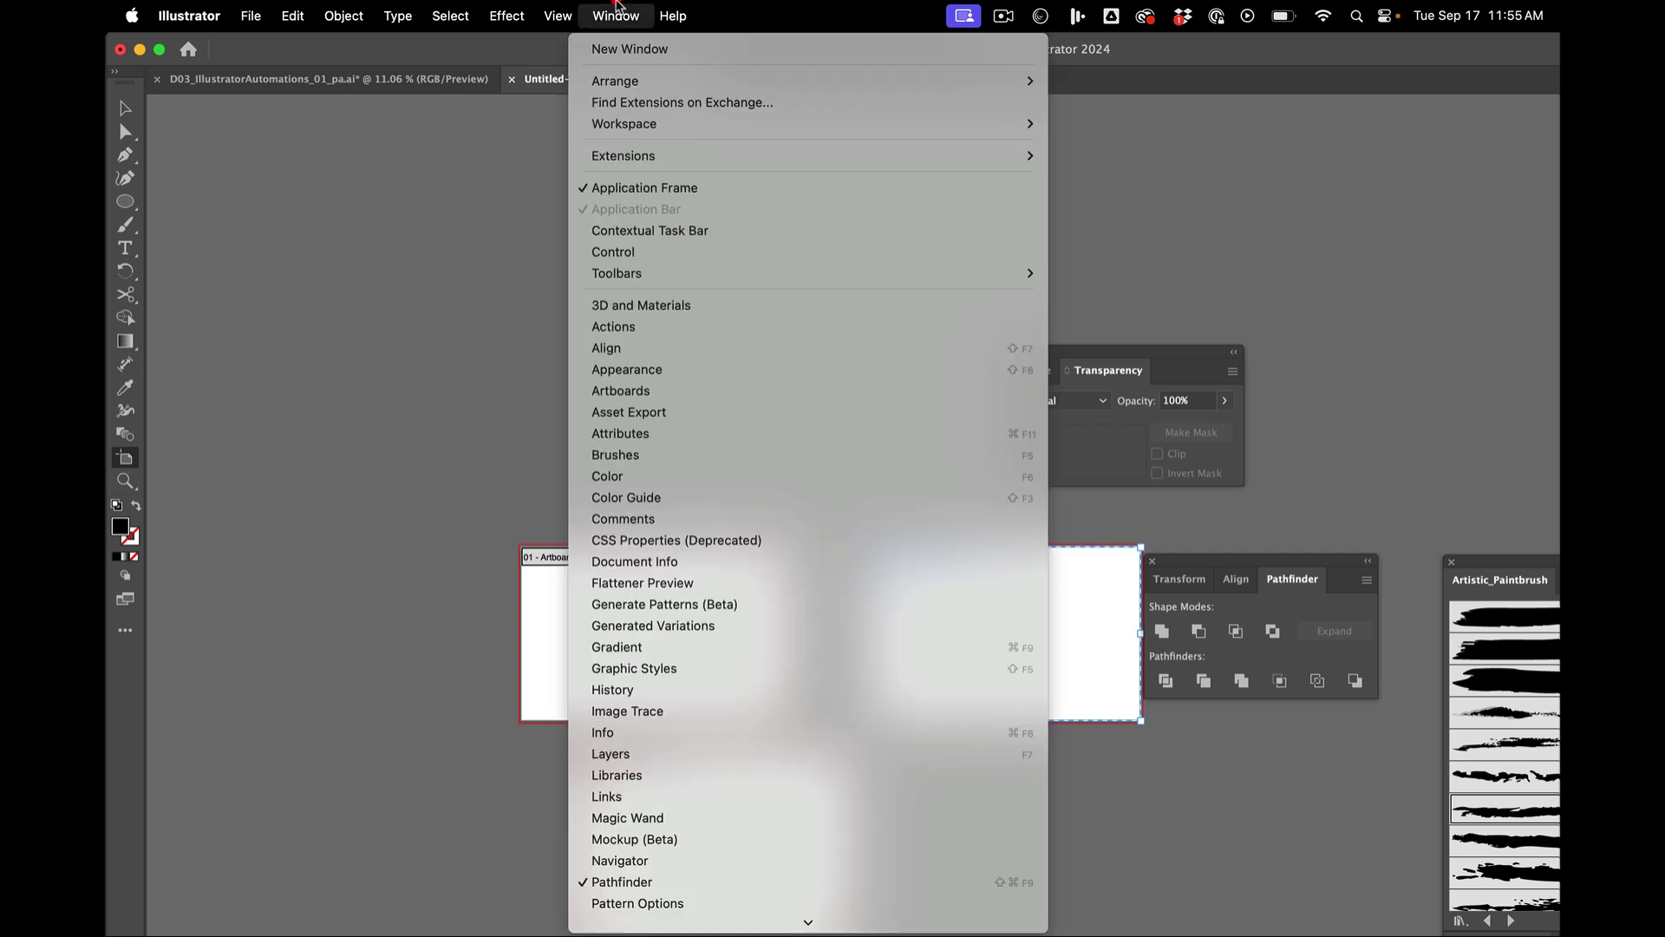
click(673, 392)
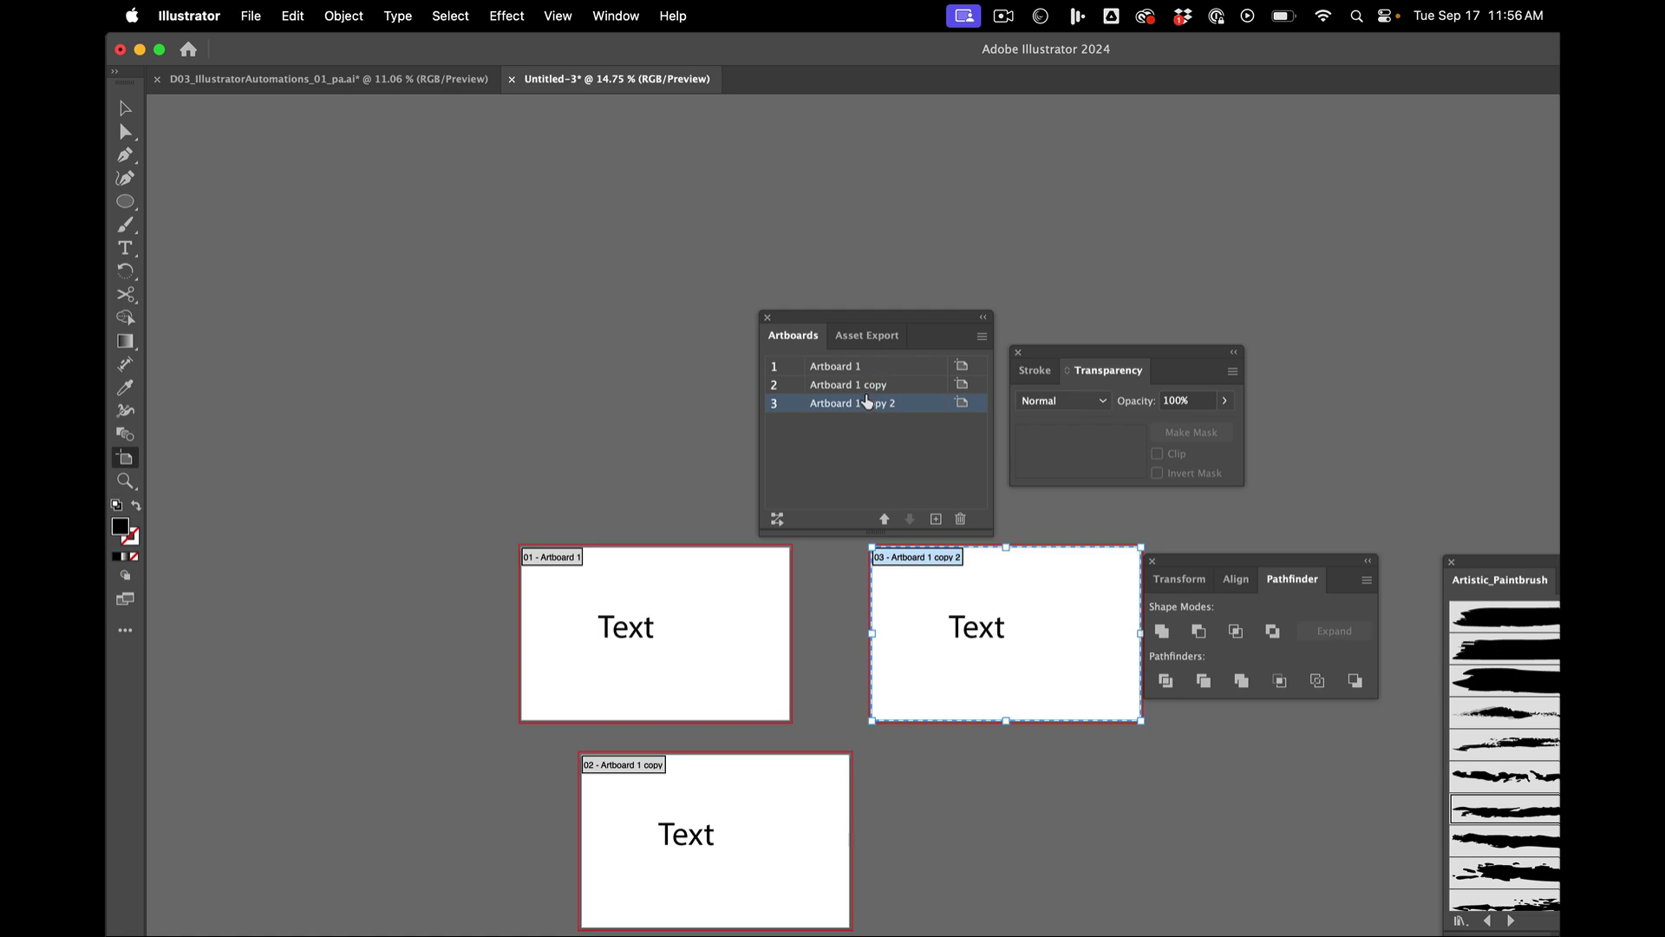
click(865, 401)
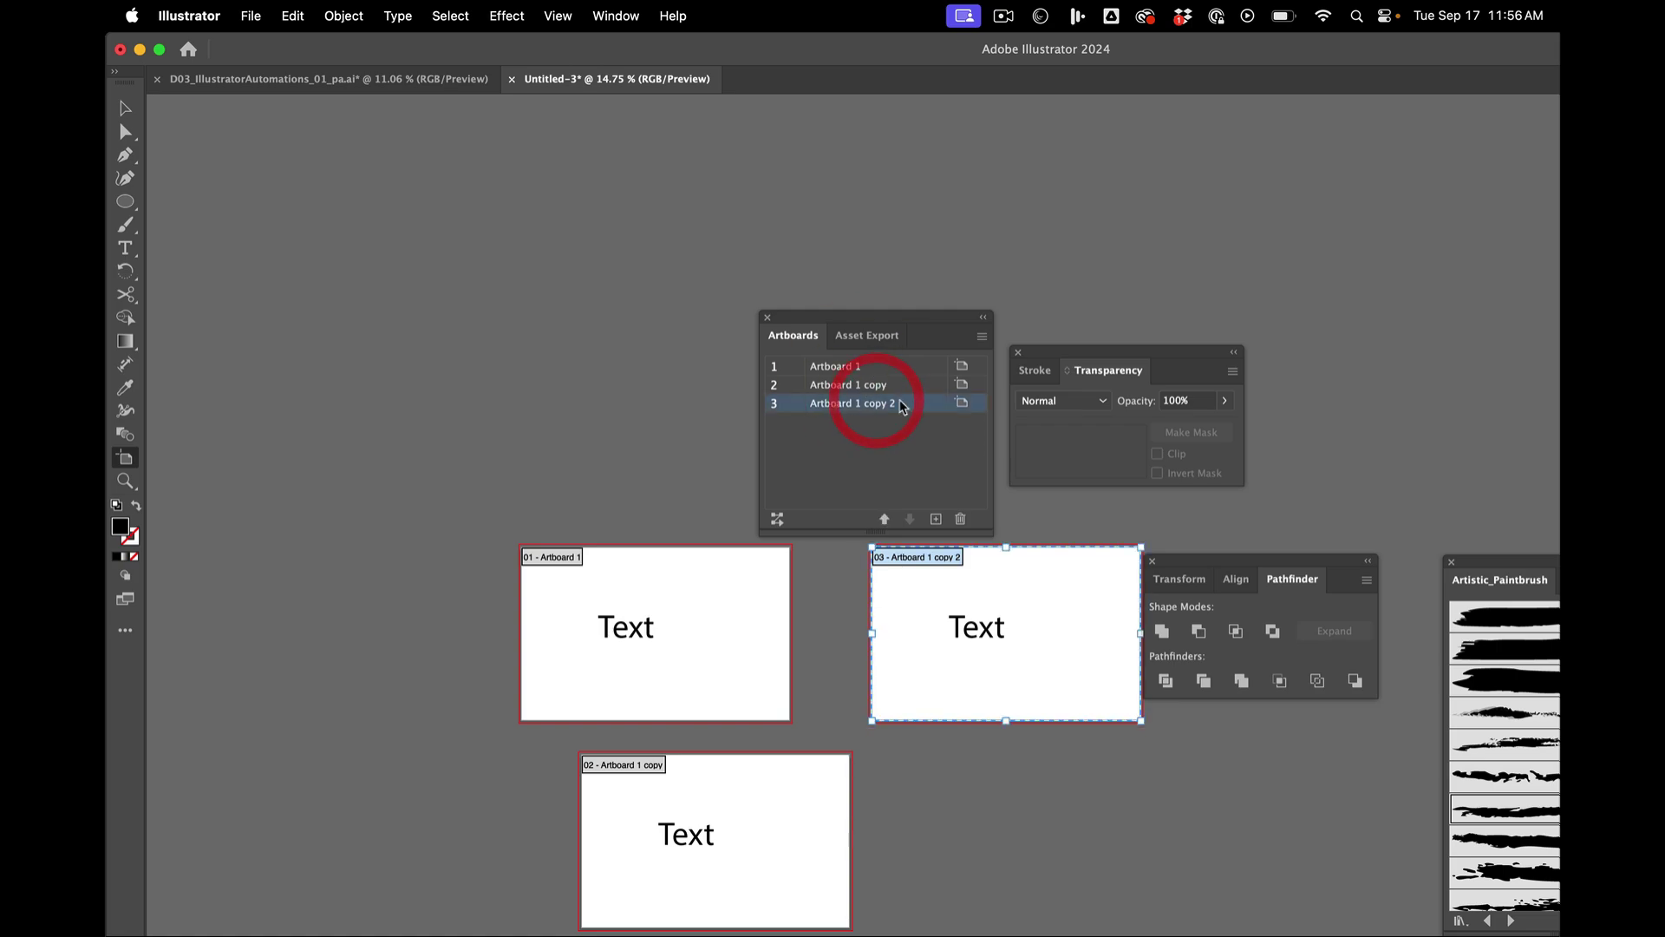
double_click(902, 407)
drag(902, 373, 902, 409)
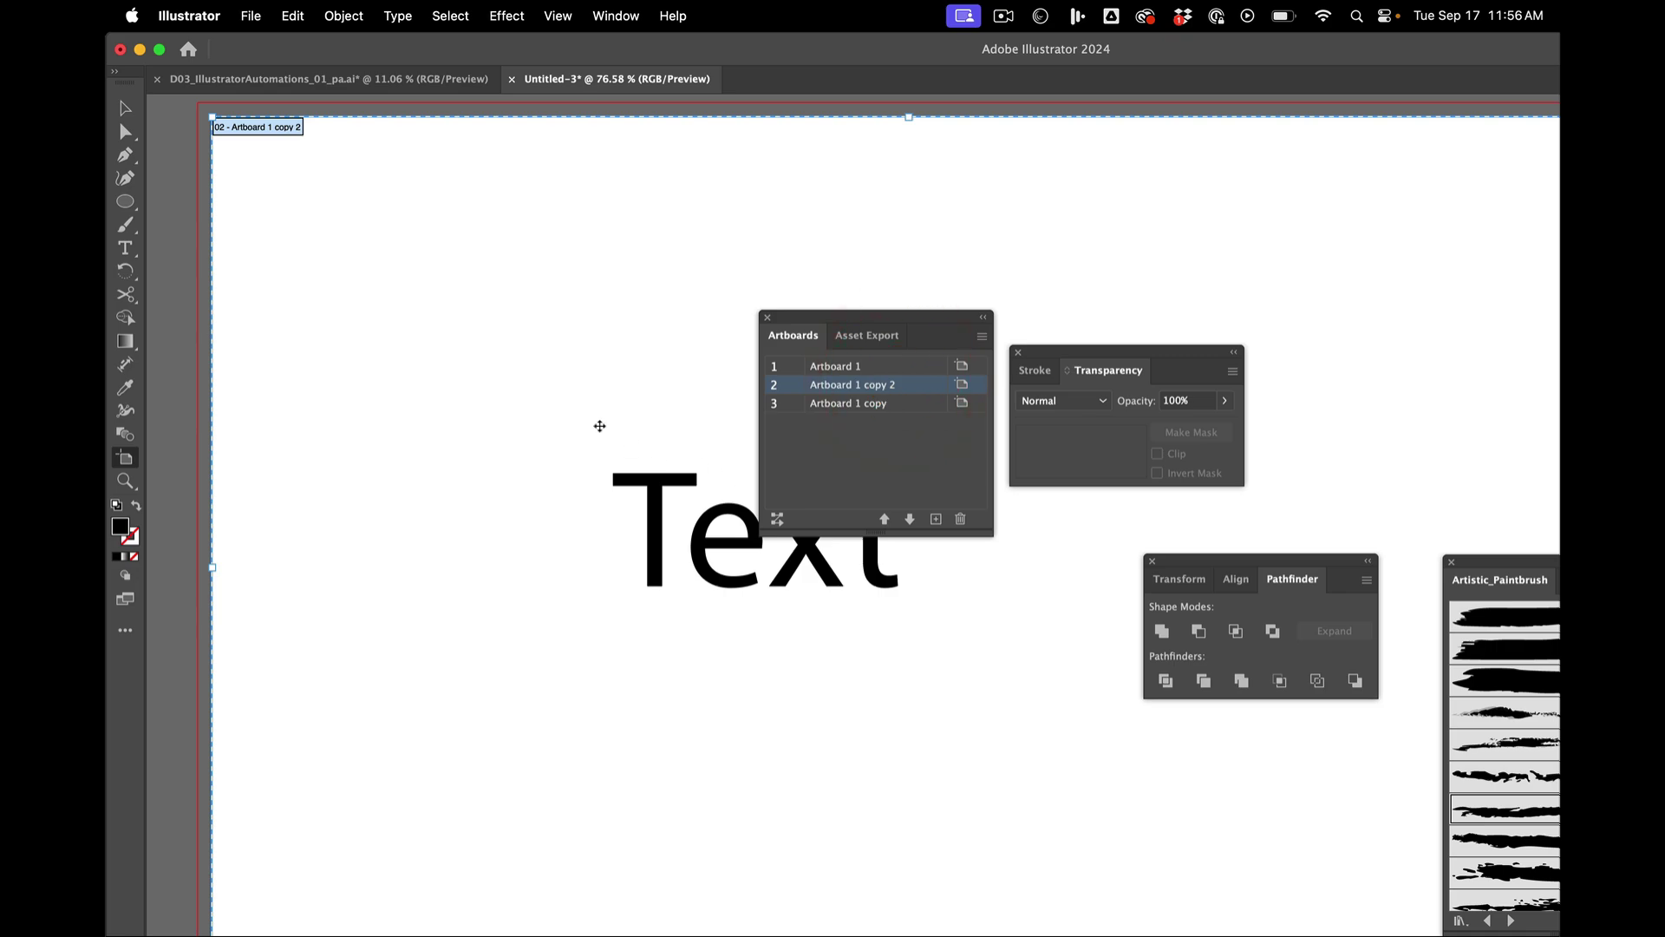
drag(599, 426, 540, 422)
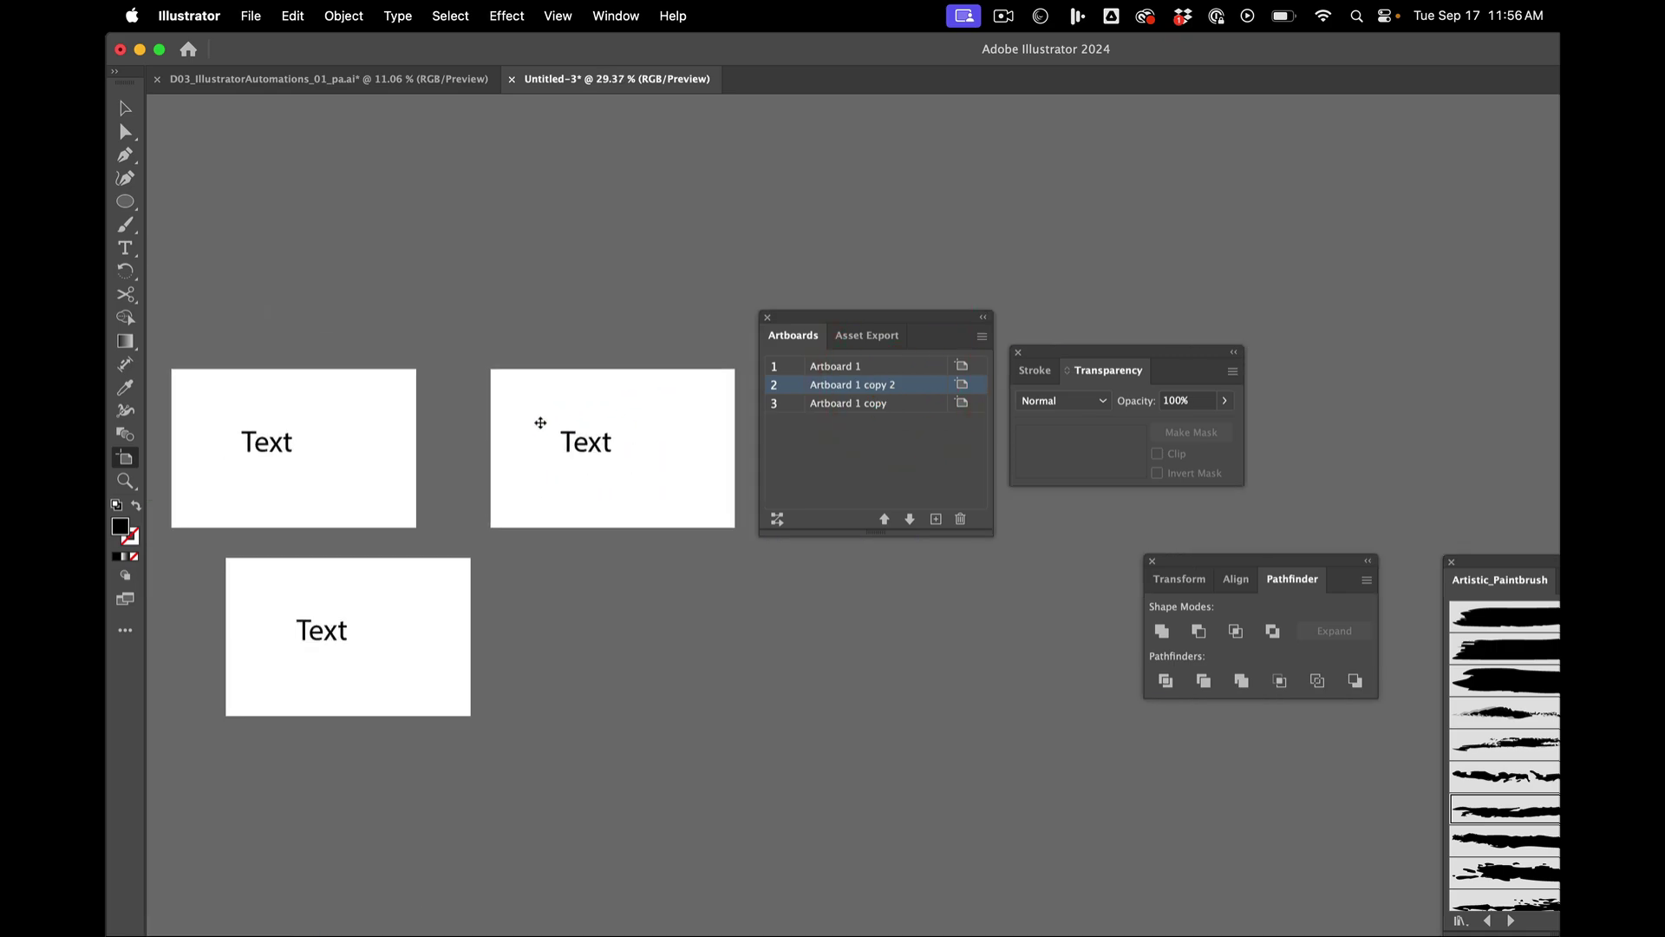
key(super+Tab)
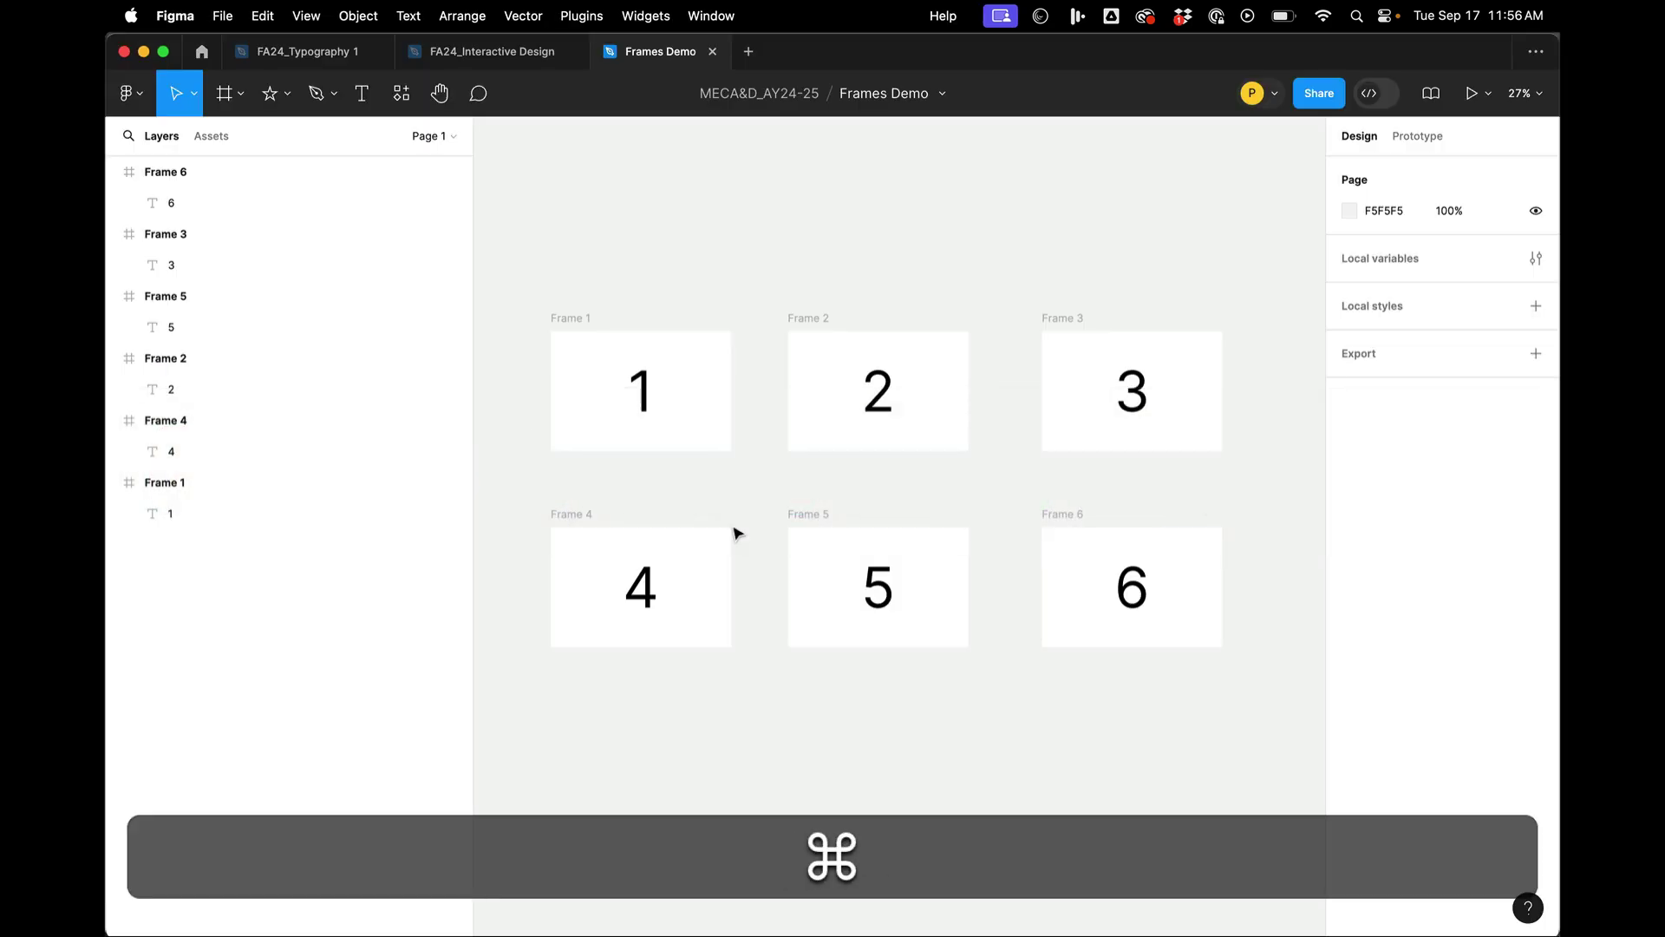
Step: Present the Frames Demo prototype from Frame 1 through frame 6, then return to the editor
click(836, 236)
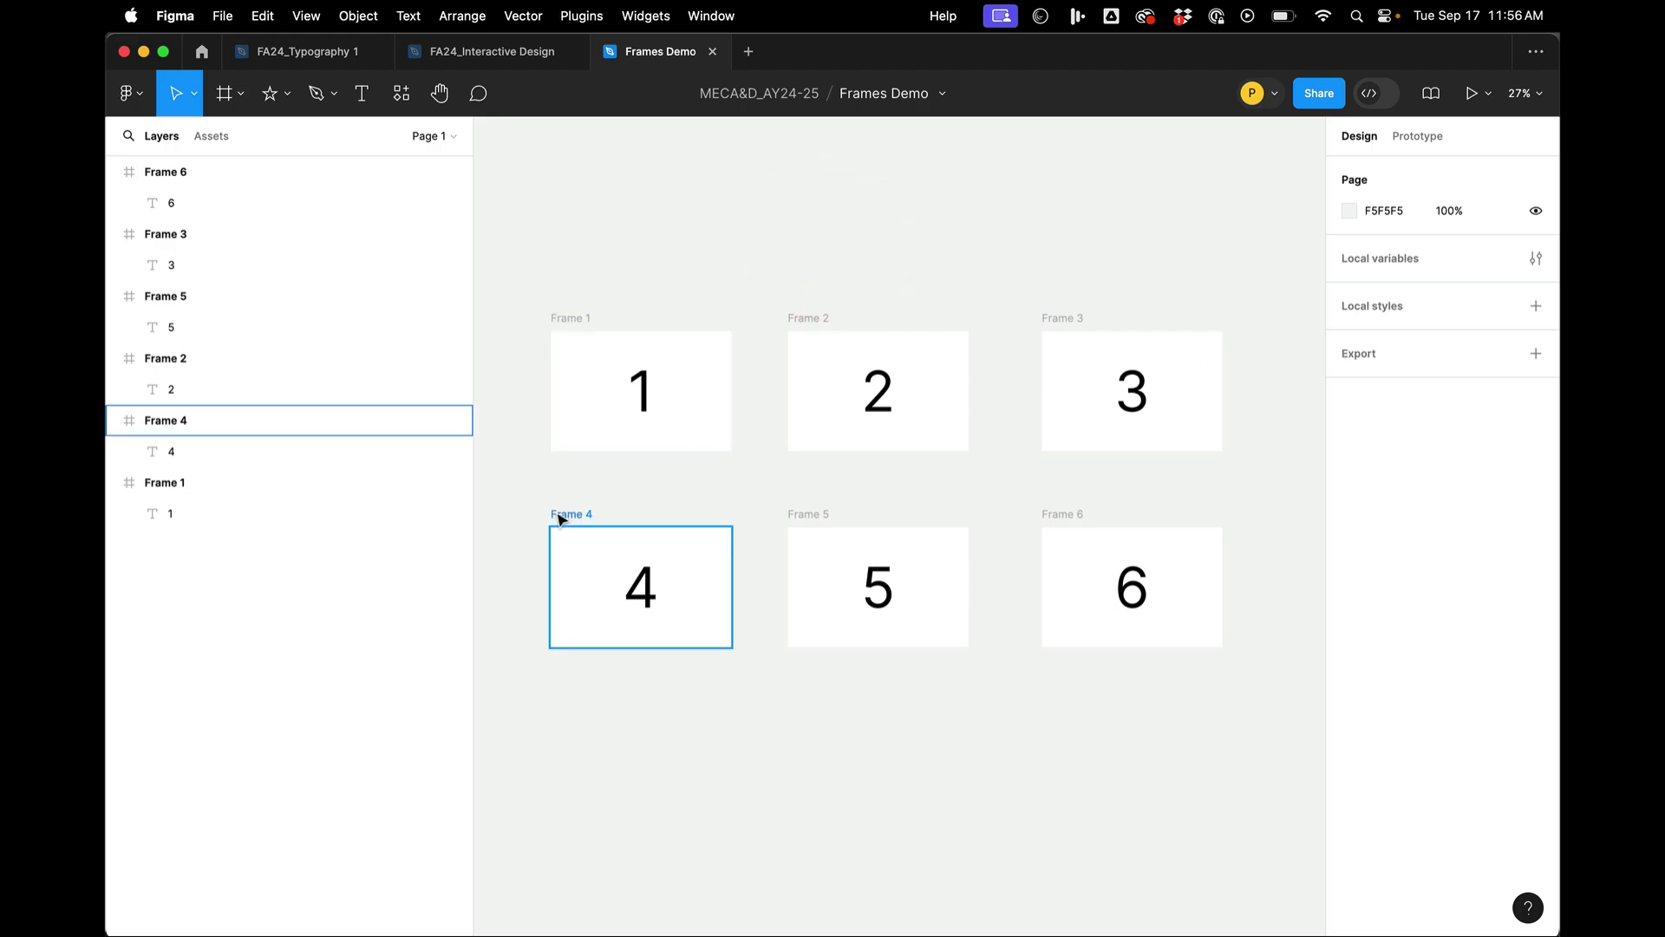
scroll(966, 675, down, 5)
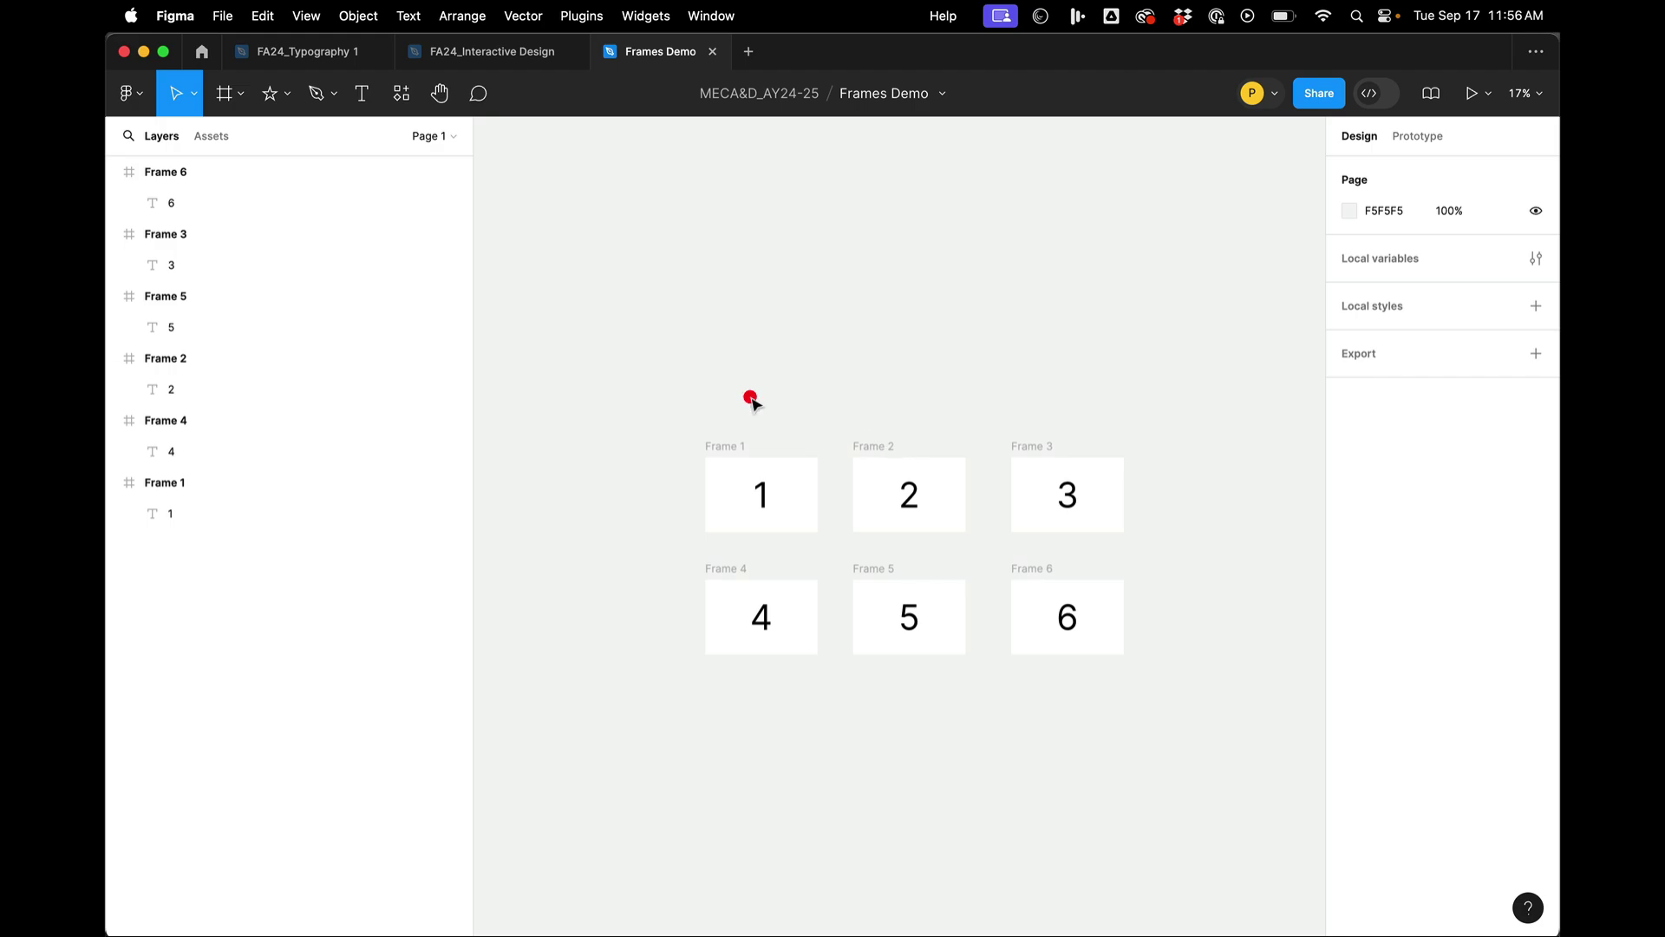
click(724, 442)
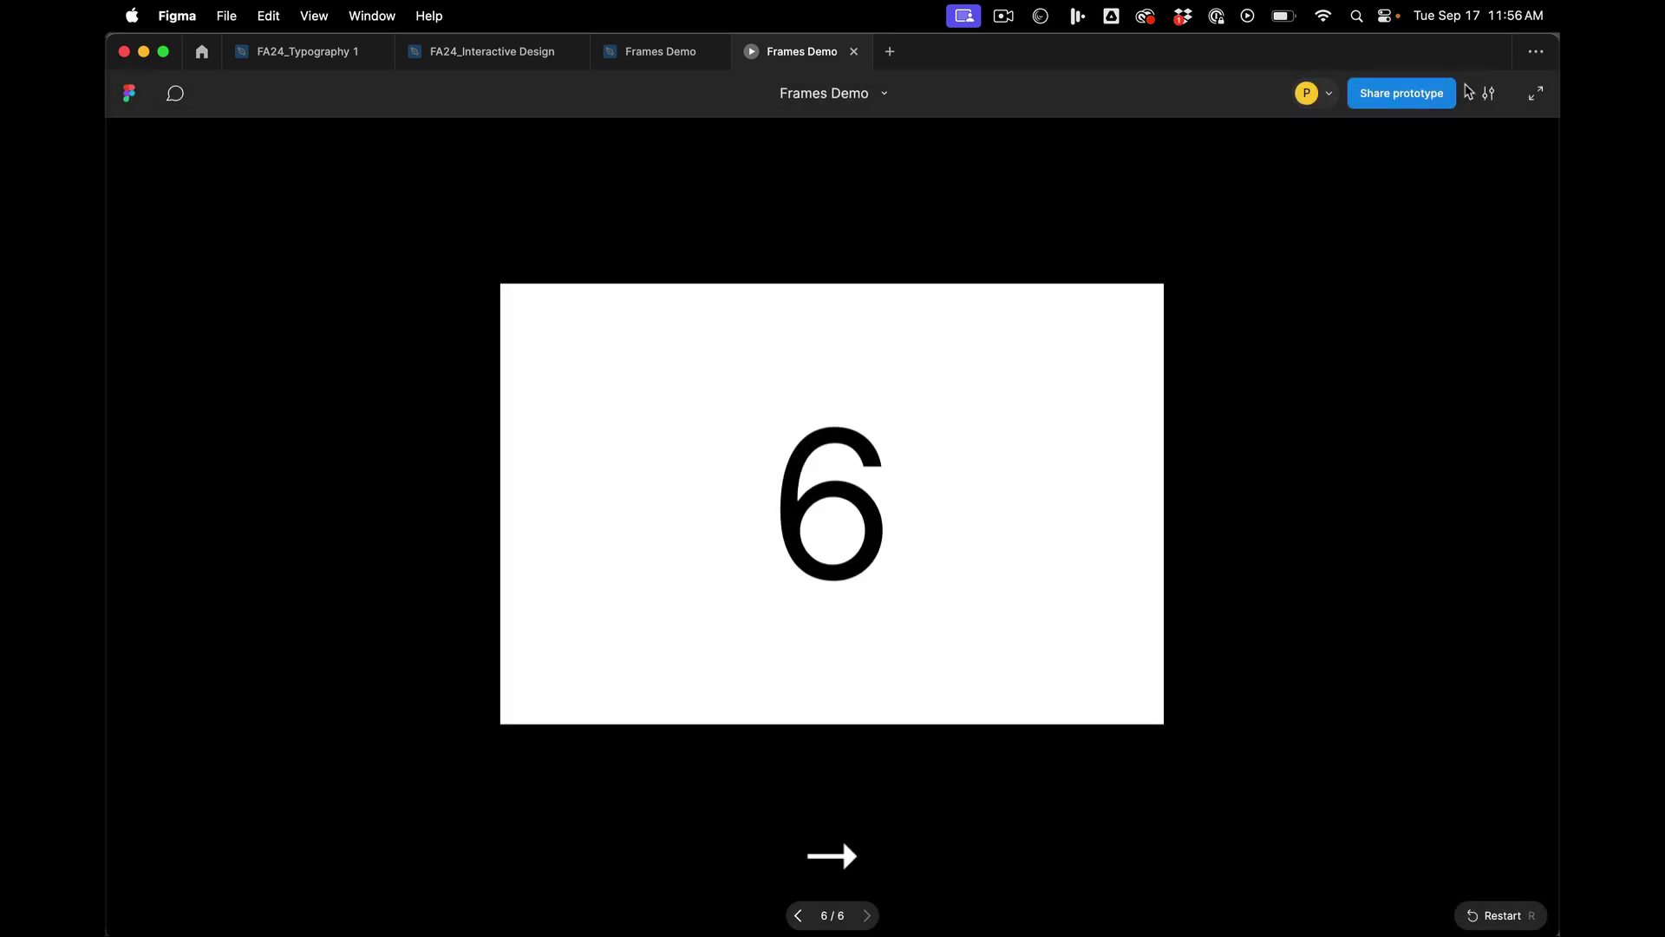
click(878, 84)
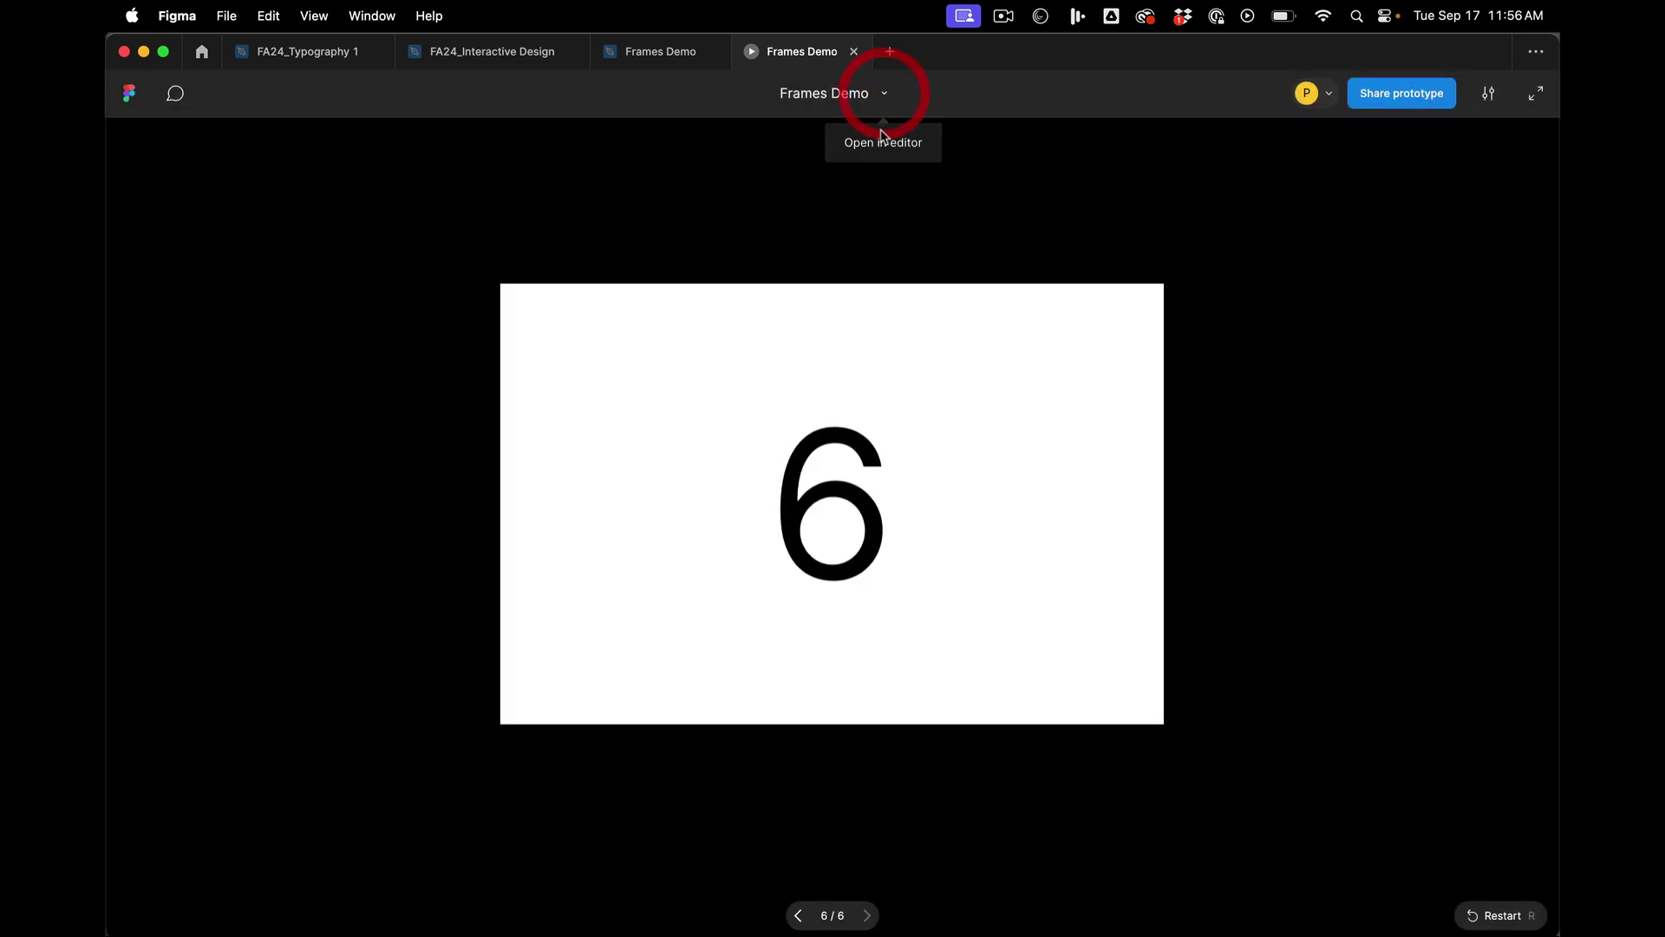
click(877, 136)
Step: Move Frame 4 right of Frame 6, Frame 2 under Frame 1, and Frame 3 beside Frame 1
click(829, 184)
scroll(820, 195, down, 10)
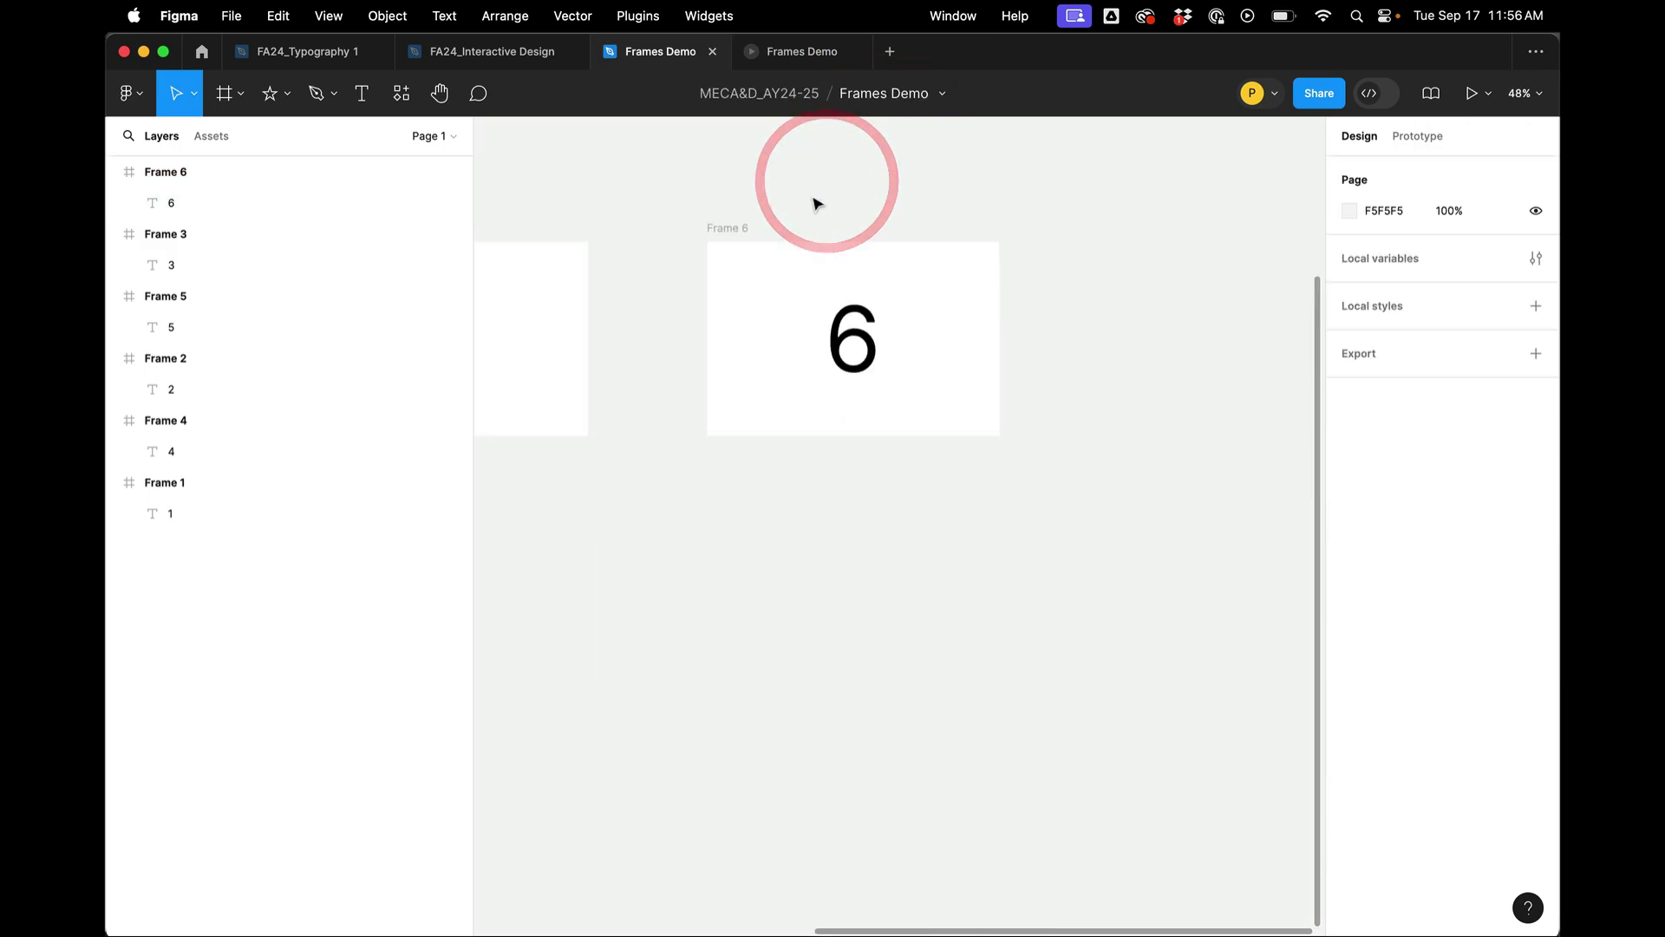
scroll(737, 251, left, 2)
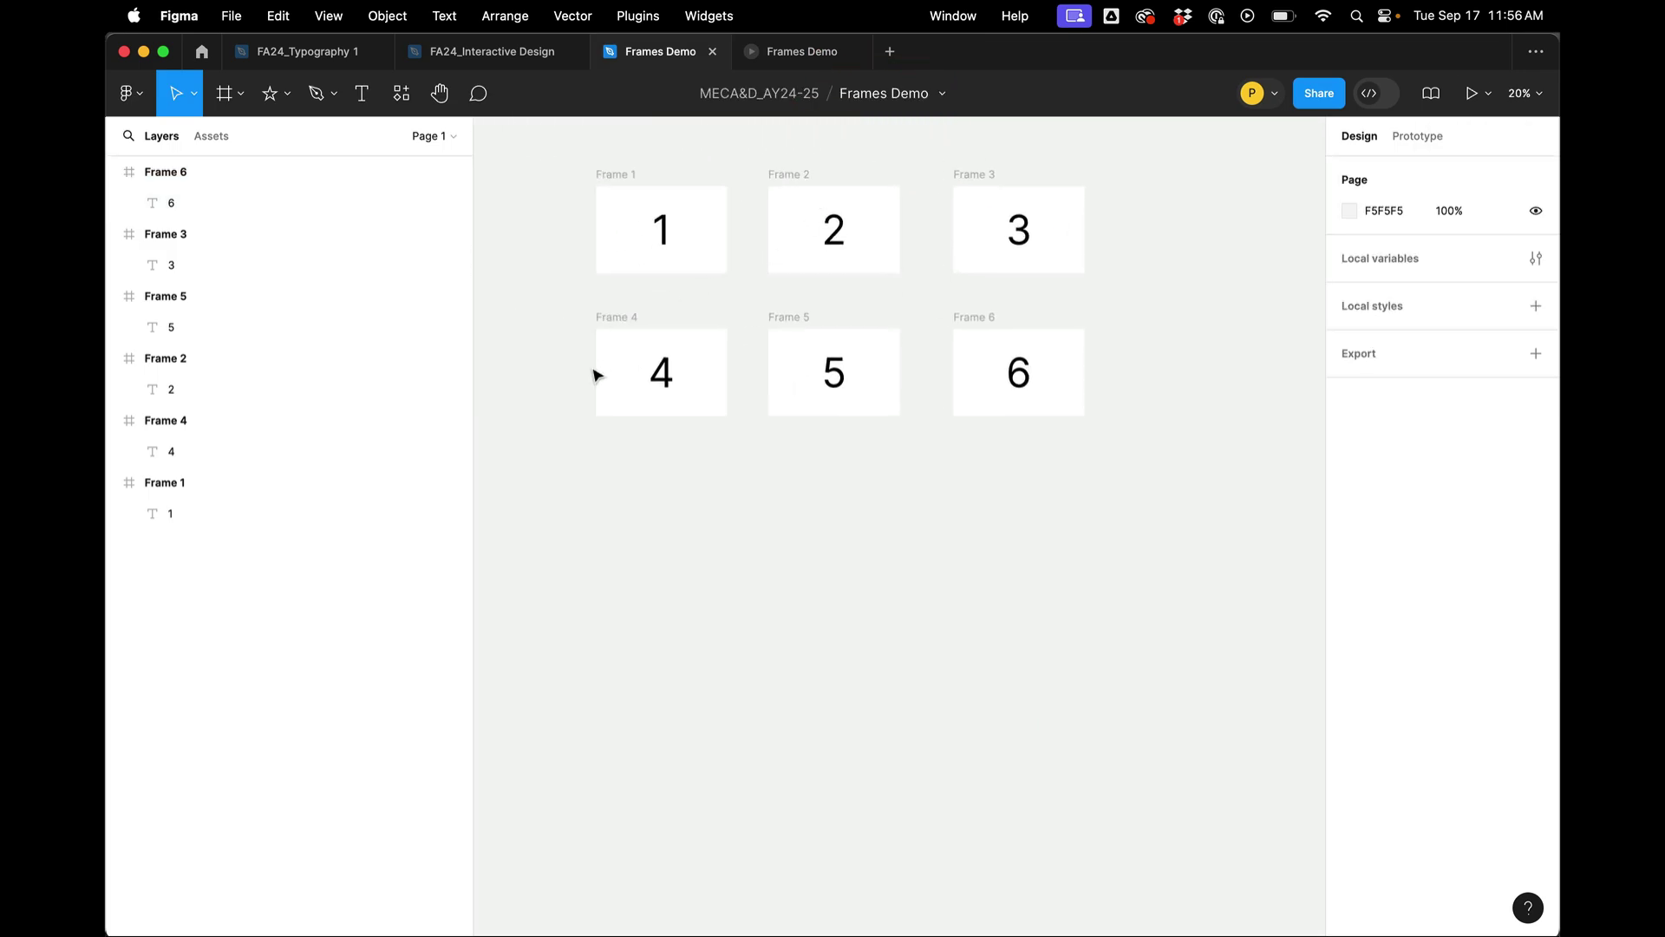
drag(612, 329, 1145, 323)
drag(795, 179, 619, 324)
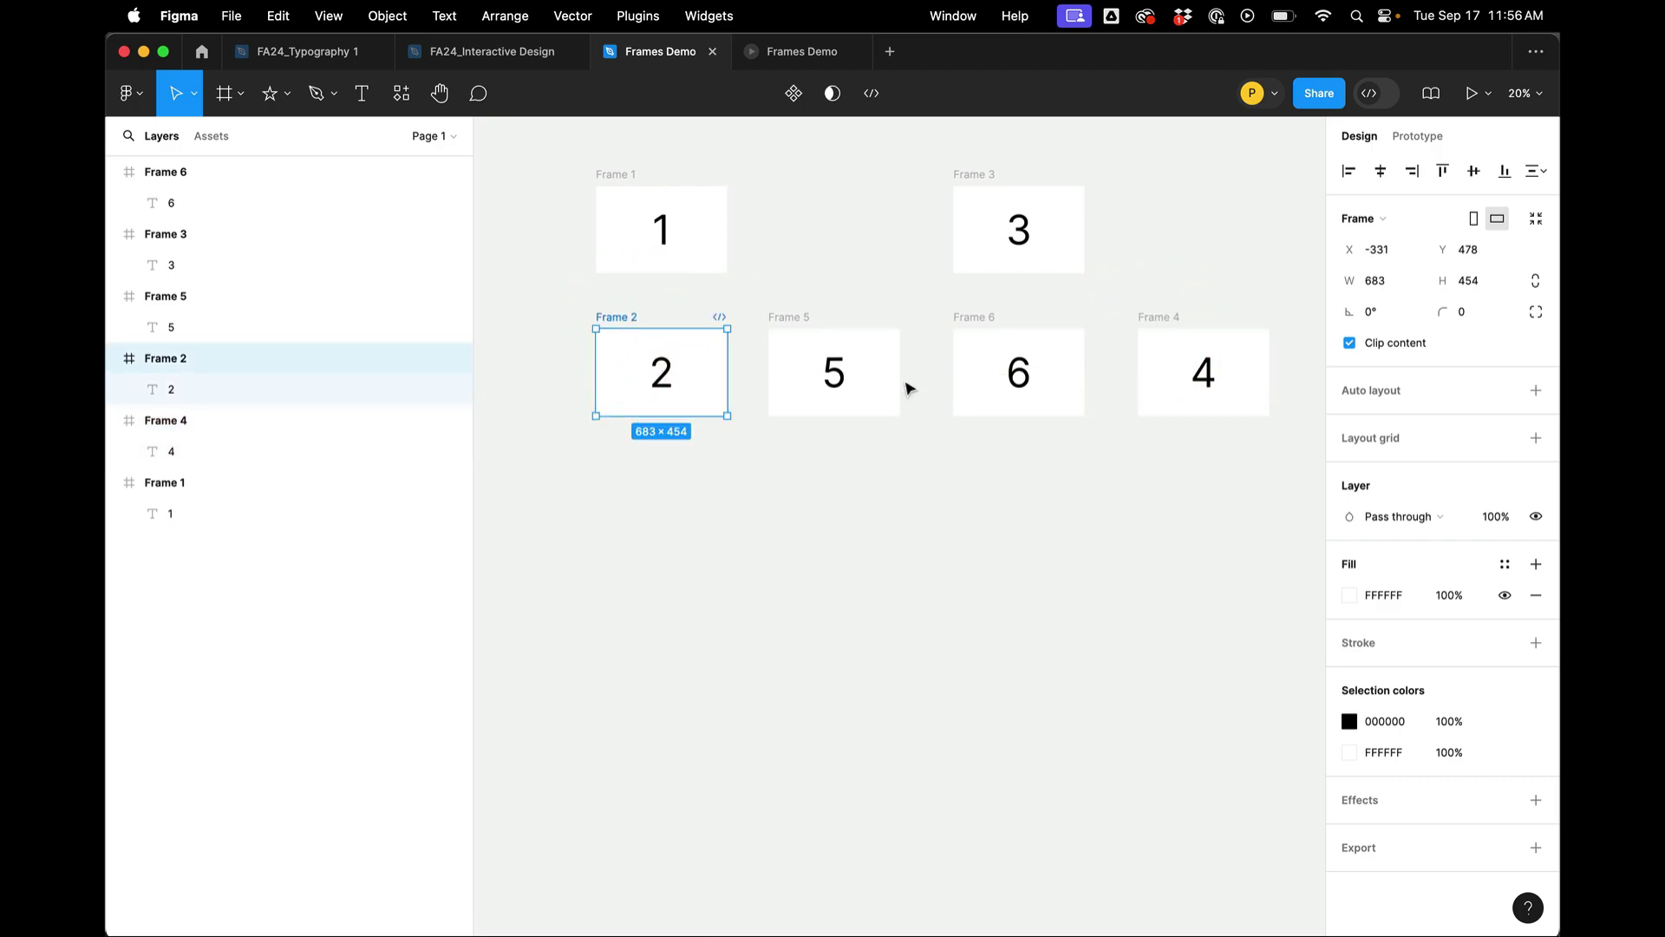
click(944, 543)
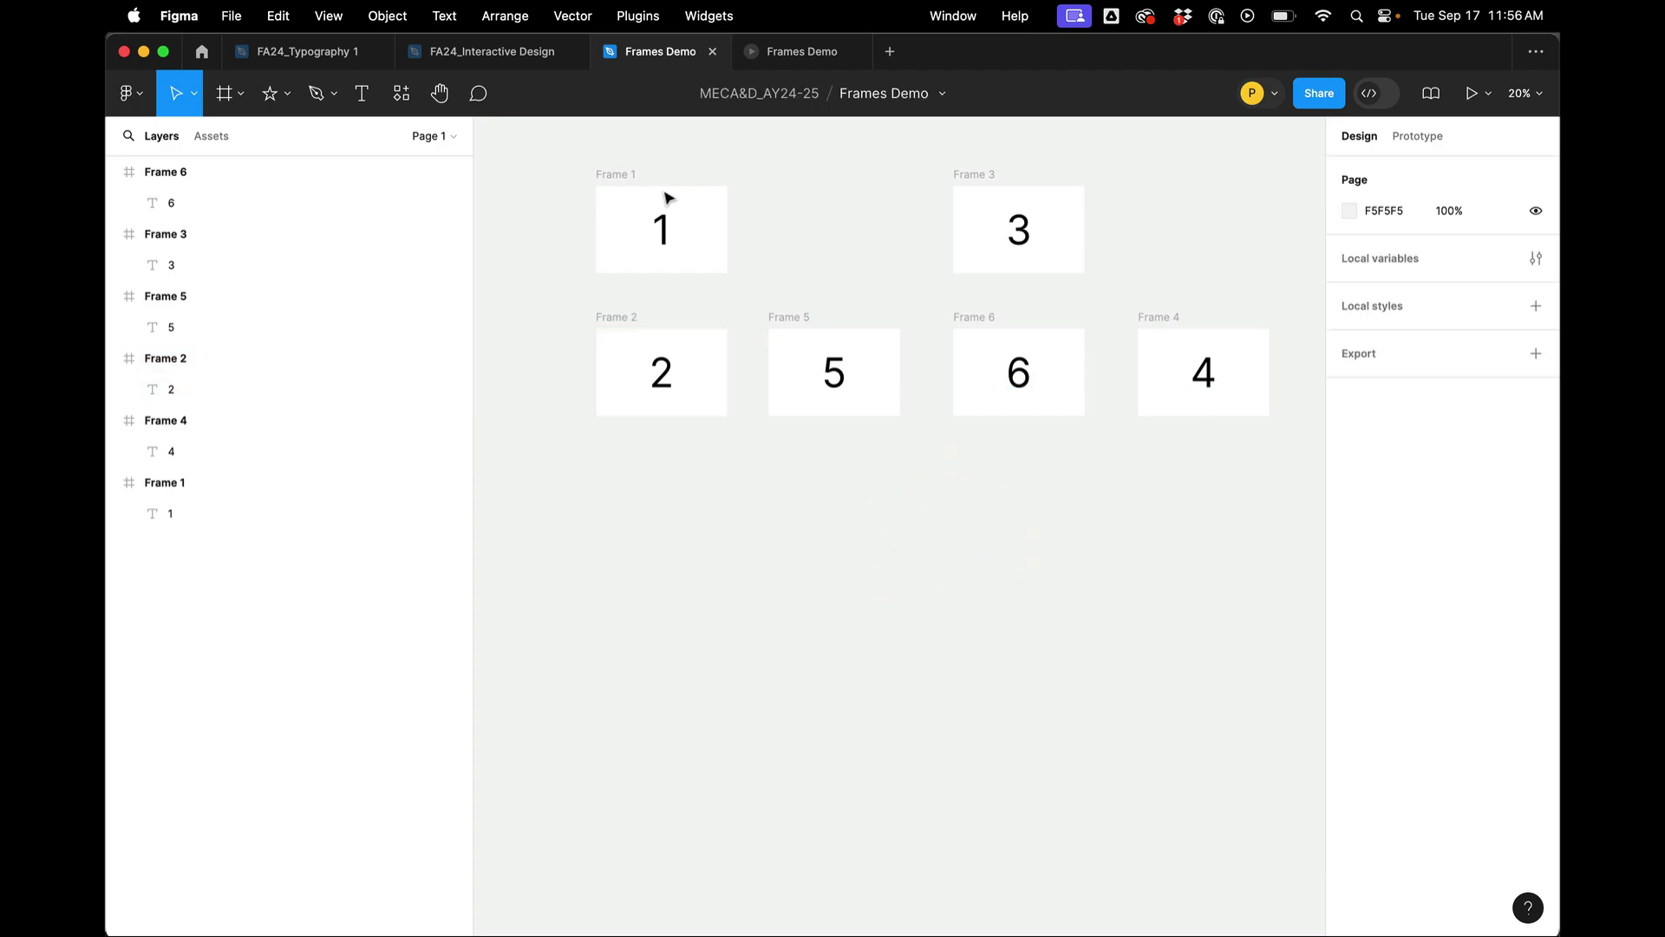
drag(992, 174, 809, 188)
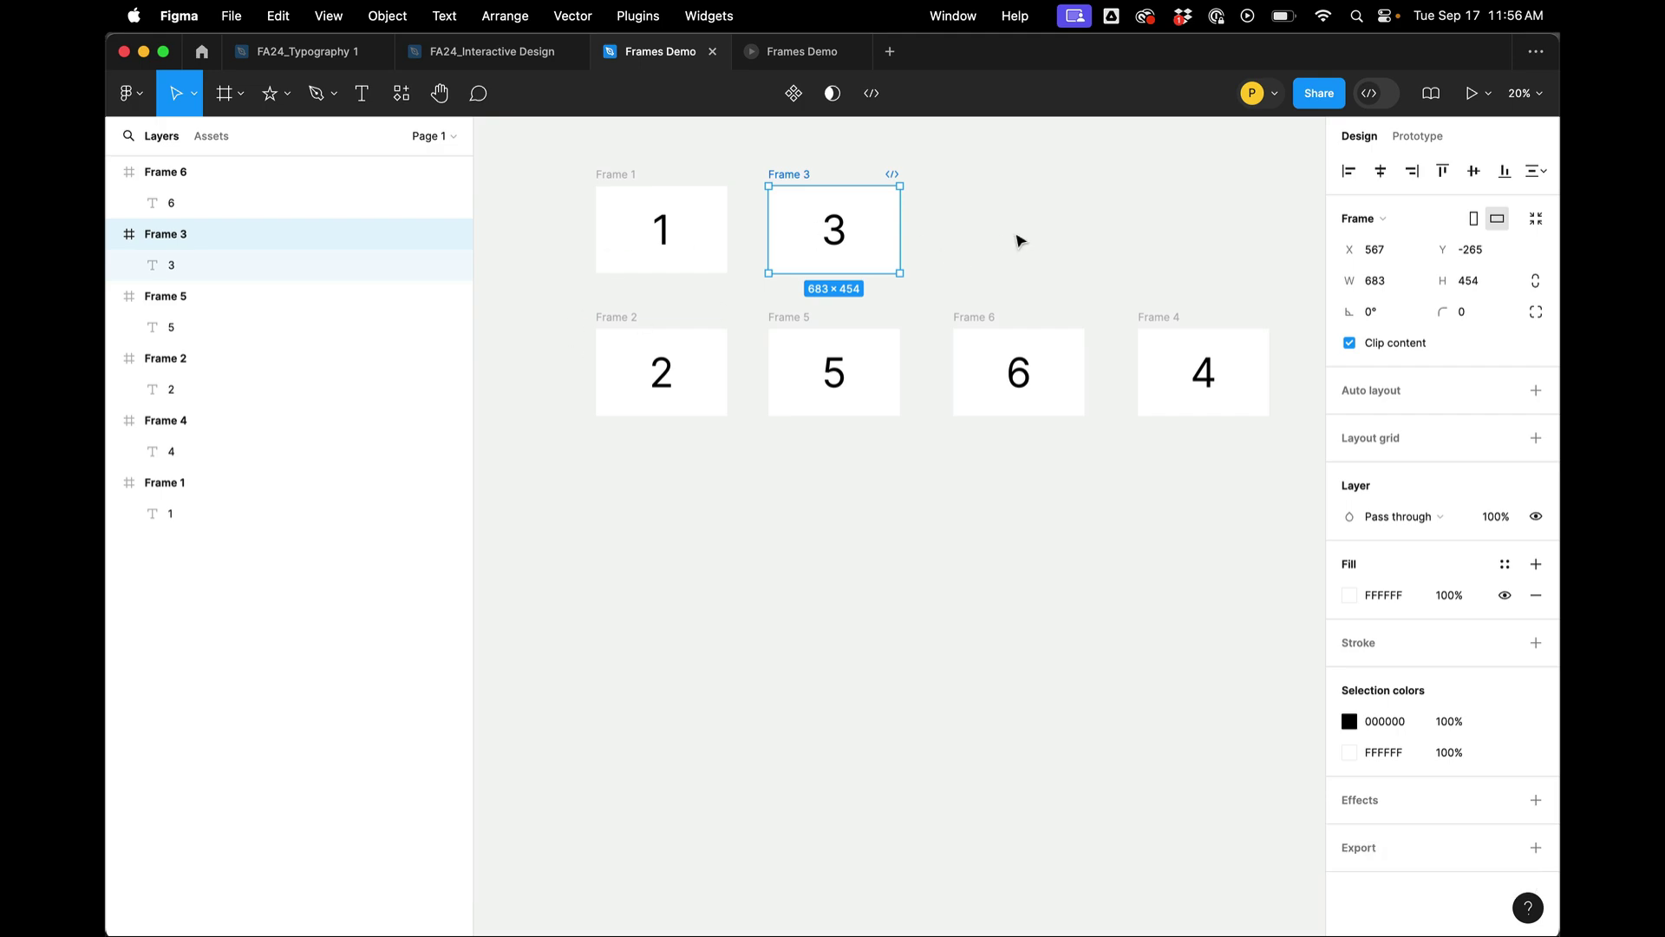
click(923, 539)
scroll(926, 543, up, 2)
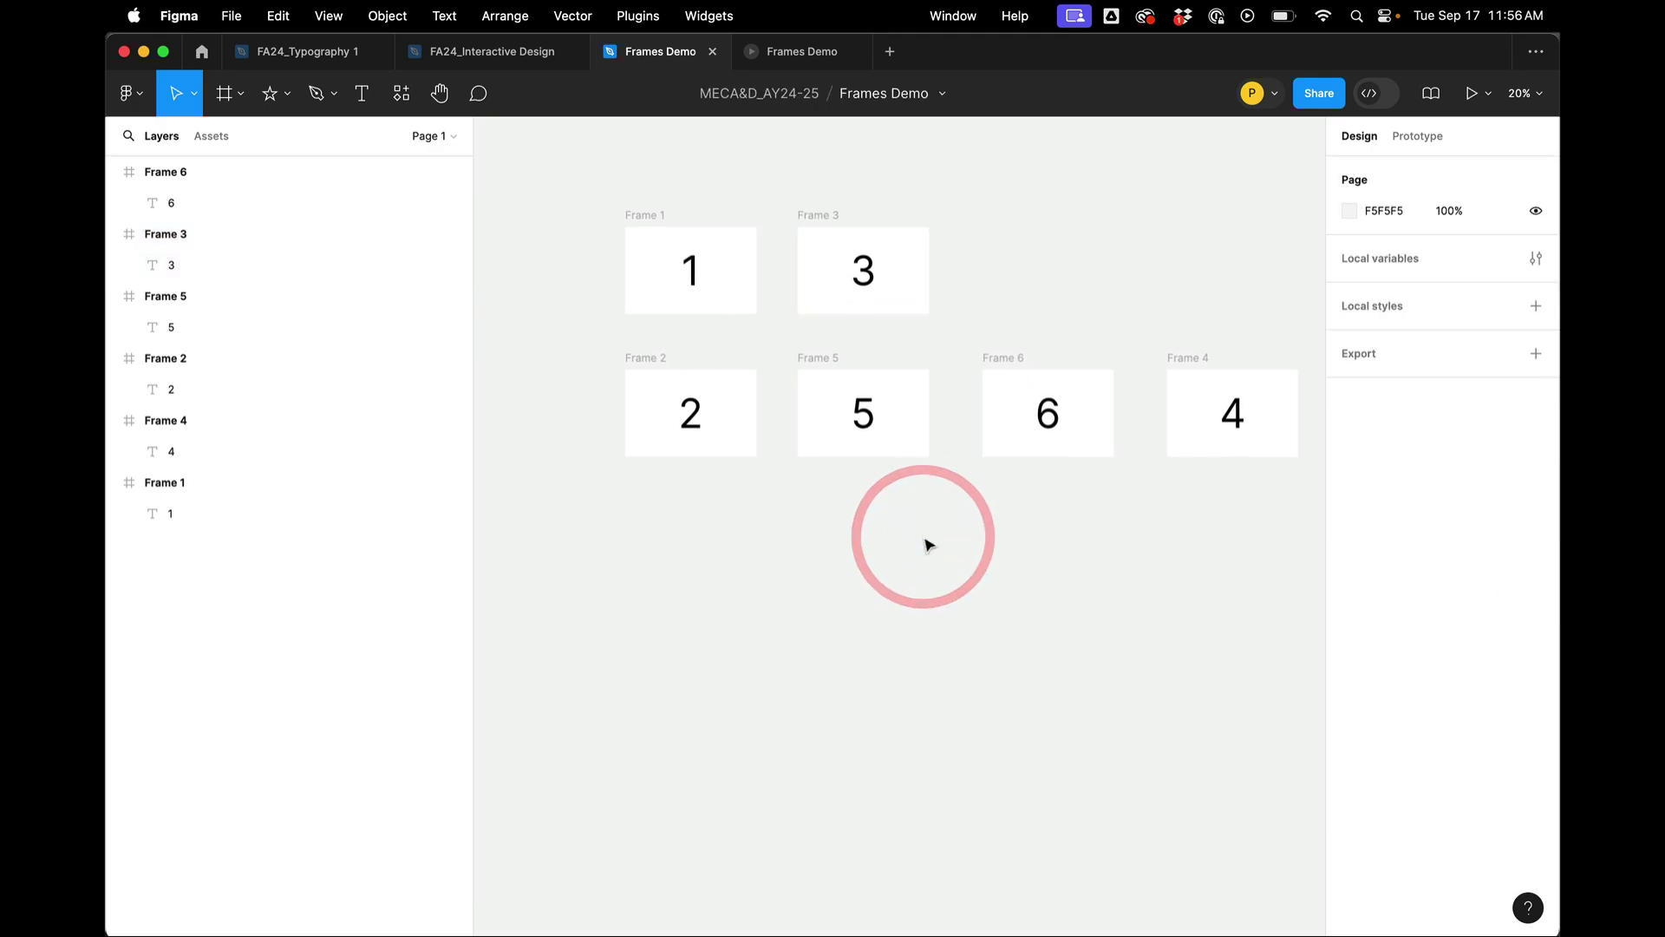
scroll(920, 520, down, 3)
scroll(819, 382, up, 3)
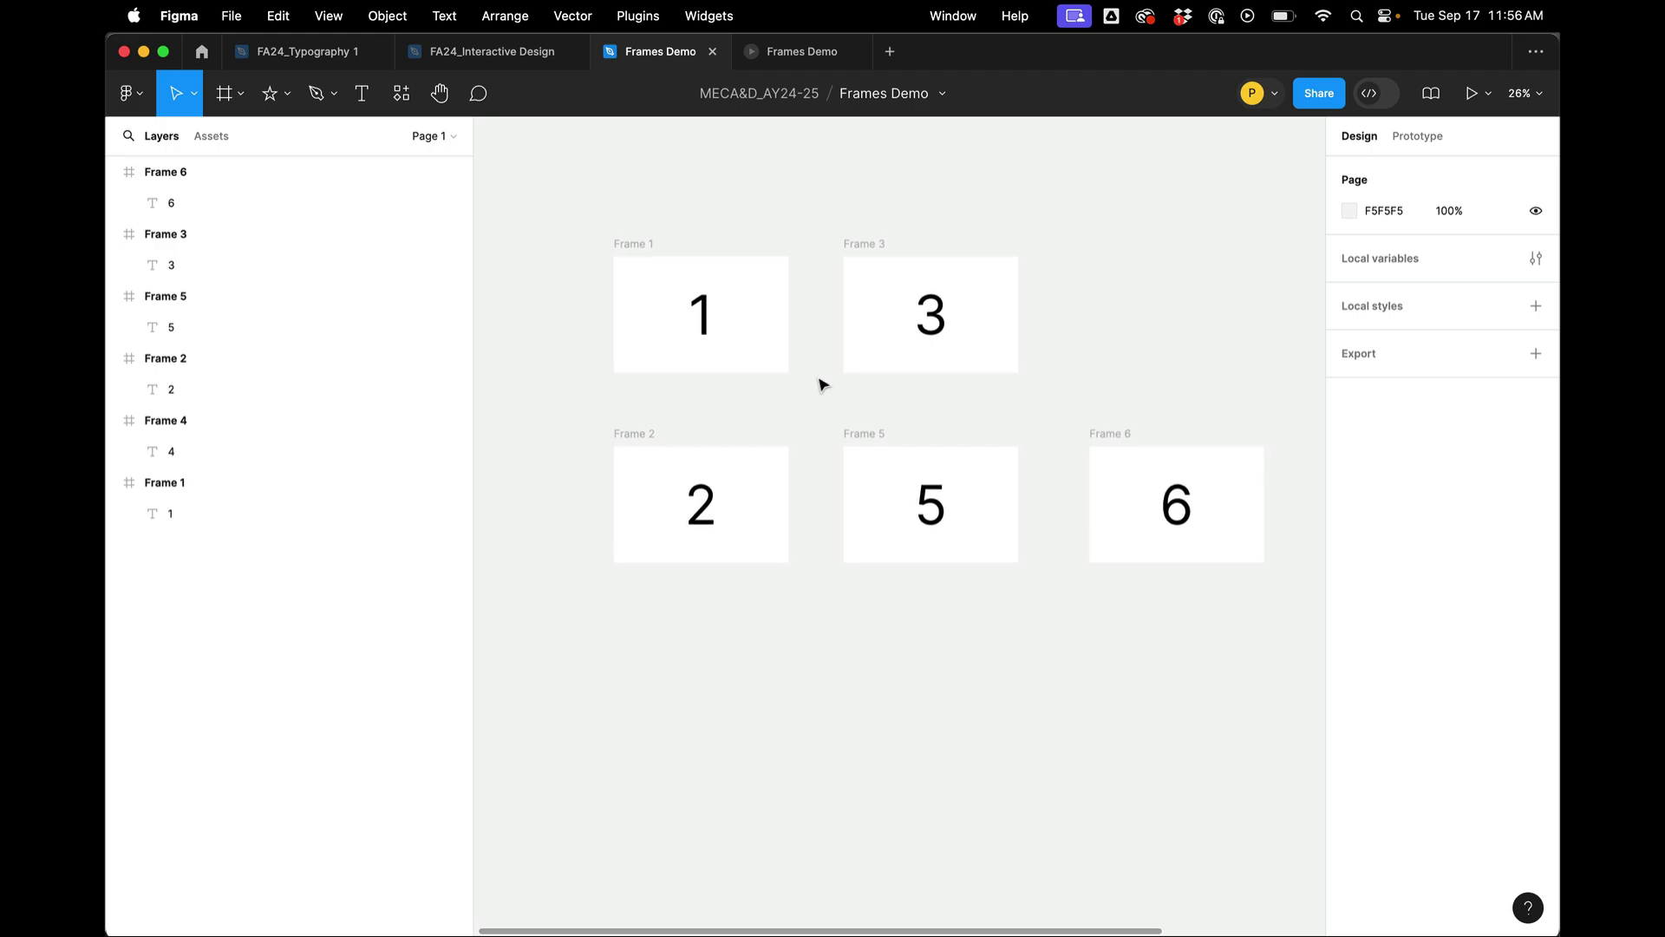
scroll(819, 383, down, 4)
scroll(784, 307, up, 2)
click(756, 347)
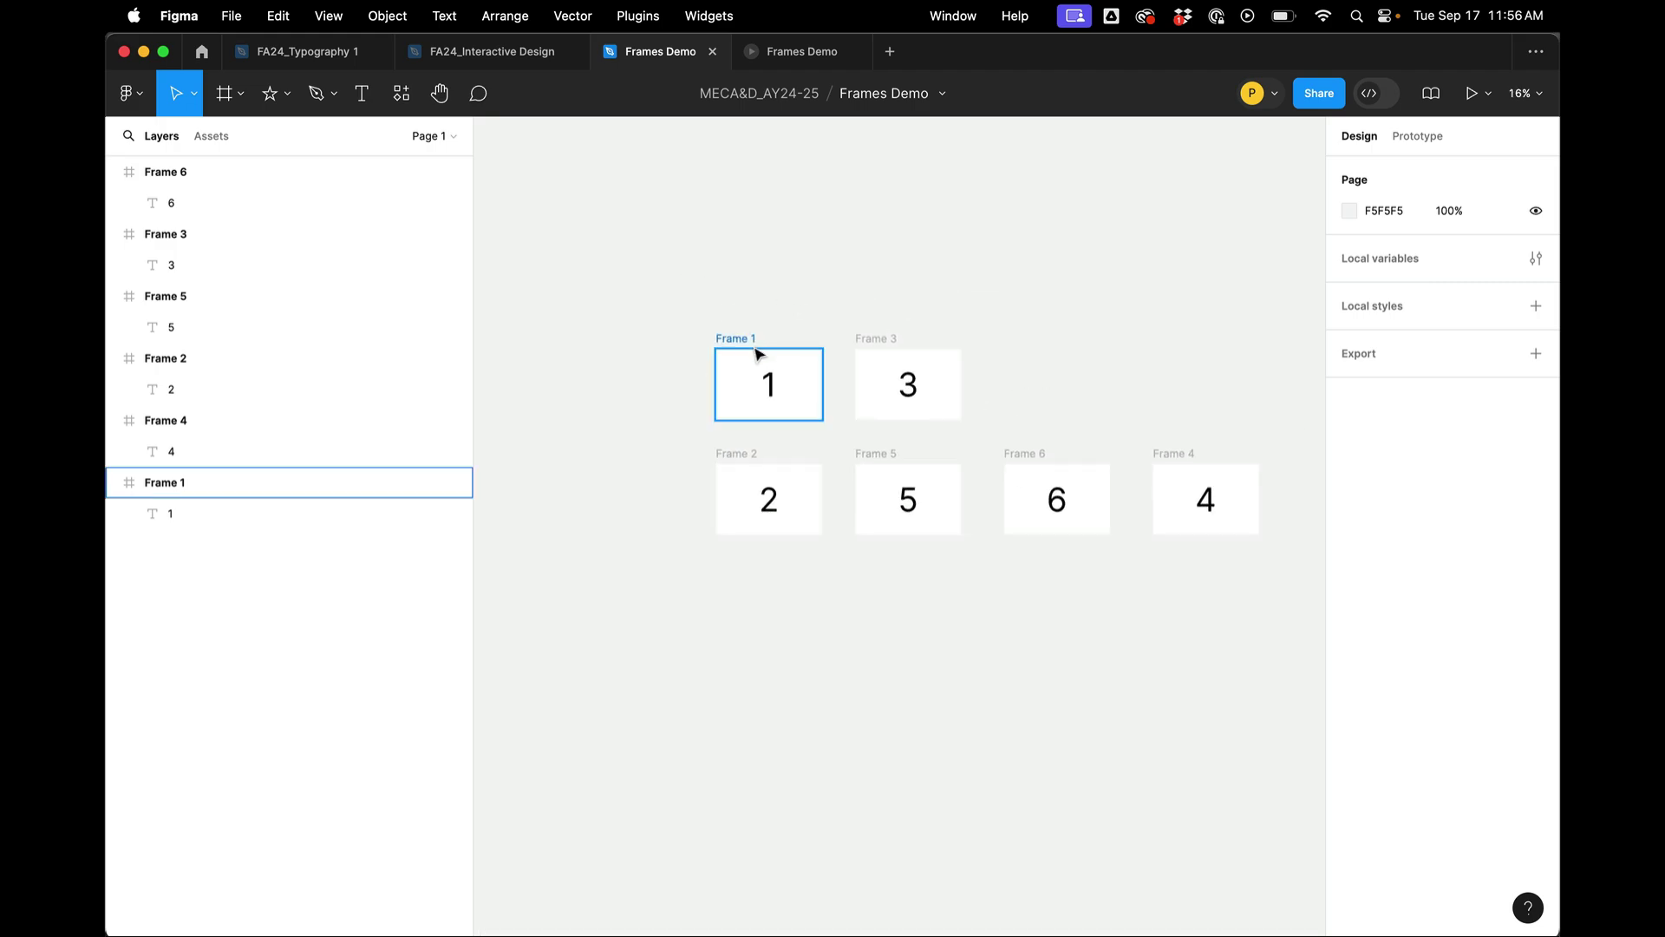
scroll(838, 333, up, 3)
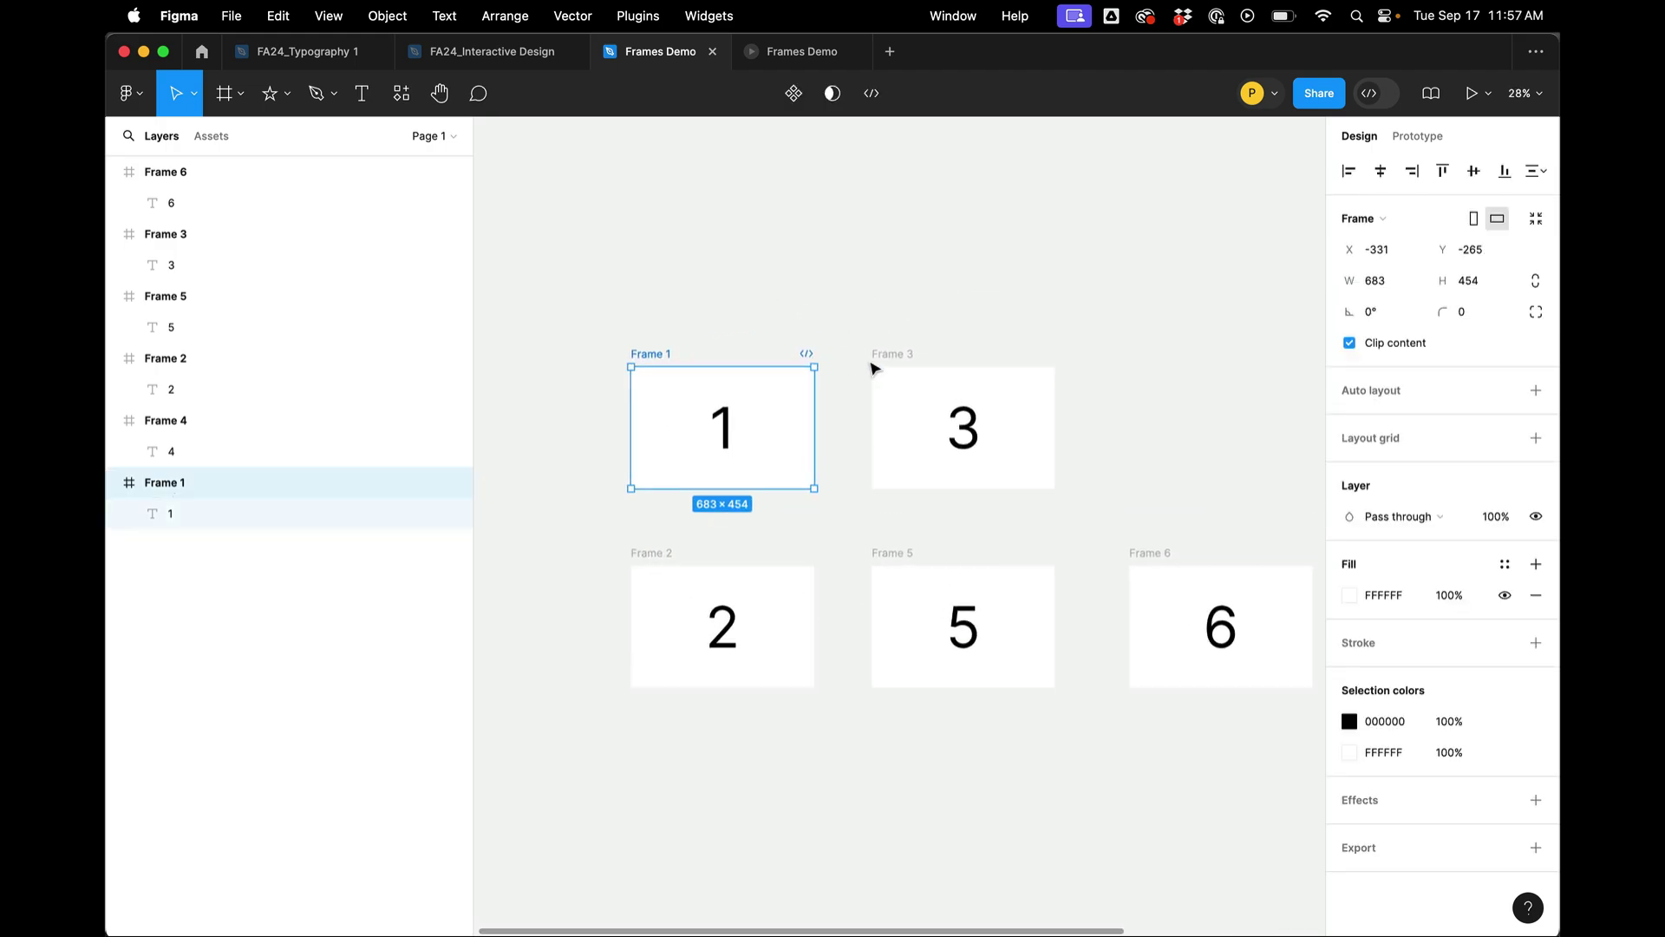
scroll(896, 380, down, 3)
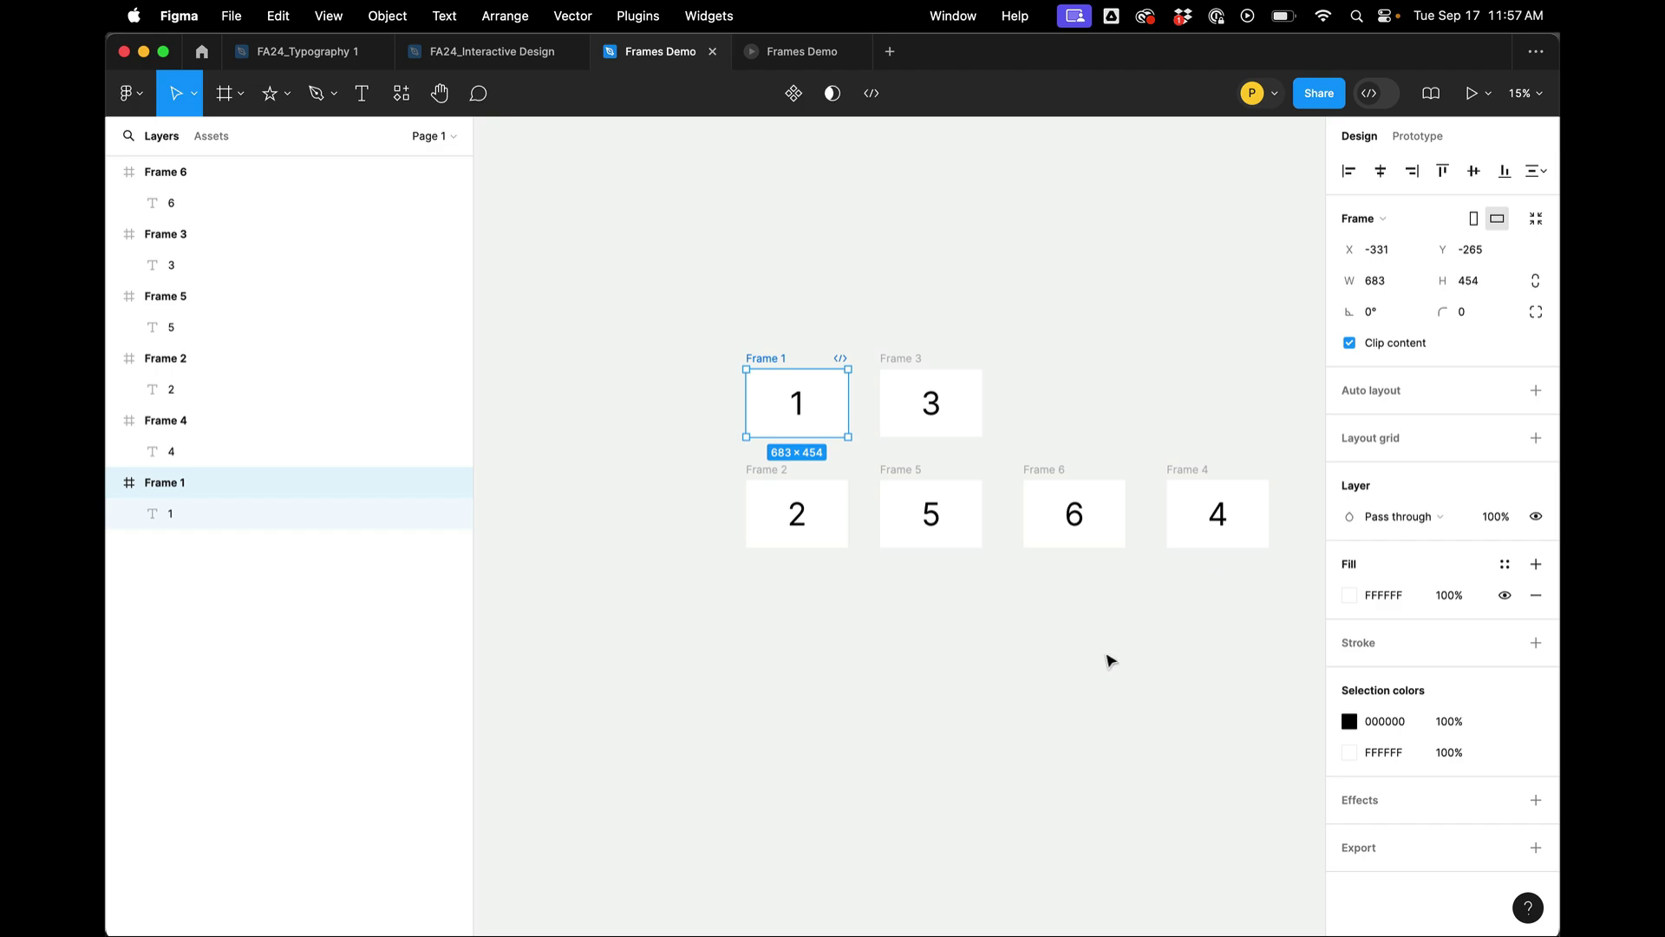
scroll(1019, 592, up, 1)
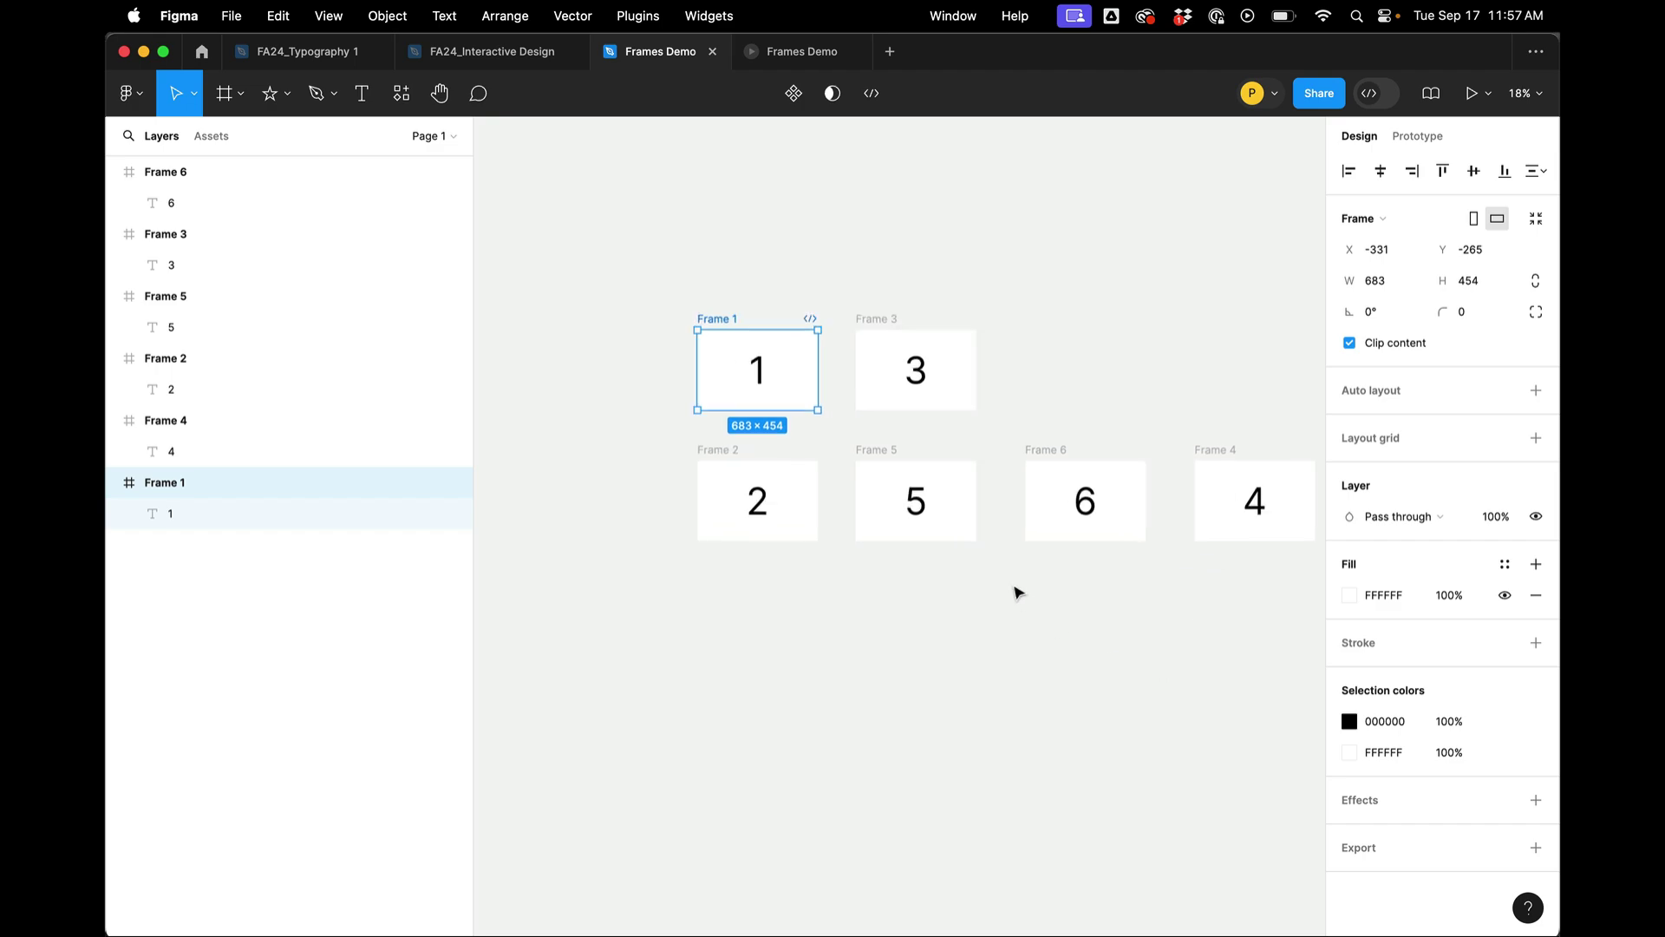
click(720, 449)
click(876, 318)
click(878, 450)
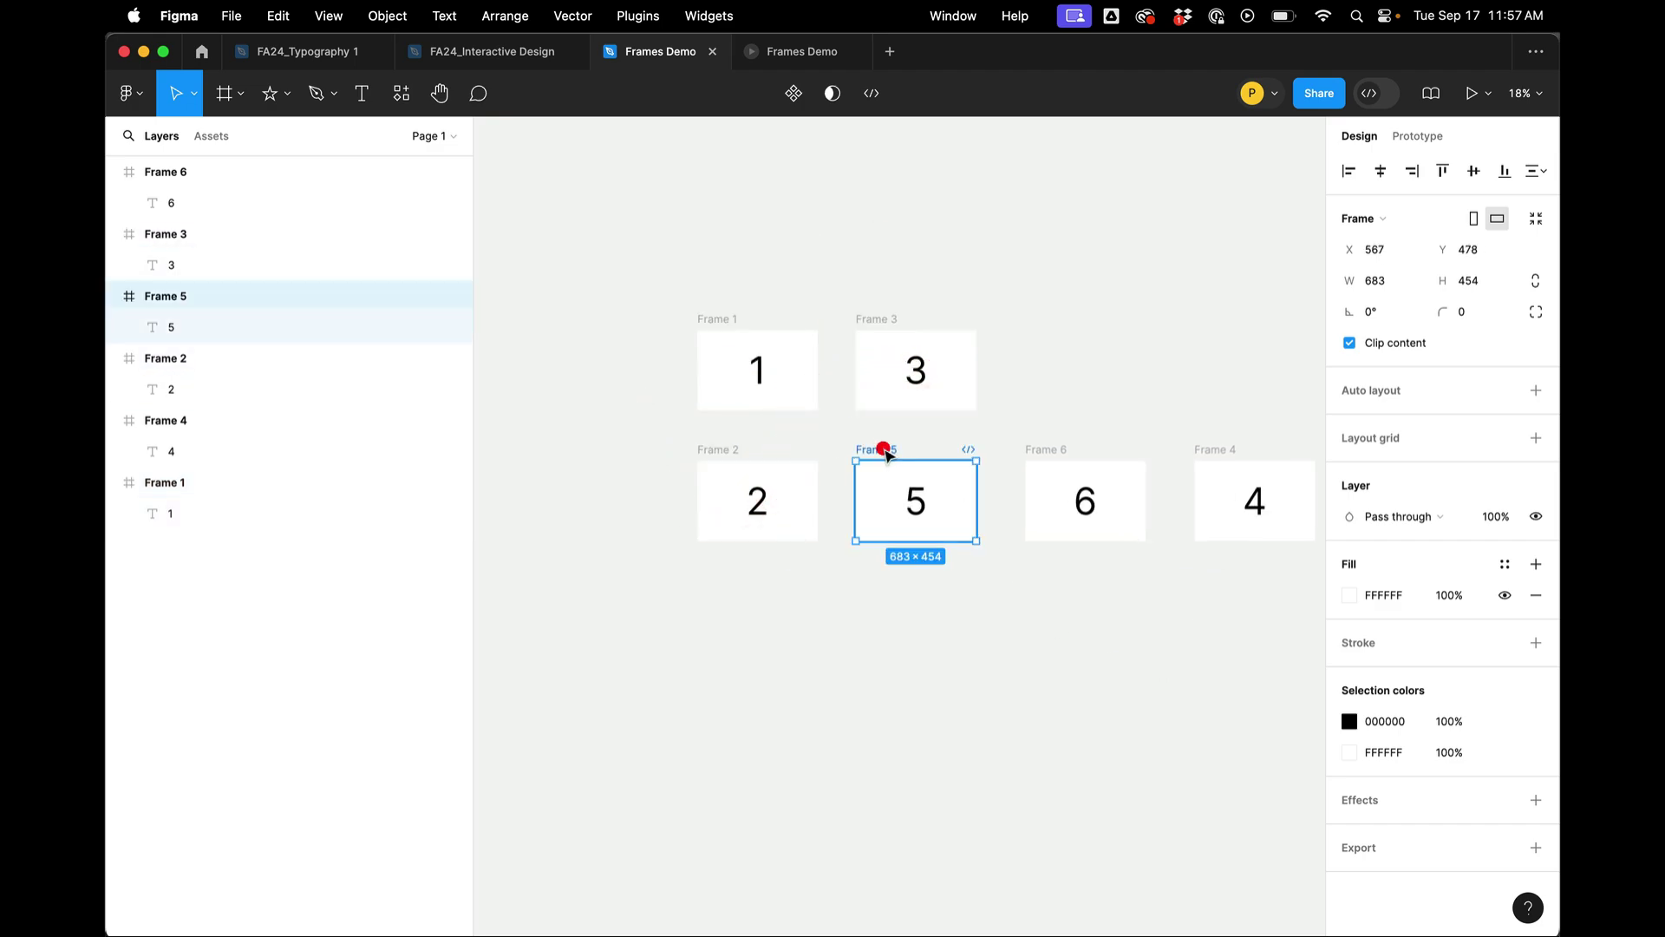
click(1053, 447)
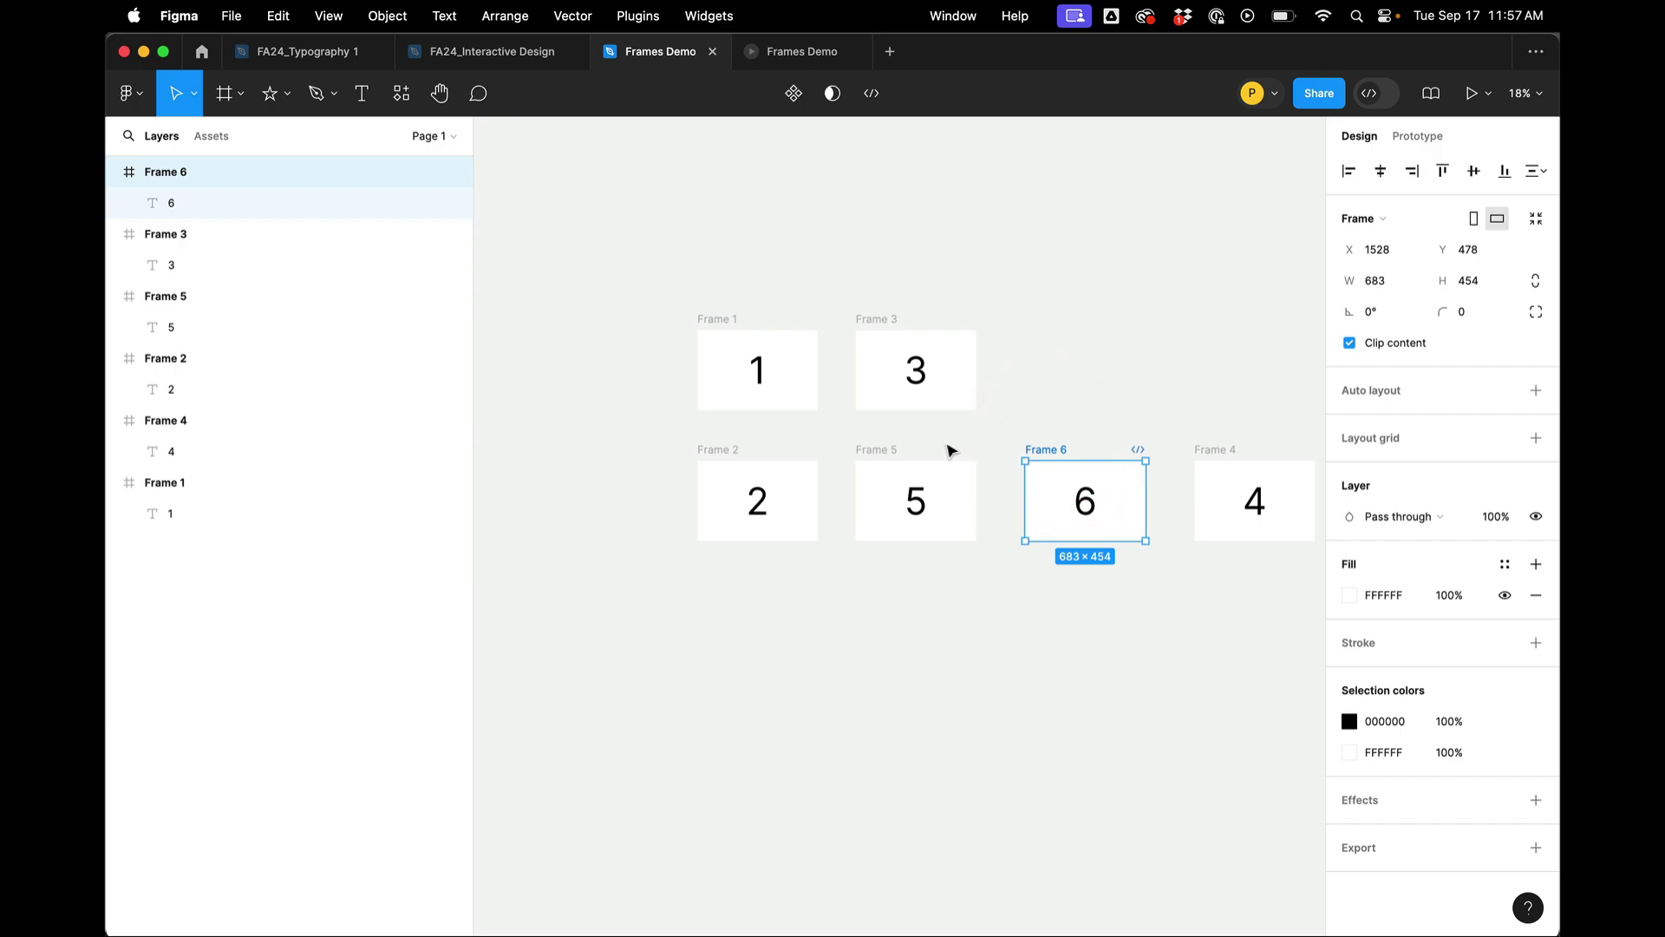
click(1138, 368)
scroll(1137, 368, right, 2)
scroll(1137, 368, up, 2)
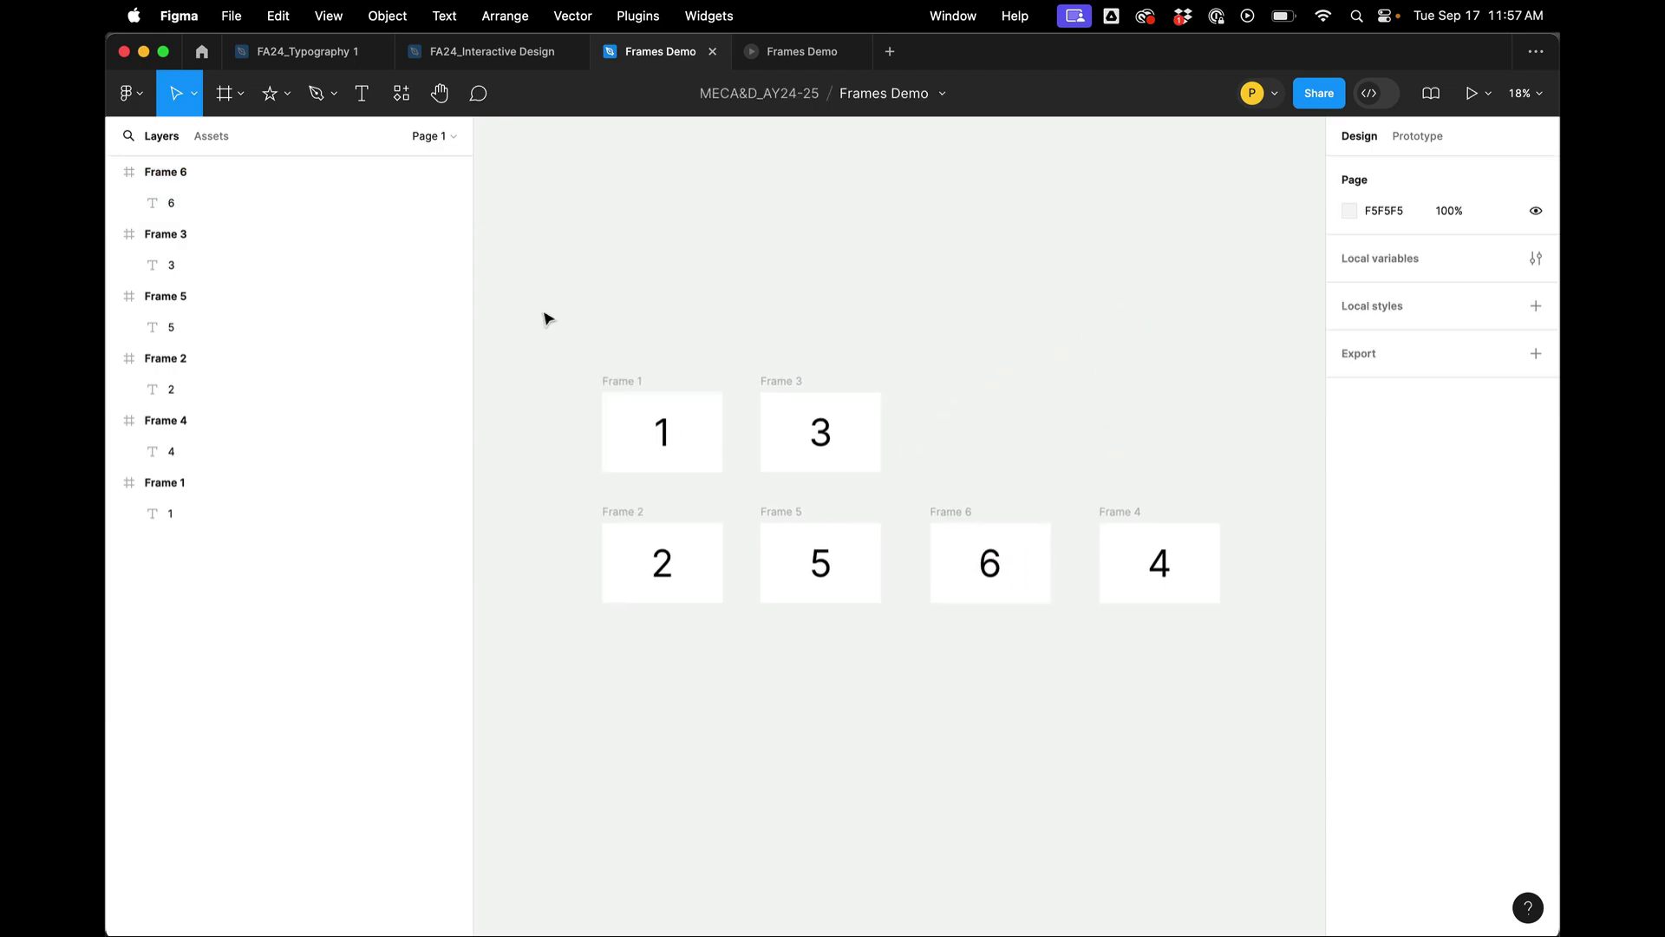
Step: Select all six frames and search the plugin browser for 'super'
drag(548, 320, 1239, 736)
right_click(1143, 576)
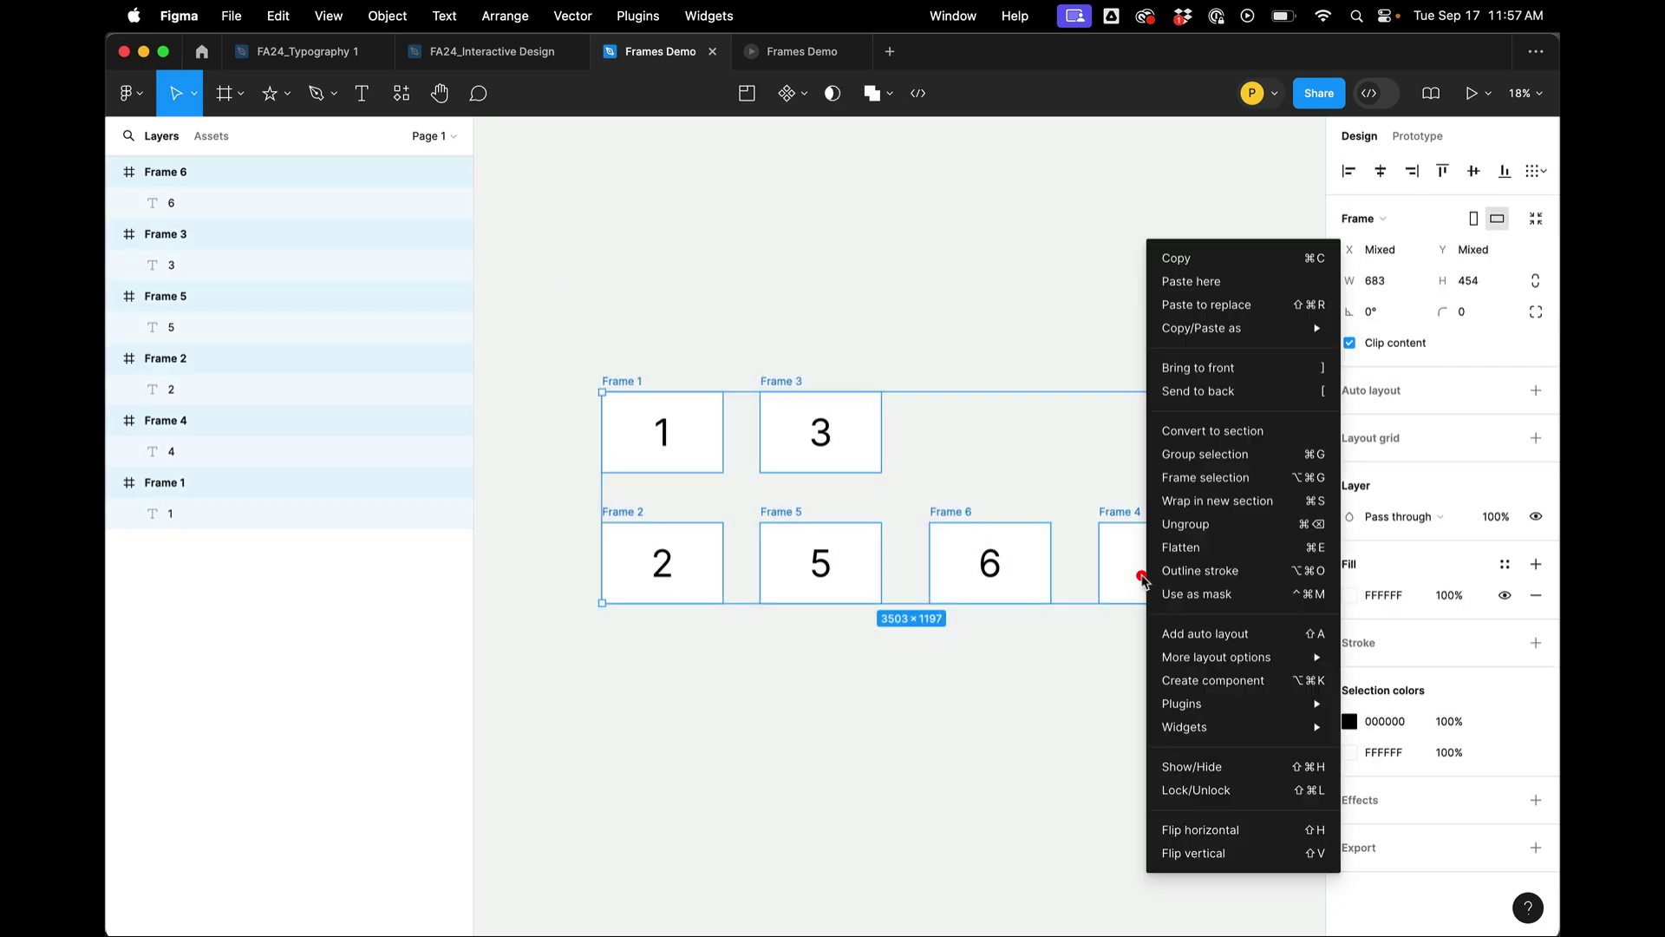
mouse_move(1245, 704)
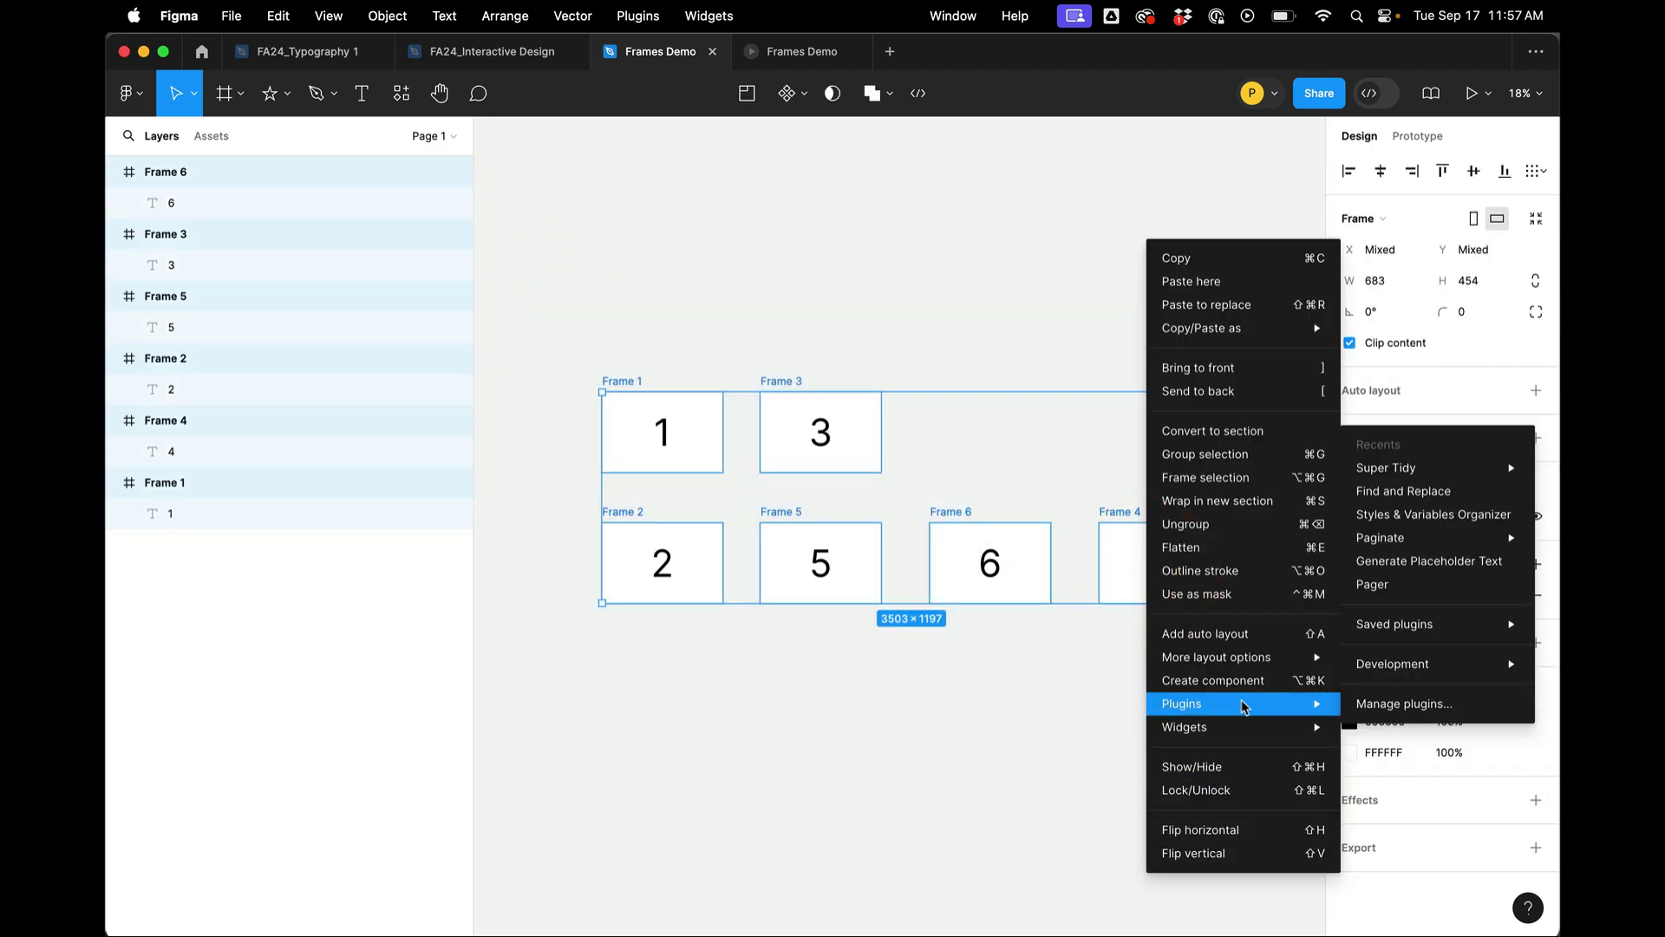
click(1449, 707)
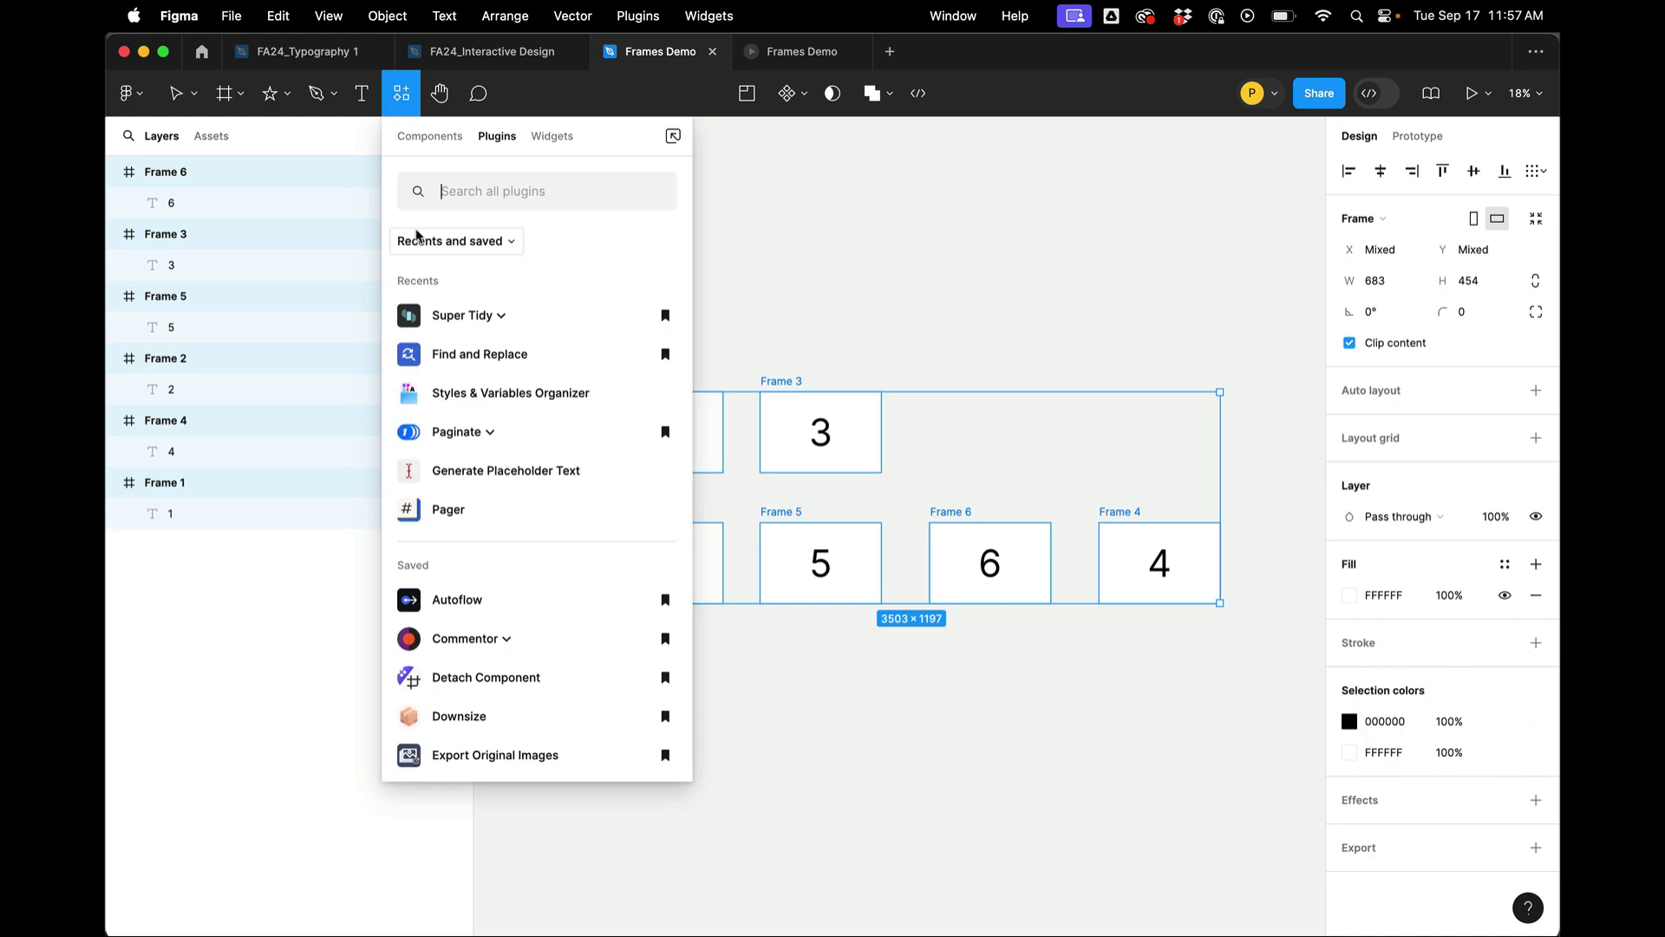
text(super)
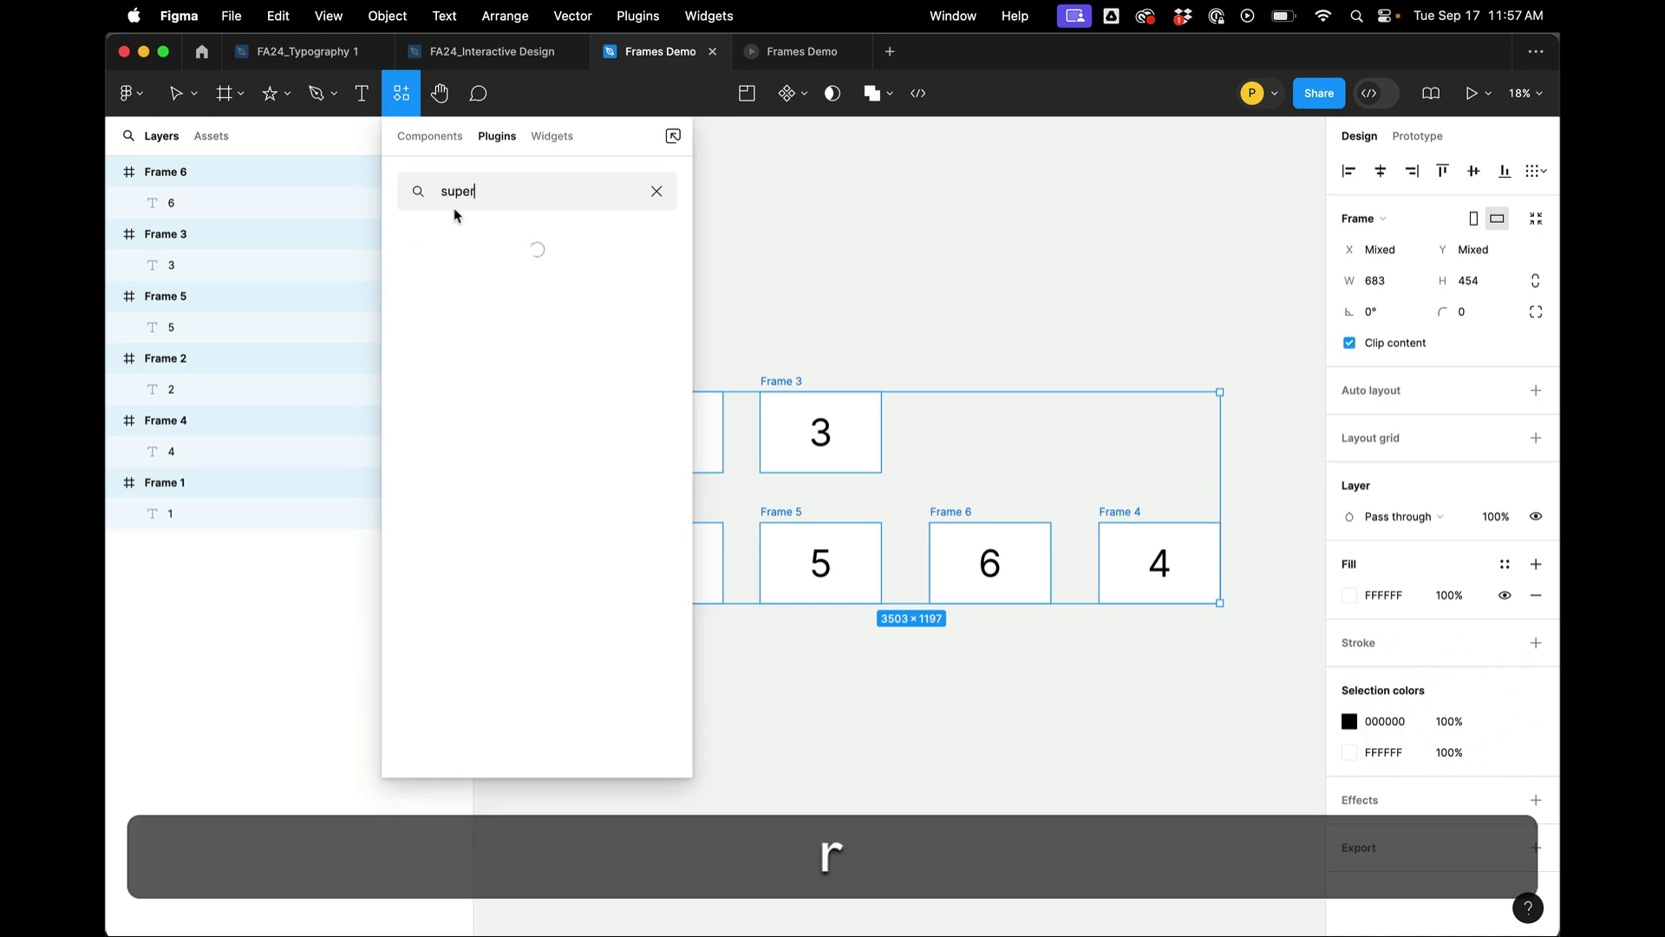
click(891, 321)
Step: Reselect the six frames and launch Super Tidy from the context menu's Plugins submenu
drag(583, 342, 1260, 755)
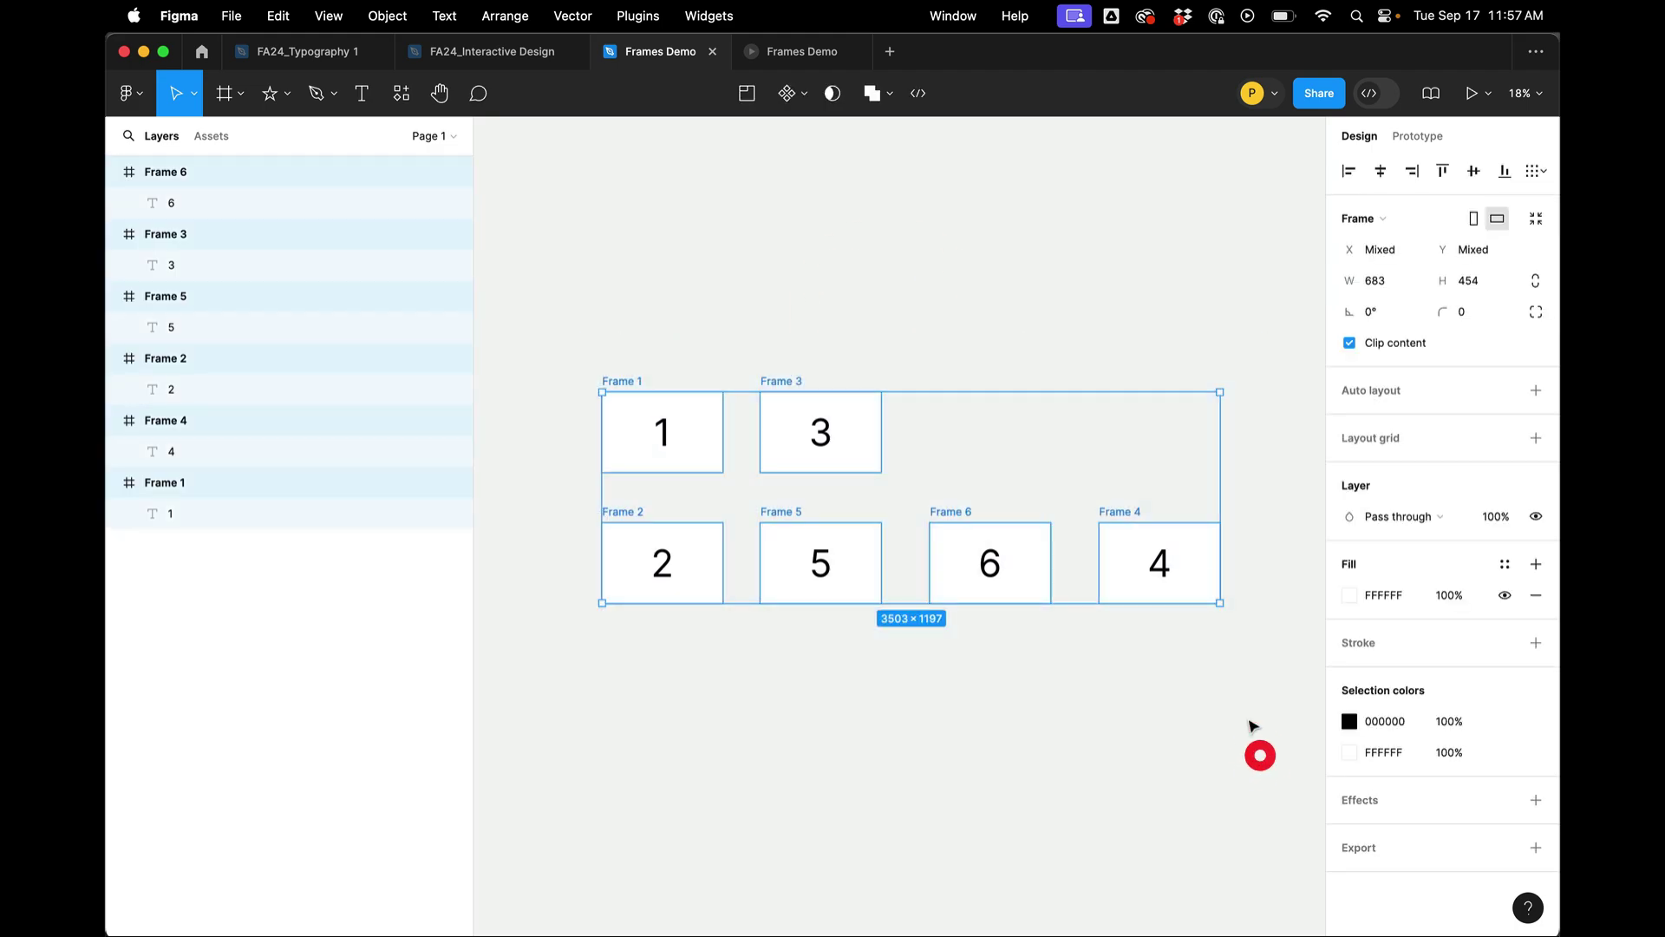
right_click(1119, 576)
mouse_move(1155, 703)
mouse_move(1428, 640)
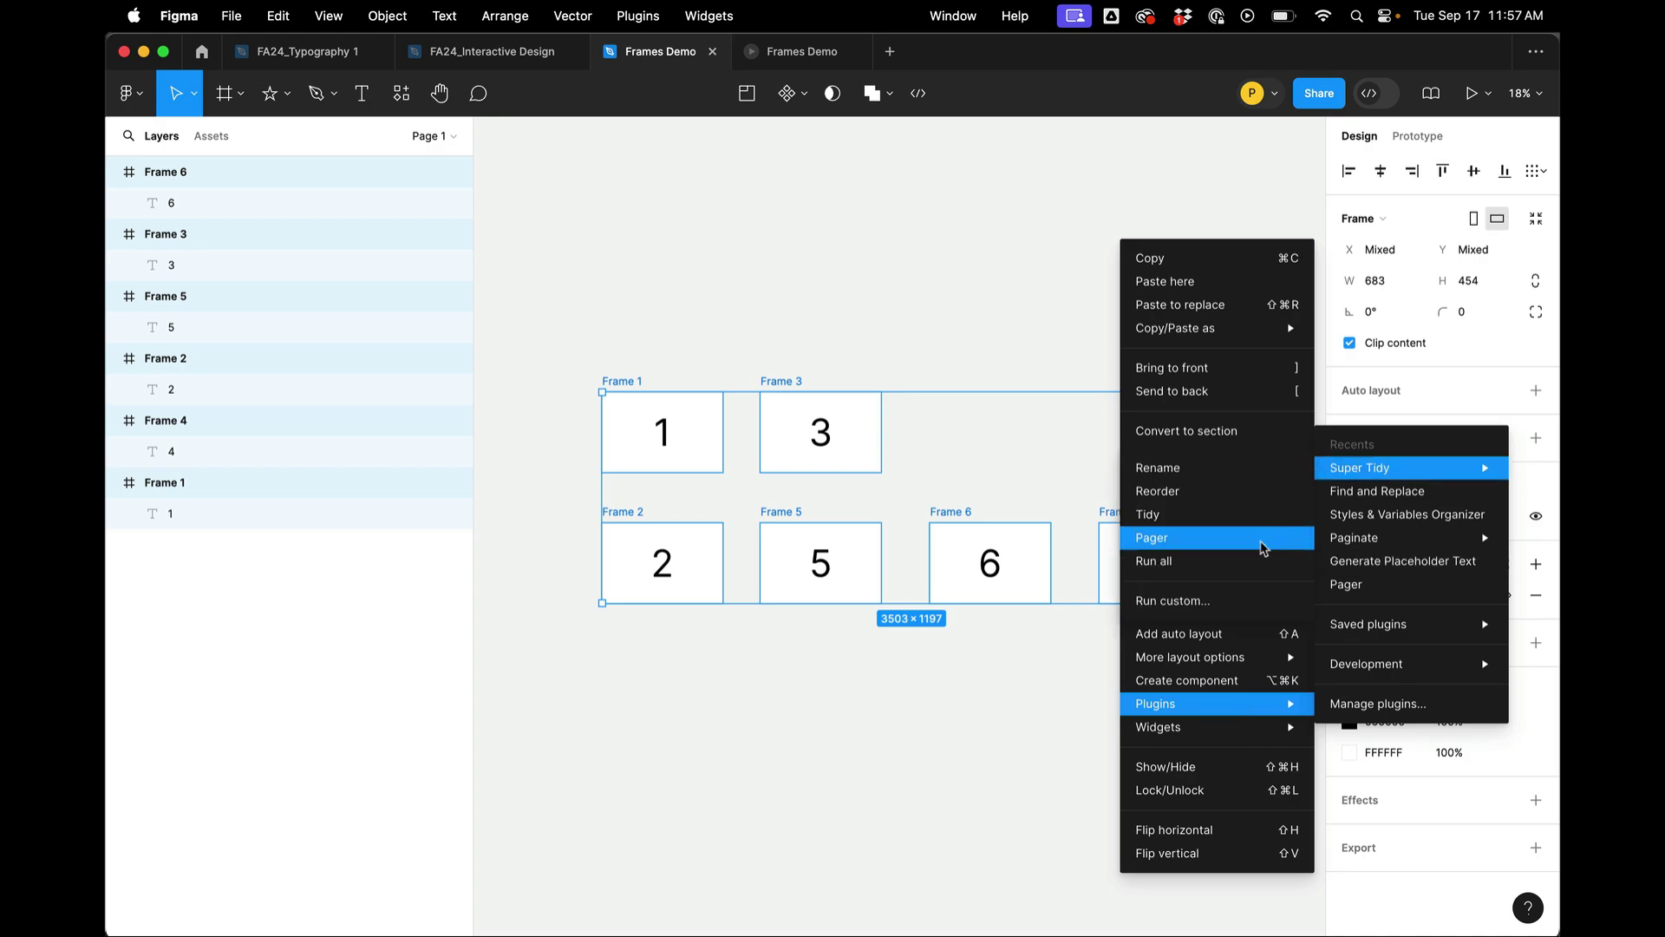
click(1240, 597)
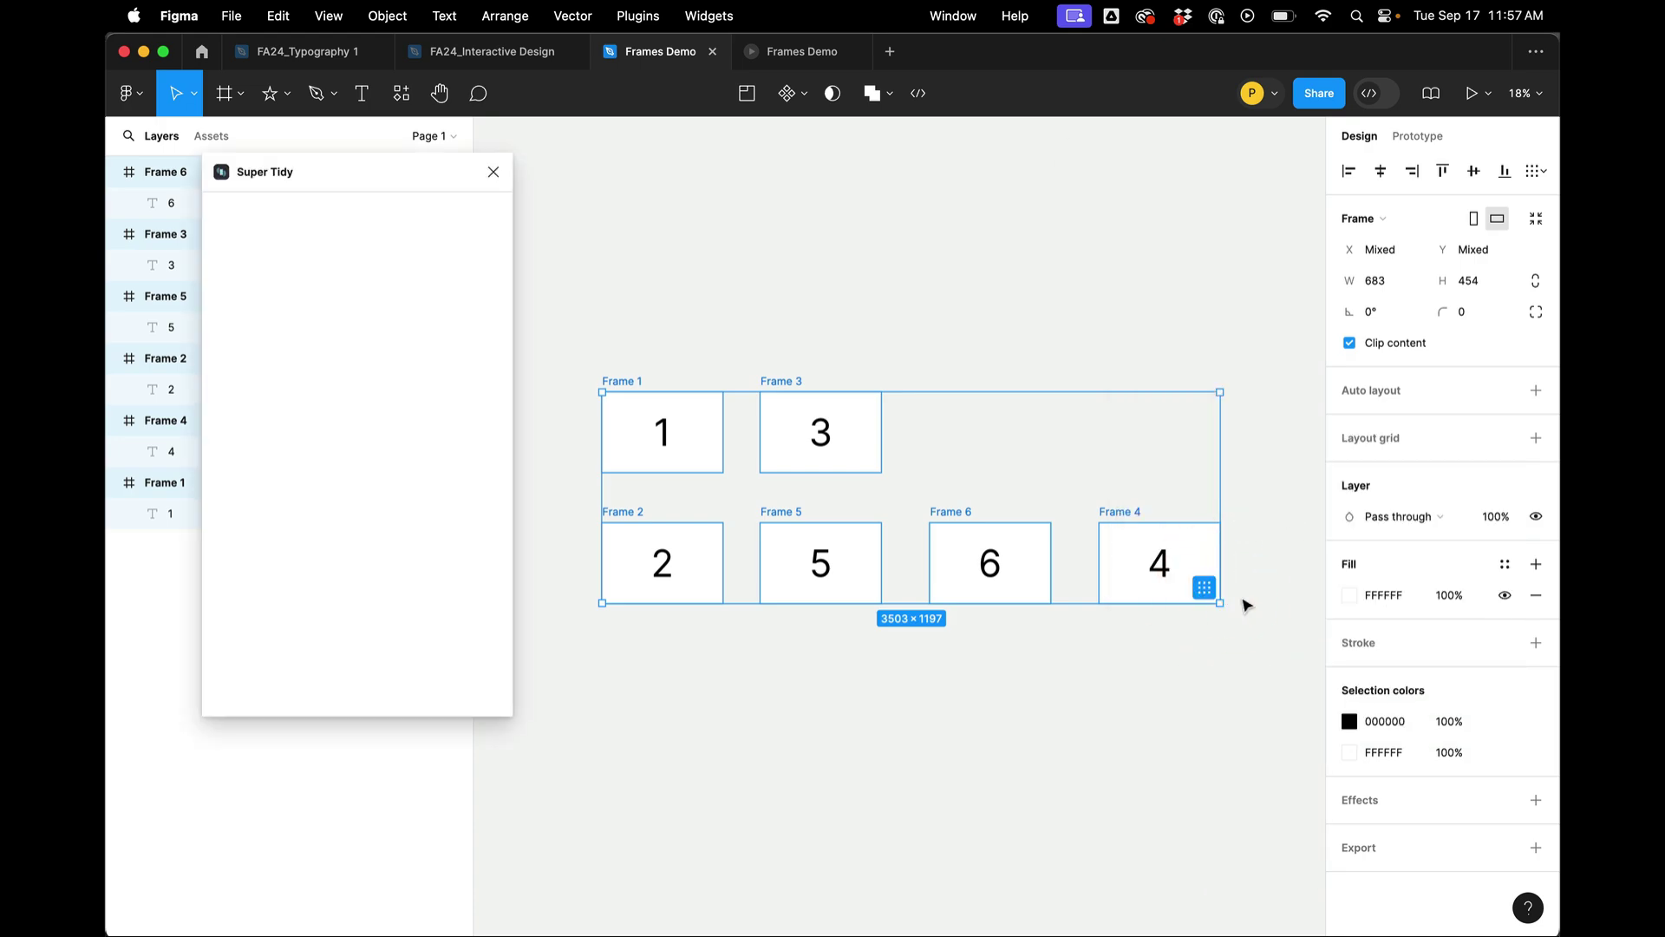
Step: Run Super Tidy with Renaming, Reorder, Tidy and Pager enabled, renaming the frames 000–103
drag(416, 182, 1314, 178)
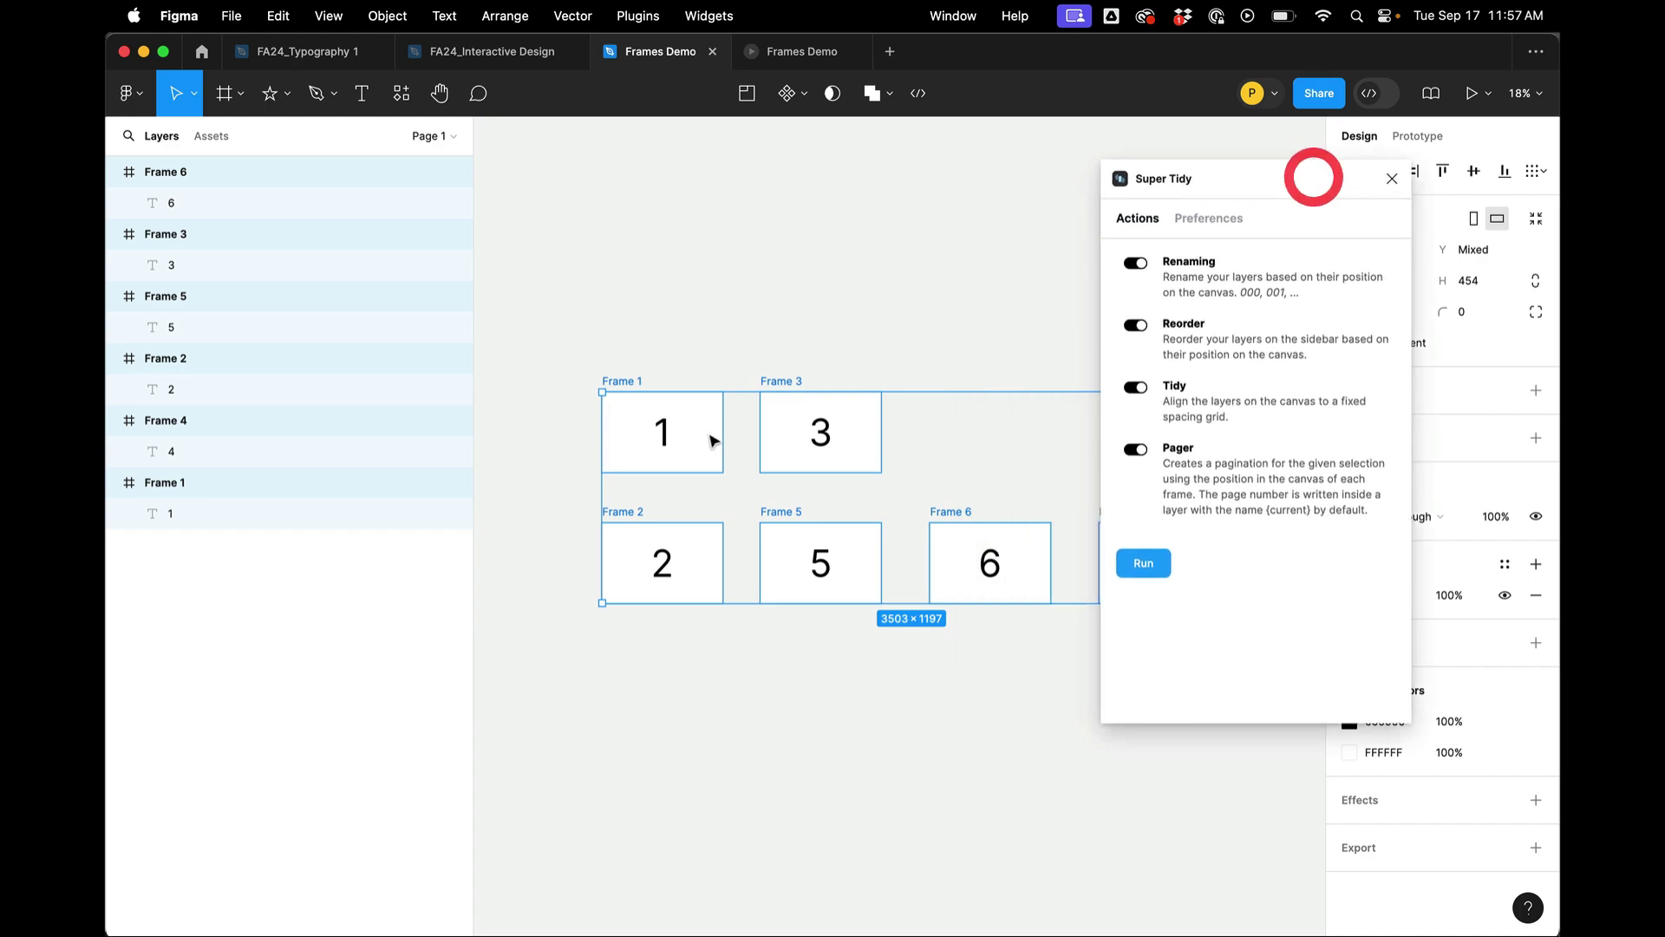
click(1133, 565)
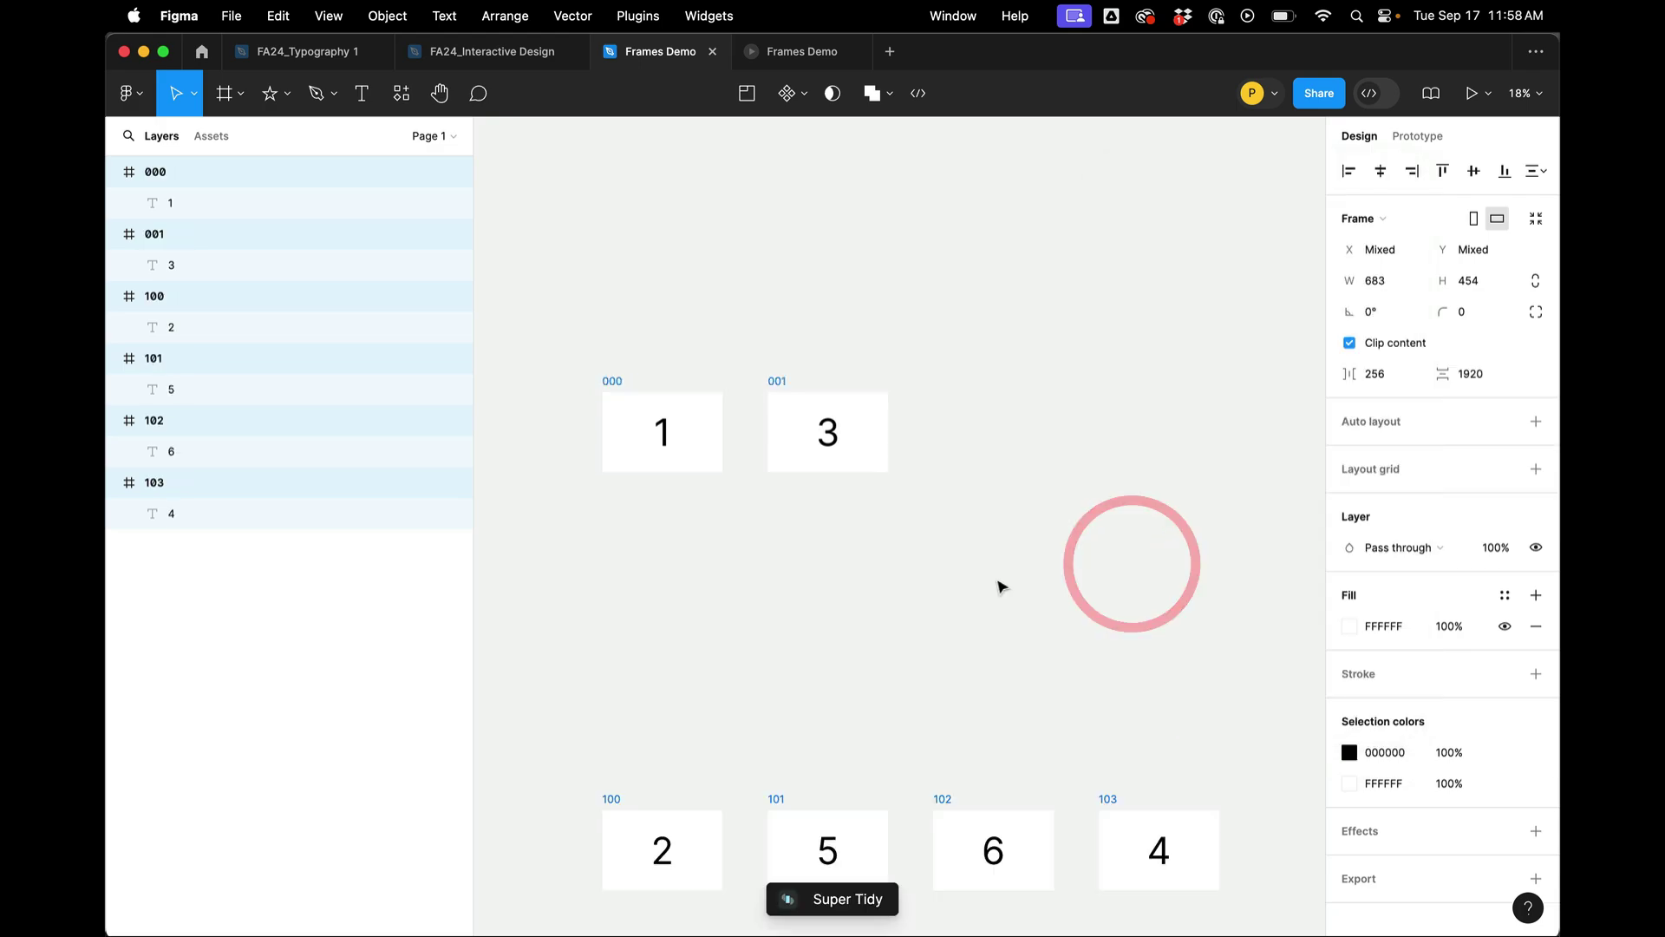
key(Escape)
Step: Select frame 000 in the Layers panel and zoom to fit all six frames with Shift+1
click(615, 386)
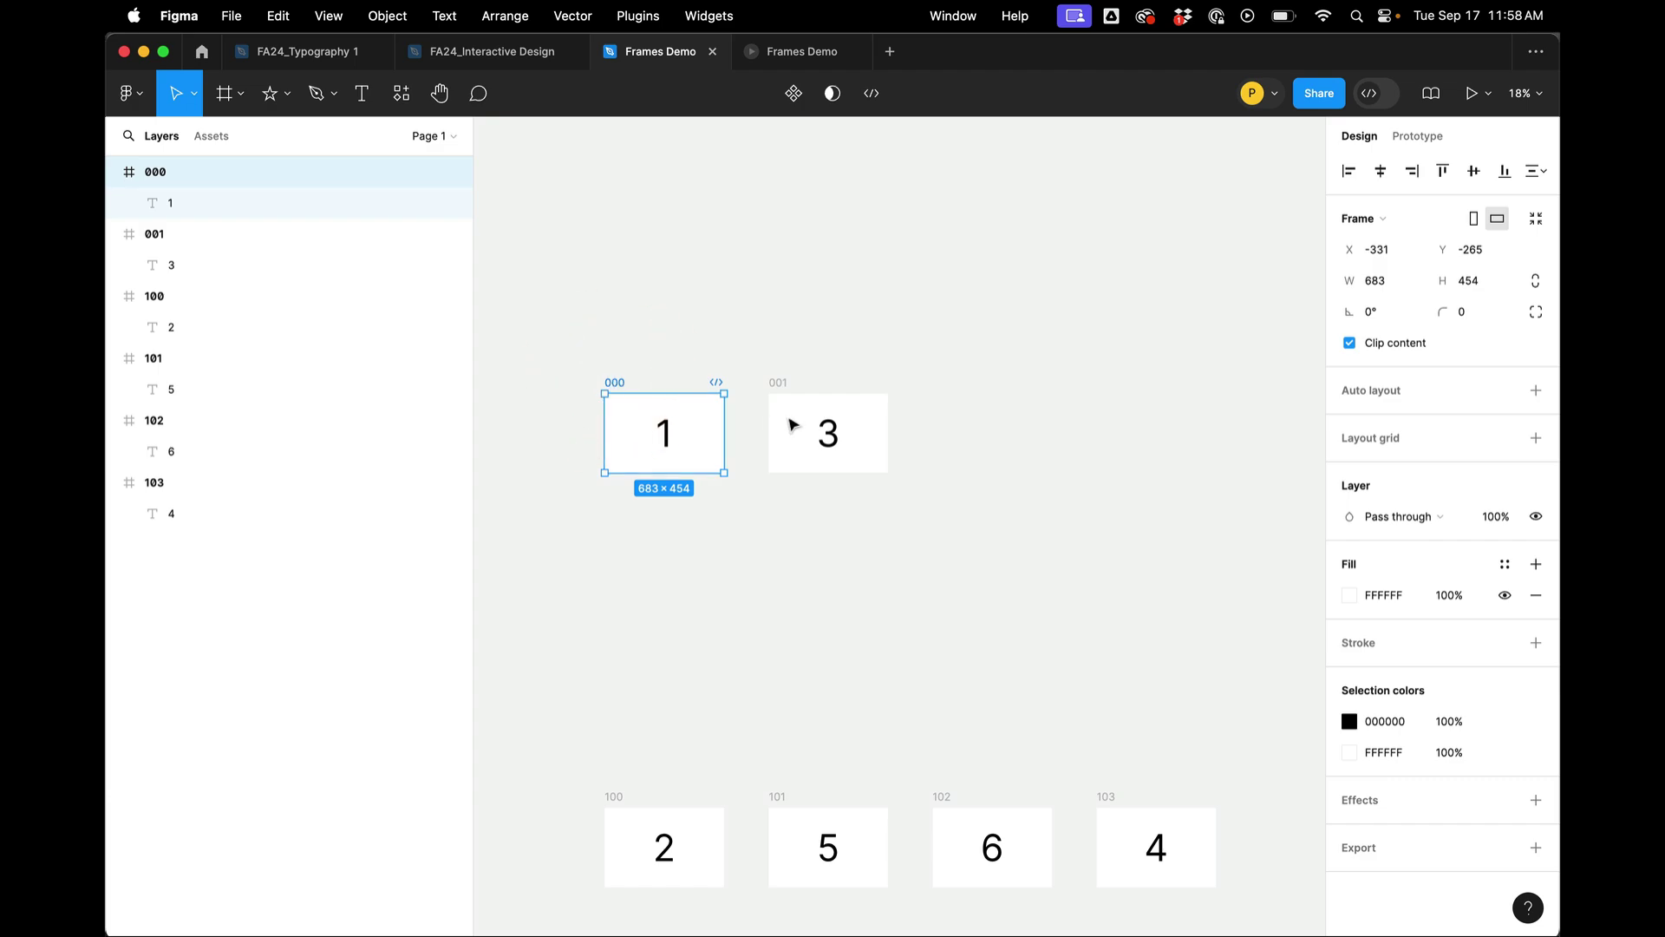
scroll(691, 769, down, 3)
click(657, 736)
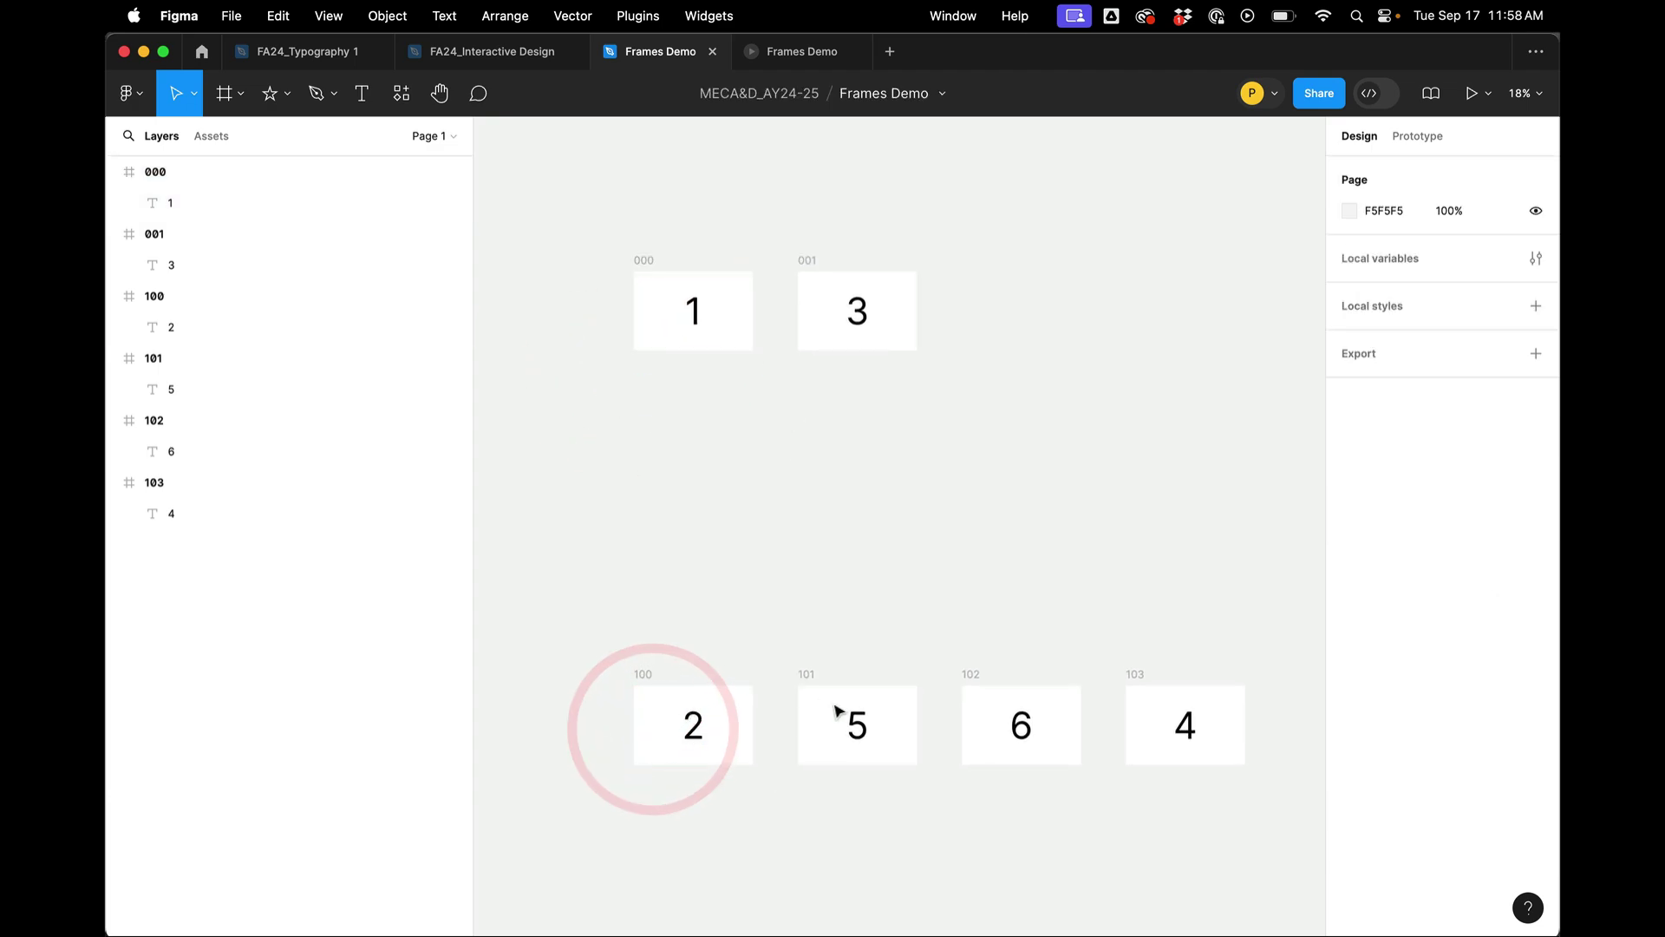
scroll(1016, 723, down, 5)
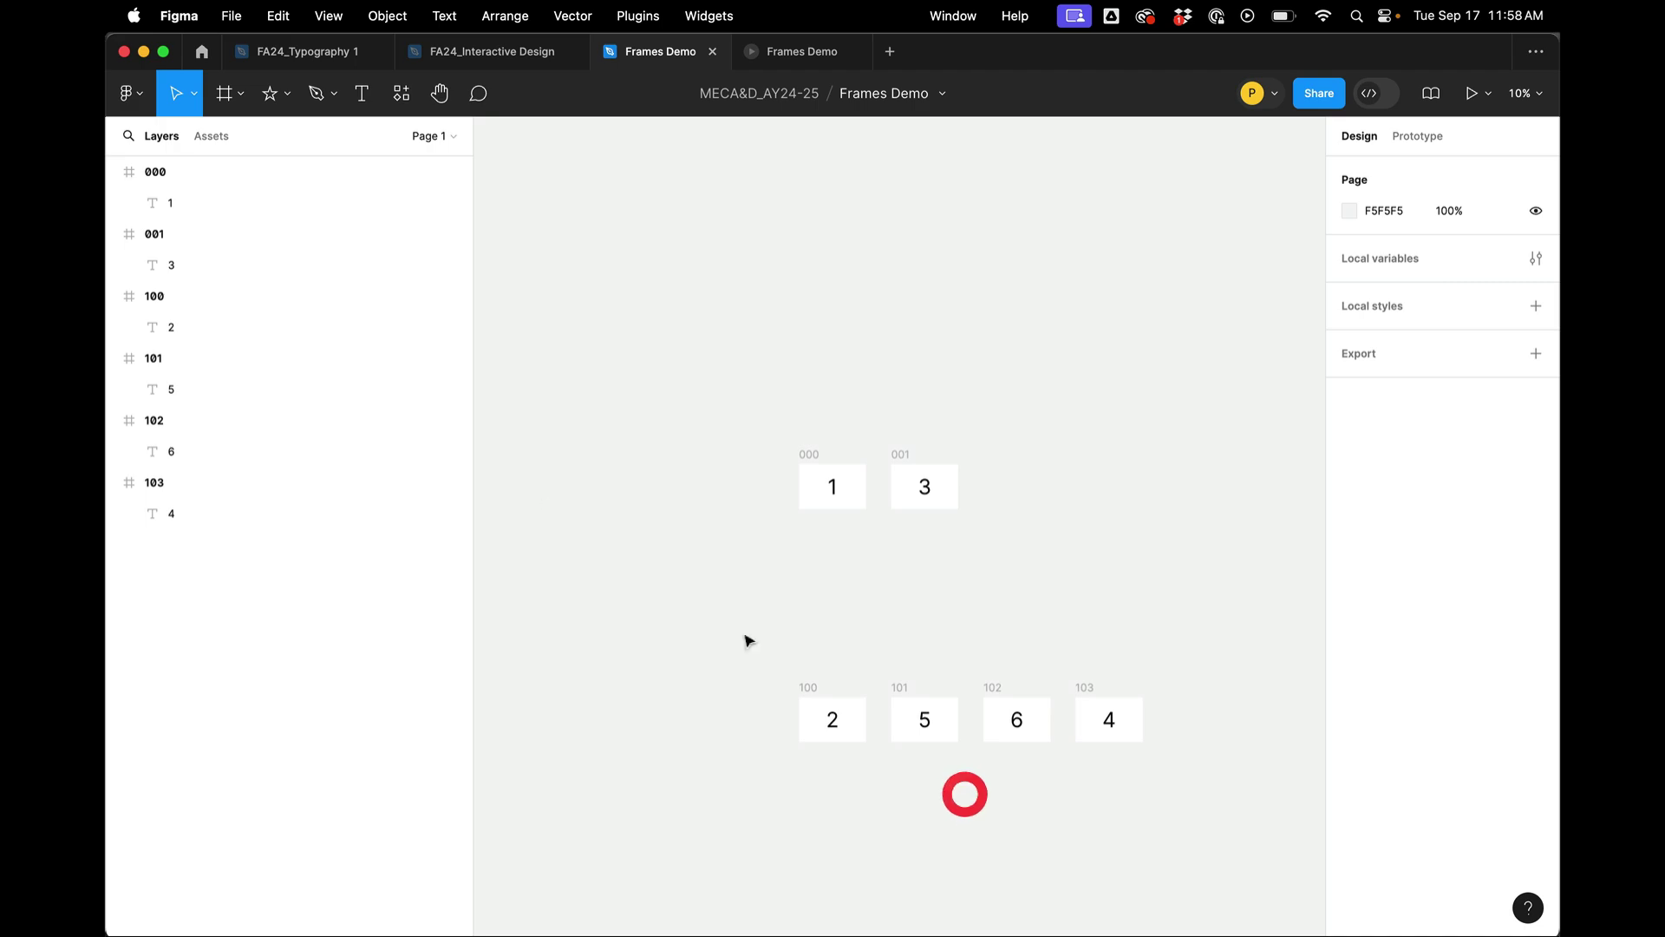
click(199, 177)
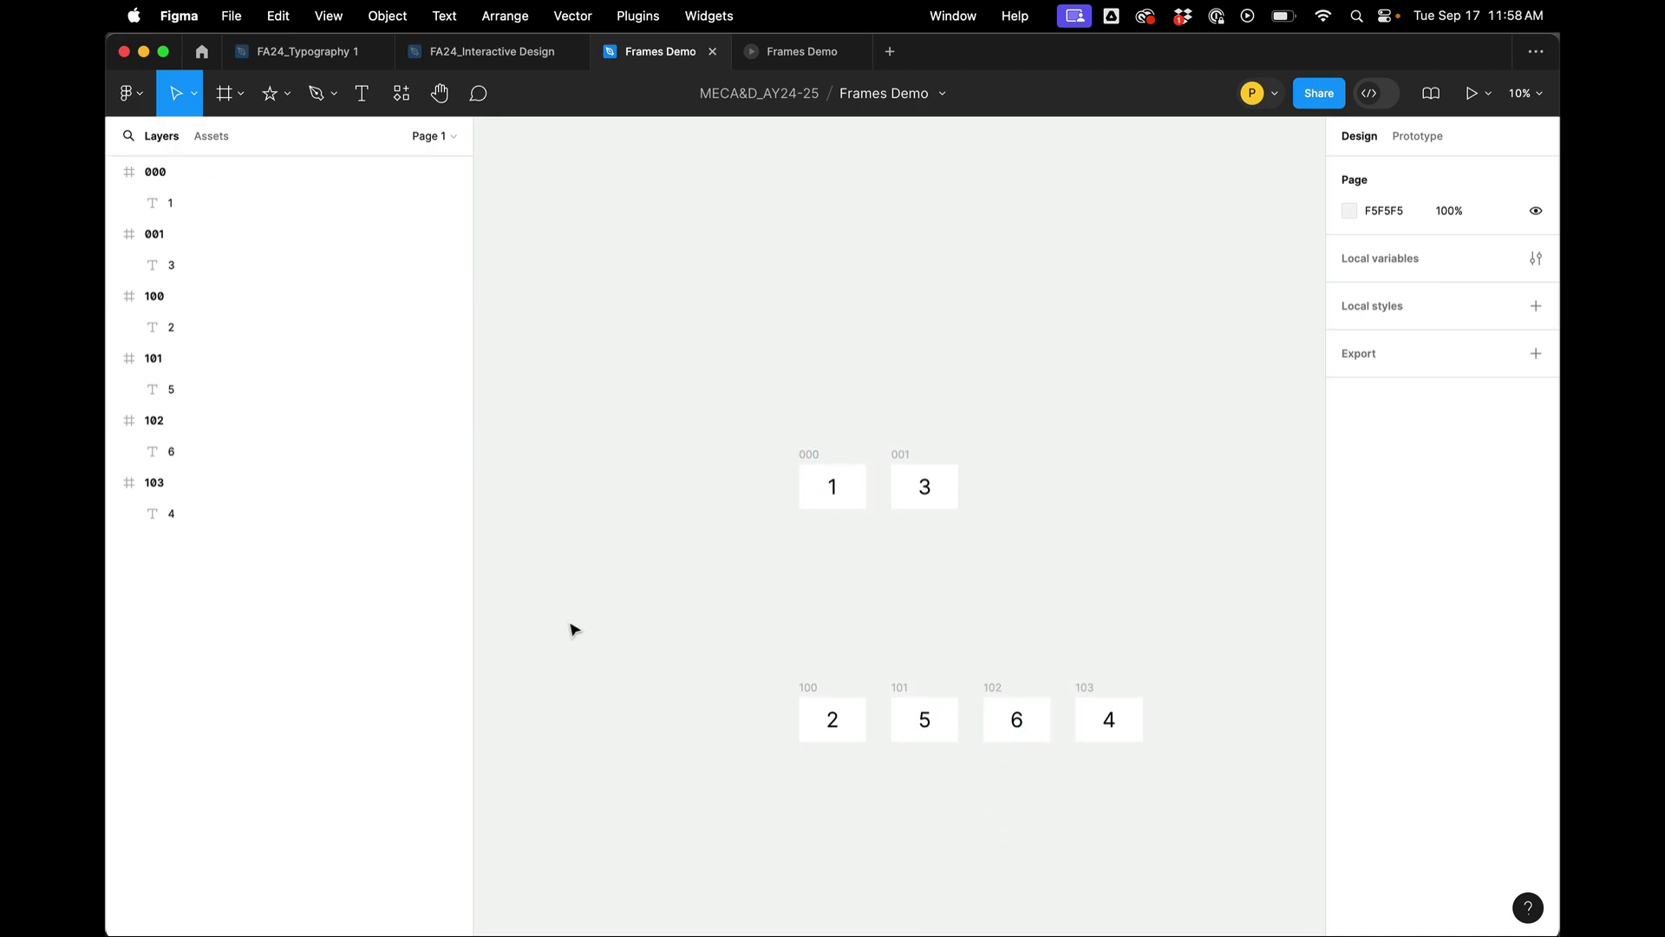
key(shift+1)
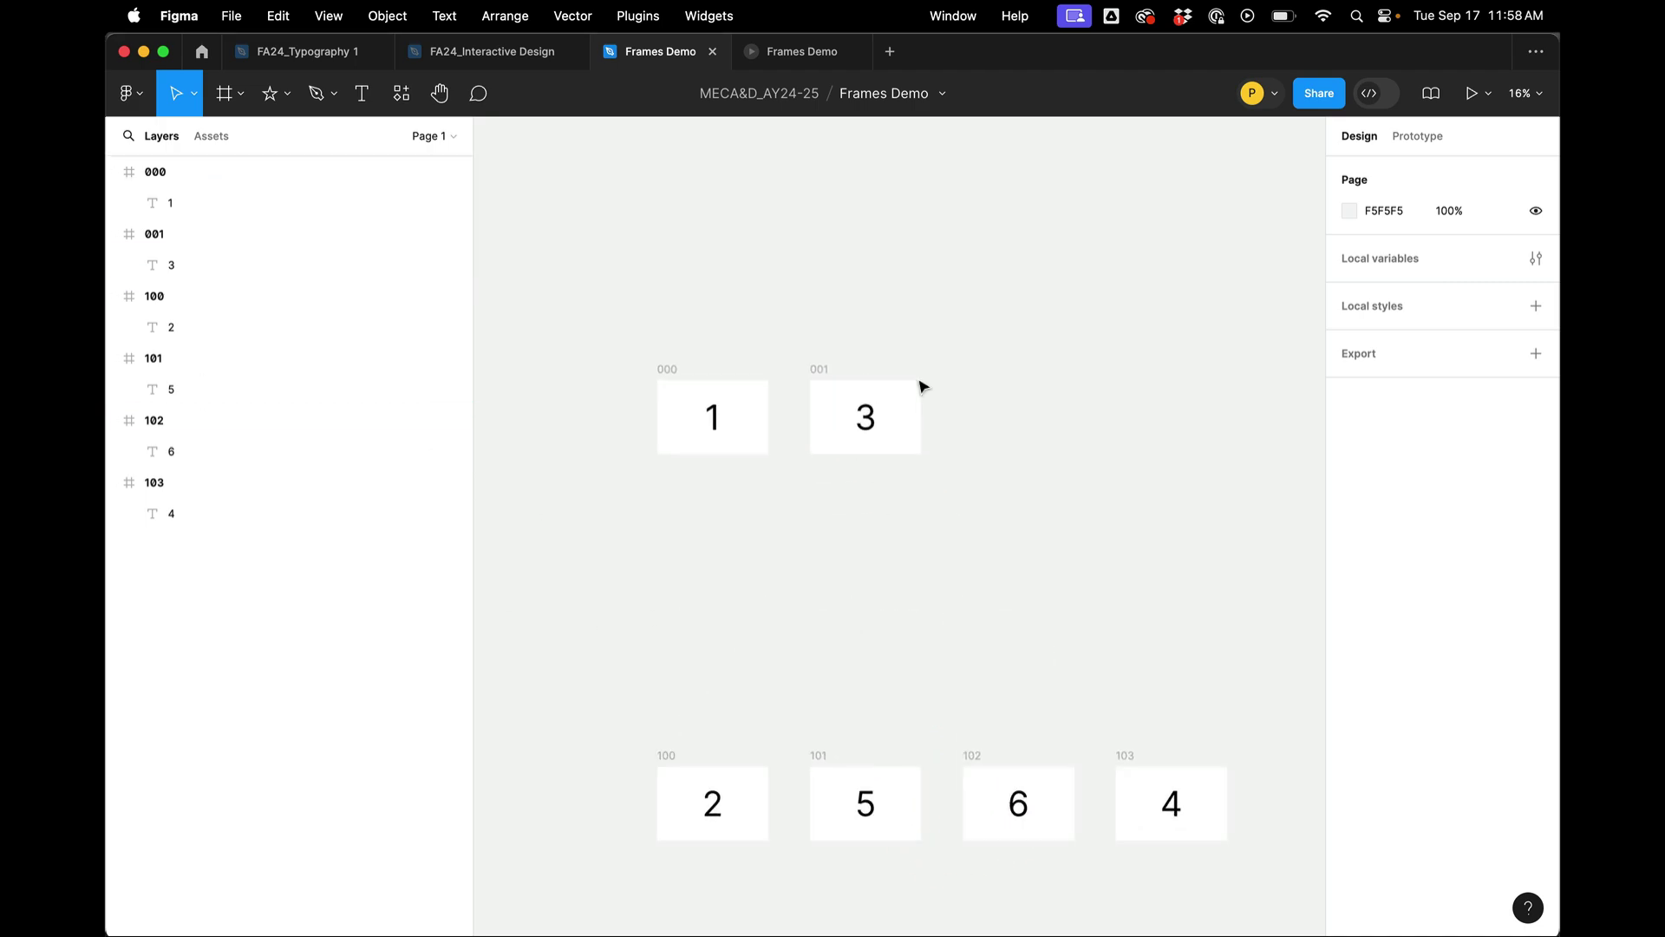
scroll(922, 385, down, 2)
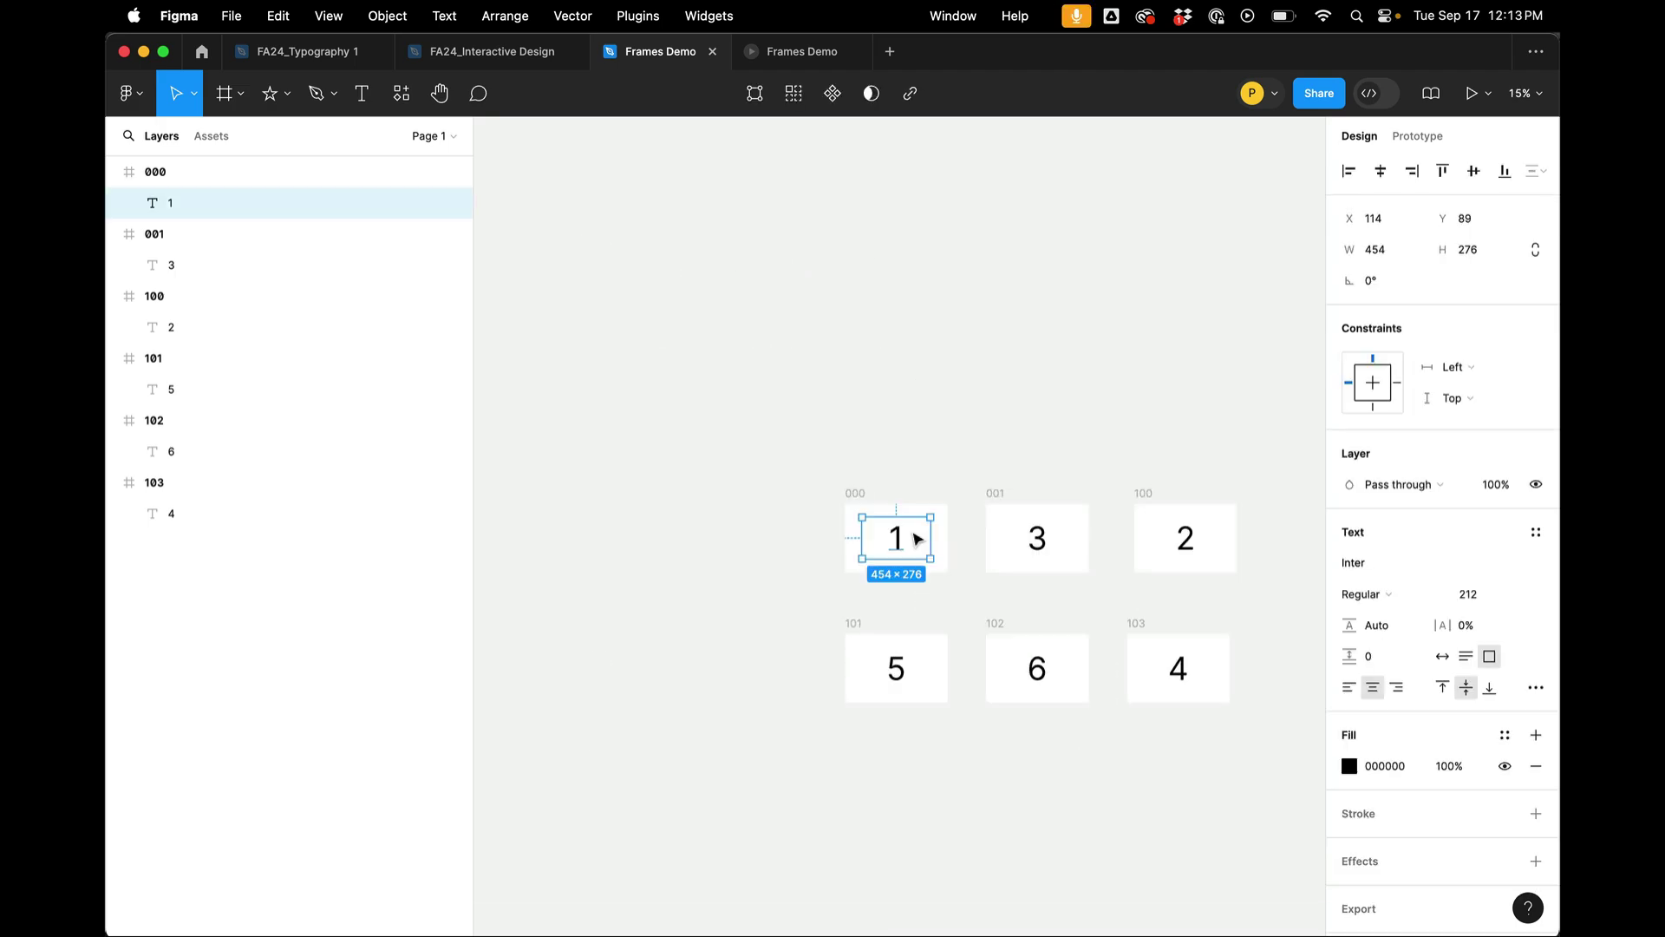
Step: Test-resize frame 000 from two of its corners, undoing each resize
scroll(868, 473, up, 5)
click(815, 566)
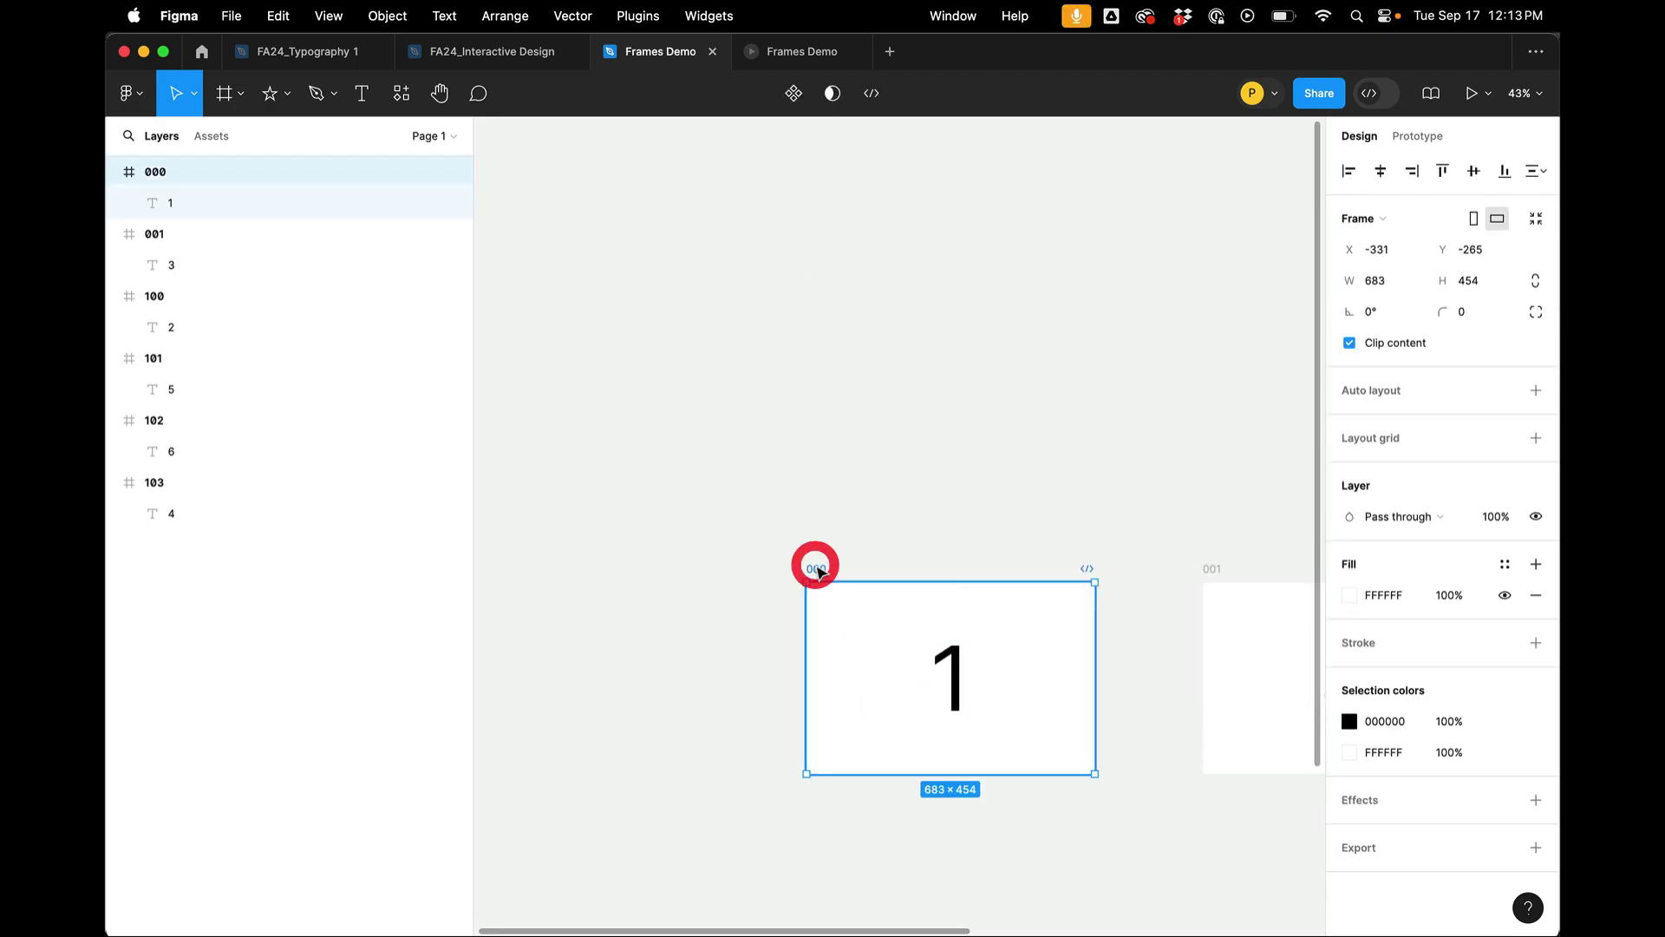
scroll(997, 469, down, 5)
scroll(1002, 470, up, 3)
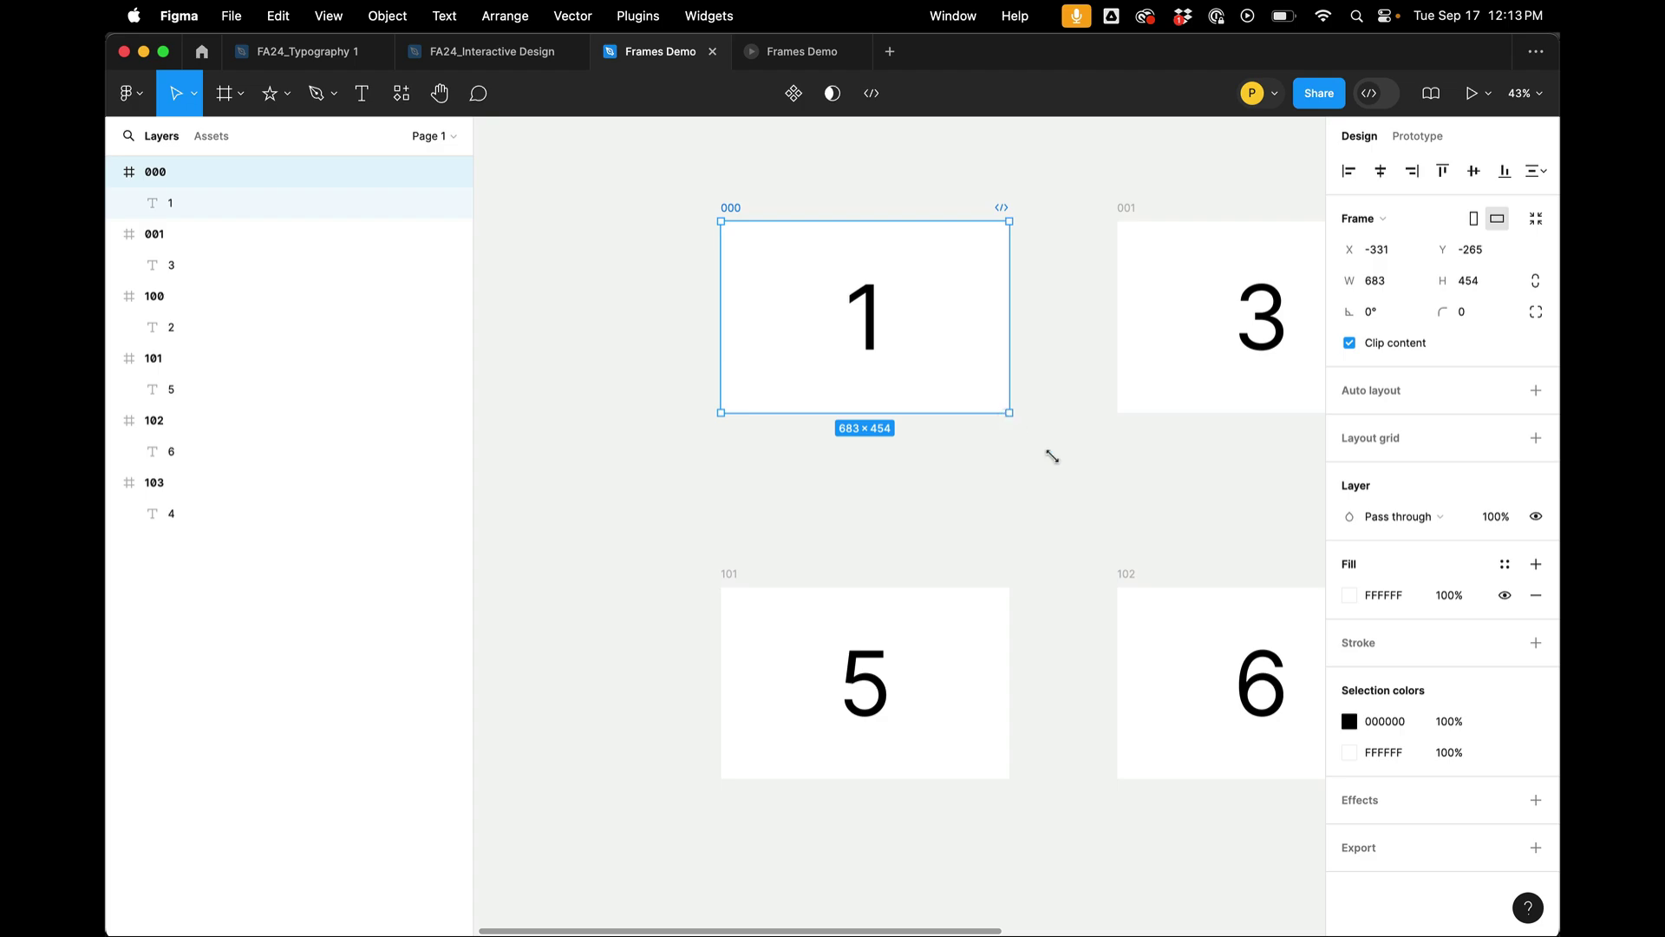
drag(1010, 414, 1015, 457)
key(super+z)
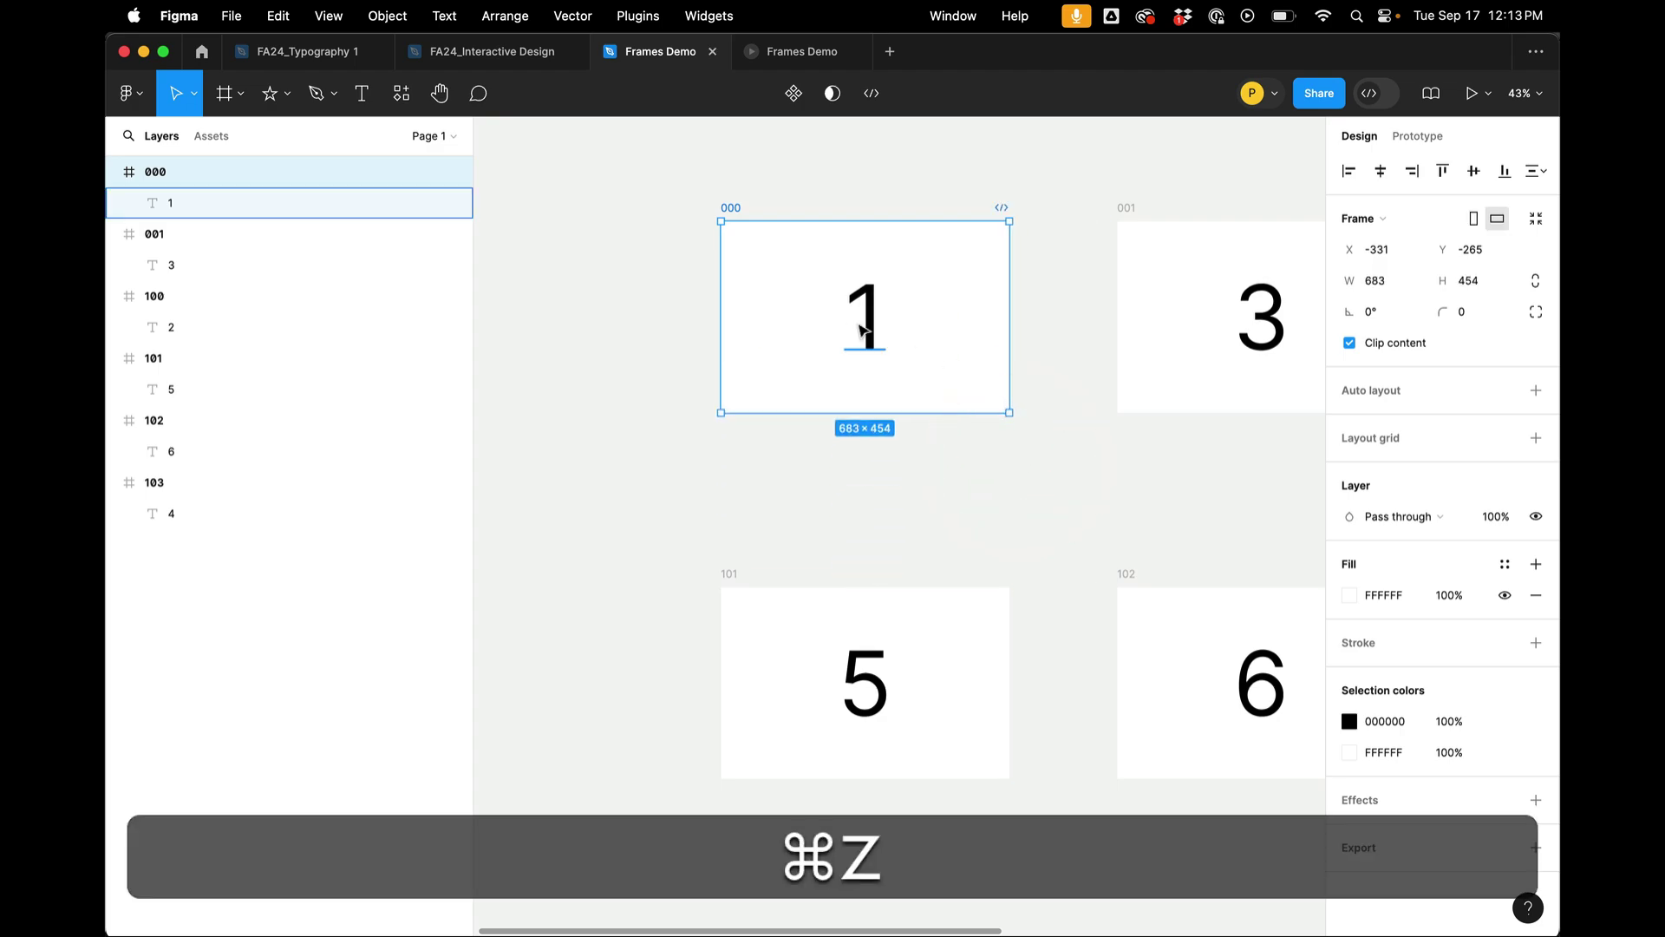
click(863, 330)
click(731, 209)
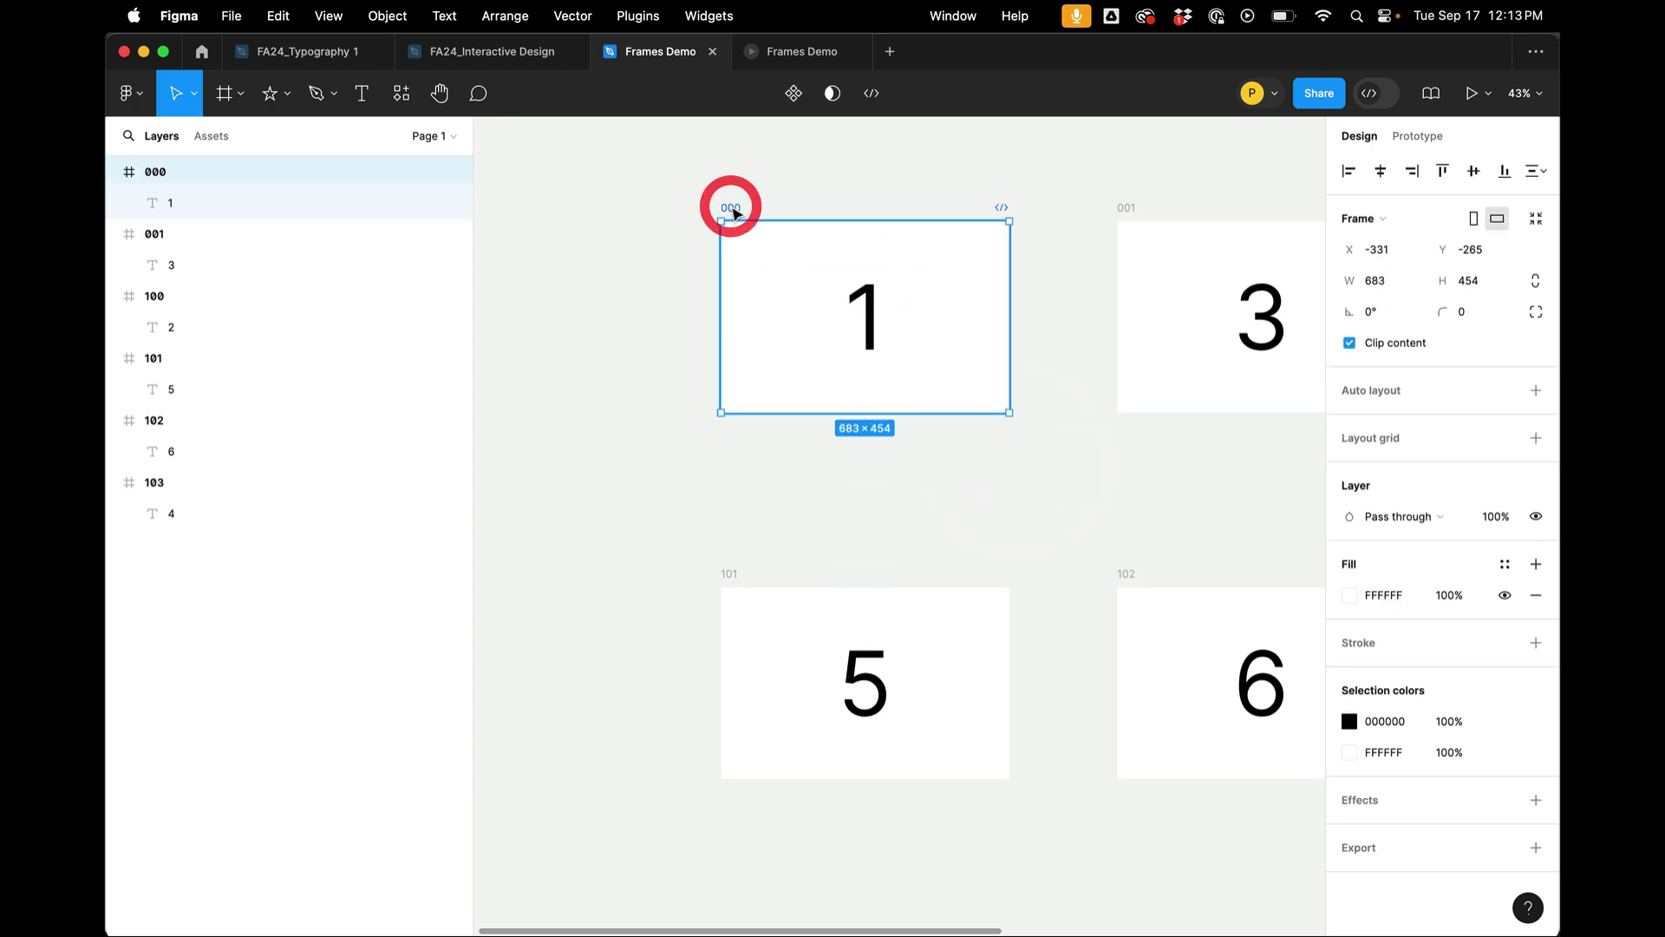
drag(719, 218, 687, 234)
key(super+z)
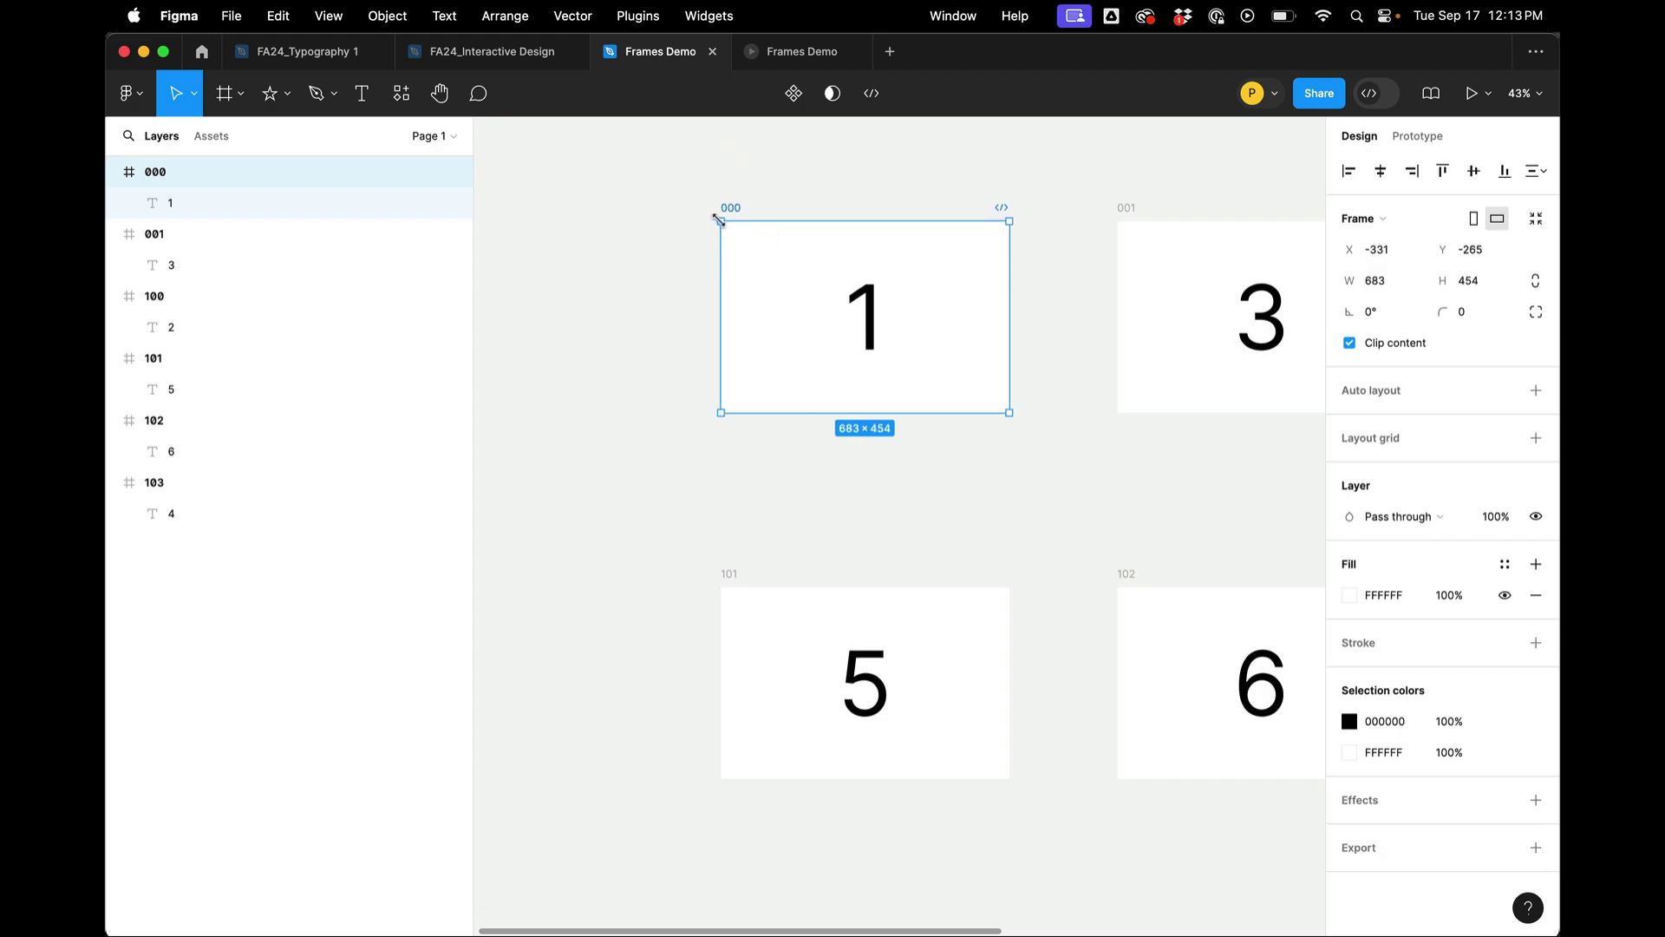
Step: Resize frame 000 to 684×454 ignoring constraints; confirm the 1 text stays 454×276
mouse_move(719, 219)
mouse_down()
mouse_move(843, 322)
mouse_move(817, 267)
mouse_move(762, 222)
mouse_move(715, 219)
mouse_move(756, 282)
mouse_move(719, 220)
mouse_up()
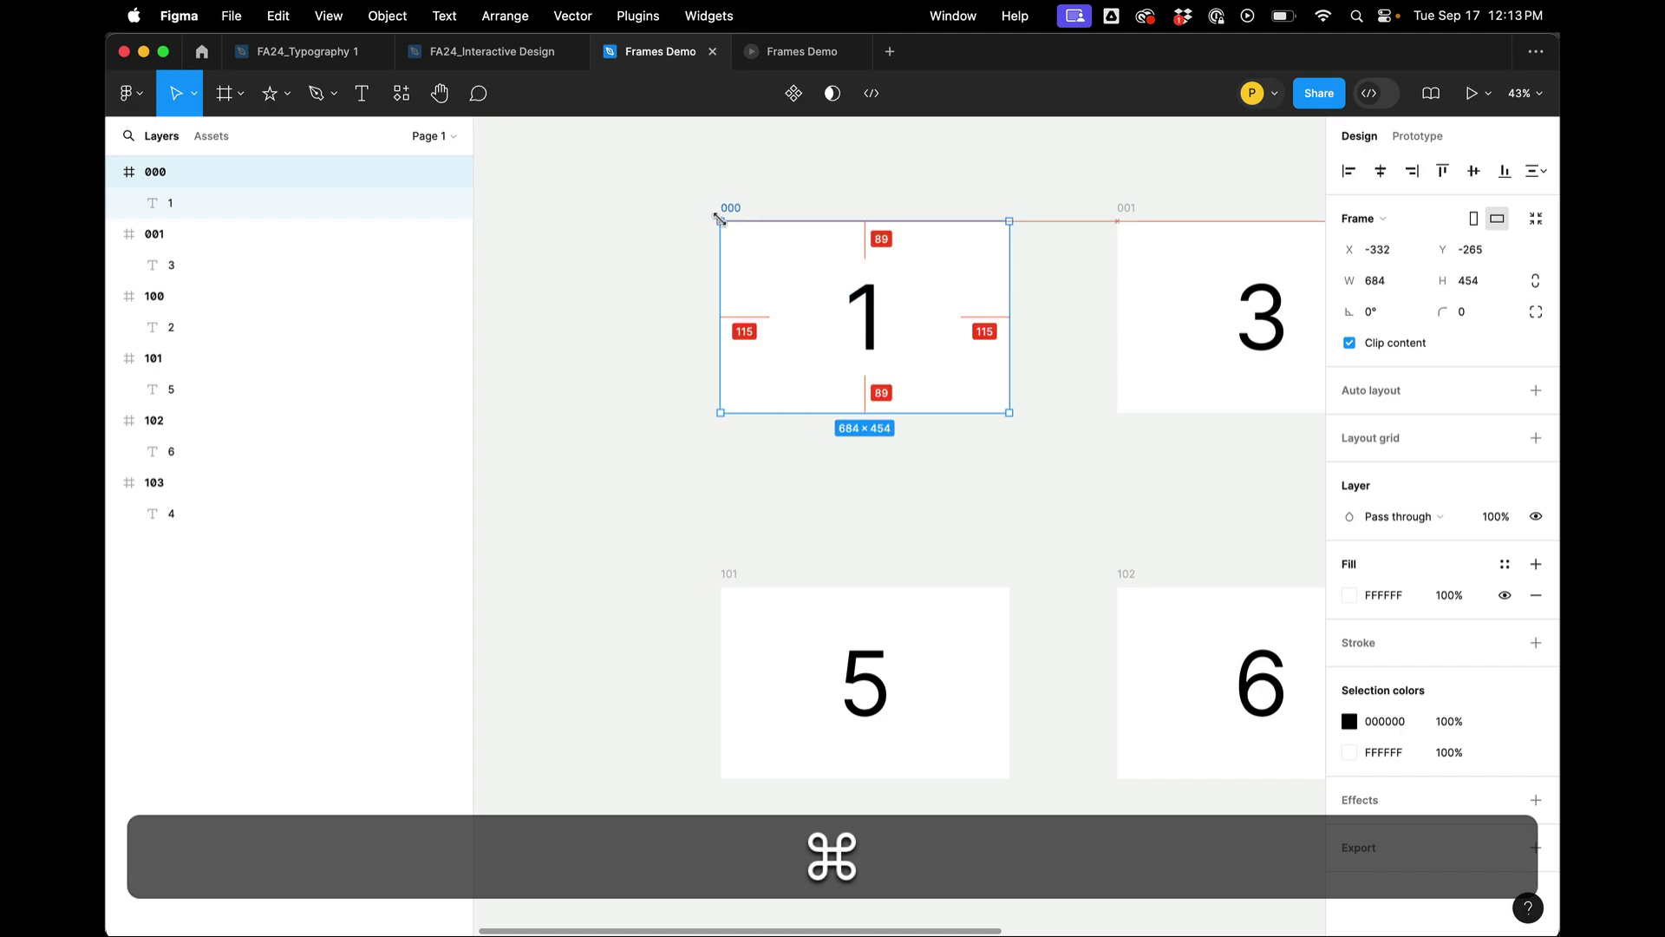
click(720, 213)
click(805, 453)
click(869, 314)
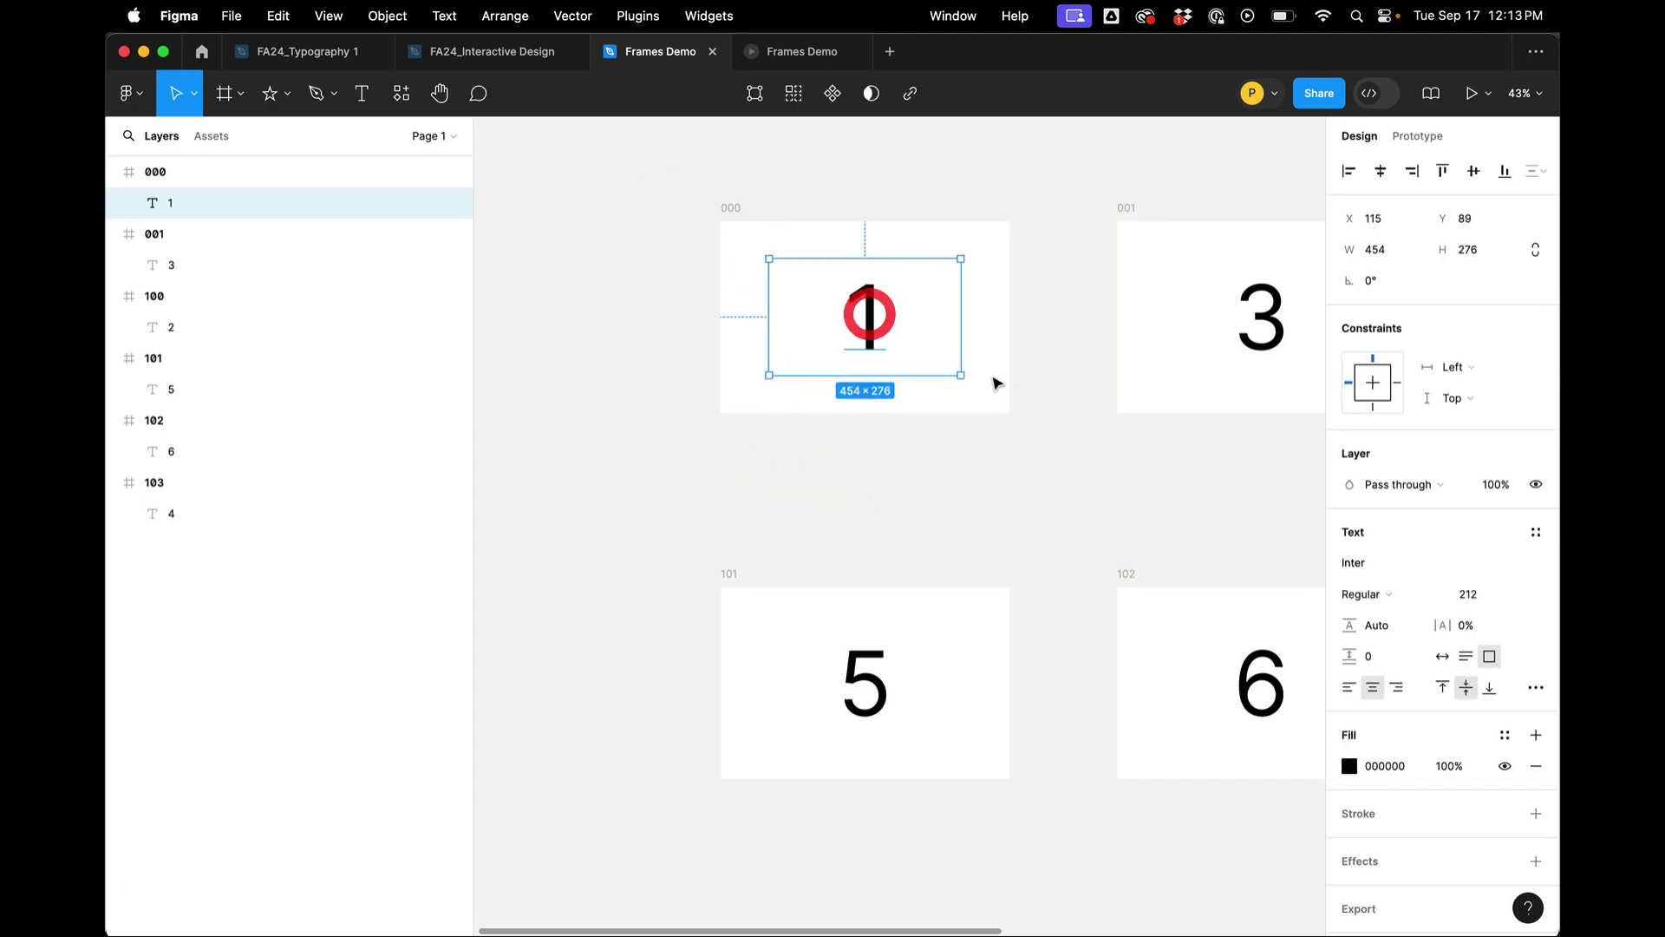
click(993, 399)
click(872, 343)
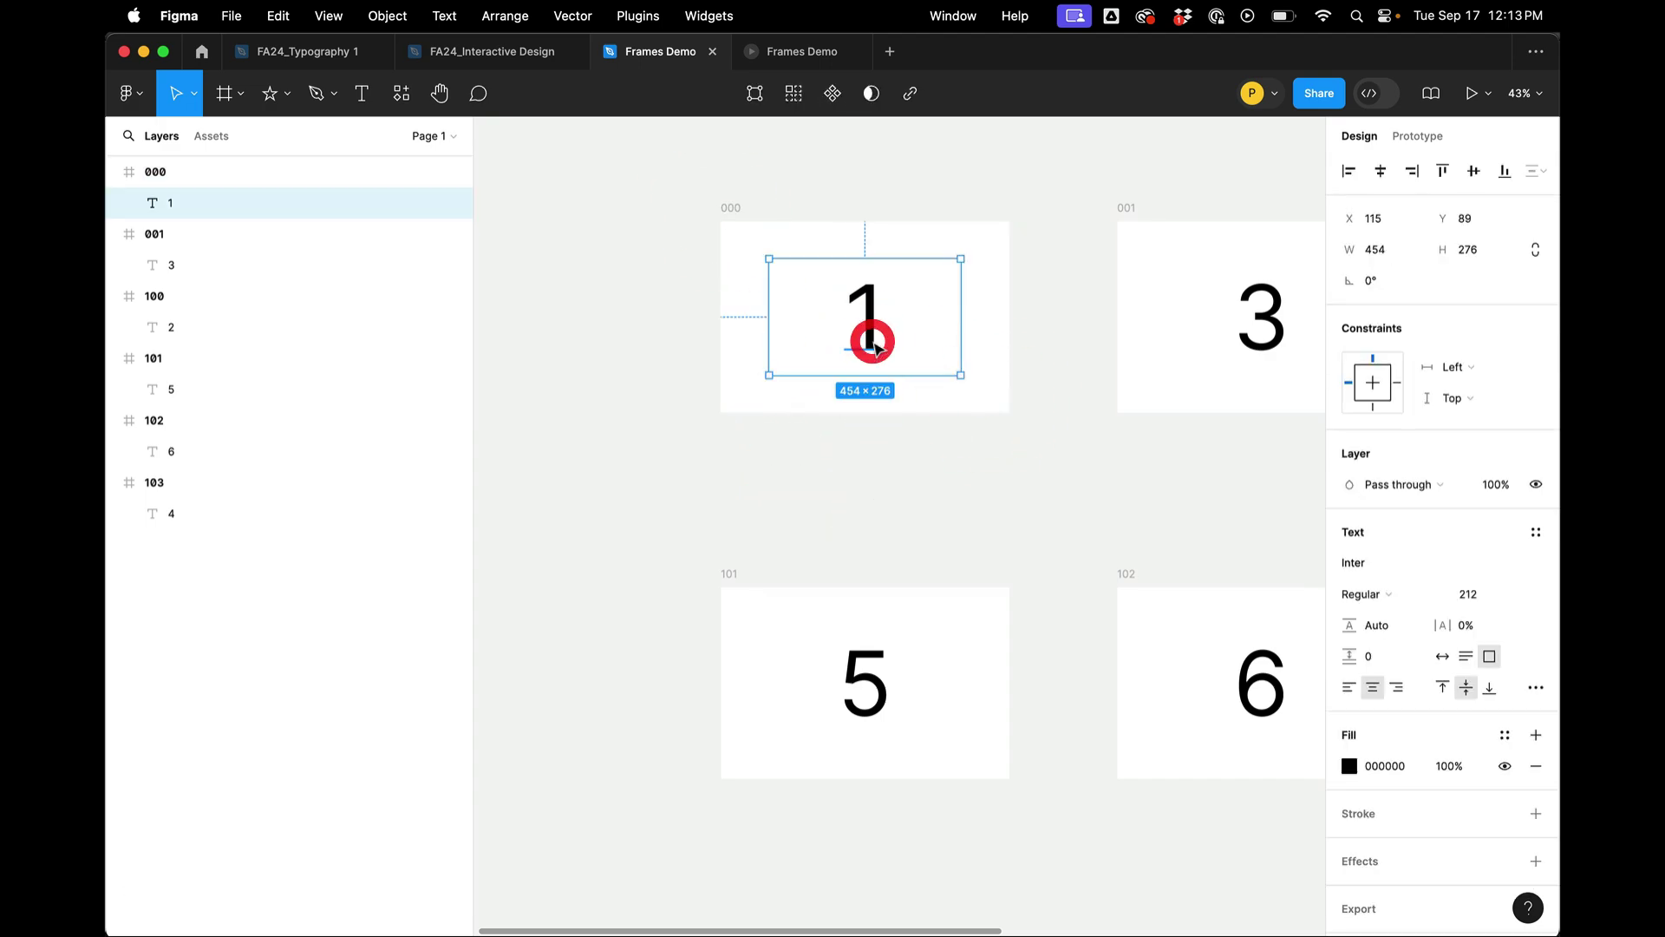
click(729, 209)
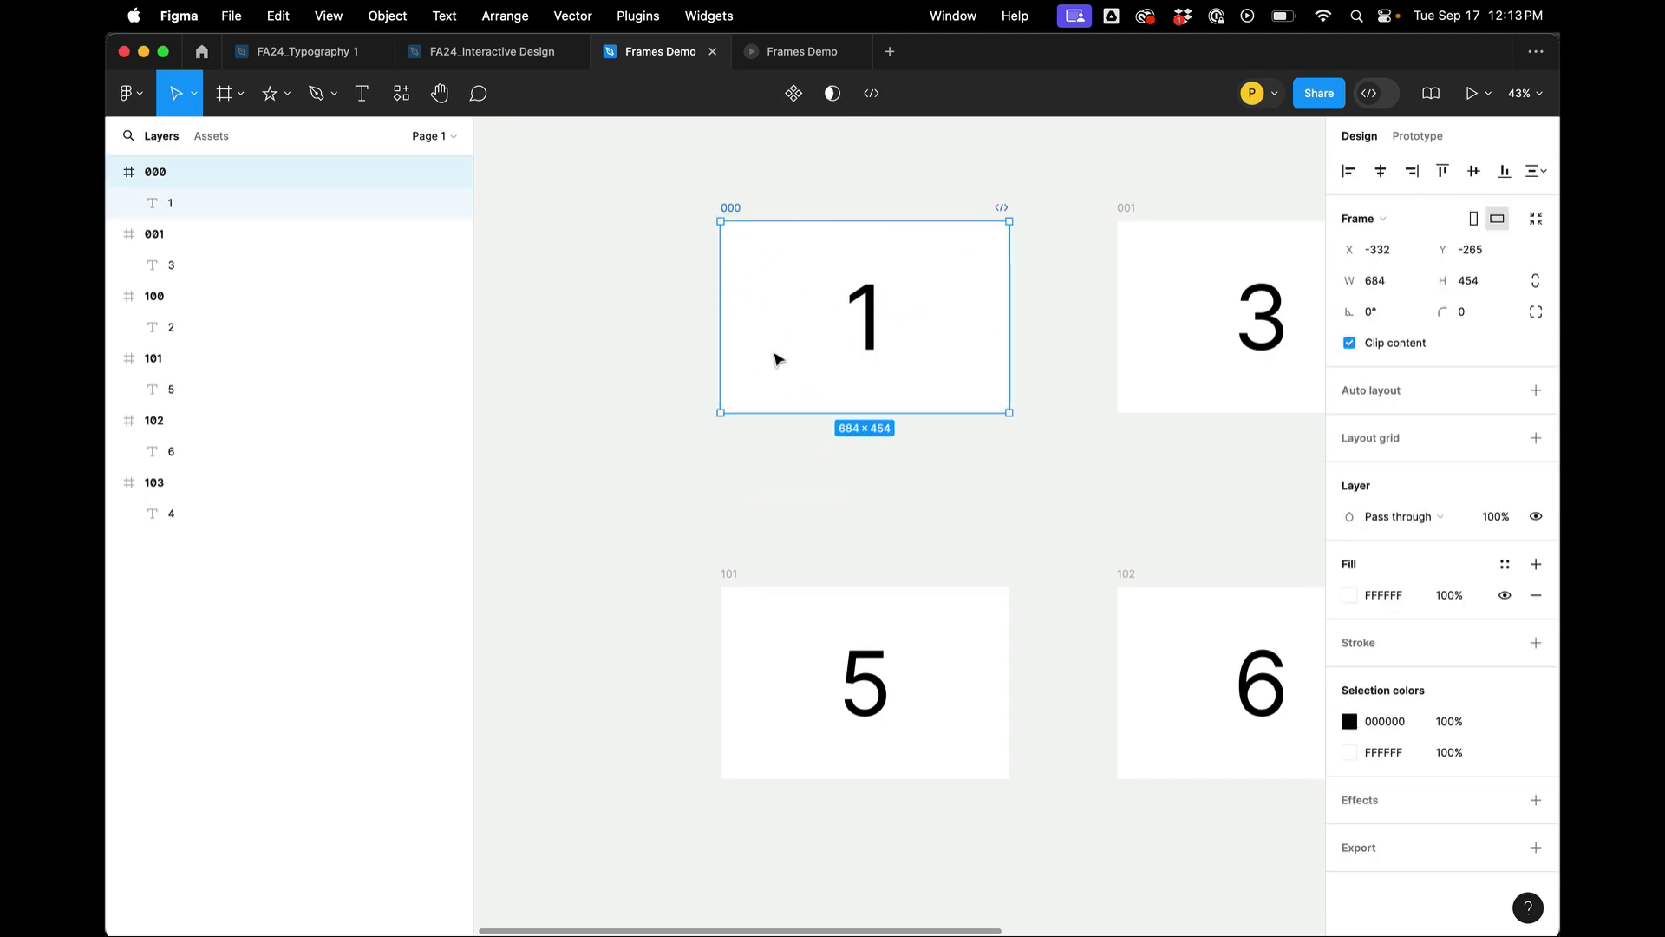
key(minus)
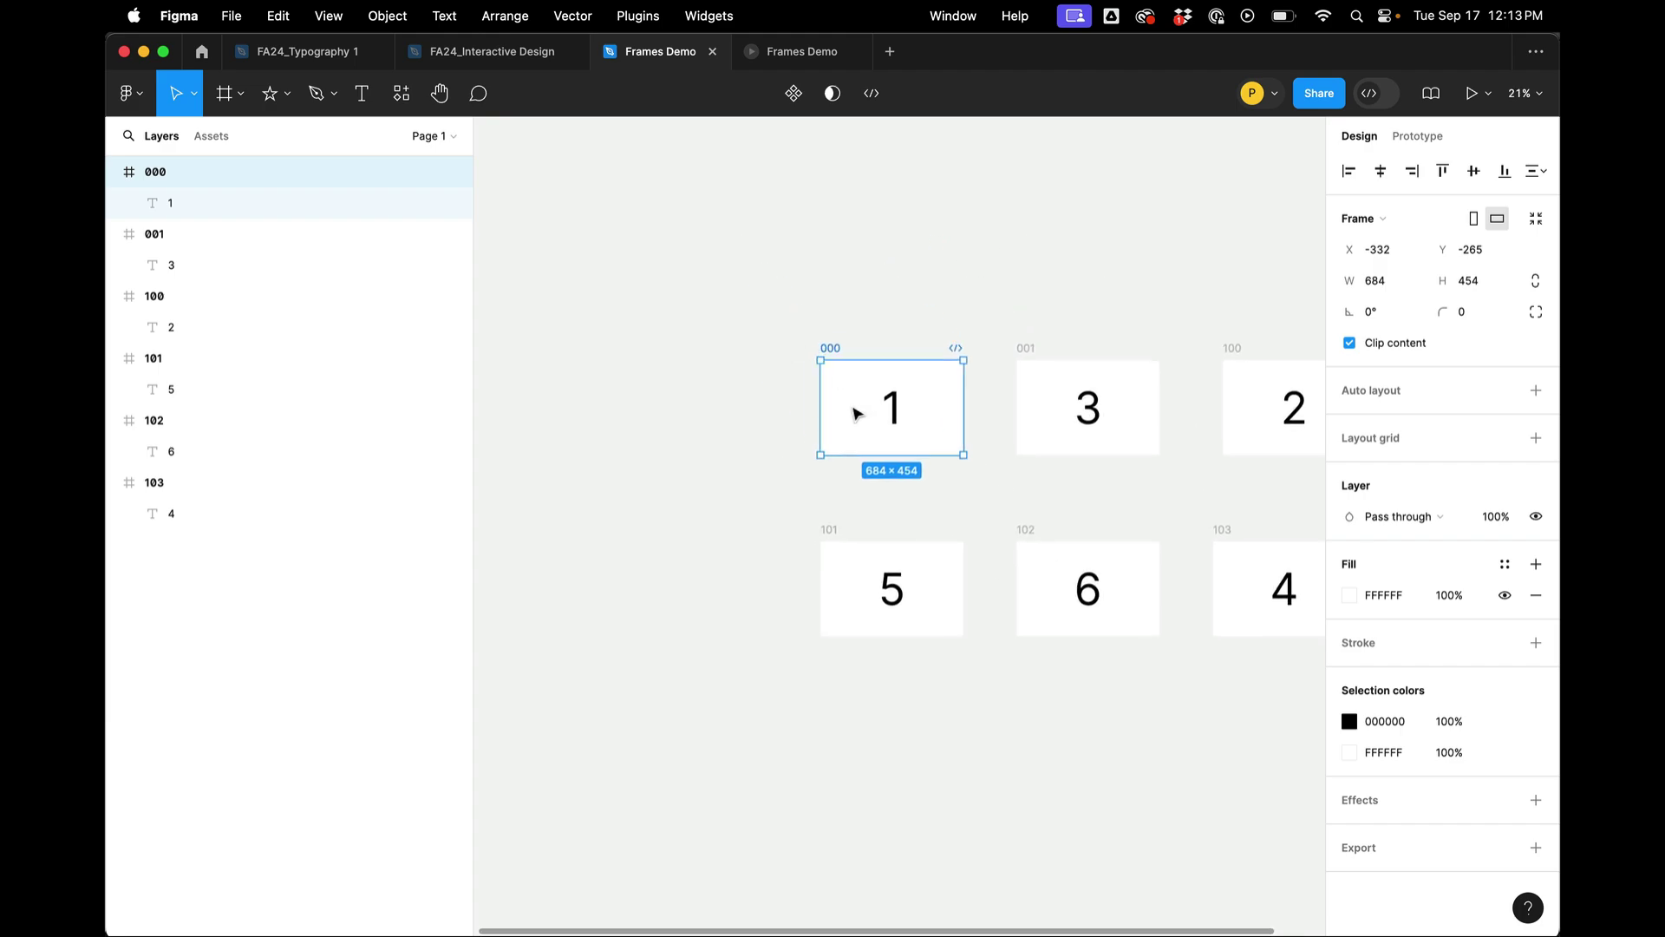
Step: Duplicate frame 000 to its left as a new frame 104
drag(857, 414, 610, 414)
scroll(610, 415, left, 2)
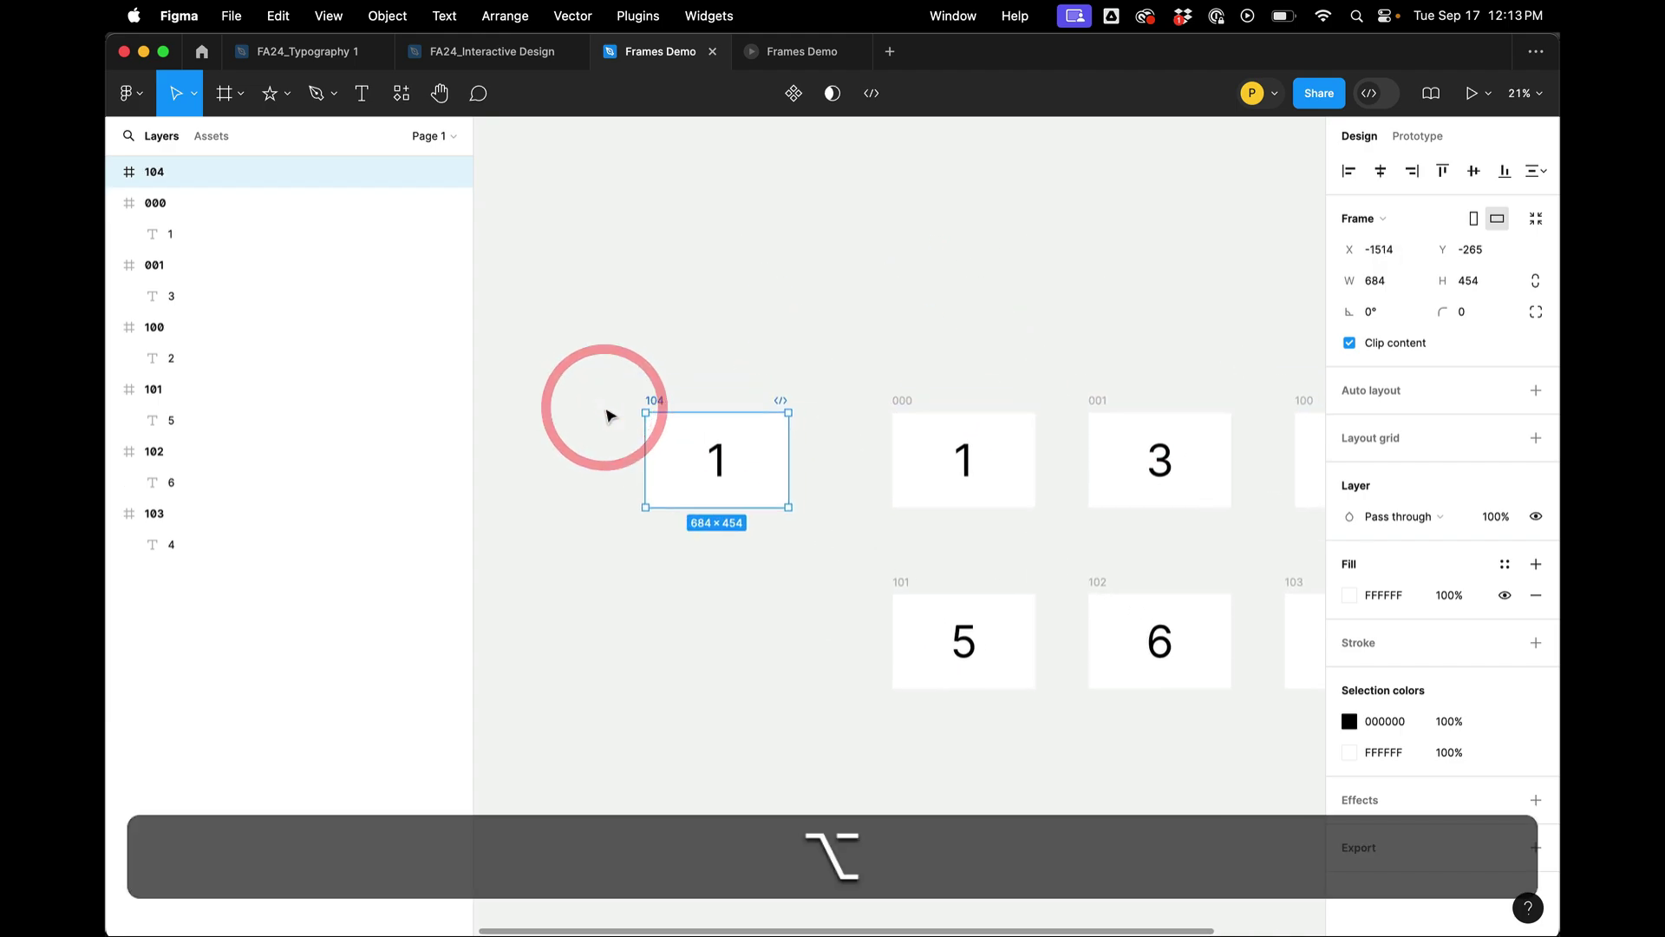
scroll(673, 405, up, 5)
scroll(778, 459, down, 3)
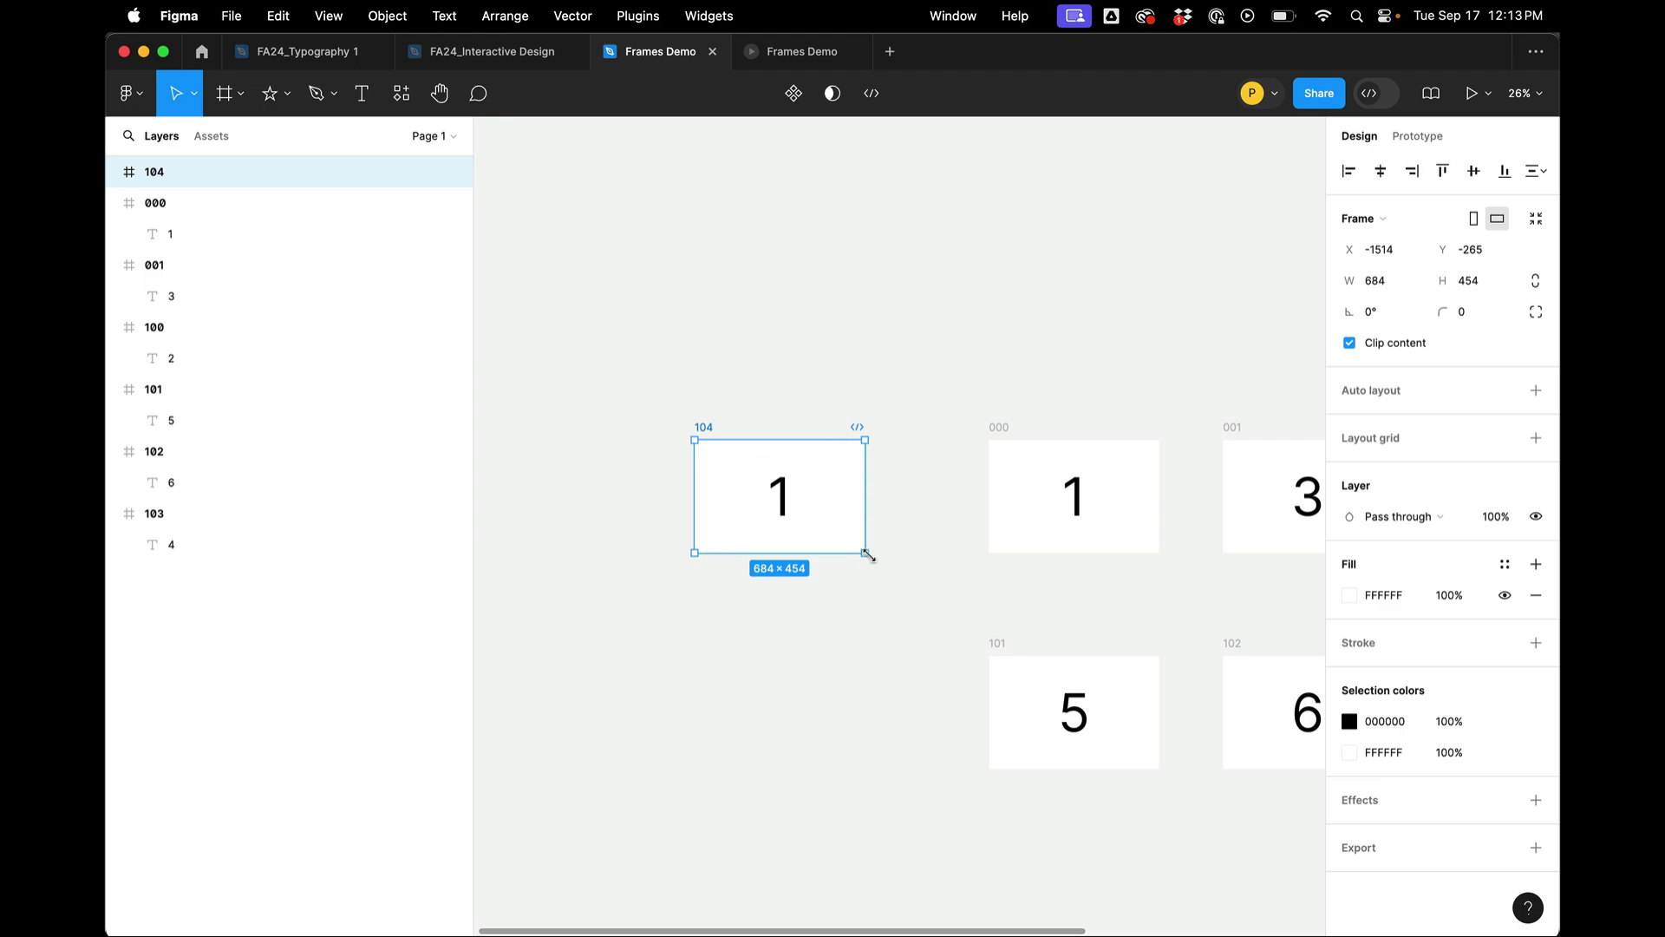
Step: Test-resize frame 104 from its top-left corner, then undo it
drag(695, 439, 718, 354)
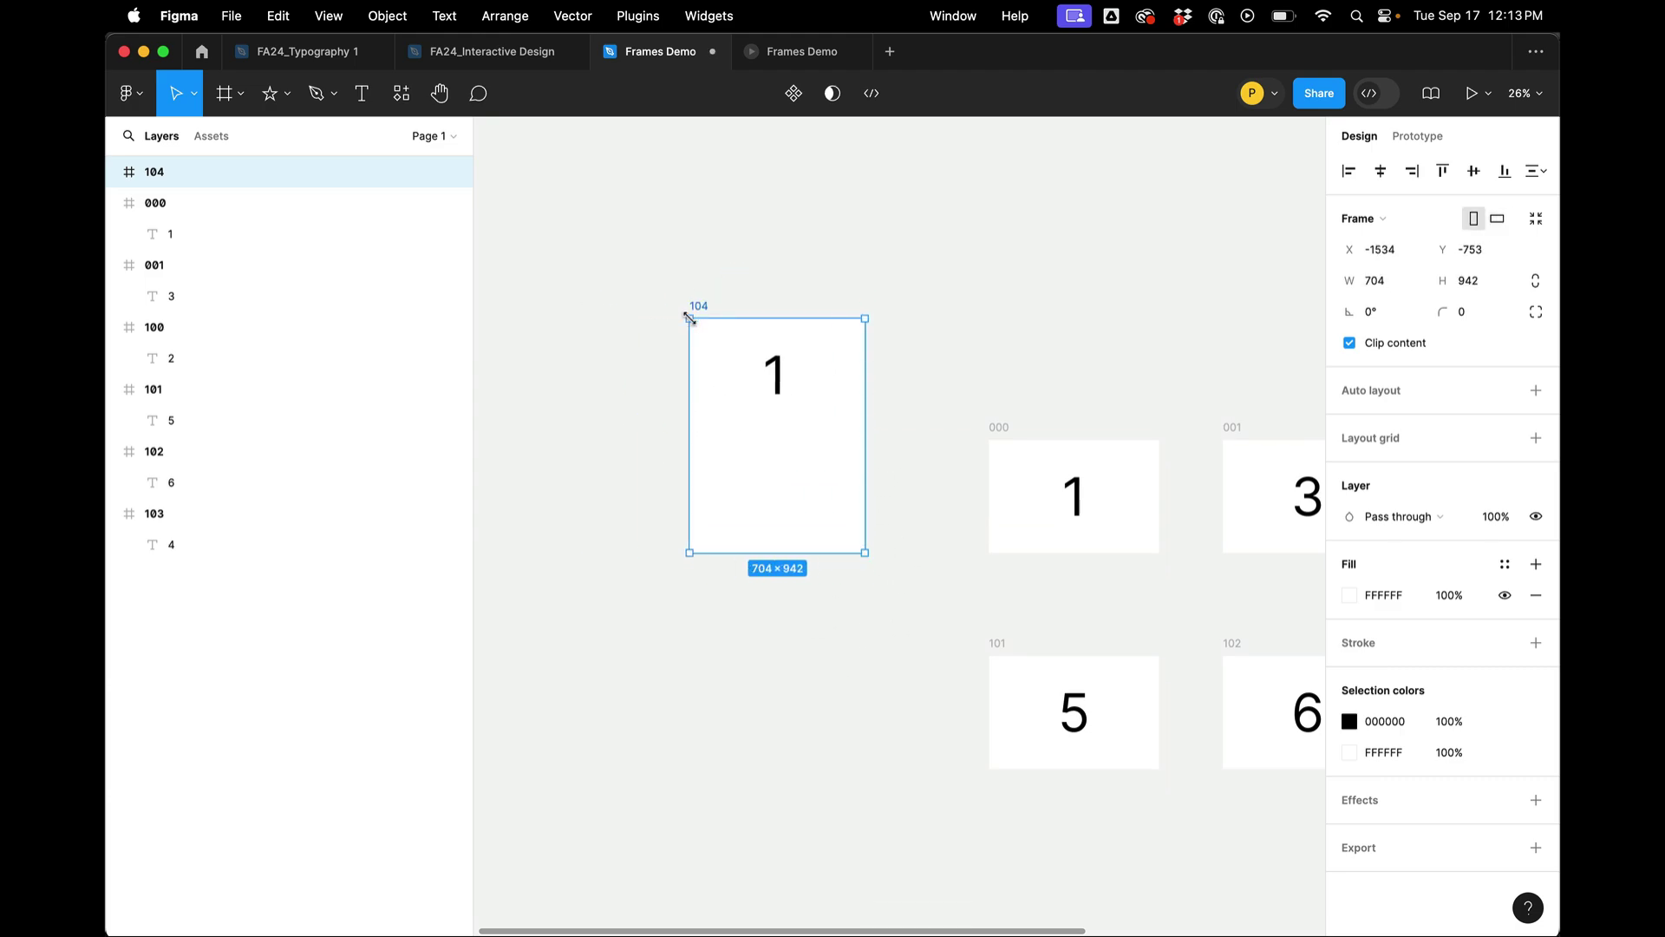
key(super+z)
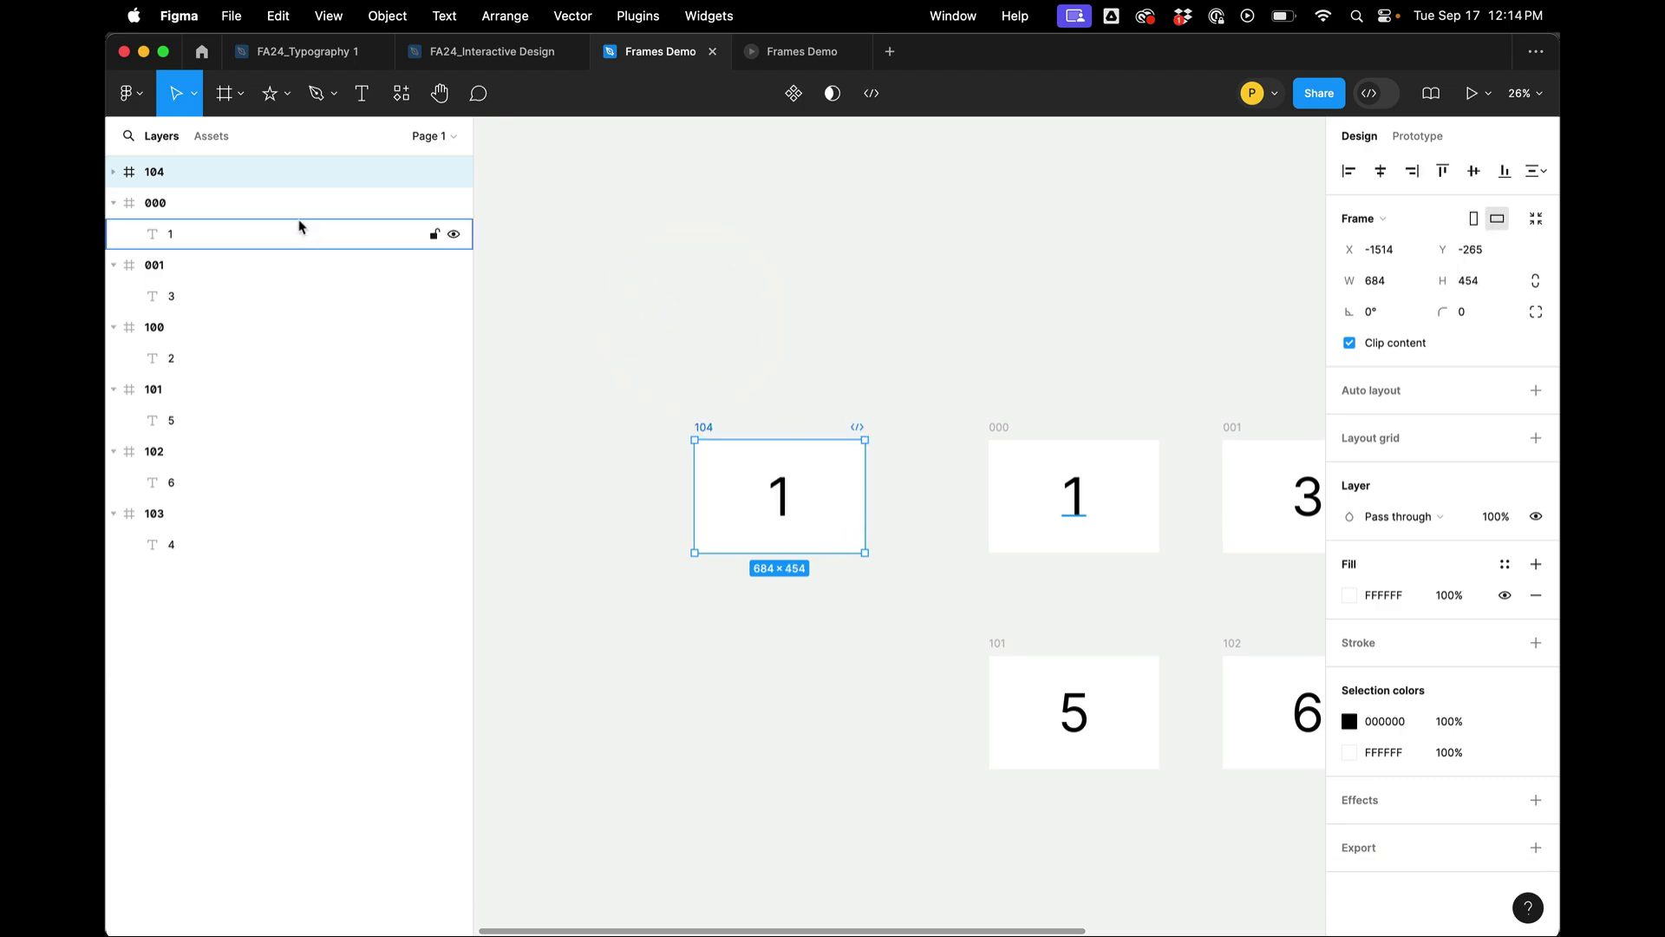
click(192, 97)
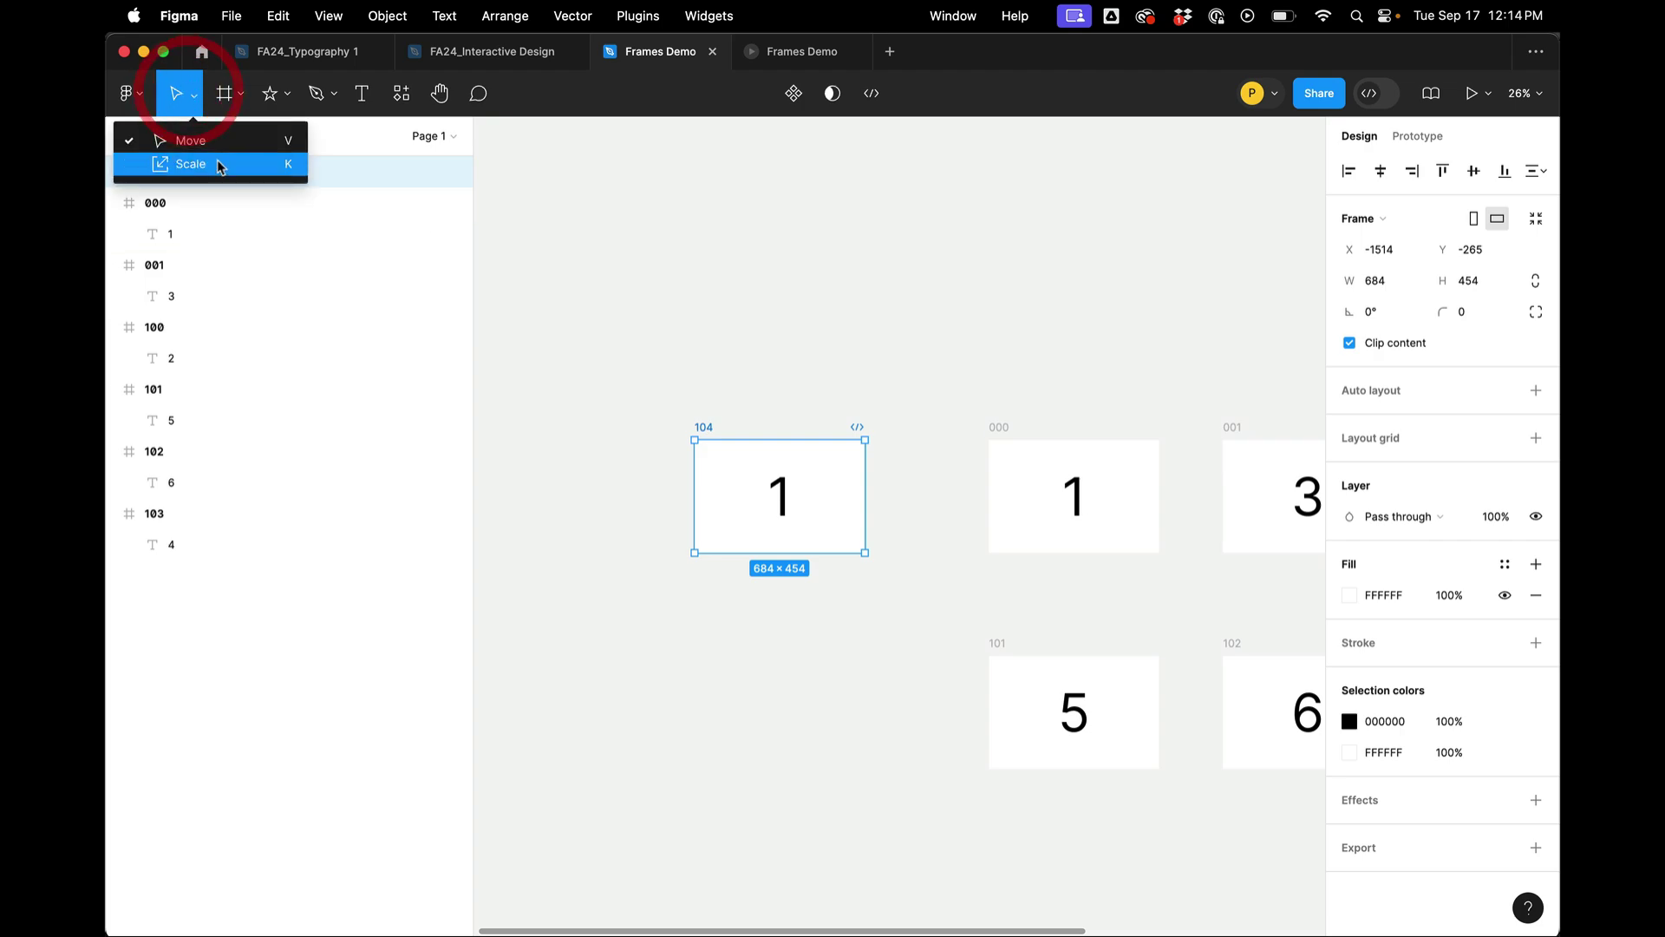
Step: Scale frame 104 together with its number 1 text using the Scale tool (K)
click(700, 326)
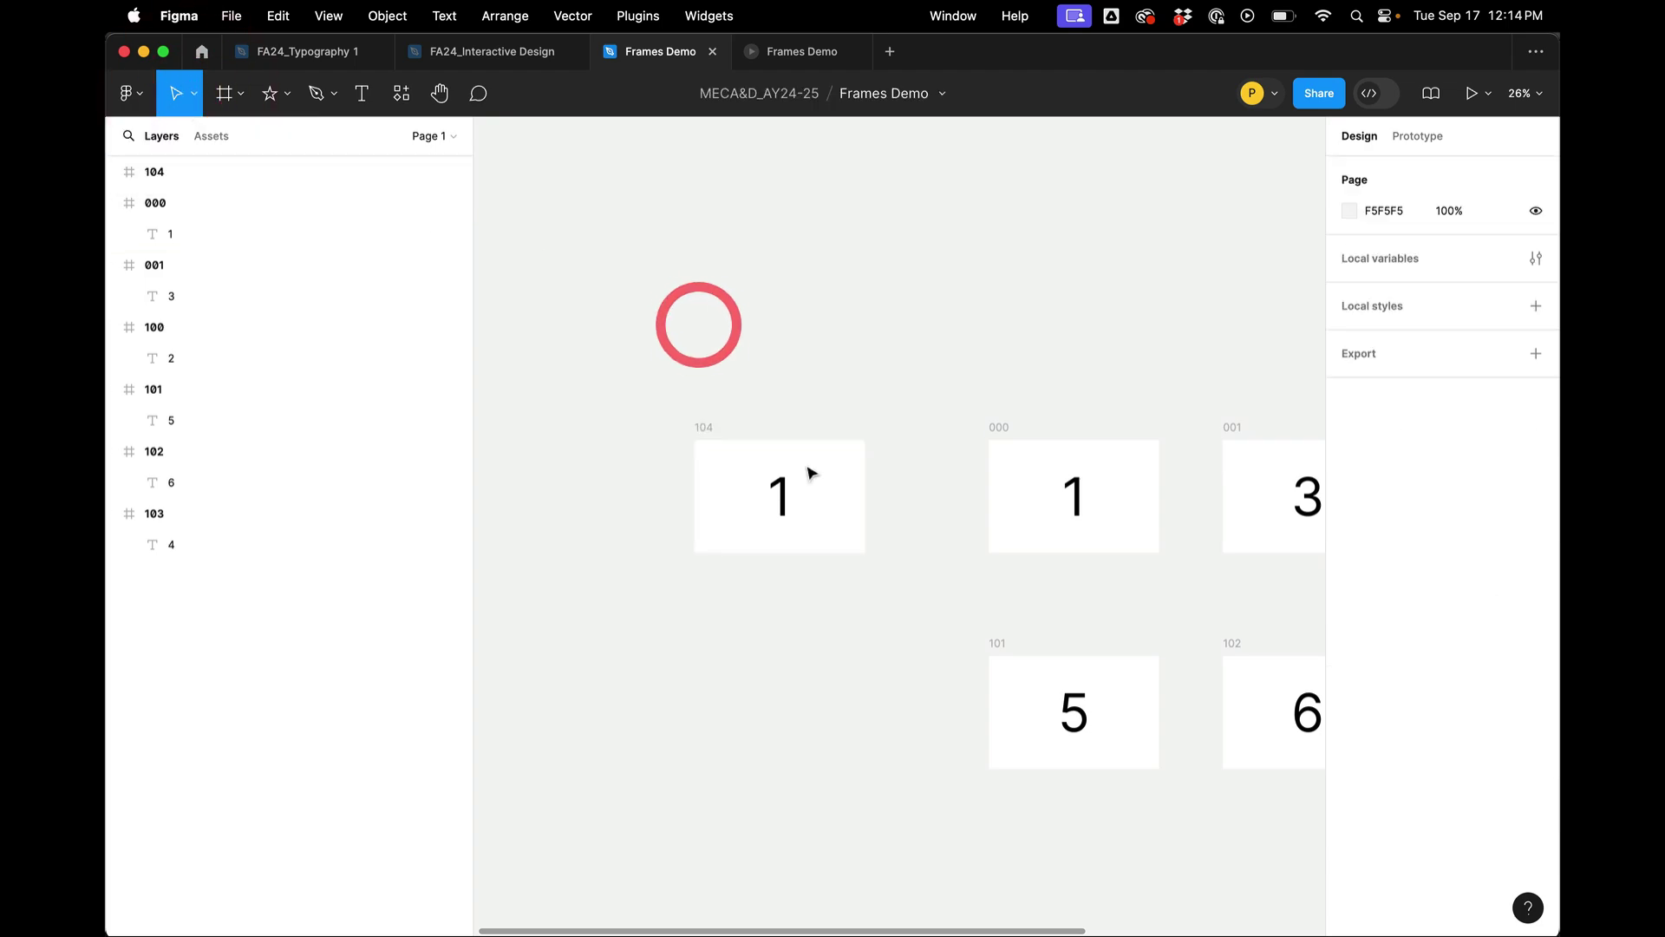
click(698, 430)
key(k)
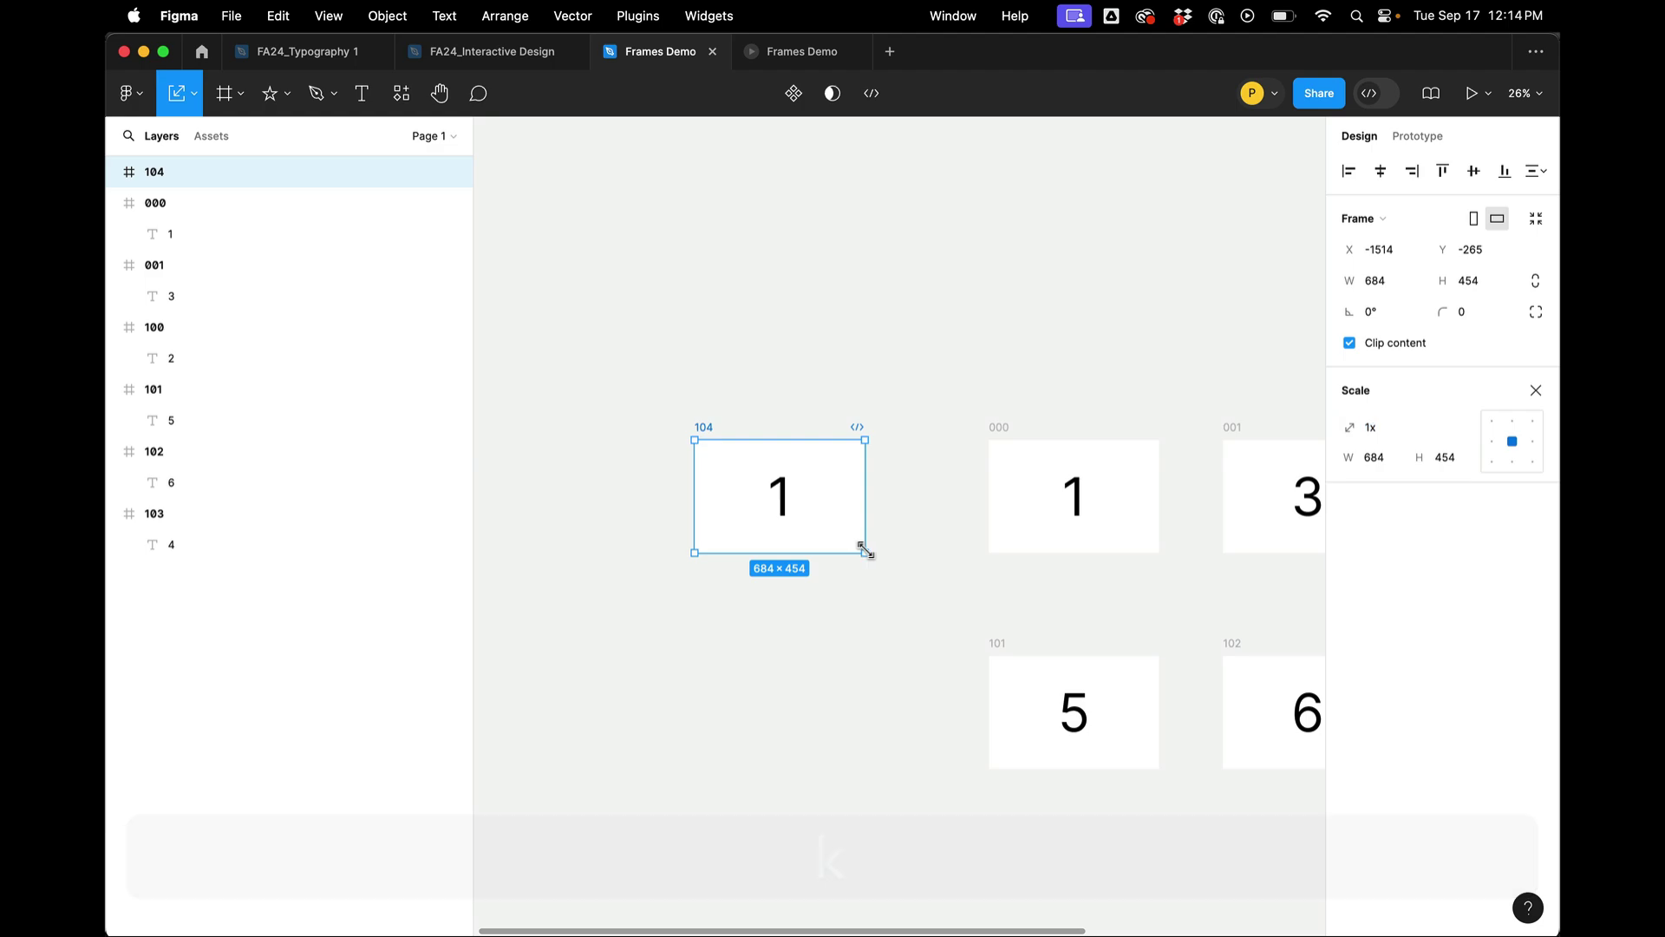
mouse_move(865, 553)
mouse_down()
mouse_move(1005, 663)
mouse_move(788, 488)
mouse_move(1085, 699)
mouse_move(792, 502)
mouse_move(993, 621)
mouse_move(841, 543)
mouse_move(856, 546)
mouse_move(747, 565)
mouse_move(858, 511)
mouse_move(882, 545)
mouse_move(866, 552)
mouse_up()
key(v)
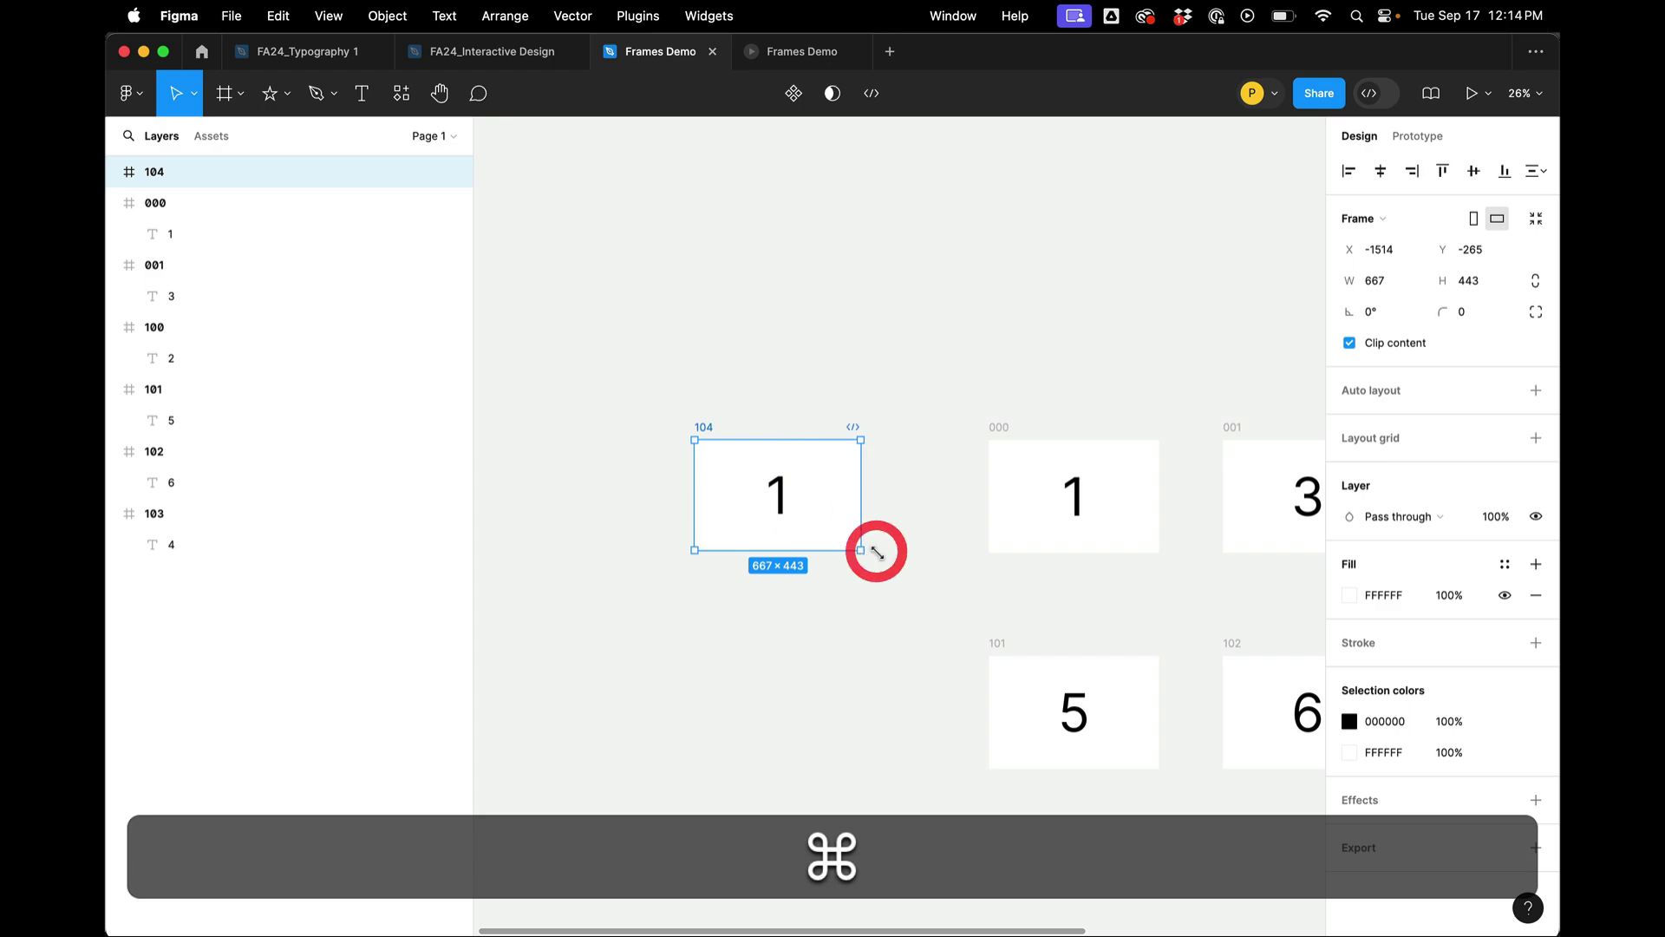
Step: Inspect the scaled 1 text, then delete frame 104
click(876, 552)
click(700, 434)
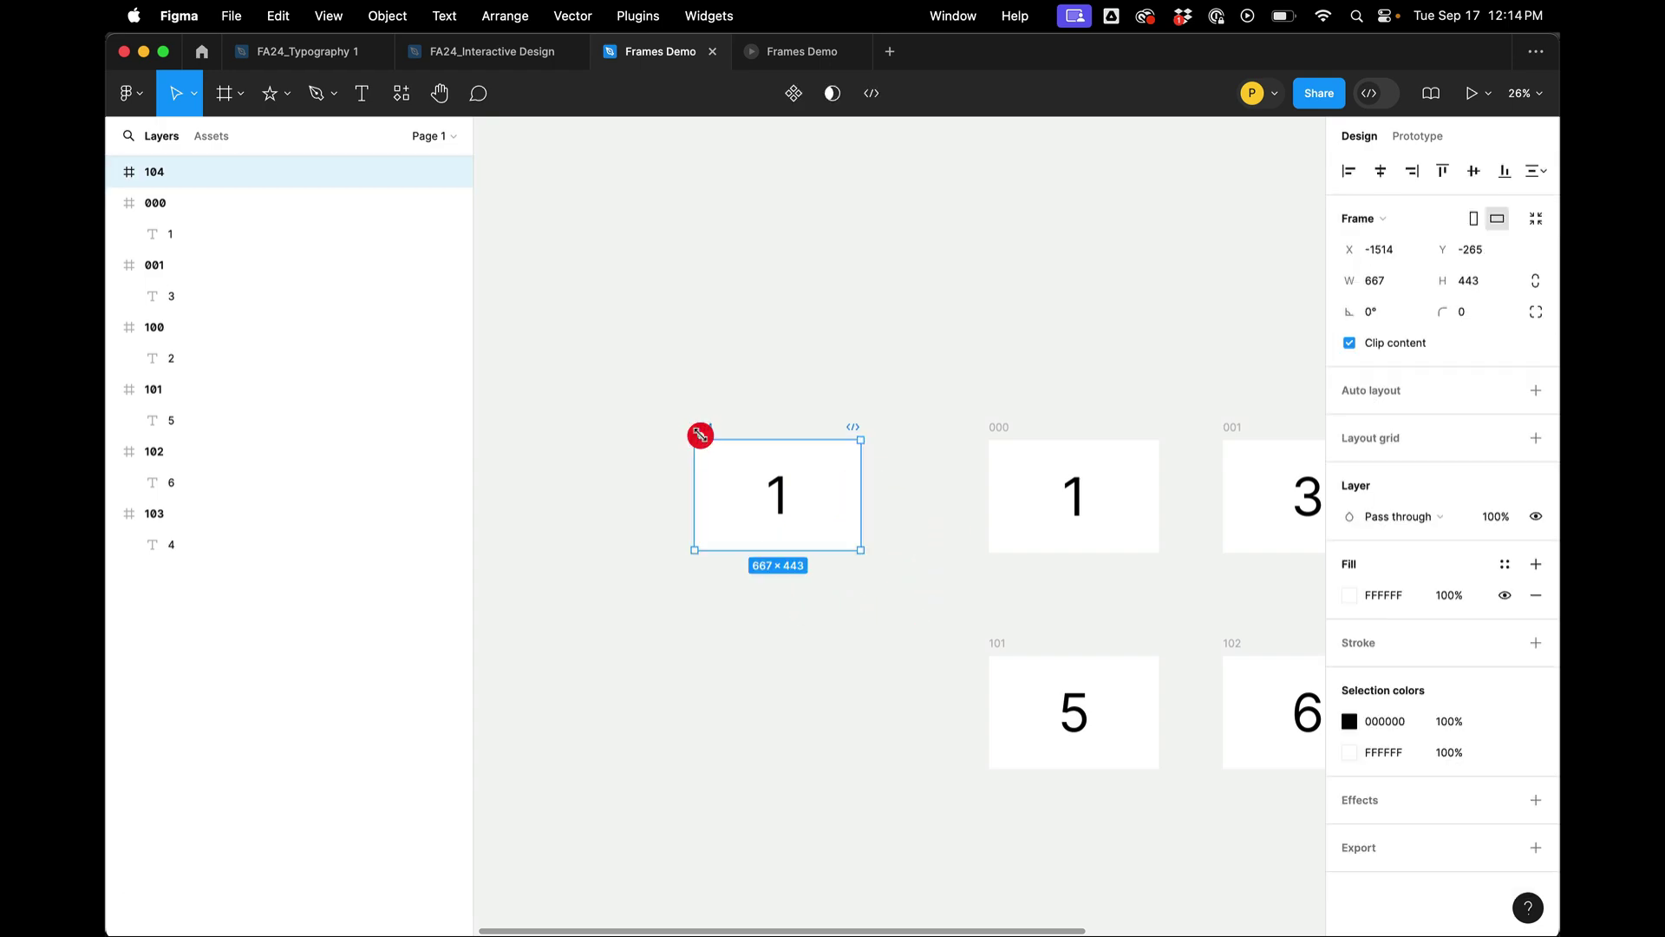
click(774, 499)
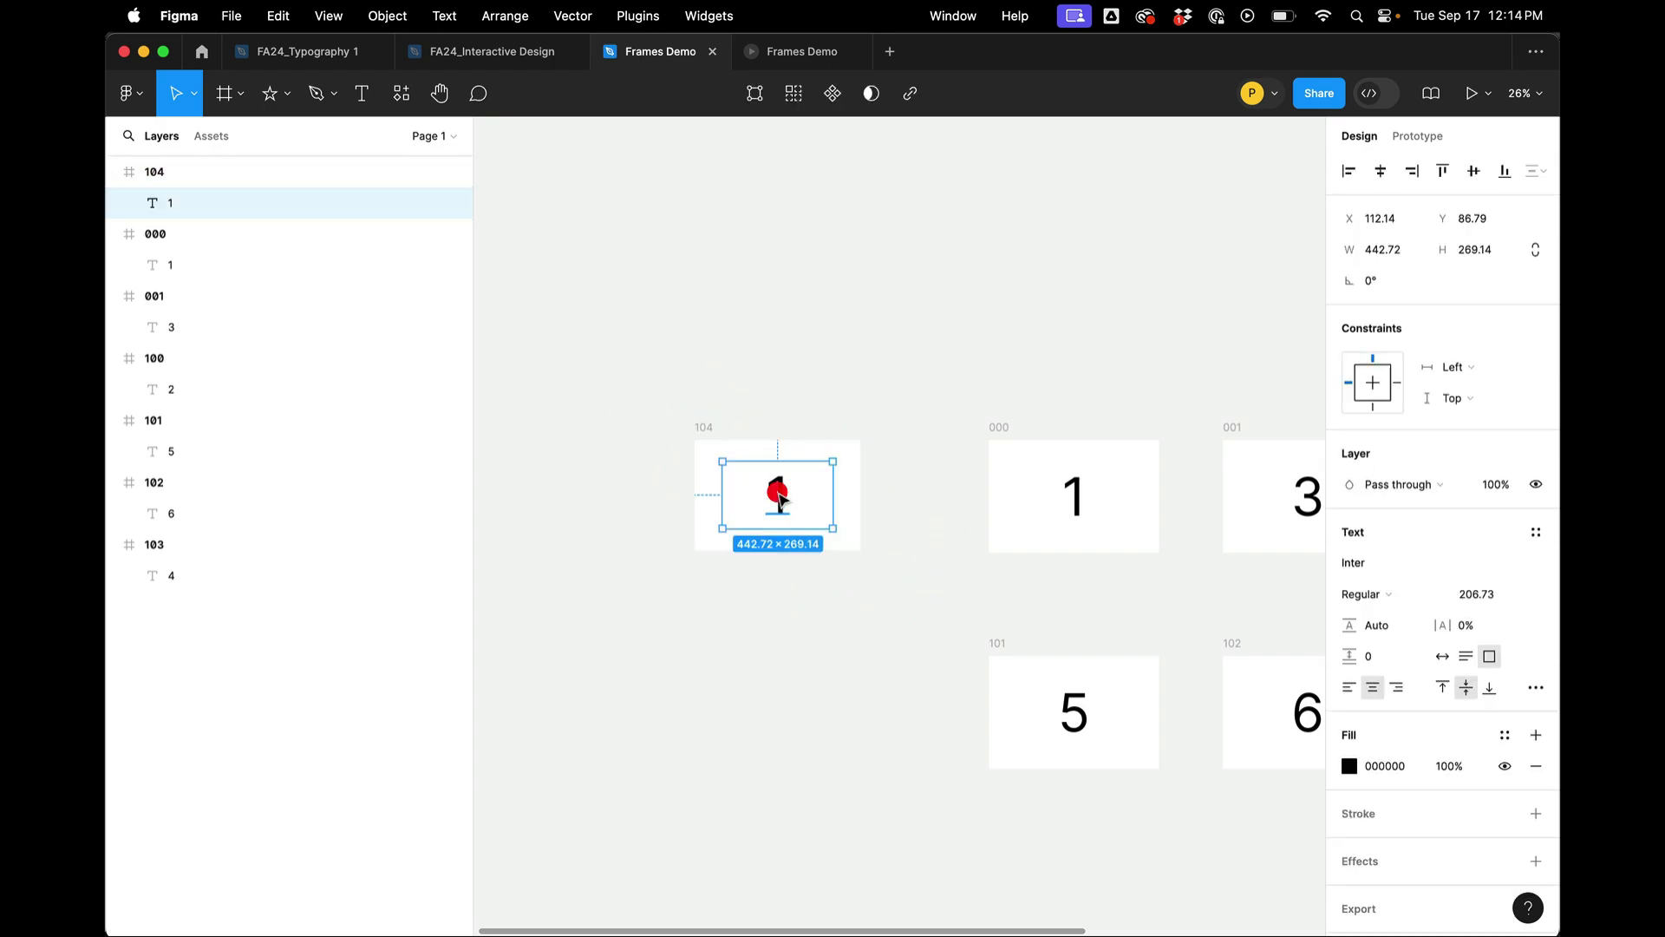
click(710, 434)
click(660, 441)
drag(669, 416, 902, 655)
key(BackSpace)
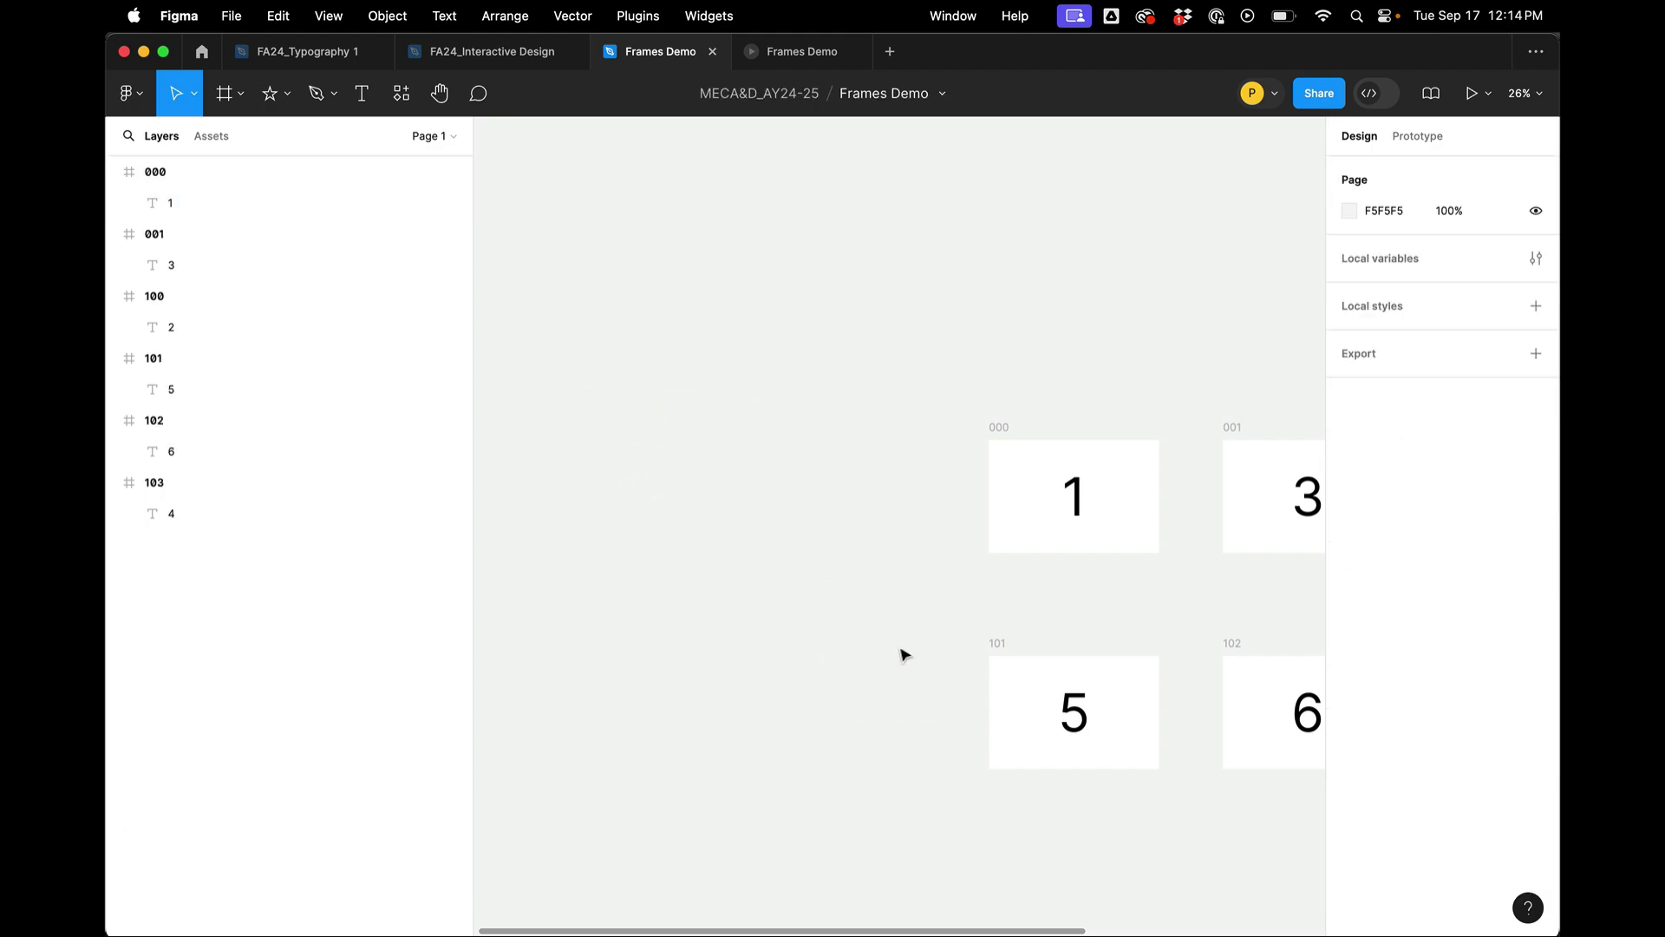